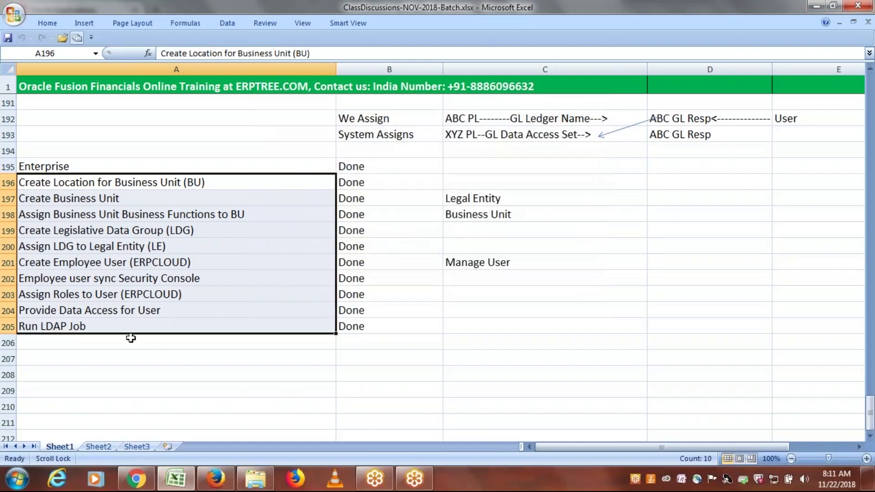
Enter "Create Procurement Agent (Buyer)" in cell A206, below the Run LDAP Job entry of the setup task list.
{"action": "left_click", "coordinate": [131, 340]}
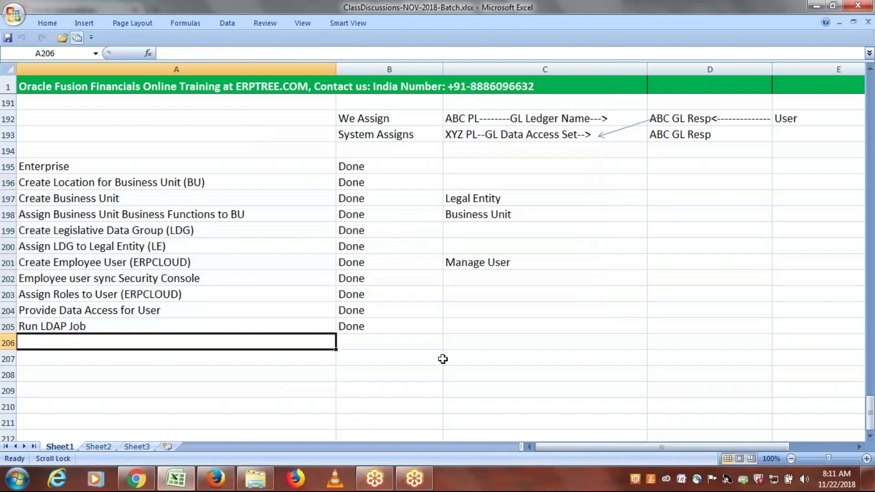
{"action": "type", "text": "Create"}
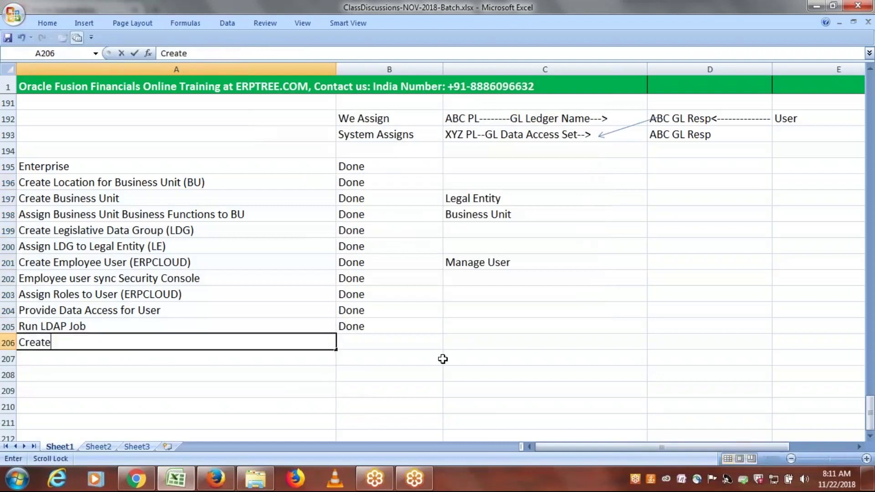
{"action": "type", "text": " Procure"}
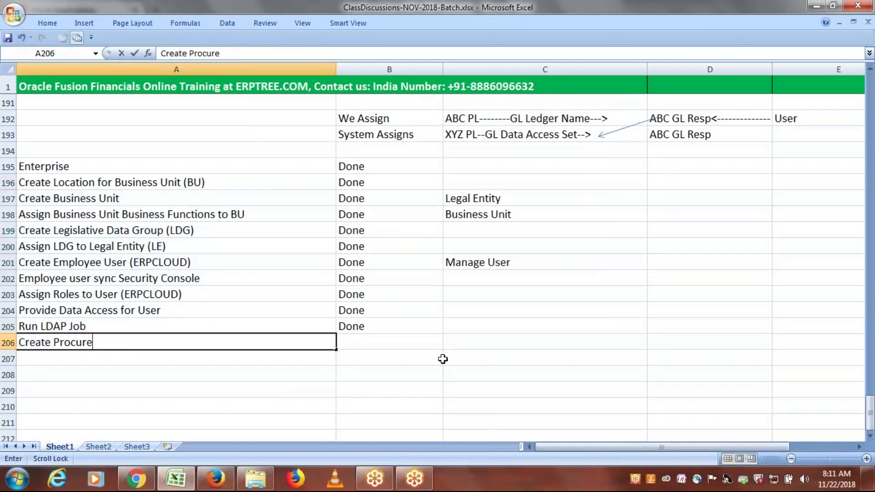
{"action": "type", "text": "ment Agent"}
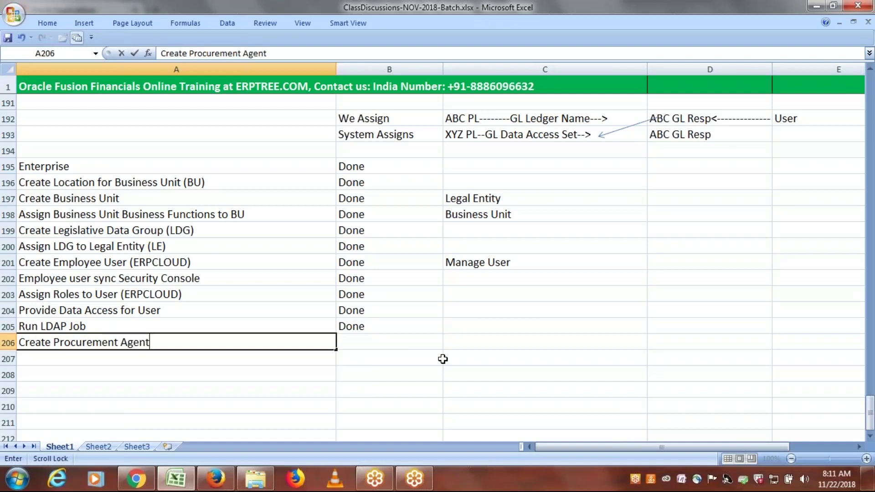
{"action": "type", "text": "(Buyer"}
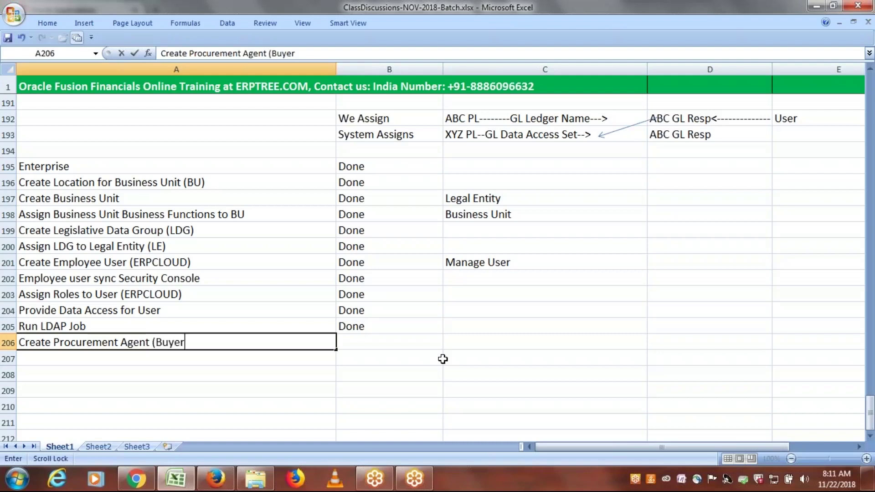
{"action": "type", "text": ")"}
{"action": "key", "text": "ctrl+Return"}
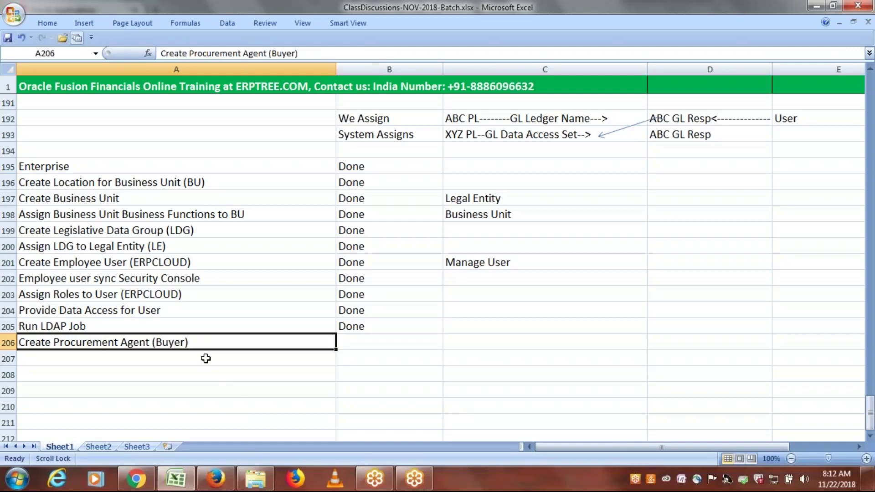
Add "Create Reference Data Set (RDS)" to the task list in cell A207.
{"action": "left_click", "coordinate": [205, 359]}
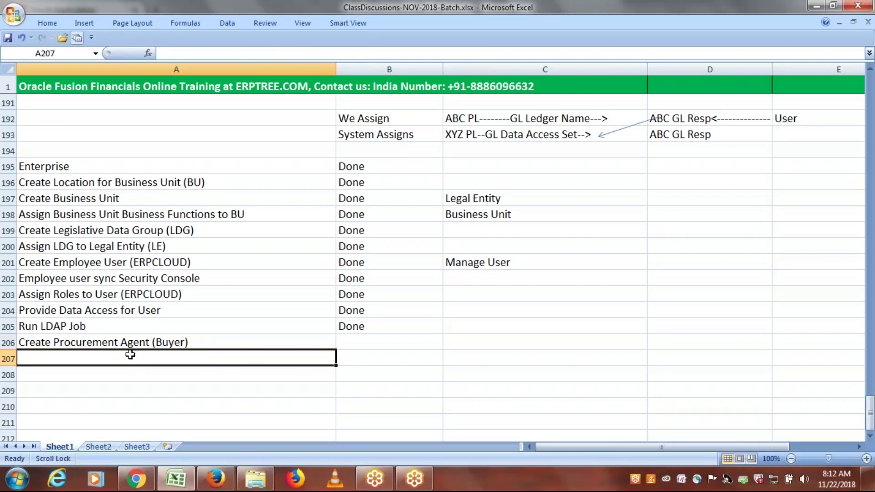
{"action": "type", "text": "Creat"}
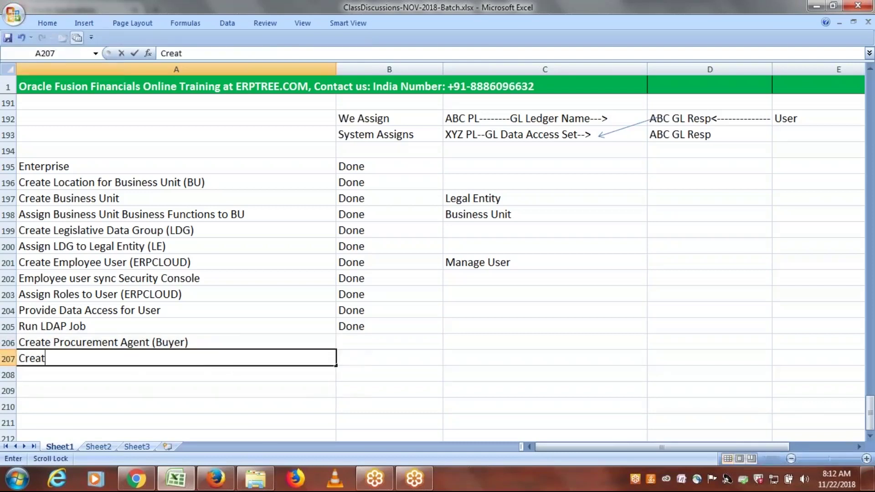
{"action": "type", "text": "e Refere"}
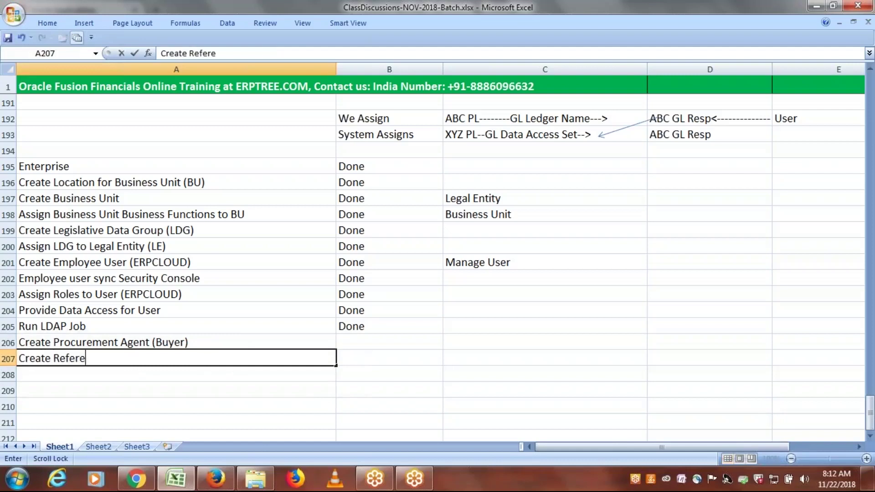
{"action": "type", "text": "nce Data S"}
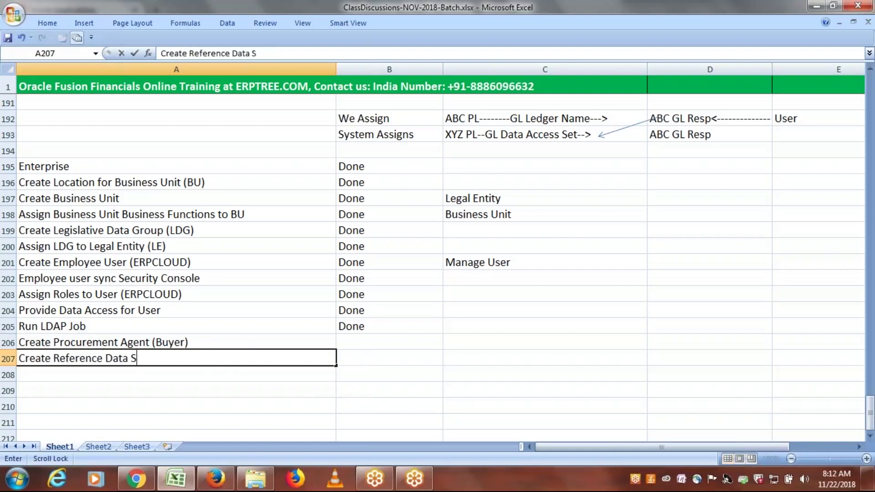
{"action": "type", "text": "et (RDS)"}
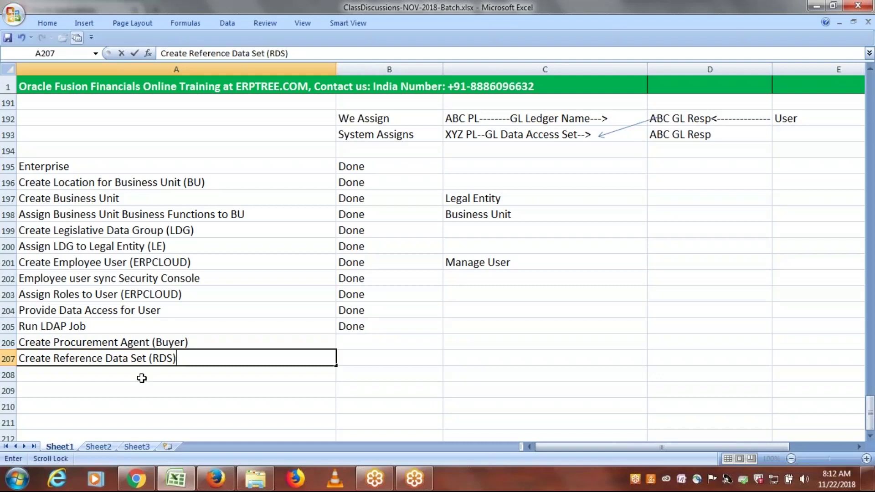
{"action": "key", "text": "Return"}
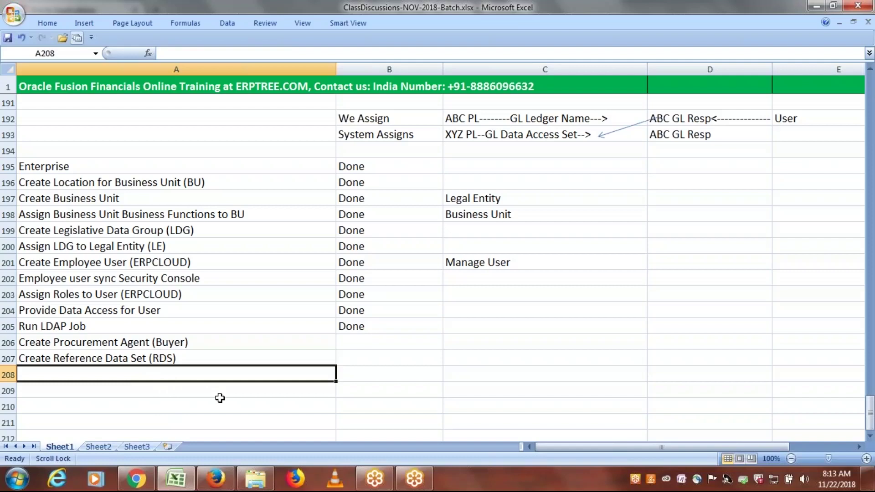
Write "Create Payment Terms & Assign to RDS" as the task in cell A208.
{"action": "type", "text": "CRE"}
{"action": "key", "text": "BackSpace"}
{"action": "key", "text": "BackSpace"}
{"action": "key", "text": "BackSpace"}
{"action": "type", "text": "Create "}
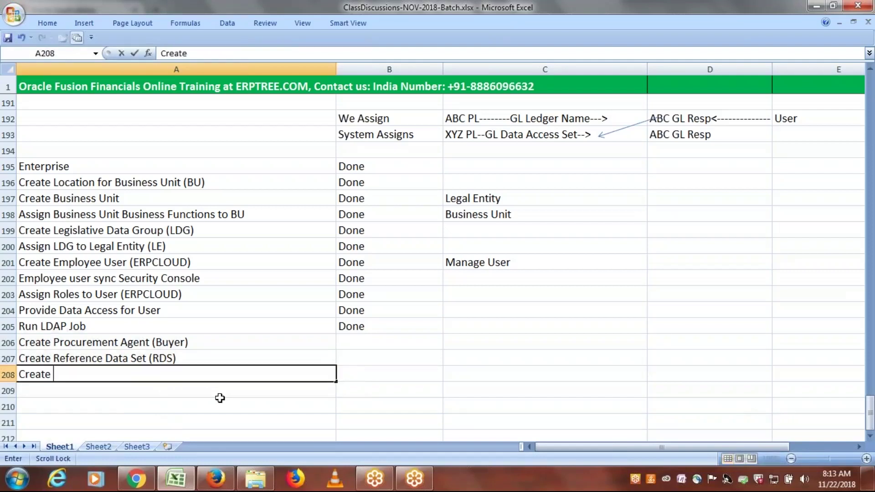
{"action": "type", "text": "Payment "}
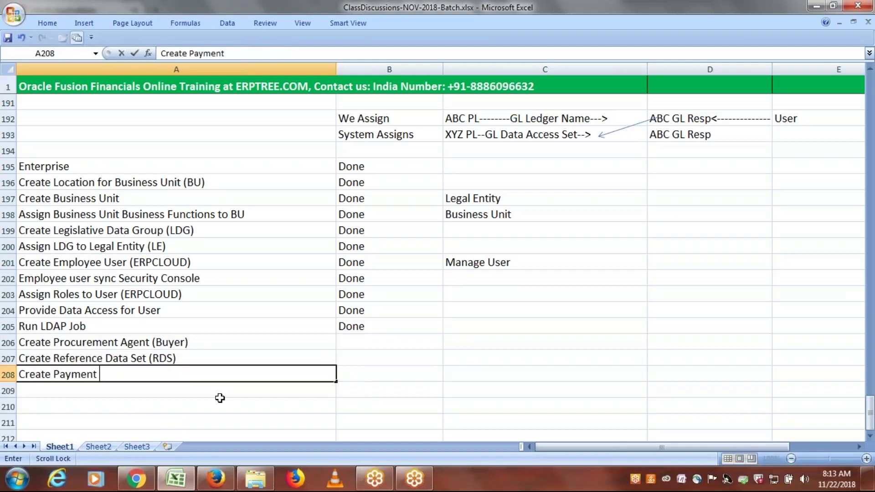
{"action": "type", "text": "Terms"}
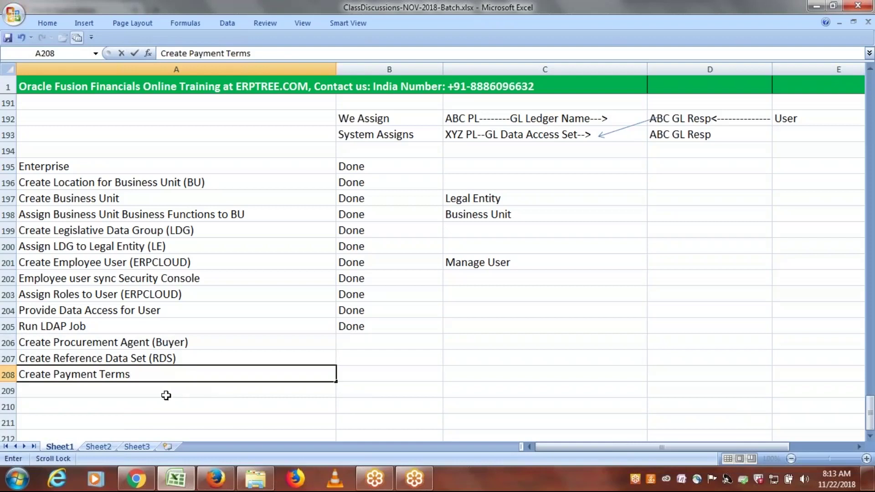
{"action": "type", "text": "& Assign to RDS"}
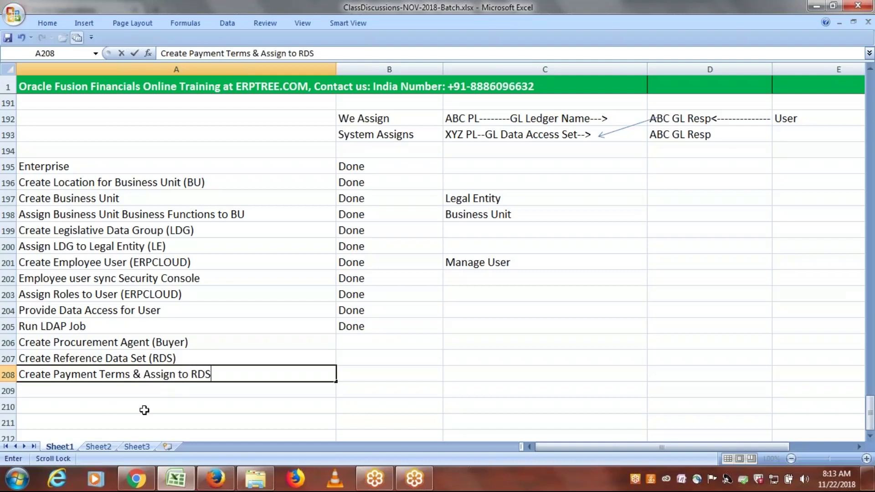
Enter the task "Assign RDS to Business Unit" in cell A209.
{"action": "left_click", "coordinate": [129, 392]}
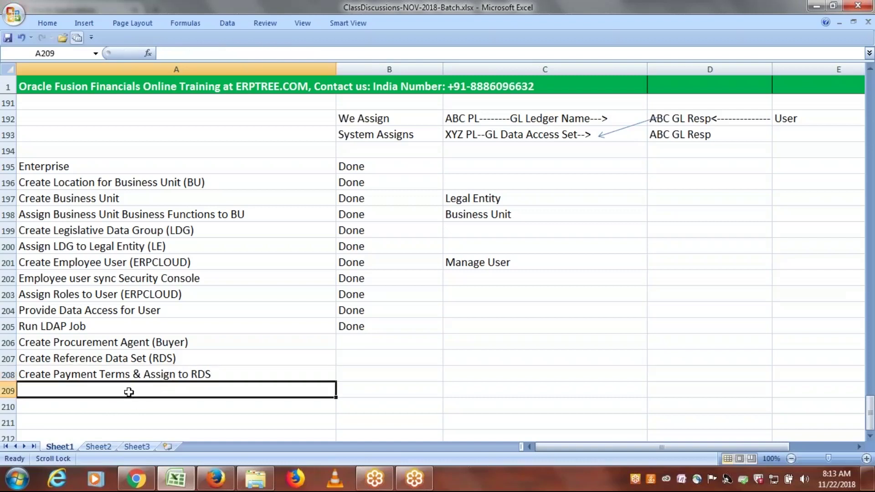
{"action": "type", "text": "Assign"}
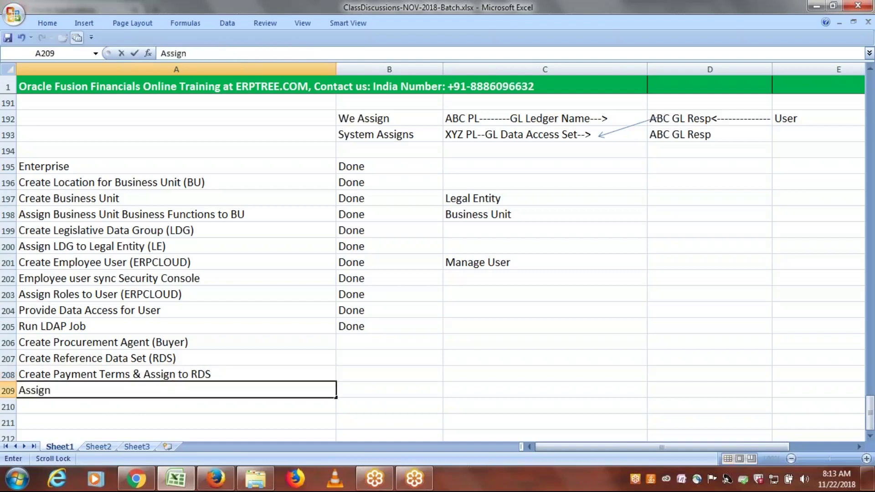
{"action": "type", "text": " RDS to "}
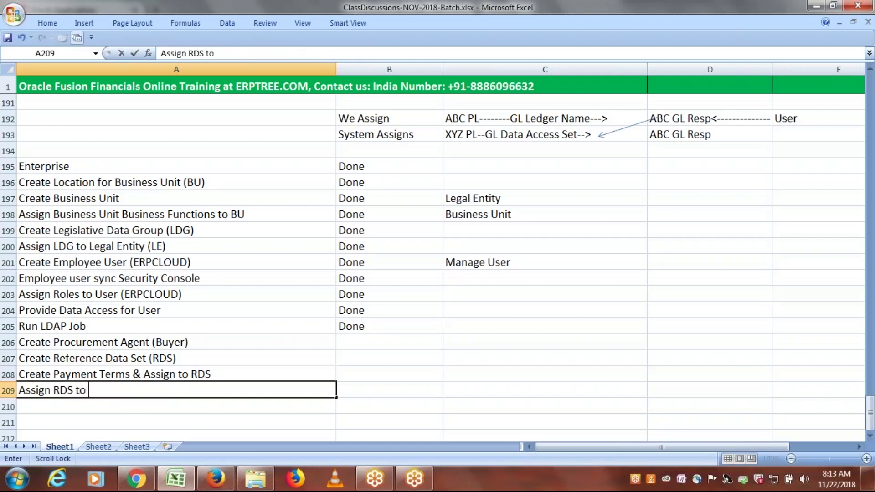
{"action": "type", "text": "Business Unit"}
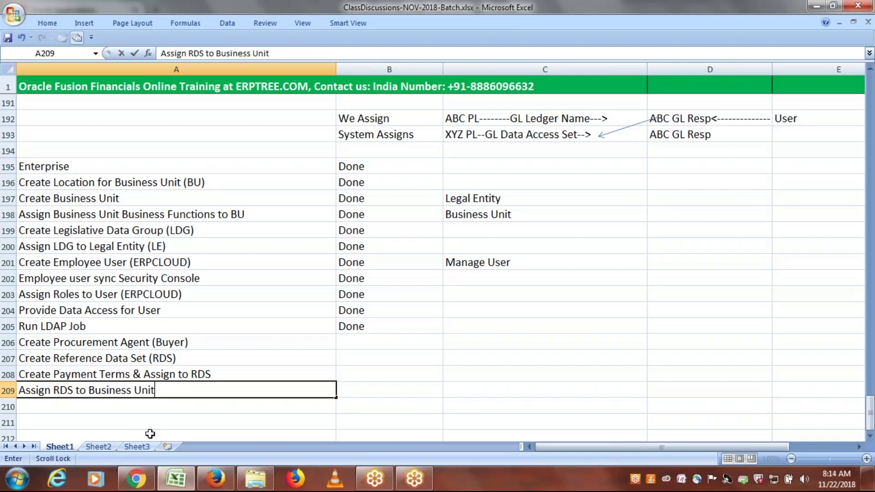
Add the task "Configure Common Options for Payables and Procurement" in cell A210.
{"action": "left_click", "coordinate": [101, 408]}
{"action": "scroll", "coordinate": [204, 280], "scroll_direction": "down", "scroll_amount": 2}
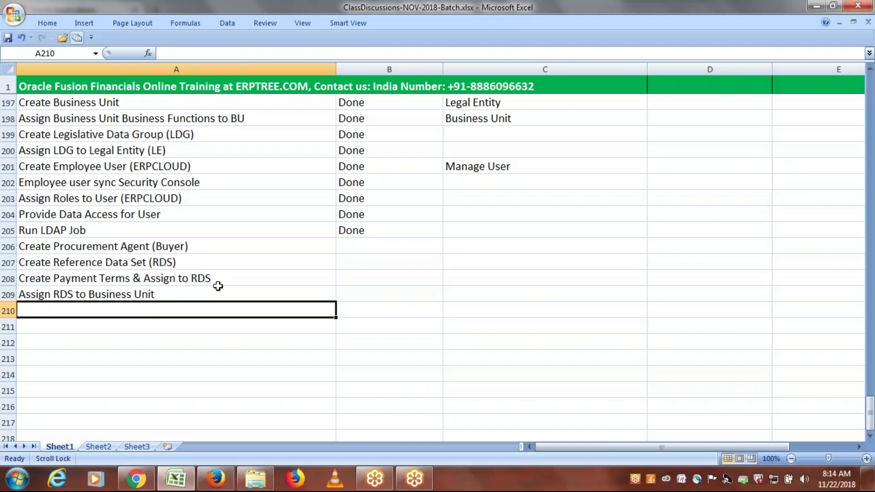
{"action": "type", "text": "Conf"}
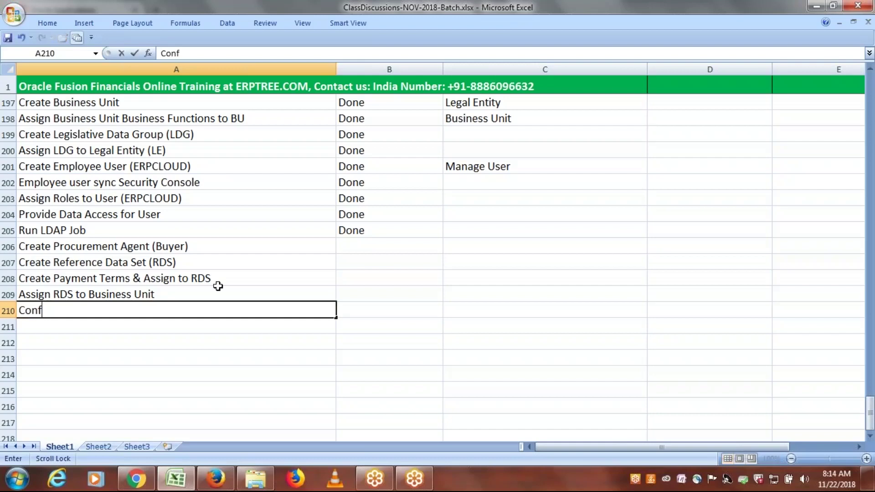
{"action": "type", "text": "igure Common O"}
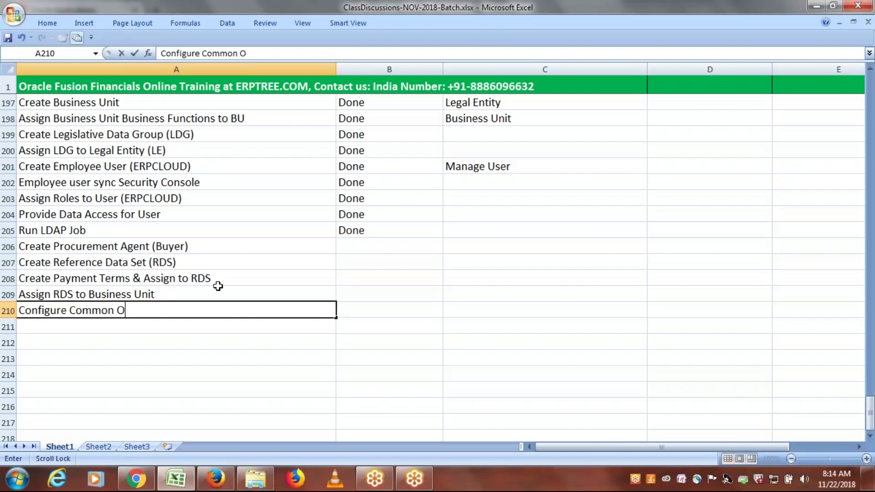
{"action": "type", "text": "ptions for "}
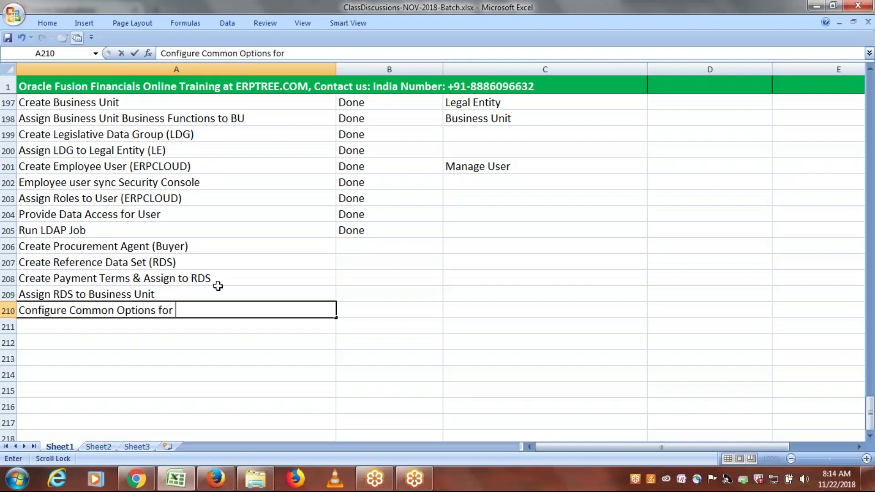
{"action": "type", "text": "Payables"}
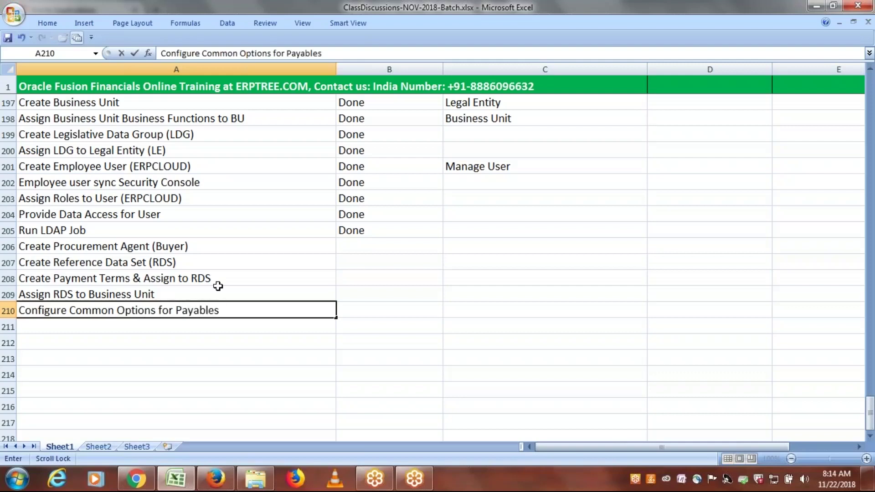
{"action": "type", "text": " and Procurement"}
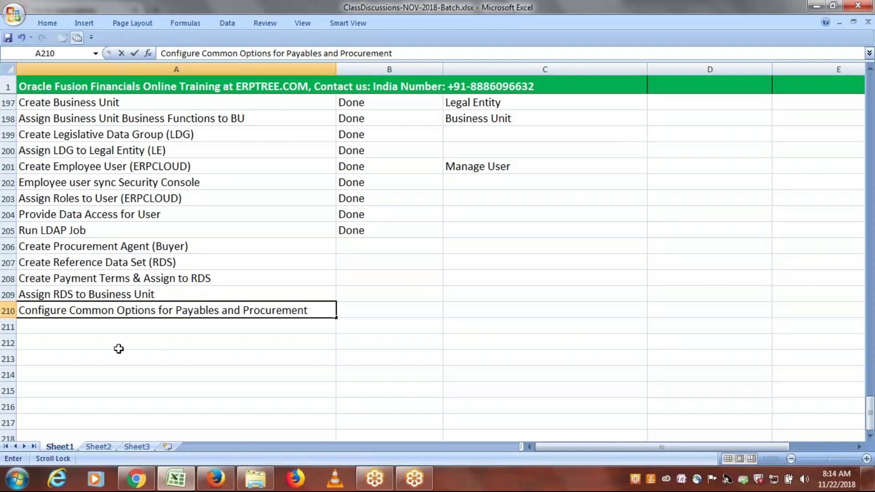
Enter "Setup Invoice Options" as the task in cell A211.
{"action": "left_click", "coordinate": [122, 326]}
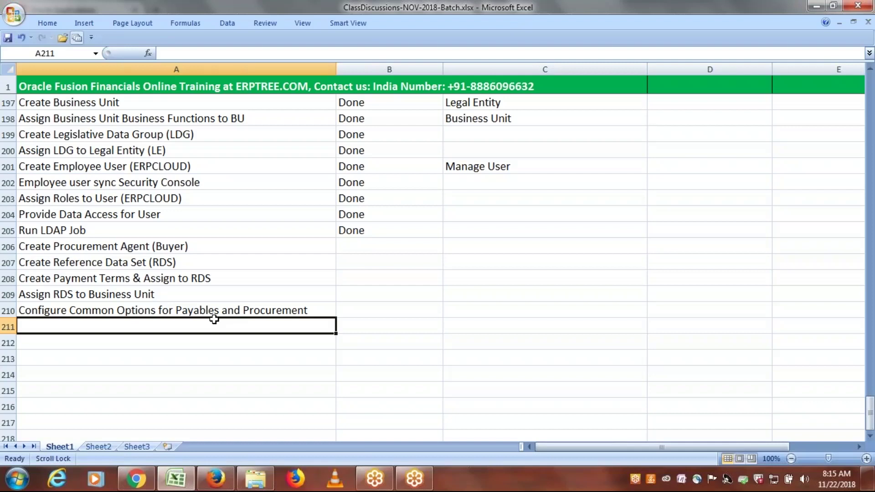
{"action": "type", "text": "S"}
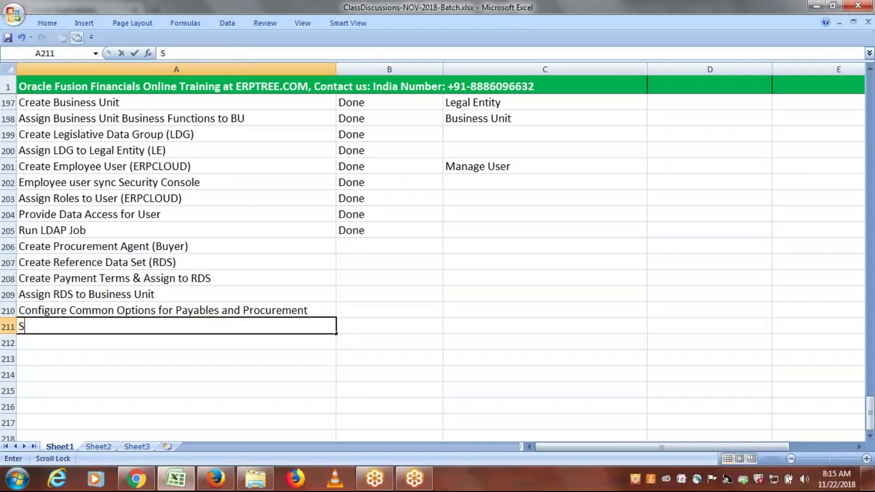
{"action": "type", "text": "etup Inv"}
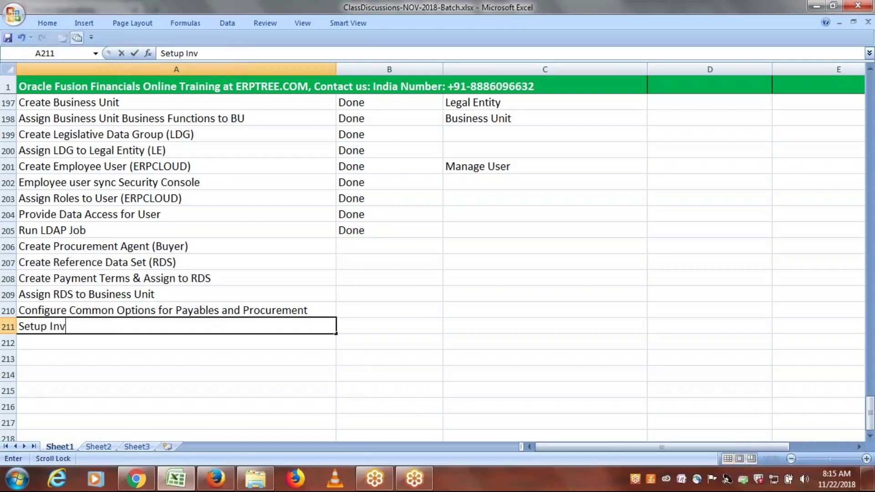
{"action": "type", "text": "oice Options"}
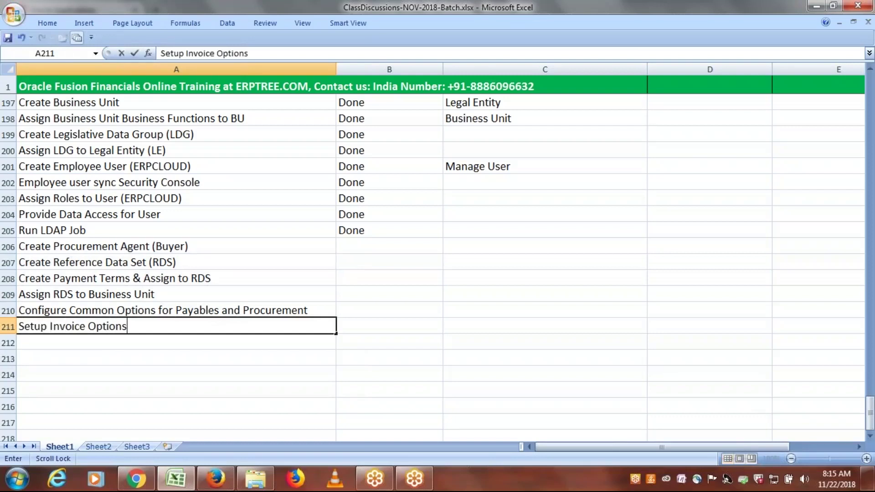
{"action": "scroll", "coordinate": [255, 262], "scroll_direction": "down", "scroll_amount": 1}
{"action": "key", "text": "BackSpace"}
{"action": "key", "text": "Return"}
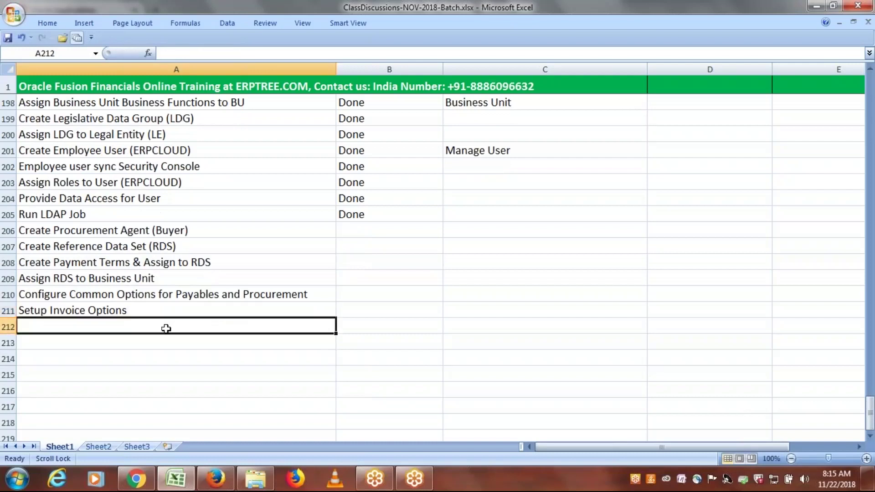
Enter "Setup Payment Options" in cell A212, replacing the autocompleted invoice entry.
{"action": "type", "text": "S"}
{"action": "key", "text": "BackSpace"}
{"action": "key", "text": "BackSpace"}
{"action": "type", "text": "Set"}
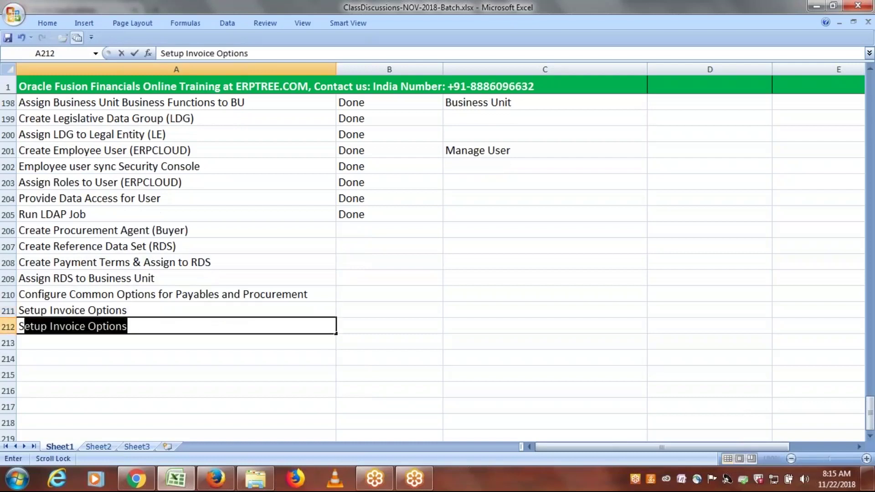
{"action": "type", "text": "up Paym"}
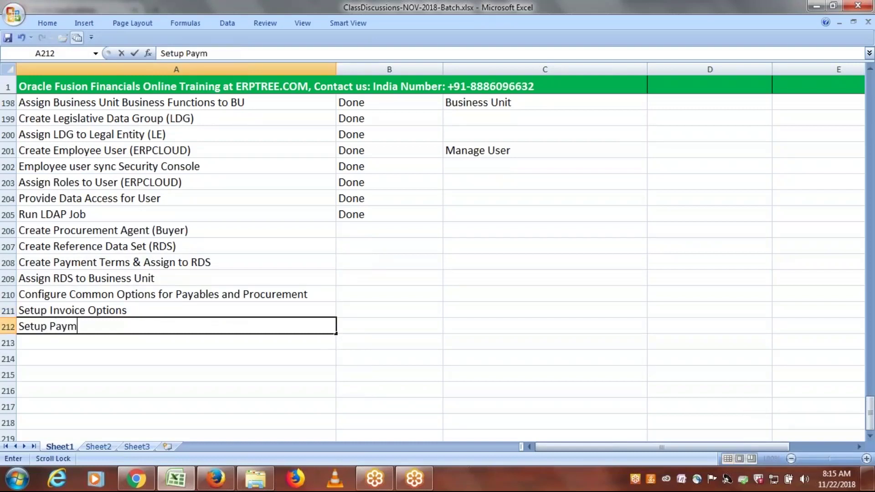
{"action": "type", "text": "ent Options"}
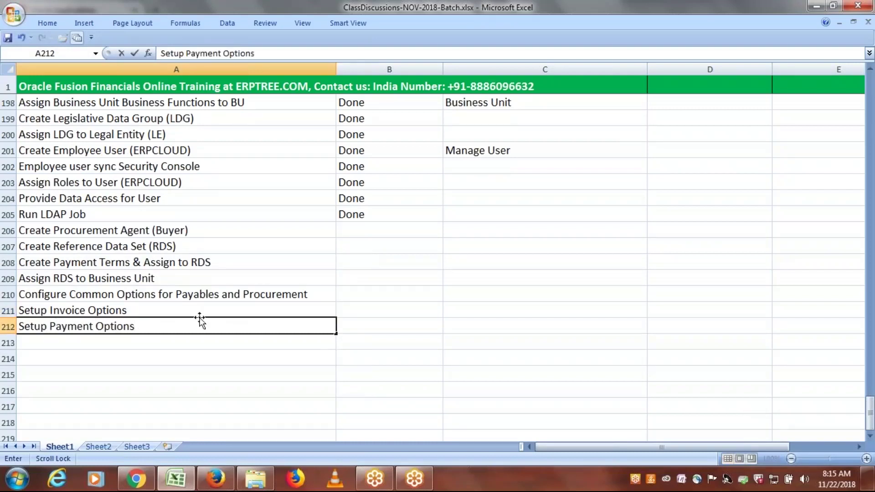
{"action": "scroll", "coordinate": [199, 317], "scroll_direction": "down", "scroll_amount": 1}
{"action": "left_click", "coordinate": [119, 293]}
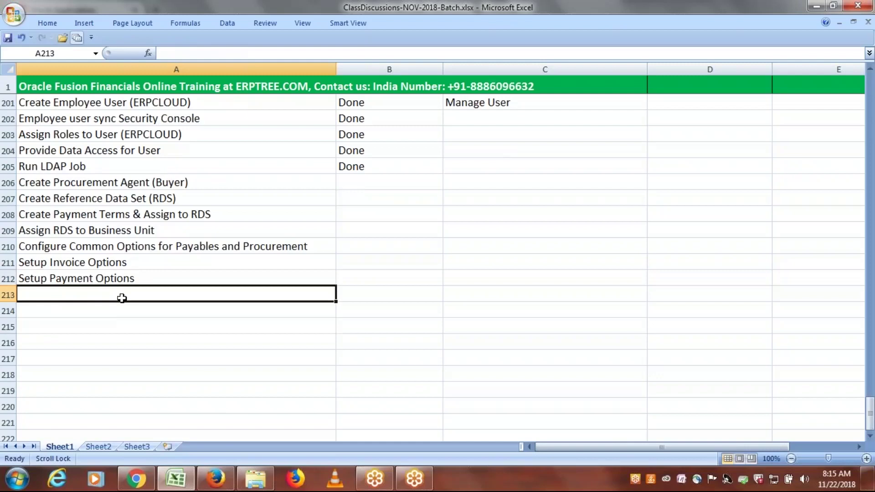
Enter the task "Create Distribution Sets" in cell A213.
{"action": "type", "text": "Create "}
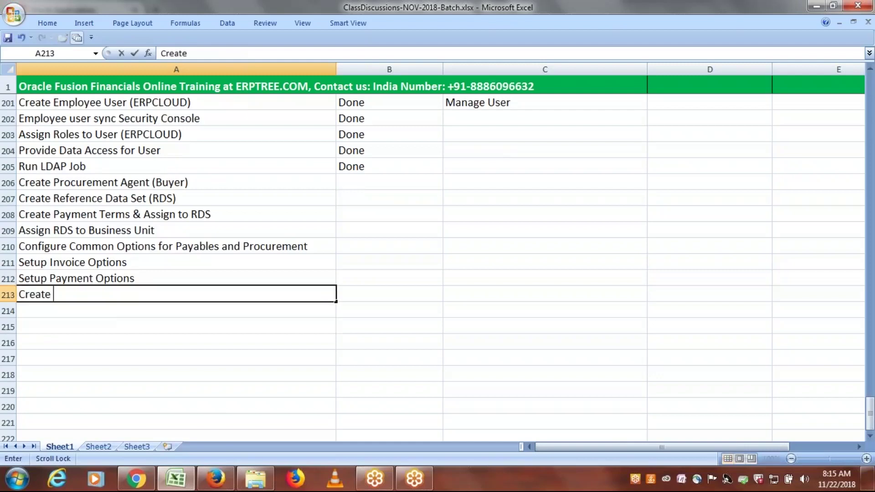
{"action": "type", "text": "Distribut"}
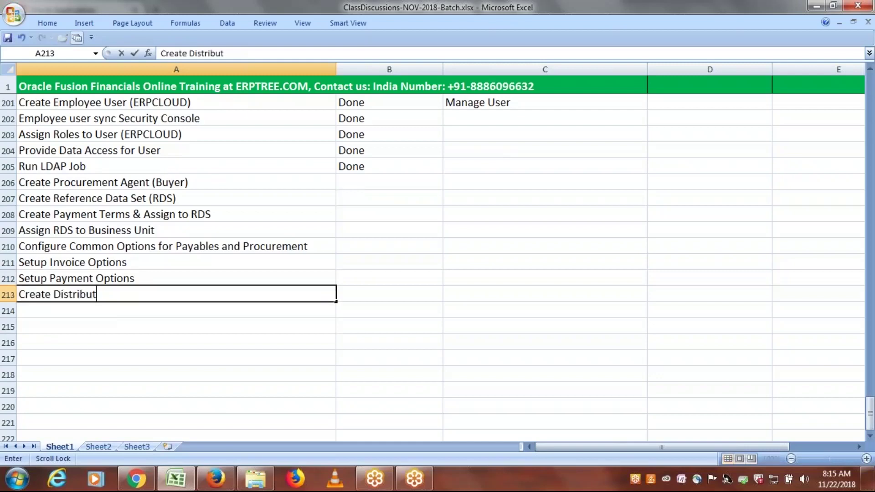
{"action": "type", "text": "ion Sets"}
{"action": "key", "text": "ctrl+Return"}
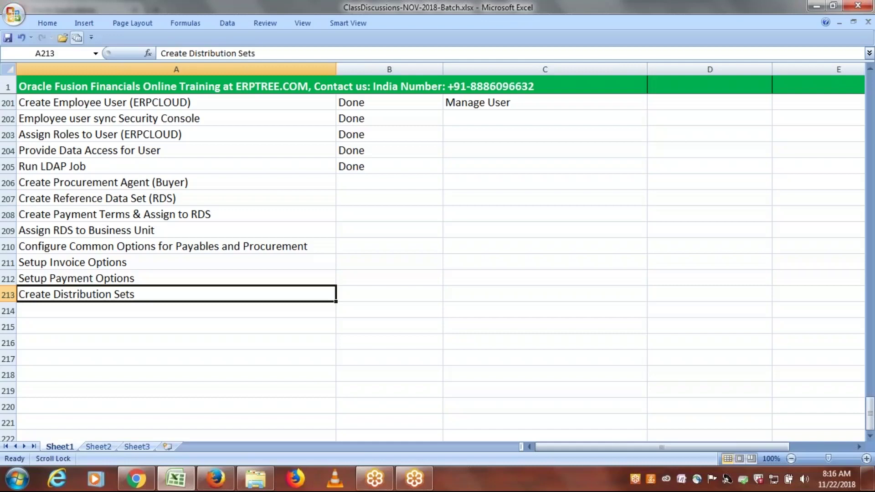
Add the task "Assign Supplier Role (Supplier Manager)" in cell A214.
{"action": "left_click", "coordinate": [72, 313]}
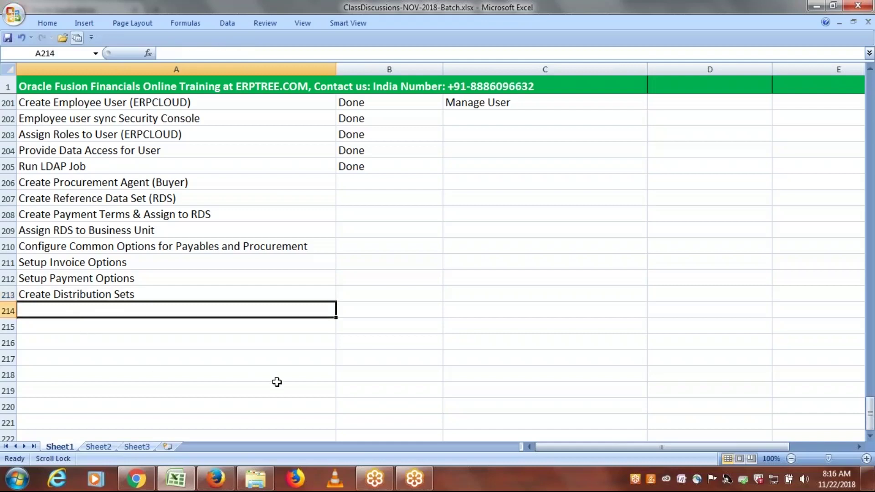
{"action": "type", "text": "Assi"}
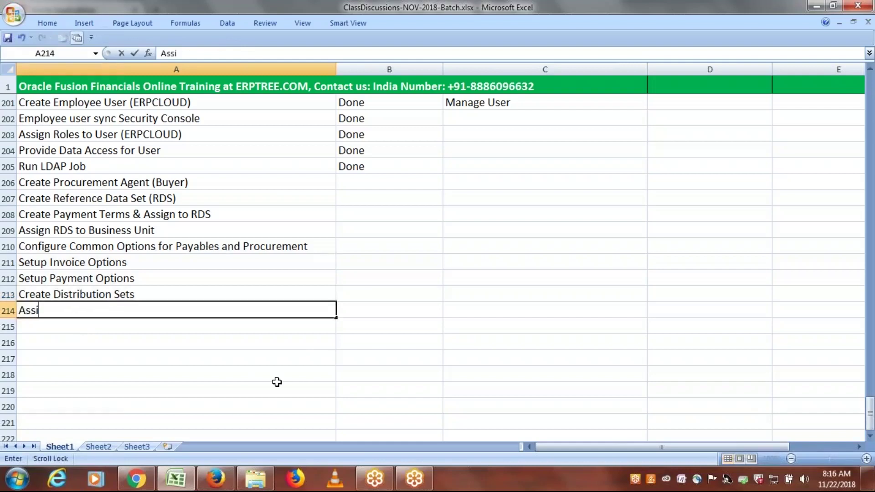
{"action": "type", "text": "gn Supp"}
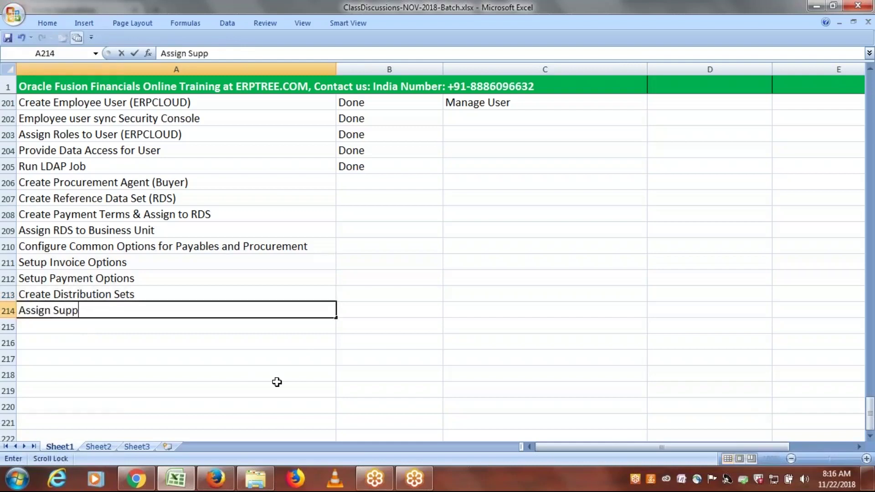
{"action": "type", "text": "lier Role"}
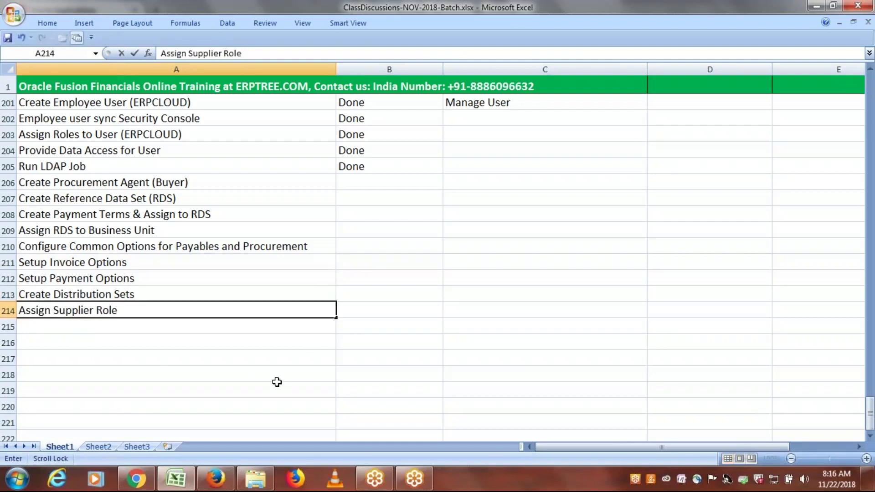
{"action": "type", "text": "(Supplier Manager"}
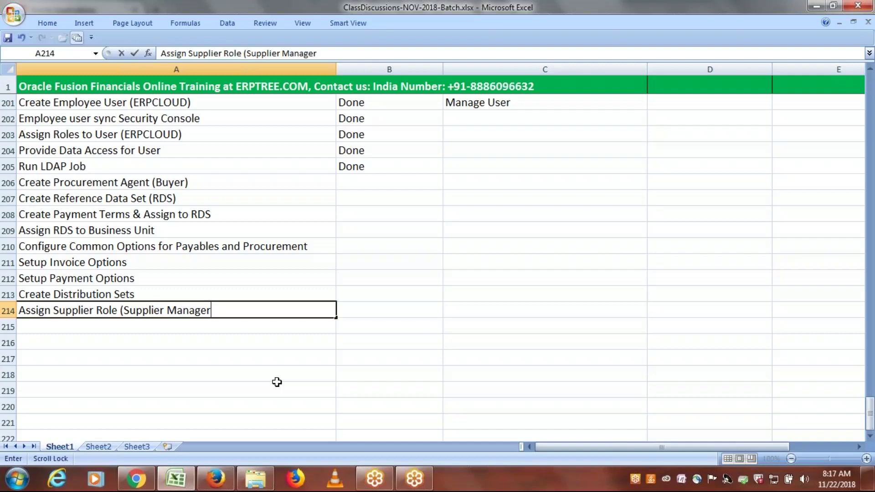
{"action": "type", "text": ")"}
Enter the notes "User: XYZ" in cell C211 and "Employee" in cell C212.
{"action": "left_click", "coordinate": [552, 268]}
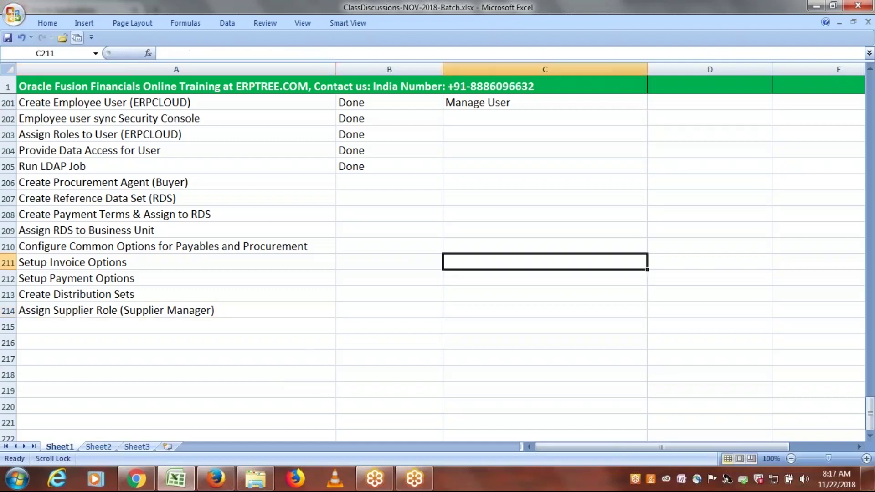
{"action": "type", "text": "User"}
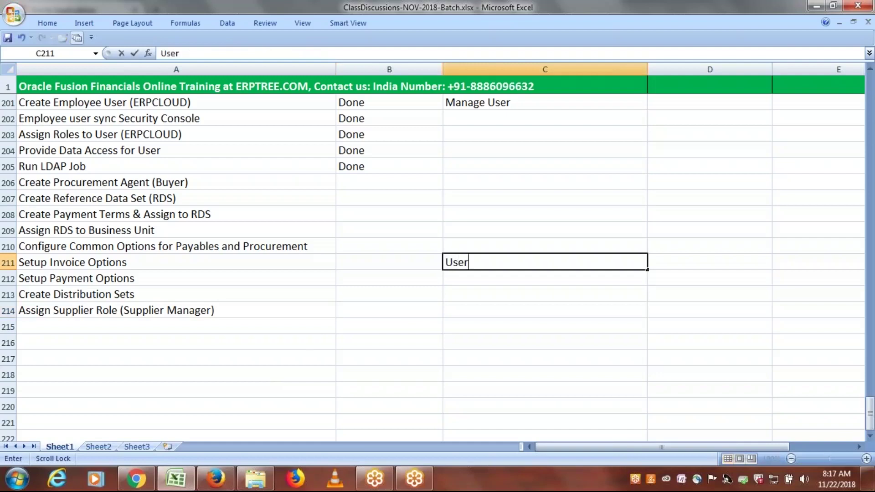
{"action": "type", "text": ": XYZ"}
{"action": "left_click", "coordinate": [520, 276]}
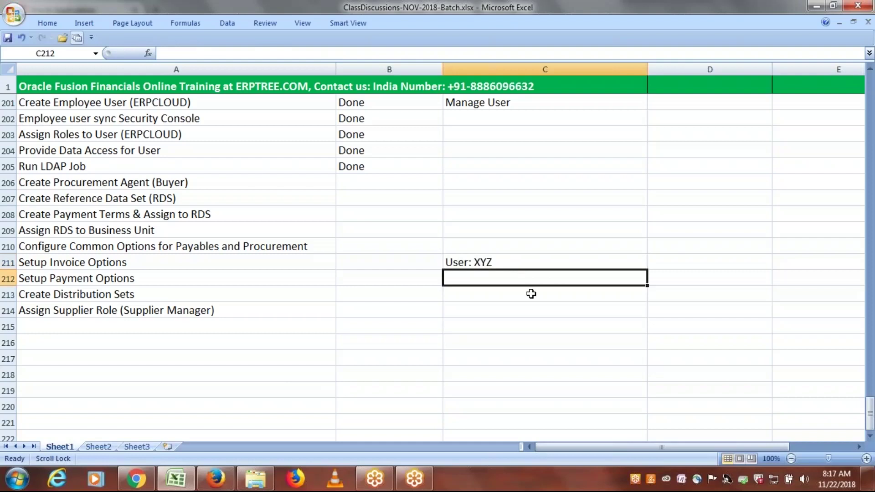
{"action": "type", "text": "Employee"}
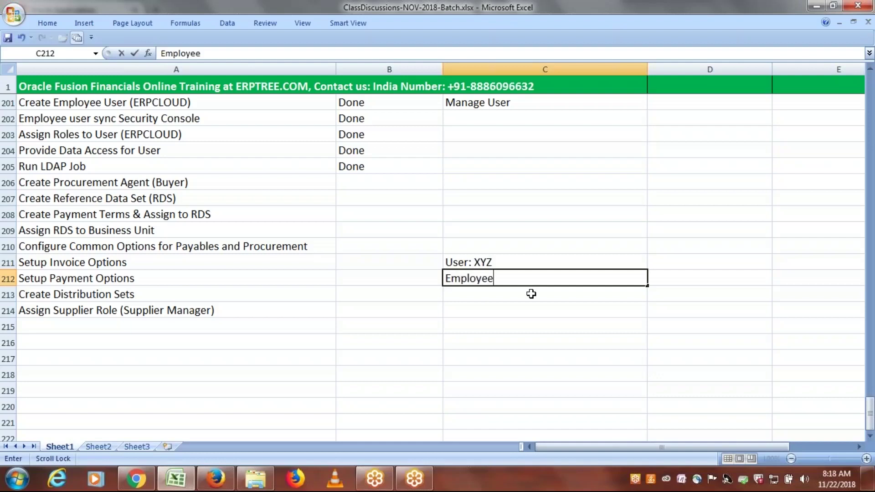
{"action": "scroll", "coordinate": [532, 294], "scroll_direction": "down", "scroll_amount": 1}
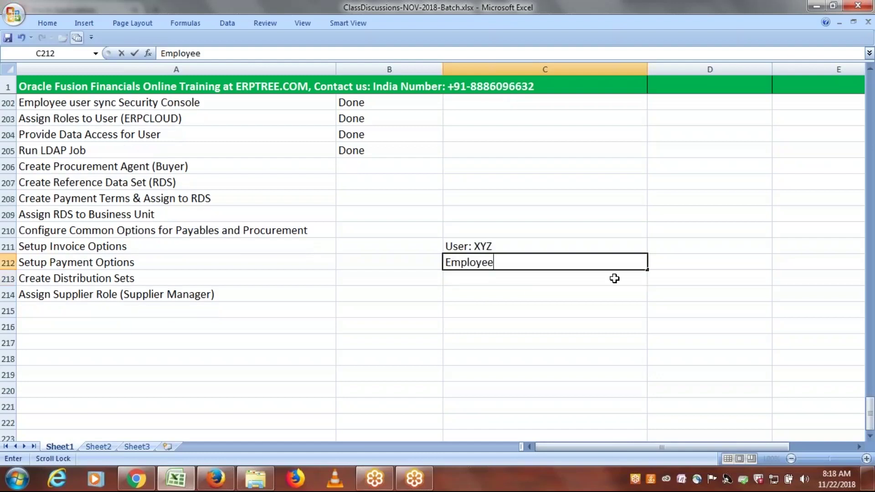
Enter "Procurement Agent" in cell C213 below the employee note.
{"action": "left_click", "coordinate": [474, 278]}
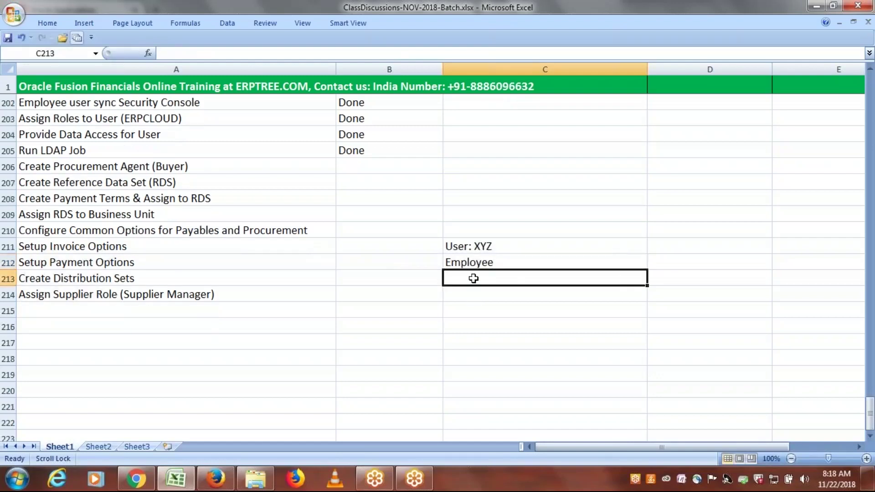
{"action": "type", "text": "Pro"}
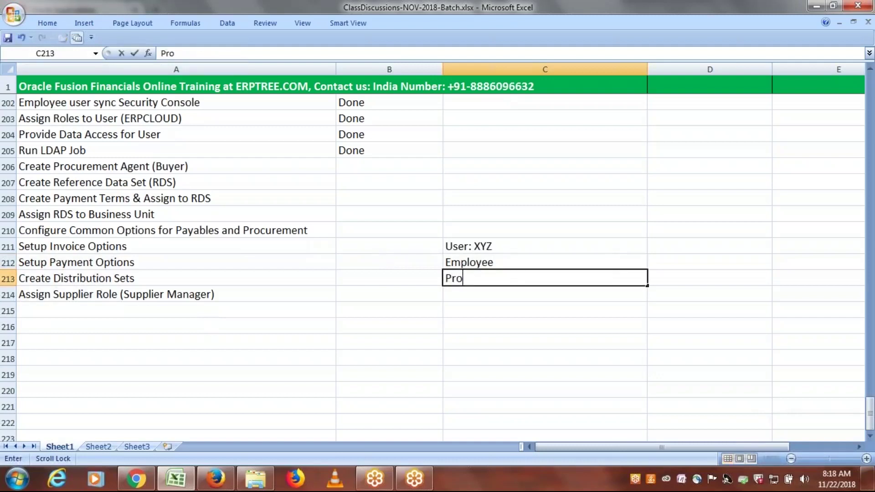
{"action": "type", "text": "curement"}
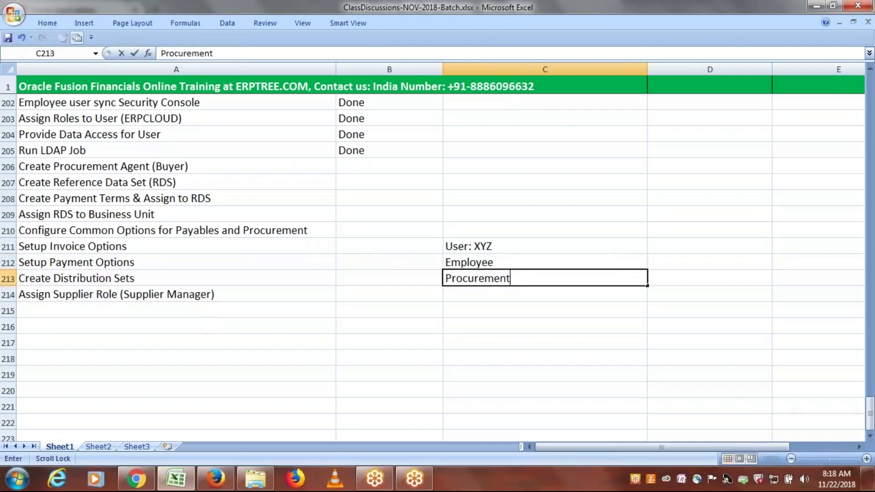
{"action": "type", "text": " Agent"}
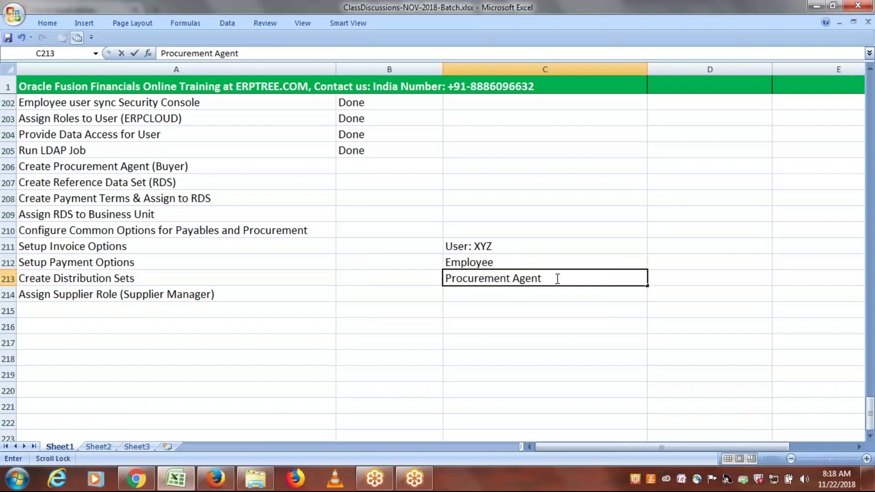
{"action": "left_click", "coordinate": [531, 248]}
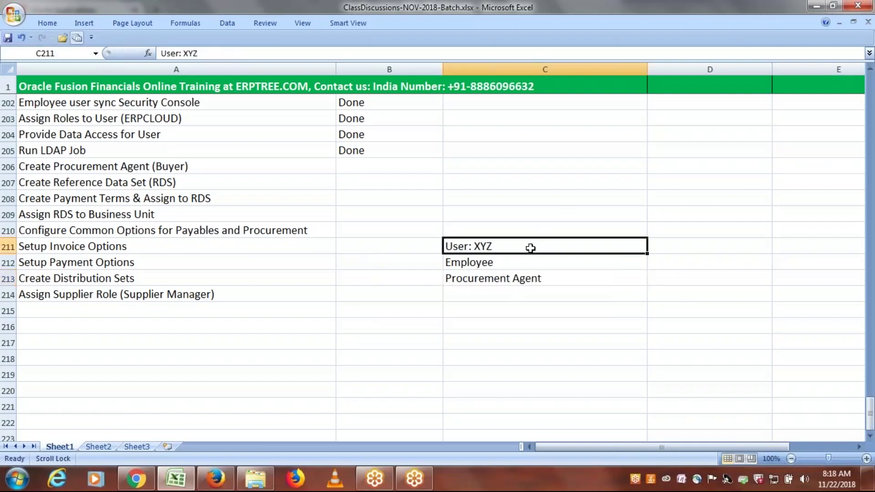
{"action": "left_click", "coordinate": [506, 262]}
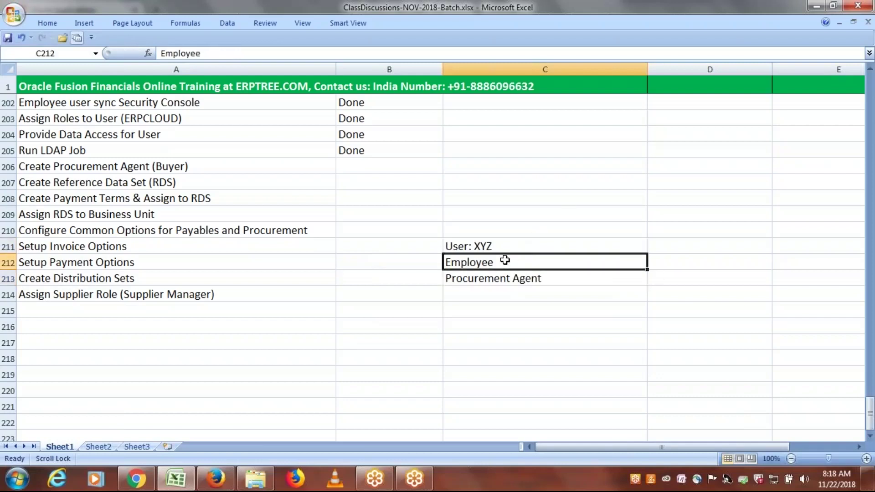
{"action": "left_click", "coordinate": [525, 281]}
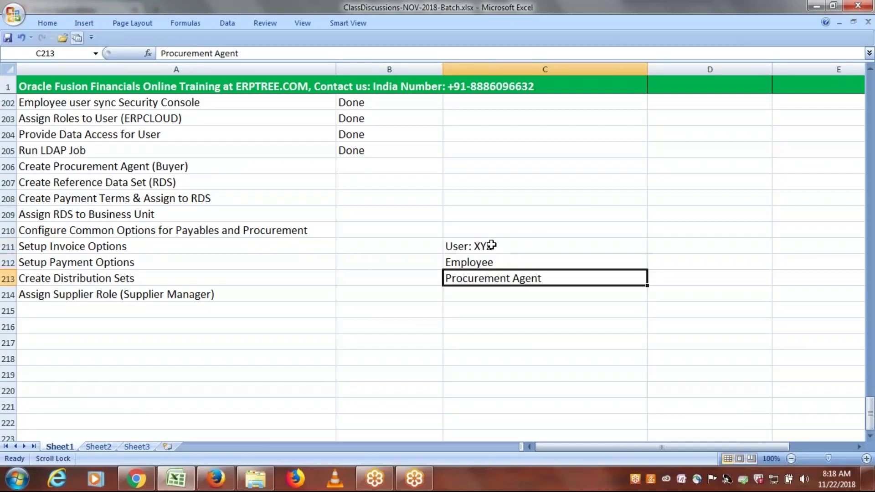
Copy the role name from the task in A214 into cell C214 and trim it to "Supplier Manager".
{"action": "double_click", "coordinate": [123, 294]}
{"action": "left_click_drag", "start_coordinate": [121, 294], "coordinate": [214, 290]}
{"action": "key", "text": "ctrl+c"}
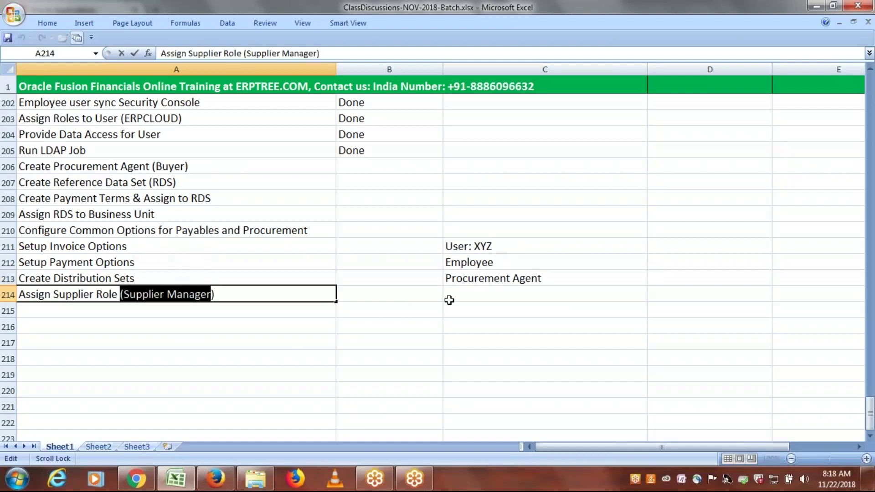
{"action": "left_click", "coordinate": [460, 291]}
{"action": "key", "text": "ctrl+v"}
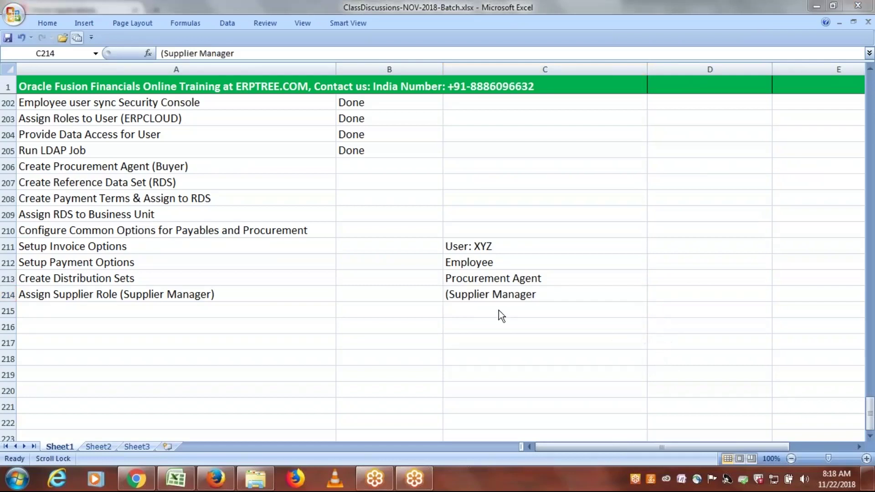
{"action": "double_click", "coordinate": [451, 295]}
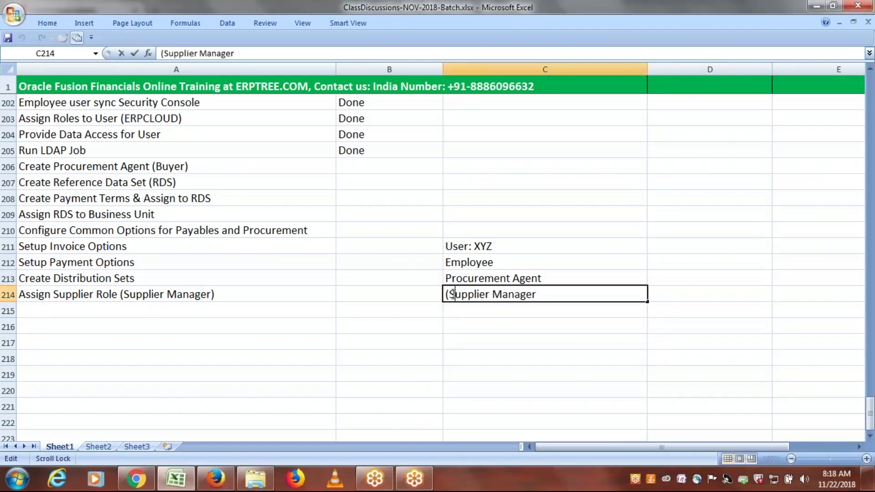
{"action": "key", "text": "BackSpace"}
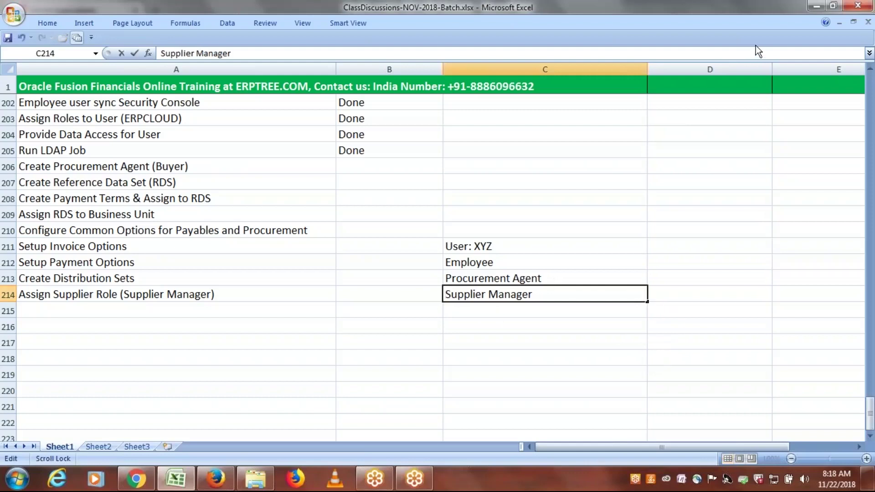
{"action": "left_click", "coordinate": [127, 324]}
{"action": "left_click", "coordinate": [123, 310]}
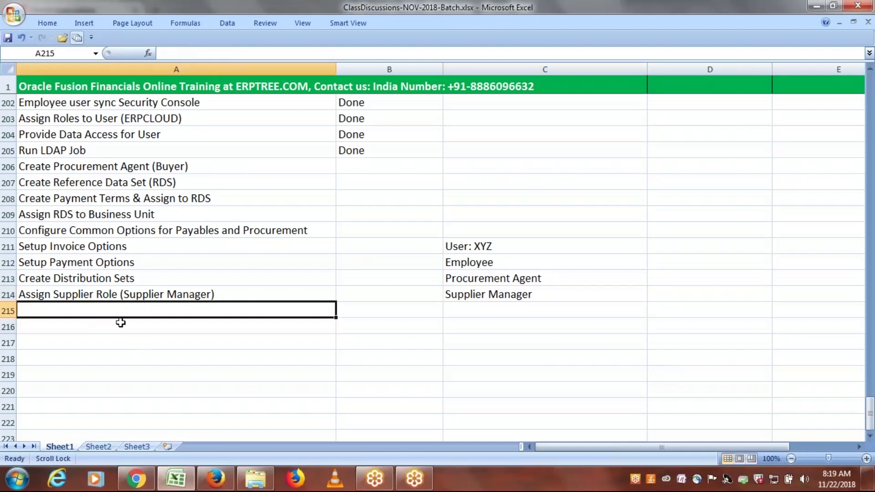
Append "to User" to the supplier role task in cell A214.
{"action": "double_click", "coordinate": [244, 296]}
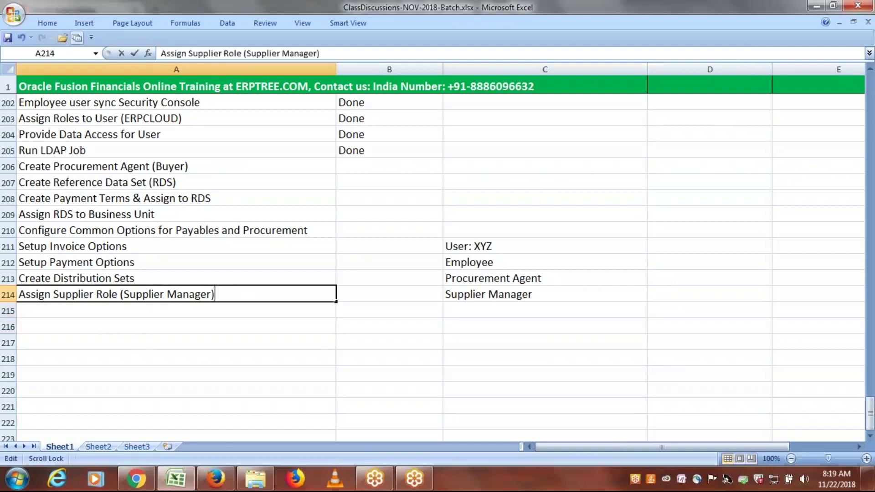
{"action": "type", "text": "to User"}
{"action": "key", "text": "ctrl+Return"}
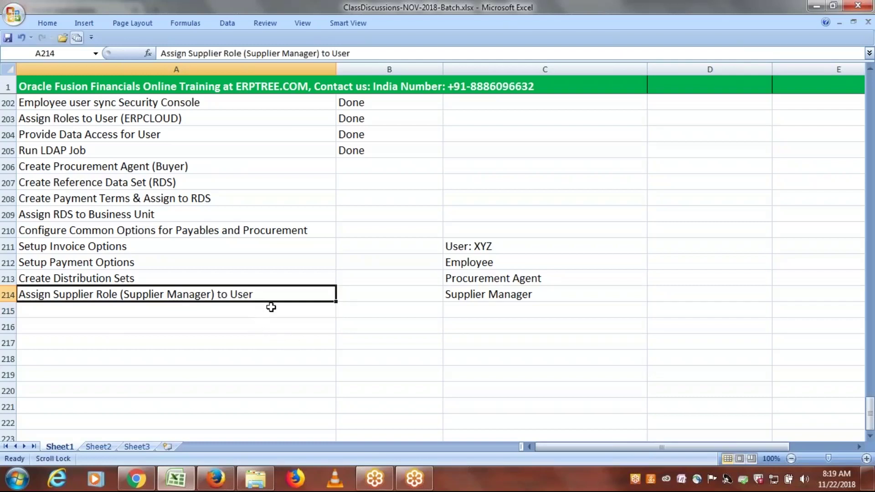
Enter the task "Create Supplier, Address, Site, Assign Site to BU" in cell A215.
{"action": "left_click", "coordinate": [186, 313]}
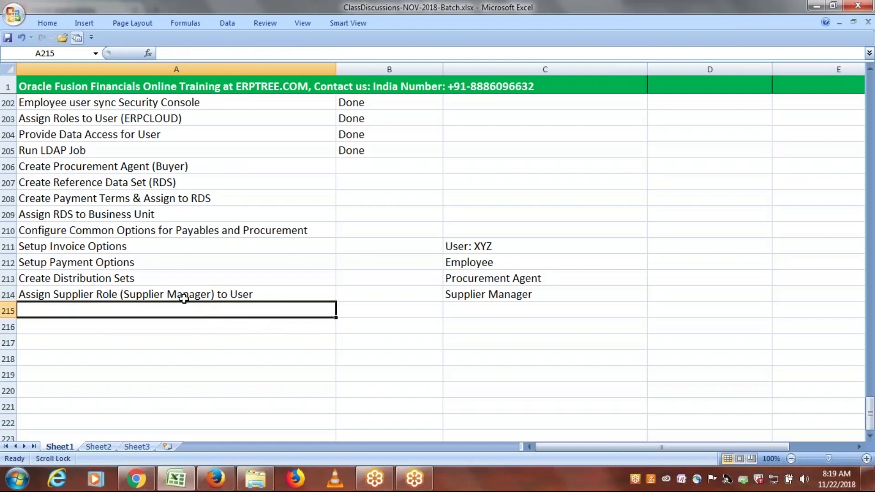
{"action": "type", "text": "Crea"}
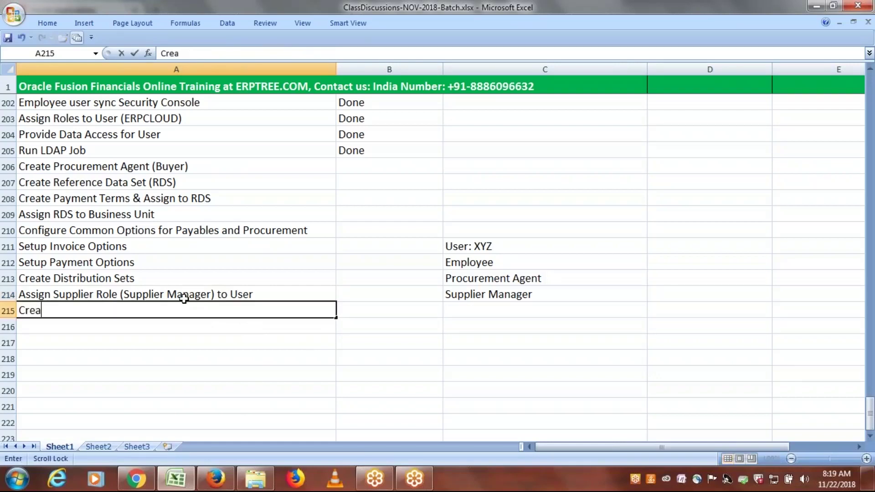
{"action": "type", "text": "te Suppli"}
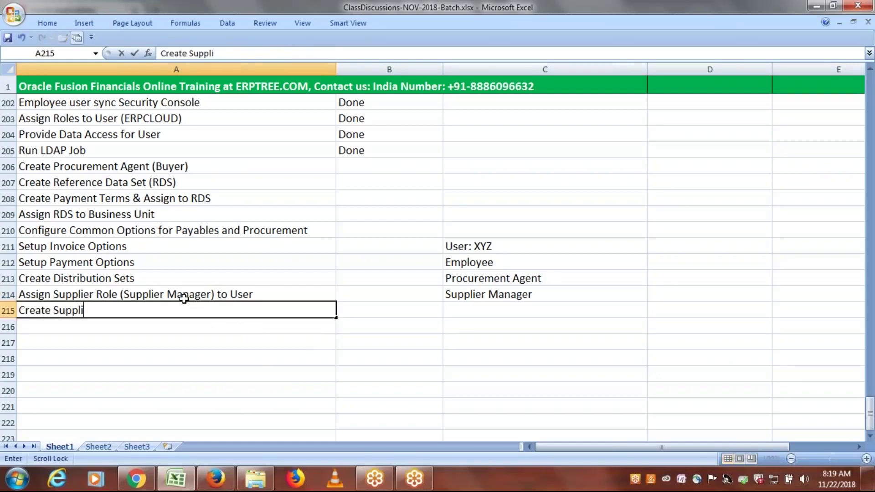
{"action": "type", "text": "er,"}
{"action": "type", "text": "Address,"}
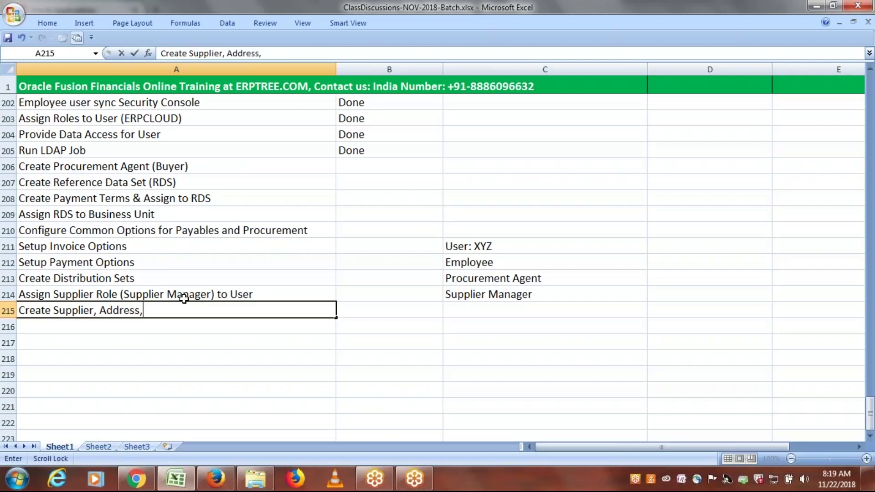
{"action": "type", "text": " Site, Assign Site to "}
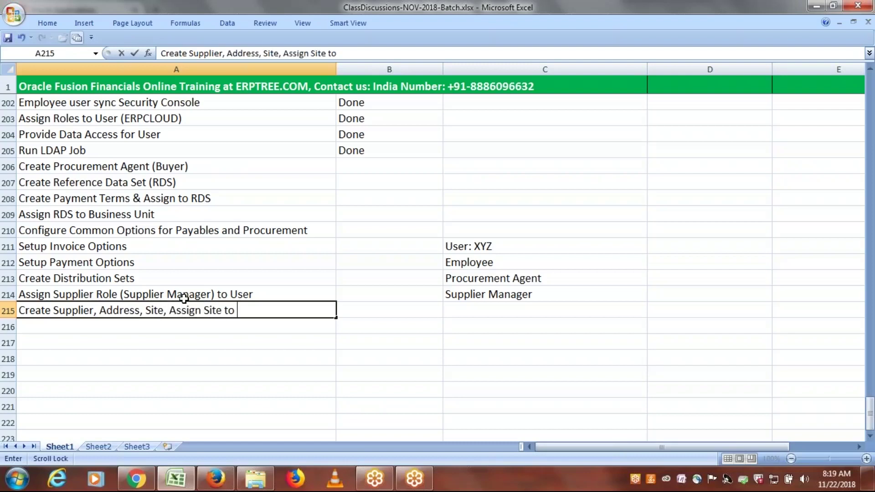
{"action": "type", "text": "BU"}
{"action": "left_click", "coordinate": [145, 332]}
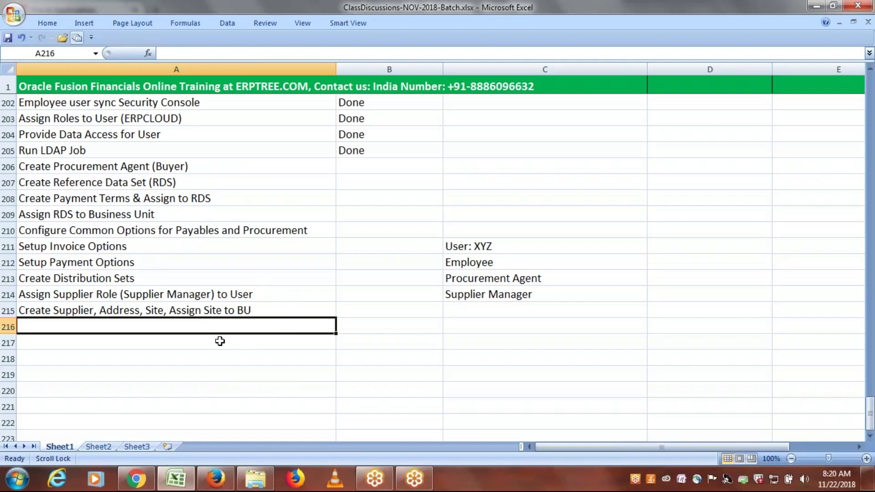
Copy the supplier creation task from cell A215 into cell A216.
{"action": "left_click", "coordinate": [183, 312]}
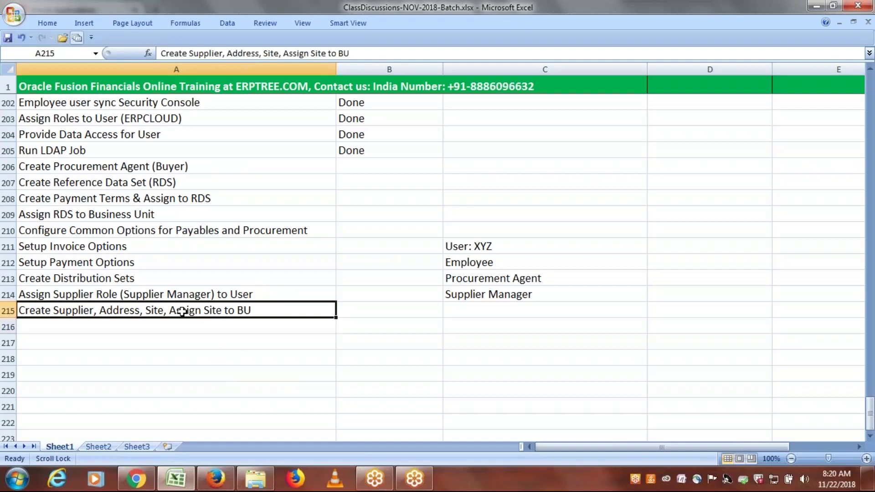
{"action": "key", "text": "ctrl+c"}
{"action": "left_click", "coordinate": [96, 329]}
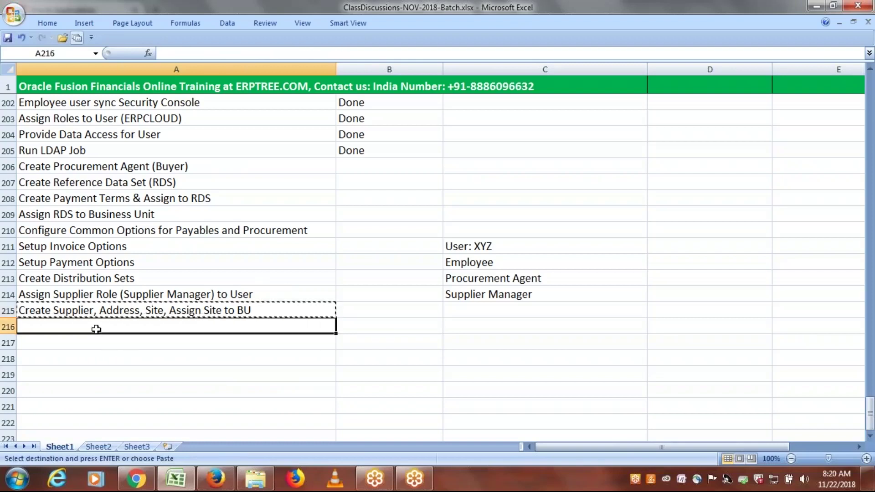
{"action": "key", "text": "ctrl+v"}
{"action": "key", "text": "Escape"}
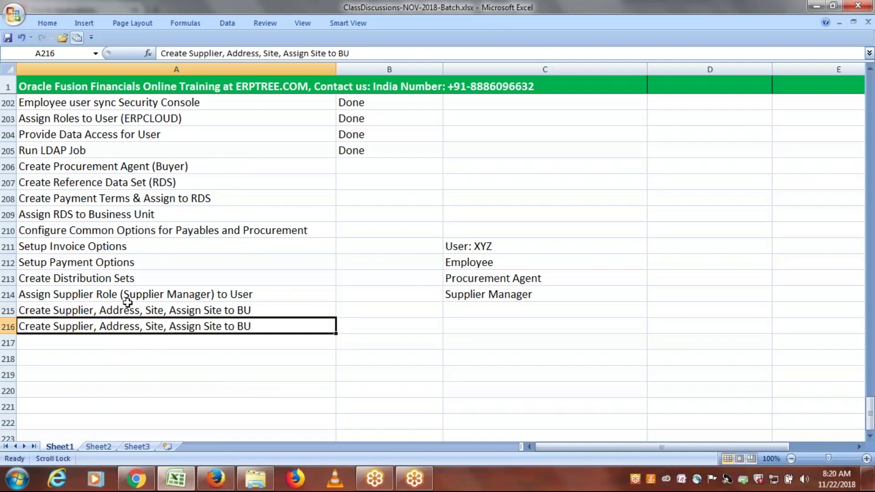
Replace the task in cell A215 with "Set Supplier Numbering" and save the workbook.
{"action": "left_click", "coordinate": [127, 303]}
{"action": "type", "text": "Setu"}
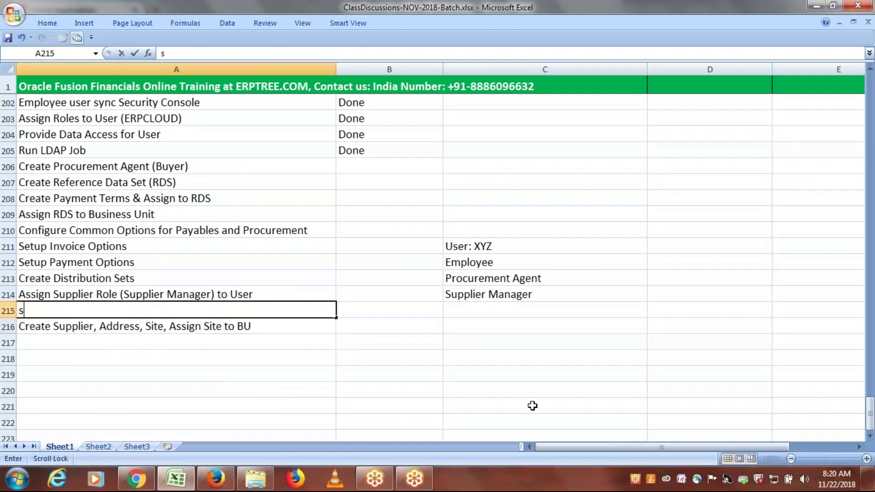
{"action": "type", "text": "p"}
{"action": "key", "text": "BackSpace"}
{"action": "key", "text": "BackSpace"}
{"action": "type", "text": "Supp"}
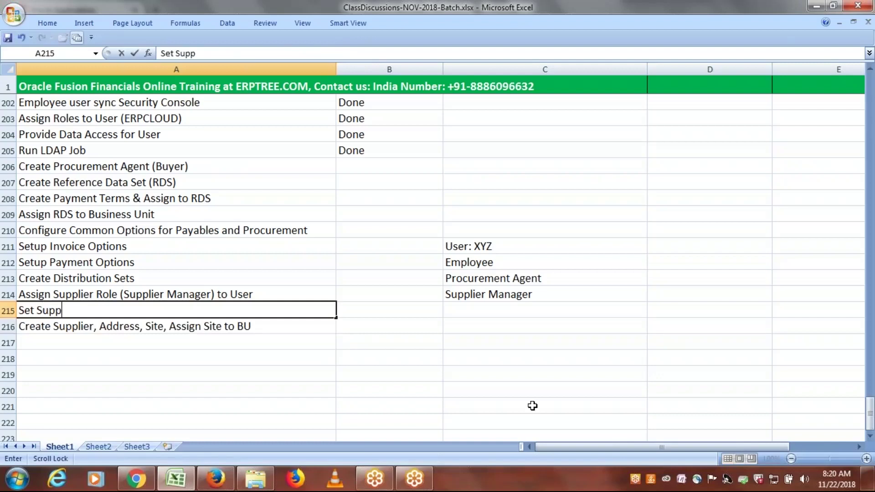
{"action": "type", "text": "lier Num"}
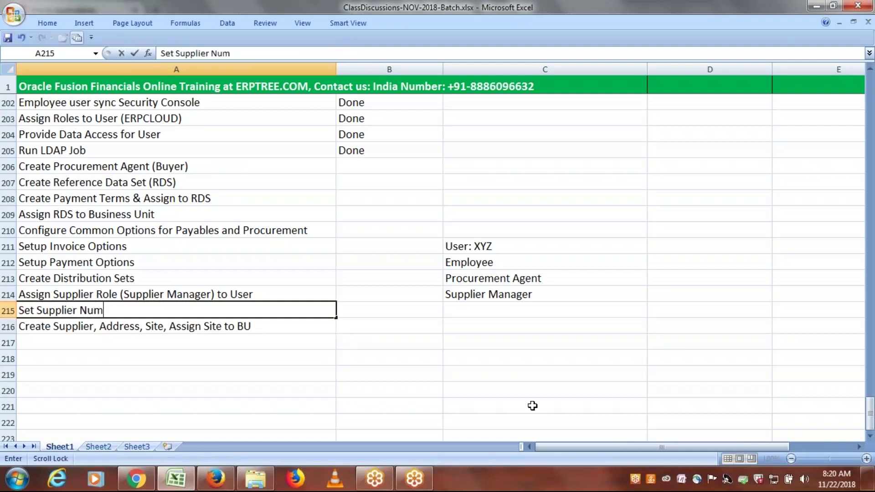
{"action": "type", "text": "bering"}
{"action": "key", "text": "ctrl+s"}
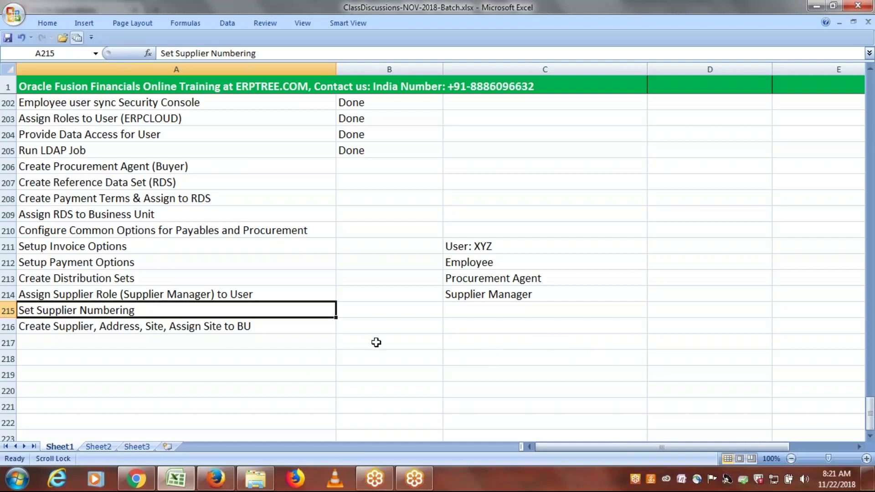
{"action": "left_click", "coordinate": [173, 231]}
{"action": "left_click_drag", "start_coordinate": [152, 248], "coordinate": [156, 274]}
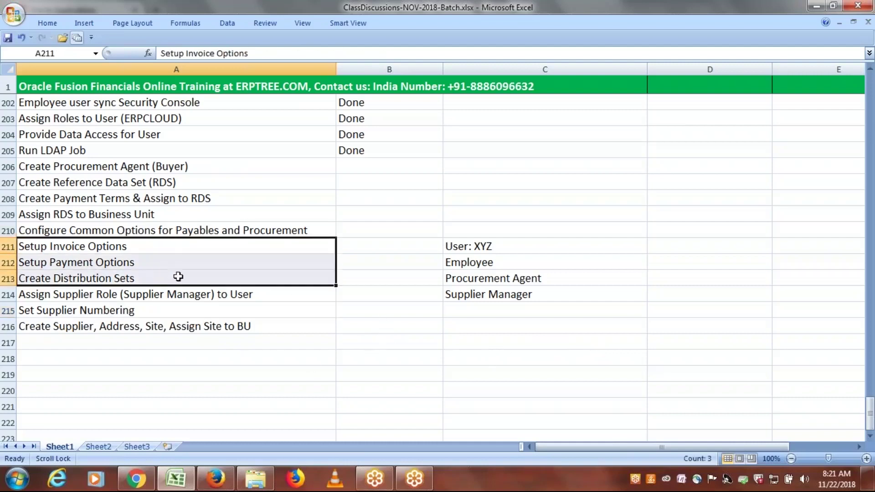
{"action": "left_click", "coordinate": [291, 305]}
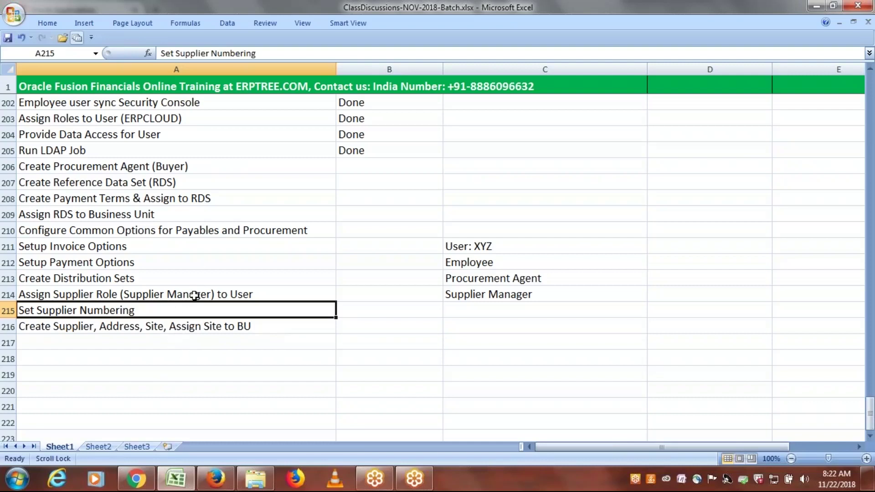
{"action": "left_click", "coordinate": [139, 343]}
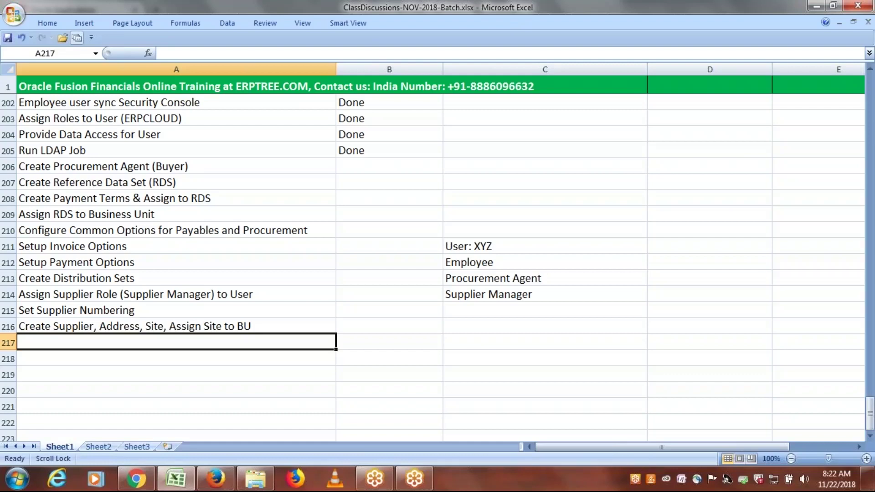
{"action": "left_click", "coordinate": [198, 166]}
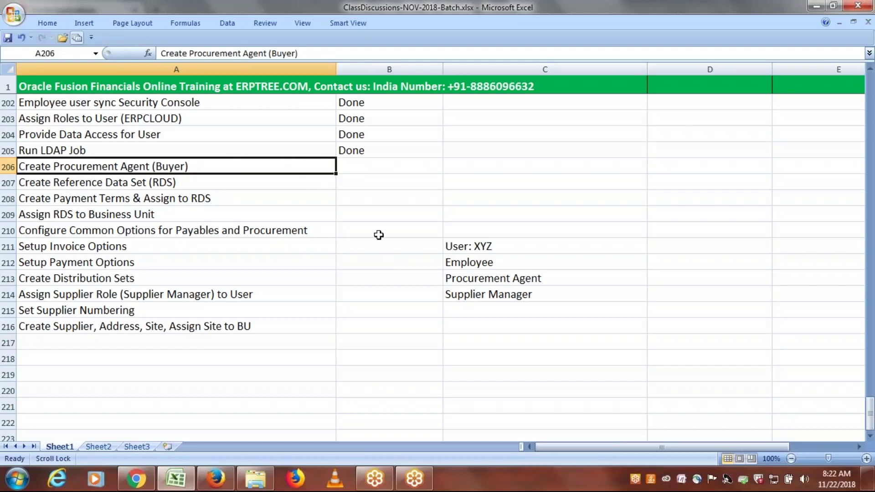
Switch to Oracle Fusion in Firefox and open the ERPCLOUD Implementation Project from the setup area's implementation projects.
{"action": "left_click", "coordinate": [216, 479]}
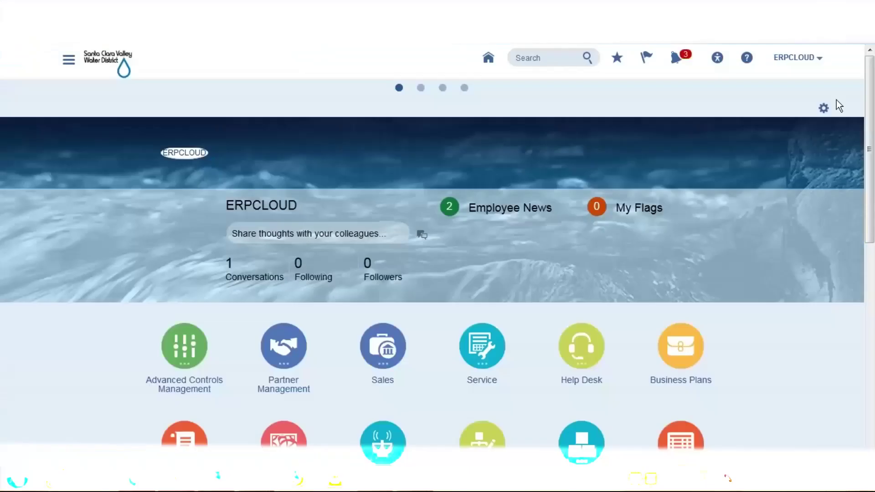
{"action": "left_click", "coordinate": [814, 63]}
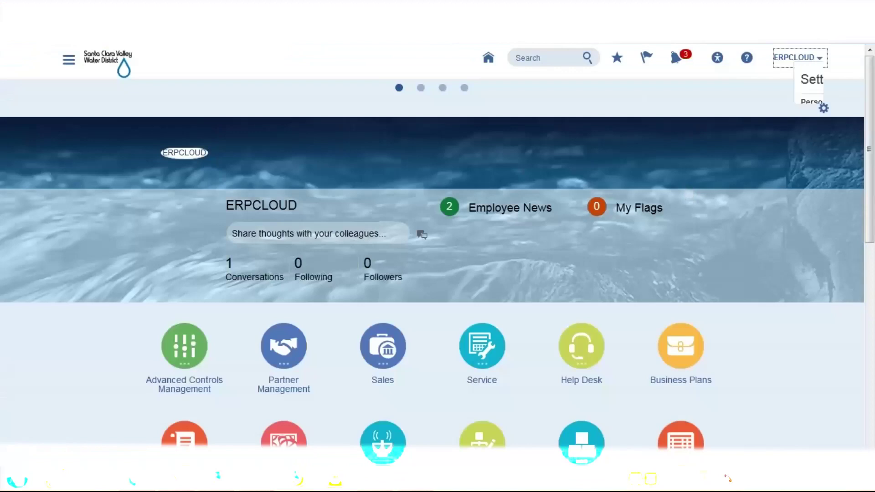
{"action": "left_click", "coordinate": [725, 196]}
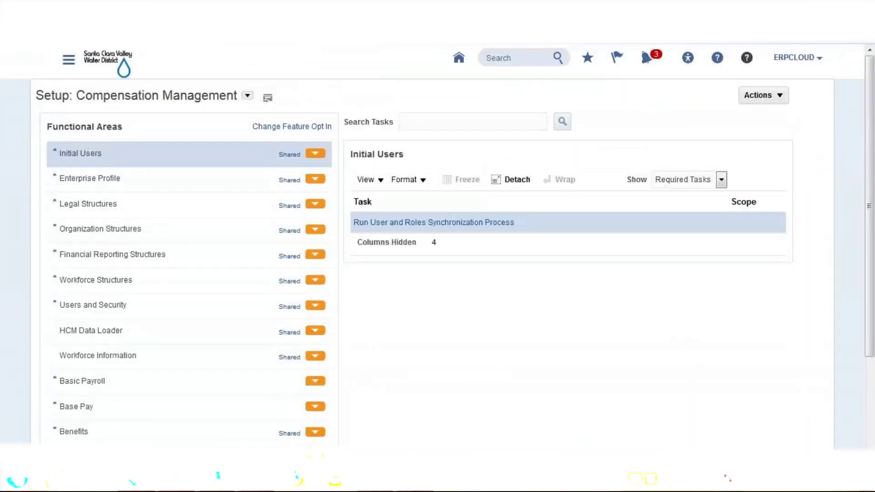
{"action": "left_click", "coordinate": [819, 148]}
{"action": "left_click", "coordinate": [774, 100]}
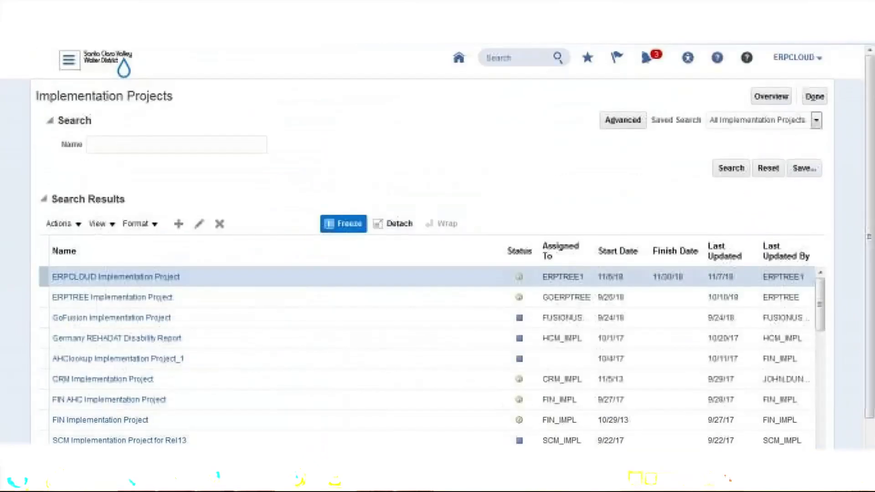
{"action": "left_click", "coordinate": [156, 278]}
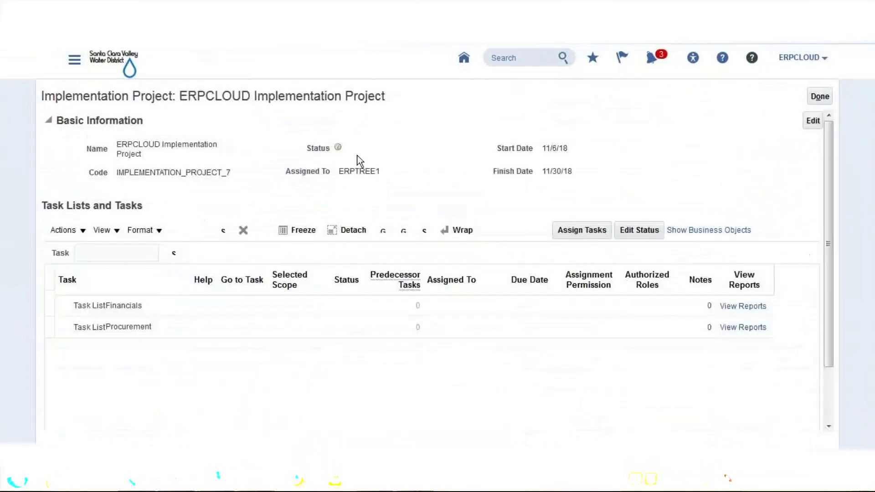
Search the project's tasks for "Procurement Agent" and open Manage Procurement Agents under Define Common Procurement Configuration.
{"action": "left_click", "coordinate": [116, 258]}
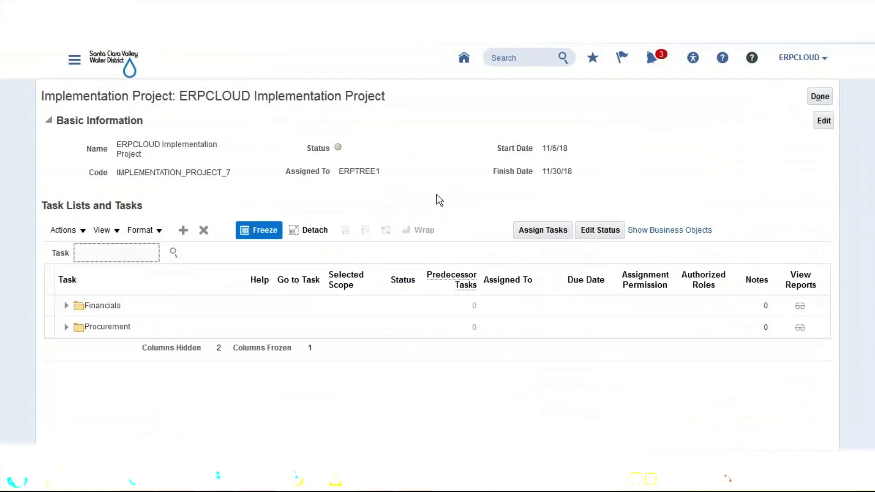
{"action": "type", "text": "Procurement Agent"}
{"action": "left_click", "coordinate": [173, 254]}
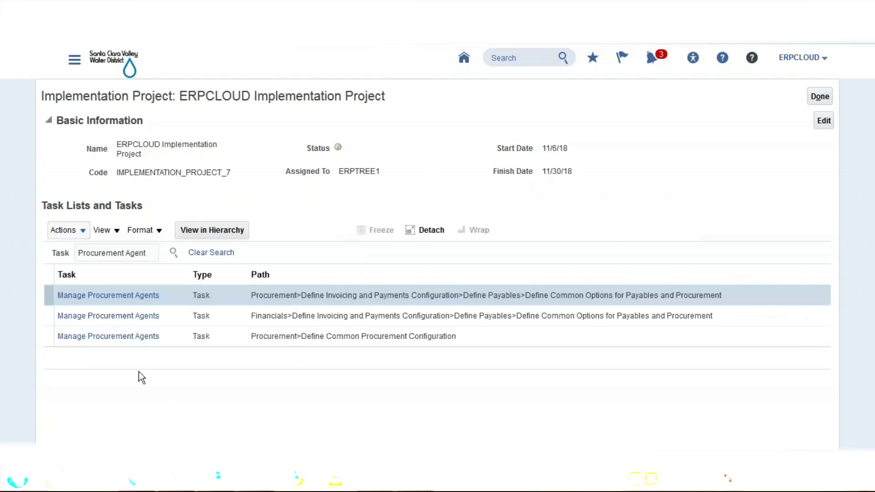
{"action": "left_click", "coordinate": [99, 340]}
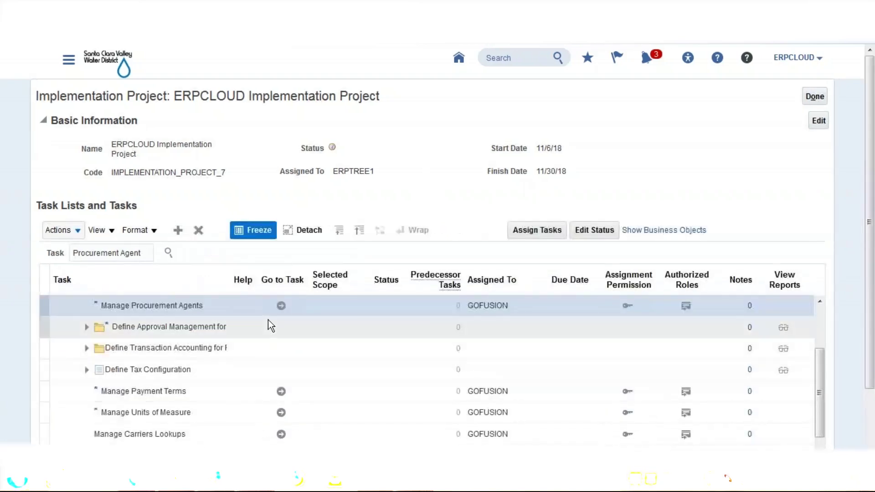
{"action": "left_click", "coordinate": [281, 307]}
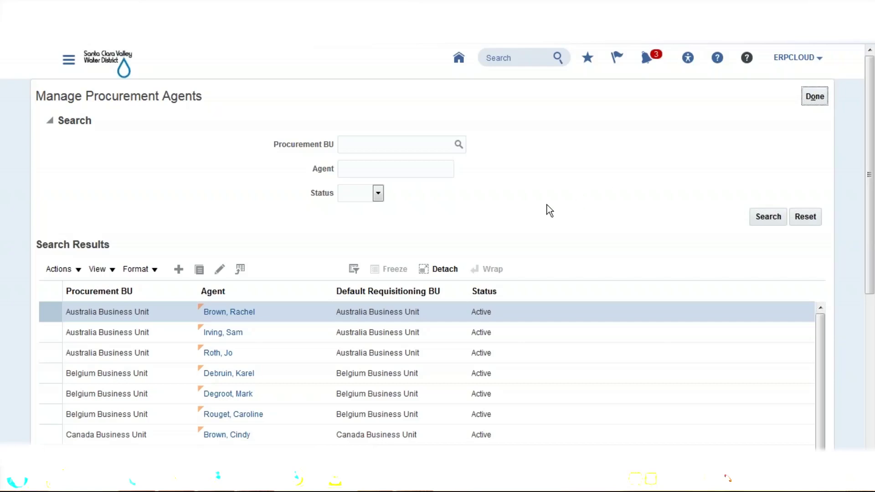
Start a new procurement agent with ERPCLOUD US Business Unit as the Procurement BU and ERPCLOUD as the agent.
{"action": "left_click", "coordinate": [234, 157]}
{"action": "left_click", "coordinate": [178, 269]}
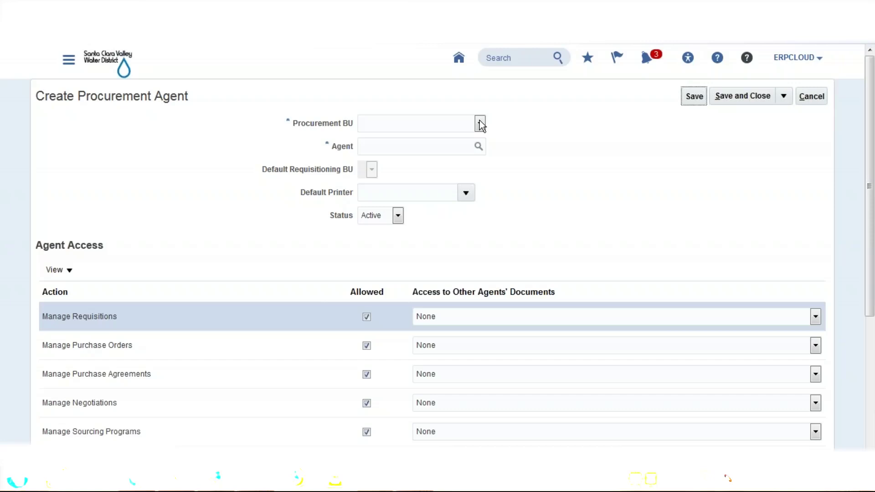
{"action": "left_click", "coordinate": [480, 124]}
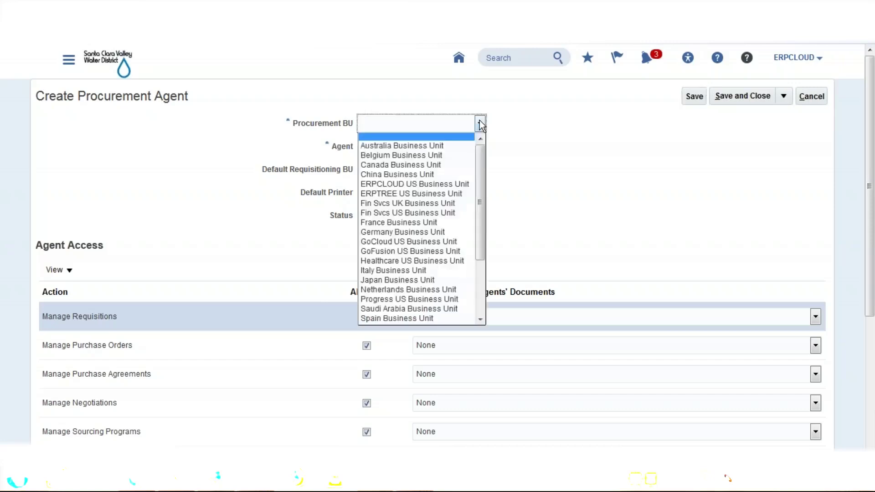
{"action": "left_click", "coordinate": [437, 184]}
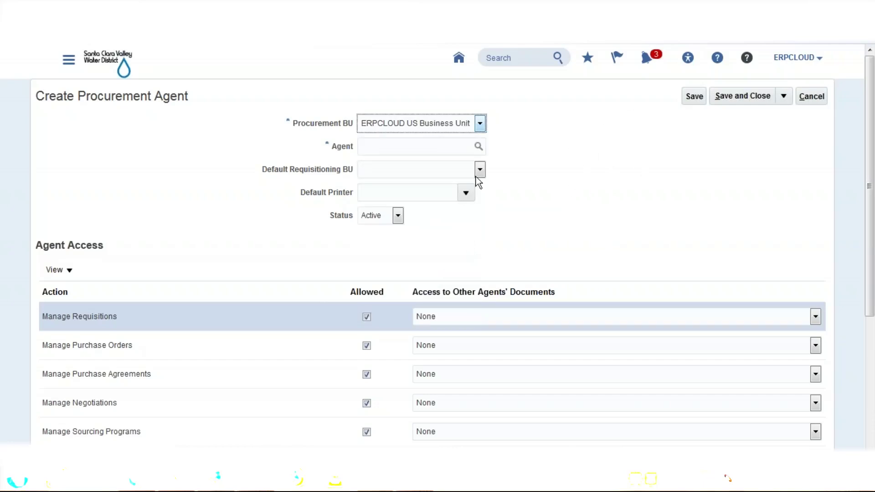
{"action": "left_click", "coordinate": [405, 146]}
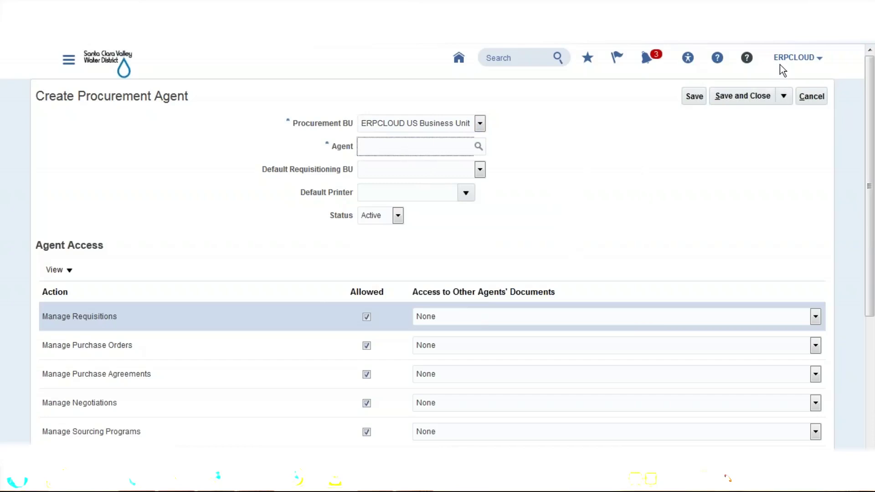
{"action": "type", "text": "erpcloud"}
{"action": "key", "text": "Tab"}
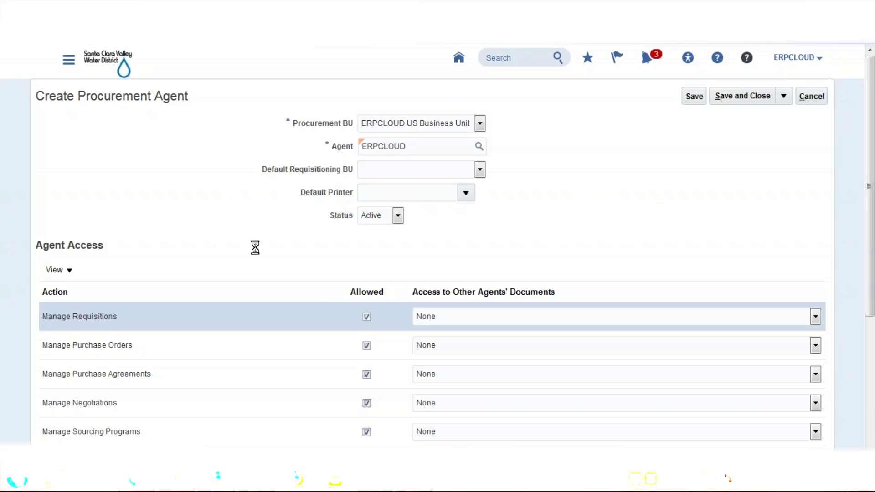
Set the agent's Default Requisitioning BU to ERPCLOUD US Business Unit.
{"action": "left_click_drag", "start_coordinate": [263, 169], "coordinate": [351, 170]}
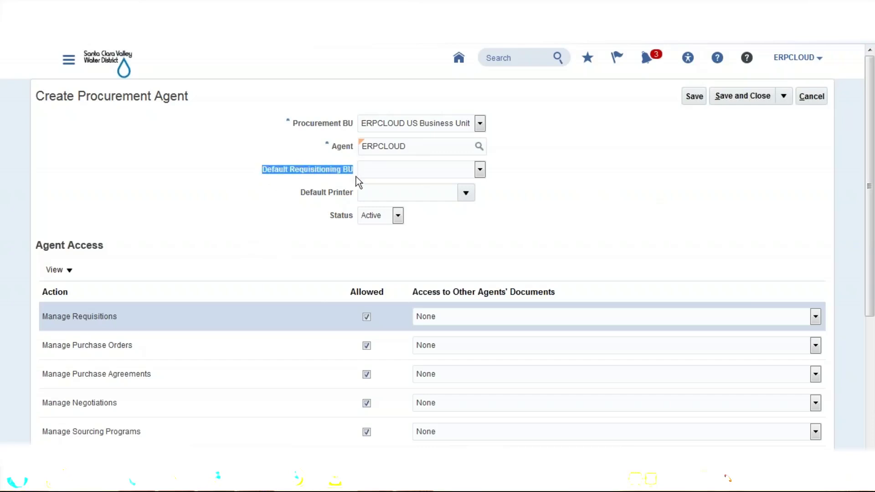
{"action": "left_click", "coordinate": [521, 163]}
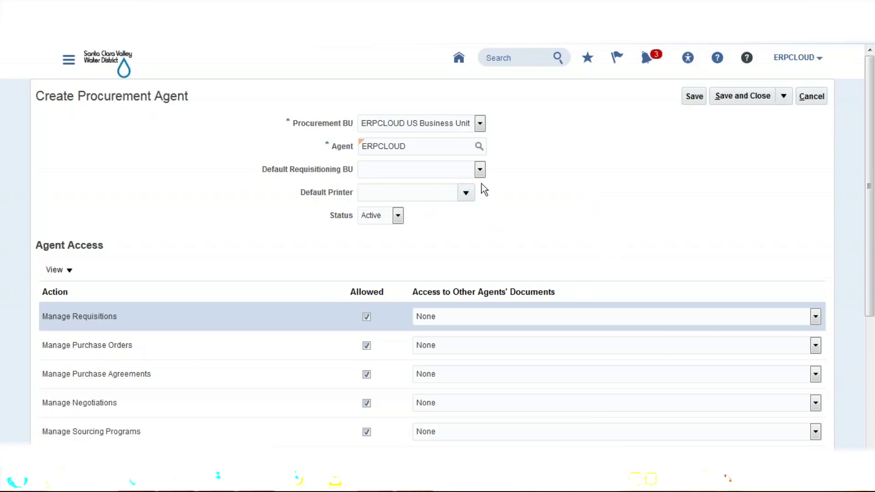
{"action": "left_click", "coordinate": [480, 170]}
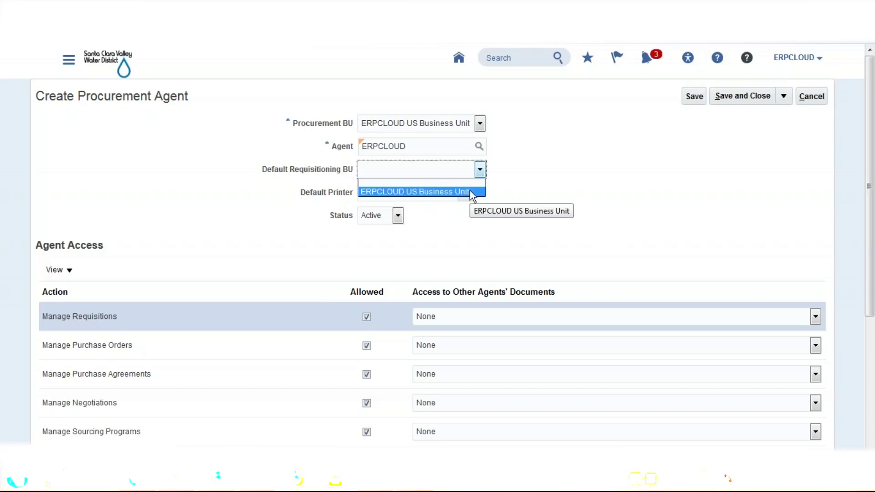
{"action": "left_click", "coordinate": [469, 191]}
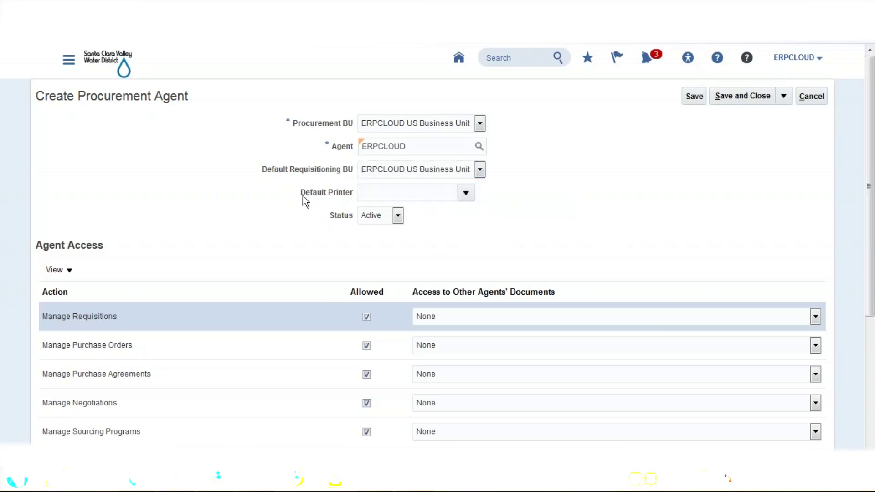
Check which default printers are offered for the new procurement agent.
{"action": "left_click_drag", "start_coordinate": [333, 195], "coordinate": [351, 199]}
{"action": "left_click", "coordinate": [582, 184]}
{"action": "left_click", "coordinate": [466, 193]}
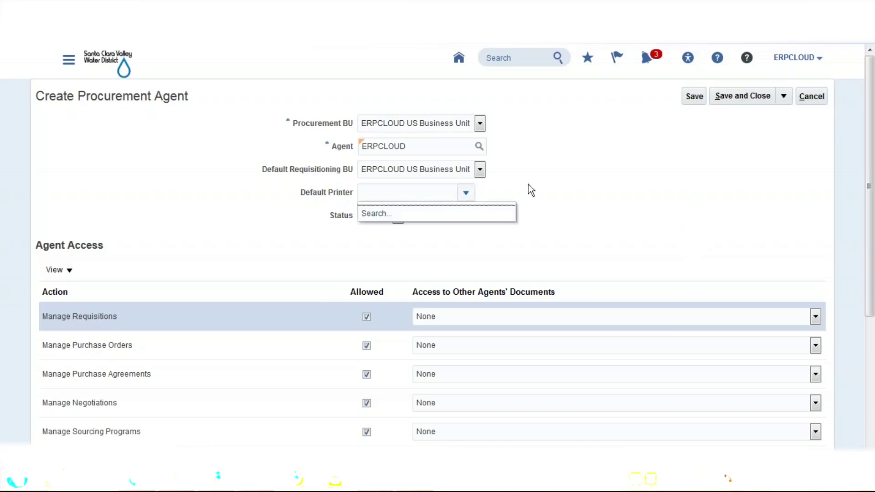
{"action": "left_click", "coordinate": [597, 173]}
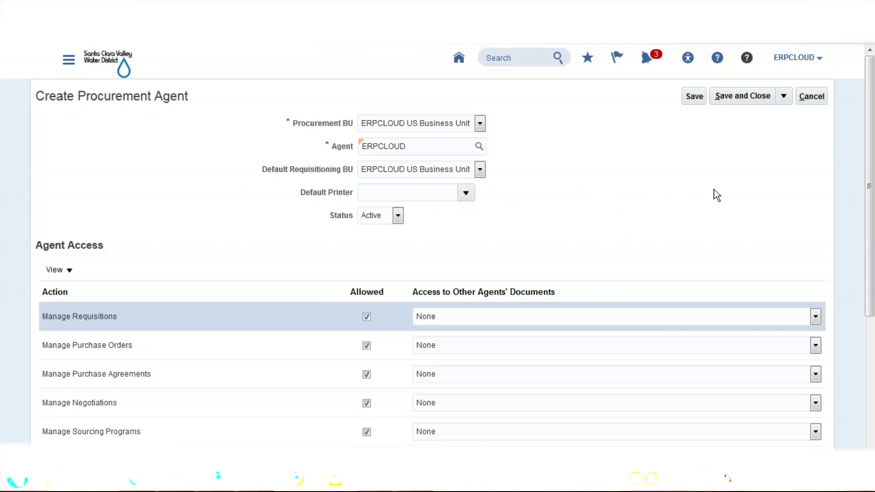
Review the new agent's details and the allowed actions under Agent Access.
{"action": "scroll", "coordinate": [712, 186], "scroll_direction": "down", "scroll_amount": 3}
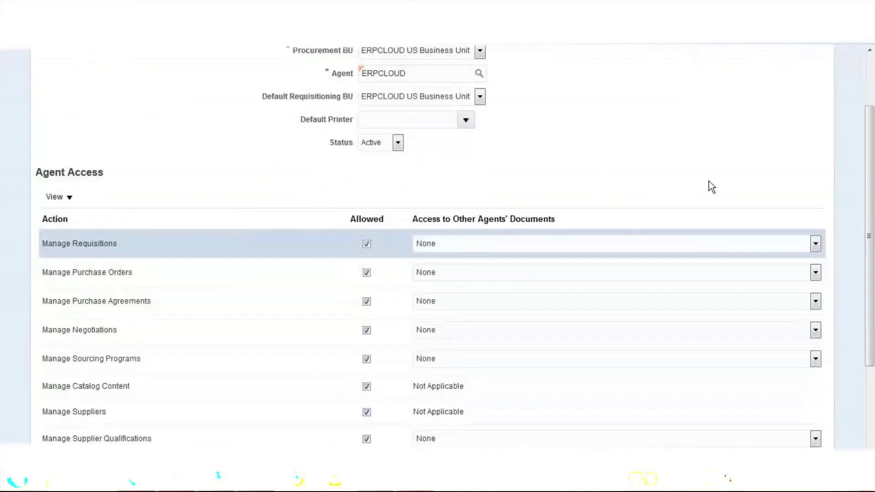
{"action": "scroll", "coordinate": [709, 187], "scroll_direction": "up", "scroll_amount": 3}
{"action": "double_click", "coordinate": [412, 146]}
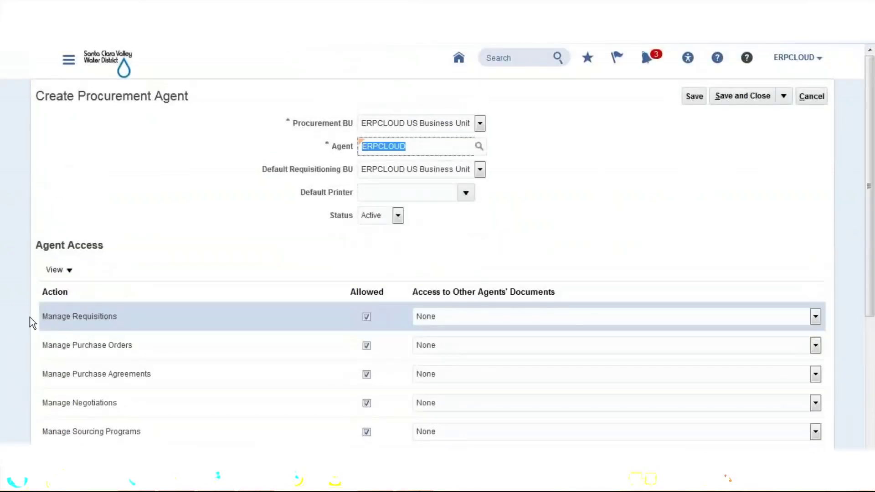
{"action": "left_click", "coordinate": [277, 244]}
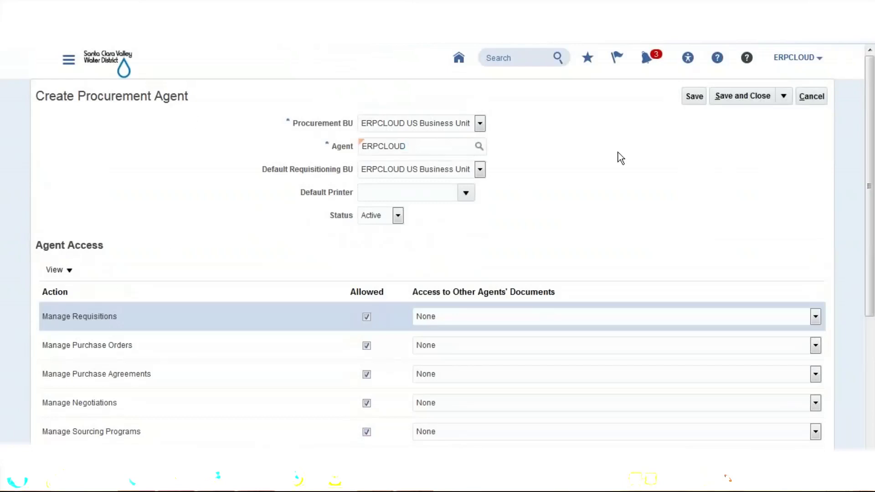
{"action": "scroll", "coordinate": [620, 152], "scroll_direction": "down", "scroll_amount": 5}
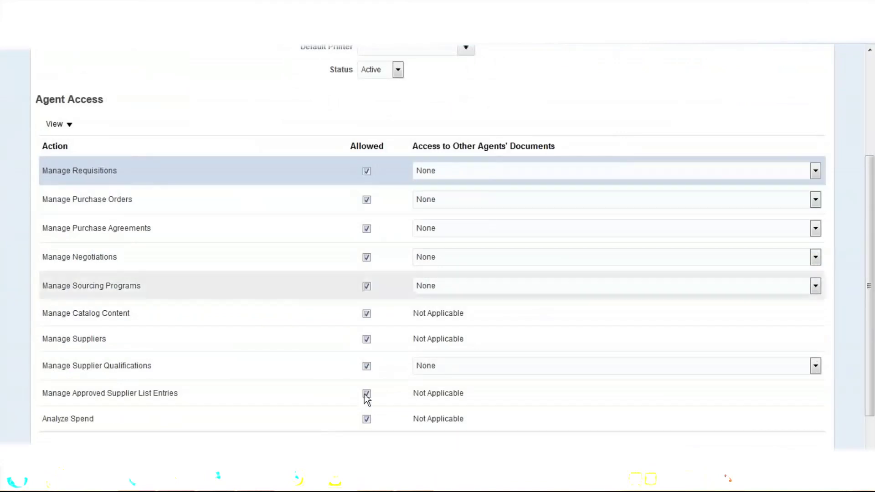
Disallow and re-allow Manage Requisitions, Manage Purchase Orders and Manage Purchase Agreements one after another under Agent Access.
{"action": "left_click", "coordinate": [366, 171]}
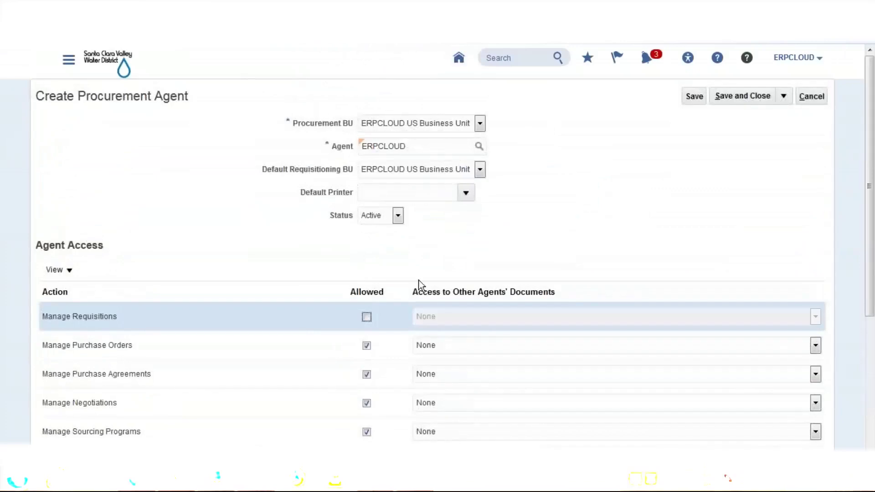
{"action": "left_click", "coordinate": [367, 317]}
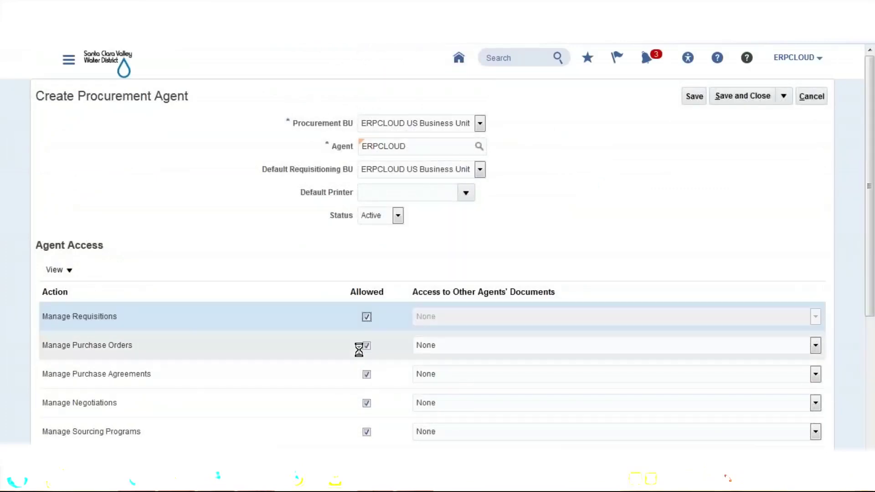
{"action": "left_click", "coordinate": [367, 345]}
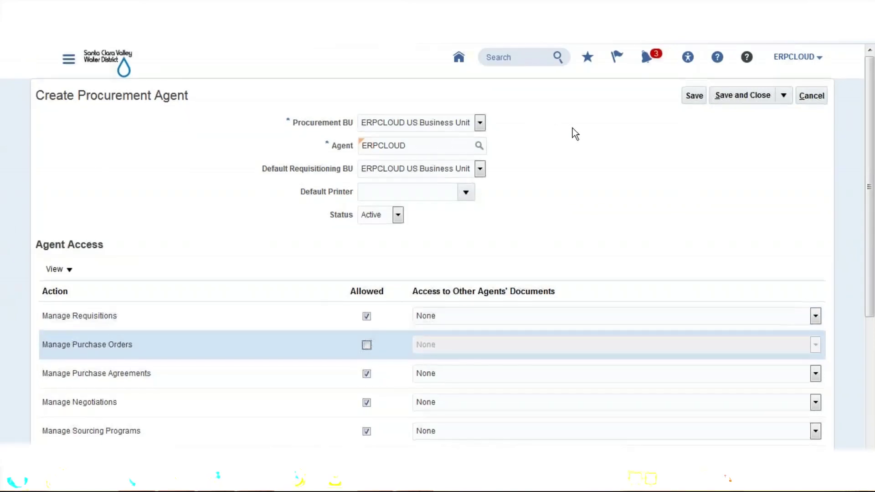
{"action": "scroll", "coordinate": [573, 128], "scroll_direction": "down", "scroll_amount": 4}
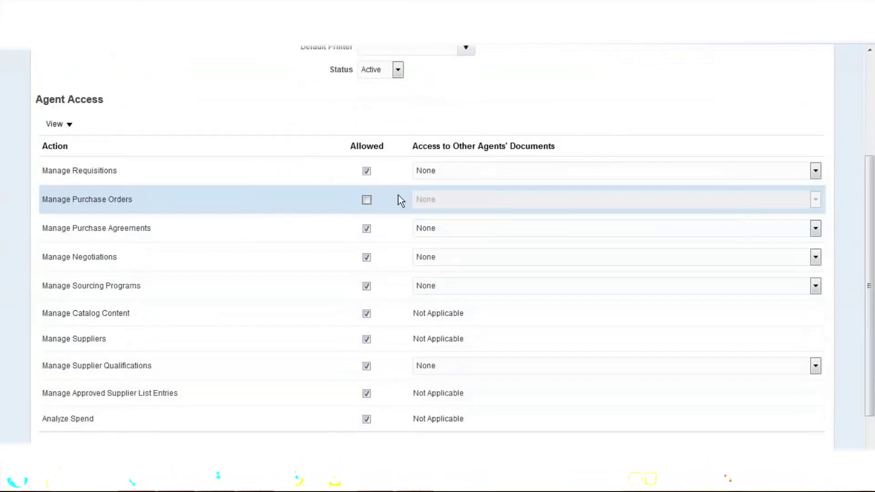
{"action": "left_click", "coordinate": [368, 203]}
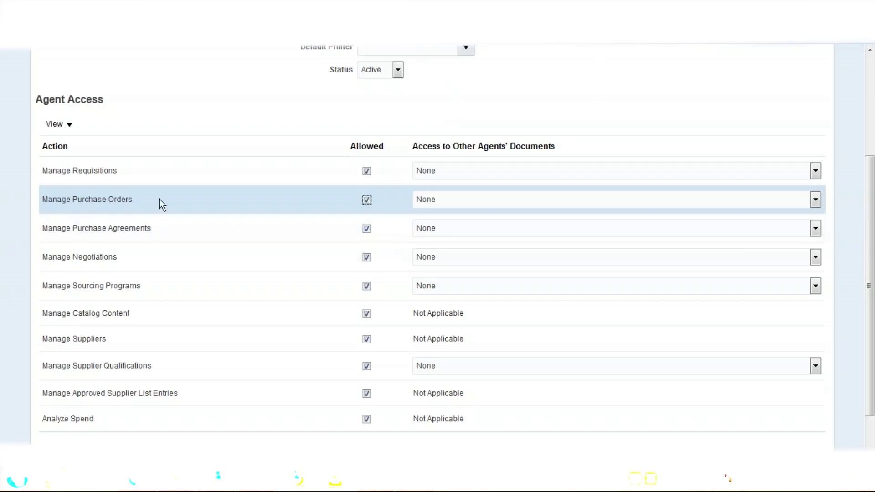
{"action": "left_click", "coordinate": [367, 229]}
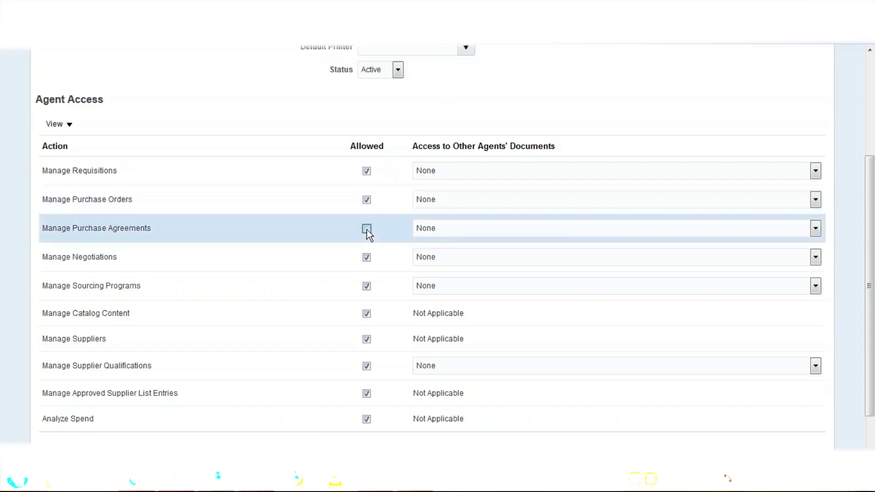
{"action": "left_click", "coordinate": [367, 229]}
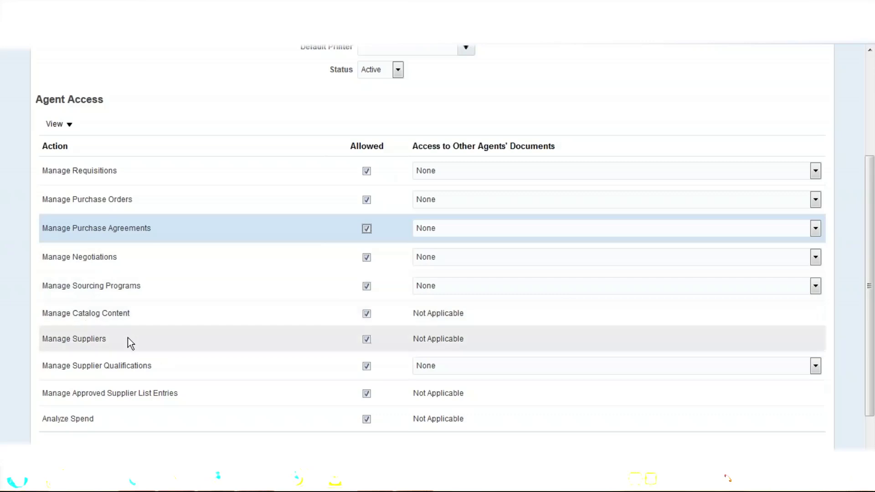
Disallow the Manage Suppliers action for the agent, review the agent's details, and allow the action again.
{"action": "scroll", "coordinate": [128, 338], "scroll_direction": "down", "scroll_amount": 2}
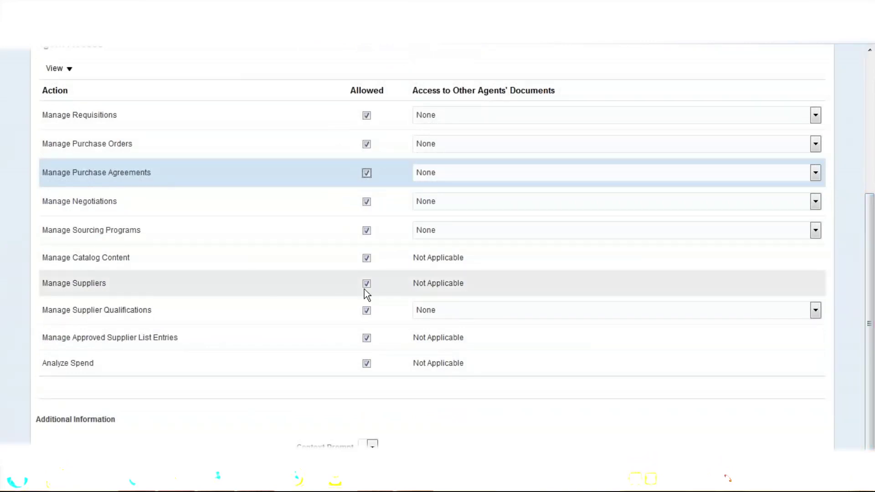
{"action": "left_click", "coordinate": [367, 284]}
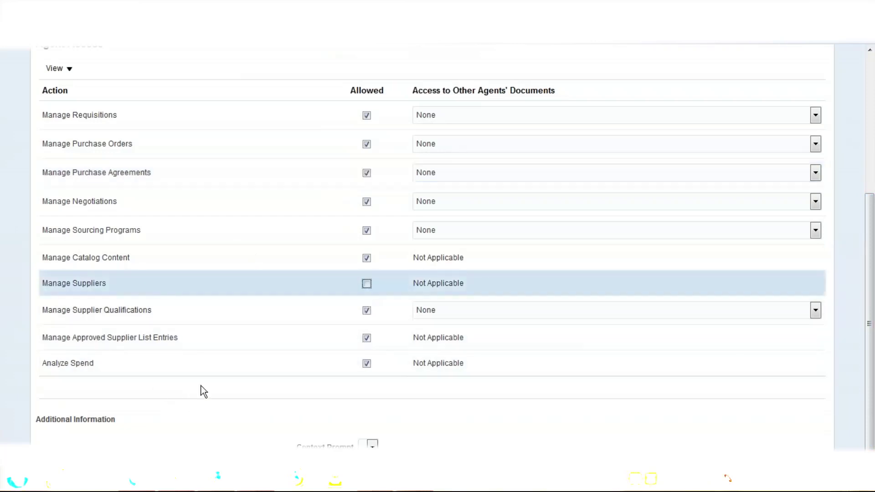
{"action": "scroll", "coordinate": [201, 391], "scroll_direction": "up", "scroll_amount": 5}
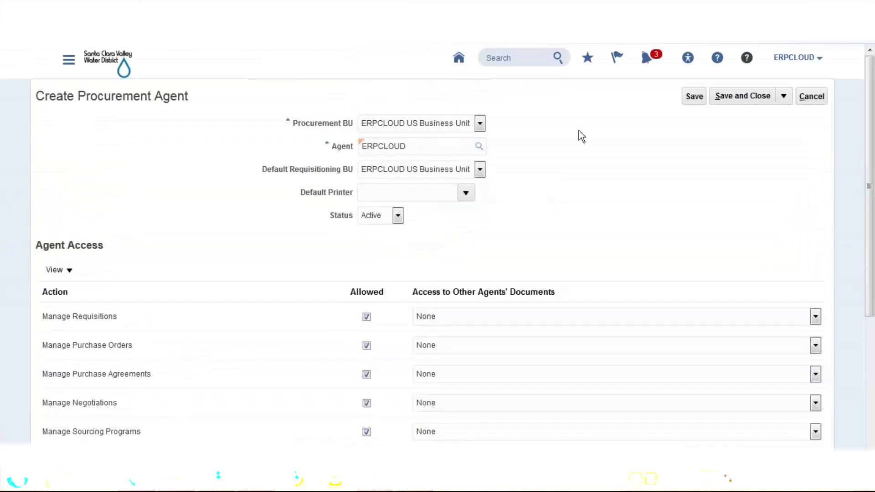
{"action": "scroll", "coordinate": [600, 140], "scroll_direction": "down", "scroll_amount": 5}
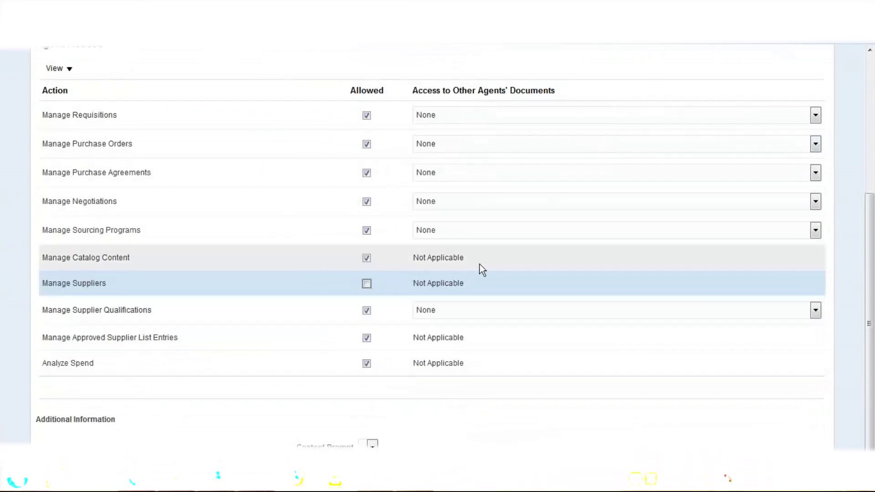
{"action": "scroll", "coordinate": [274, 311], "scroll_direction": "up", "scroll_amount": 5}
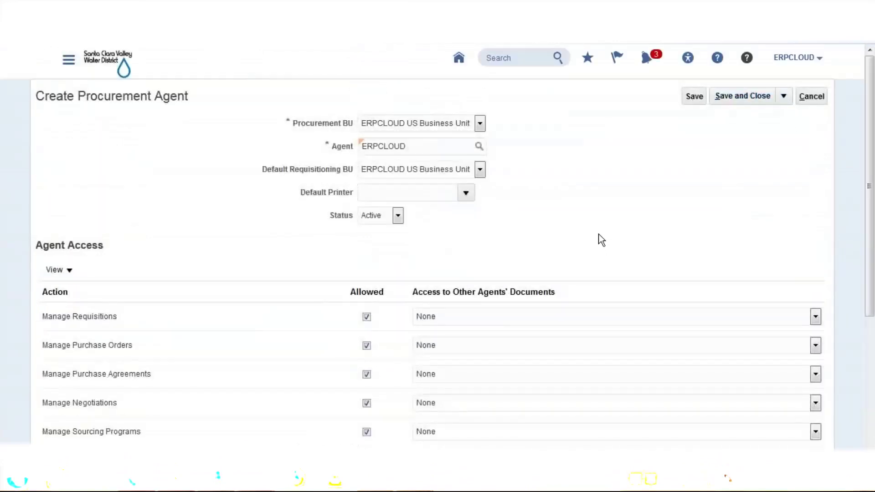
{"action": "scroll", "coordinate": [656, 173], "scroll_direction": "down", "scroll_amount": 3}
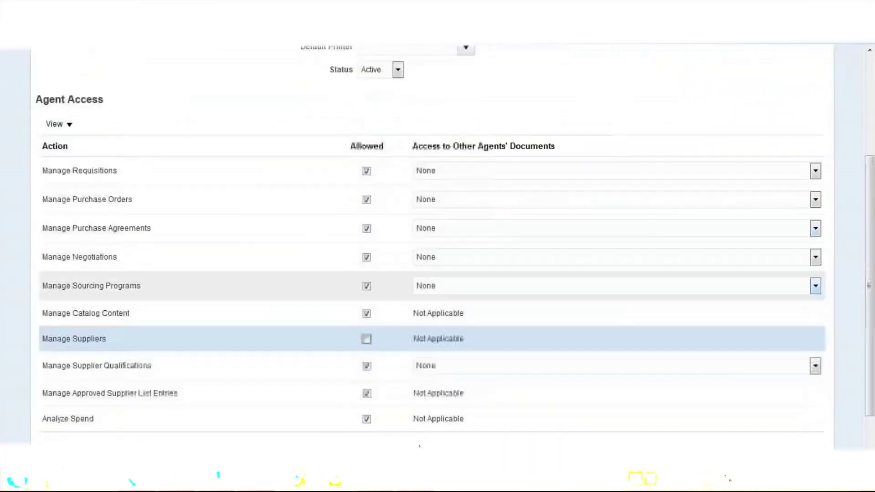
{"action": "left_click", "coordinate": [367, 340]}
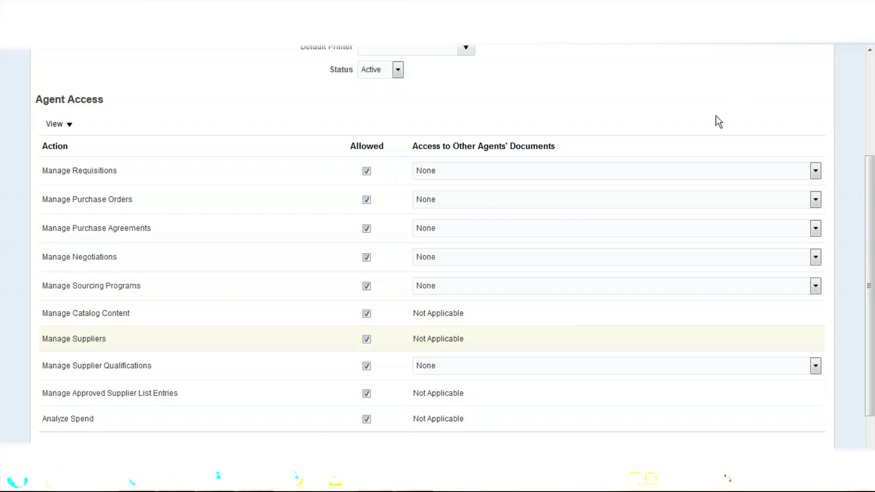
Set the access to other agents' documents for Manage Purchase Orders to View.
{"action": "scroll", "coordinate": [718, 123], "scroll_direction": "up", "scroll_amount": 3}
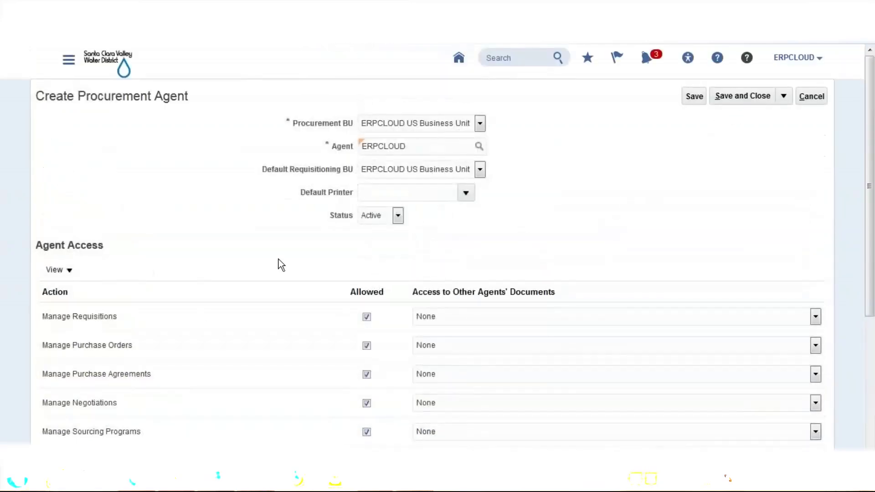
{"action": "scroll", "coordinate": [280, 256], "scroll_direction": "down", "scroll_amount": 2}
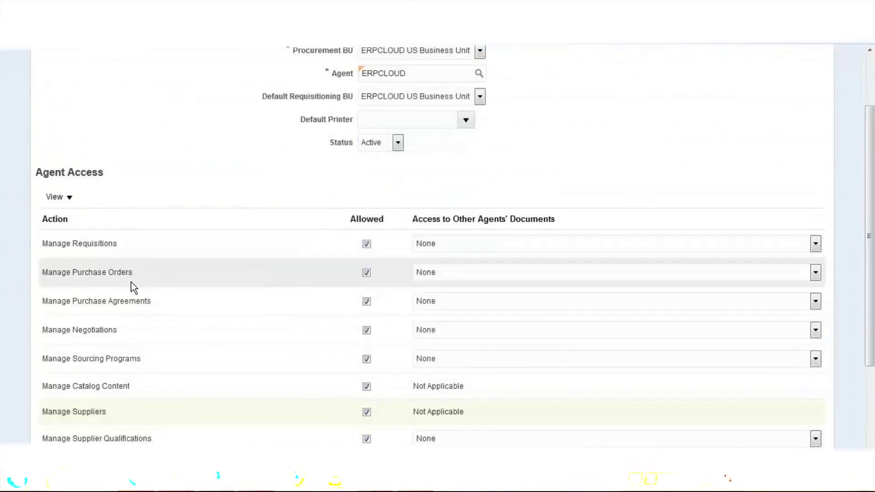
{"action": "scroll", "coordinate": [336, 137], "scroll_direction": "up", "scroll_amount": 2}
{"action": "double_click", "coordinate": [410, 146]}
{"action": "scroll", "coordinate": [260, 226], "scroll_direction": "down", "scroll_amount": 4}
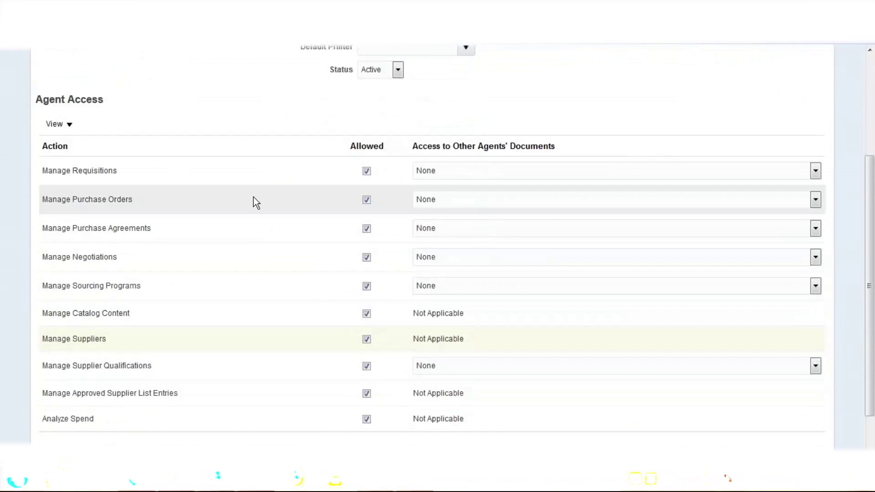
{"action": "left_click", "coordinate": [486, 201]}
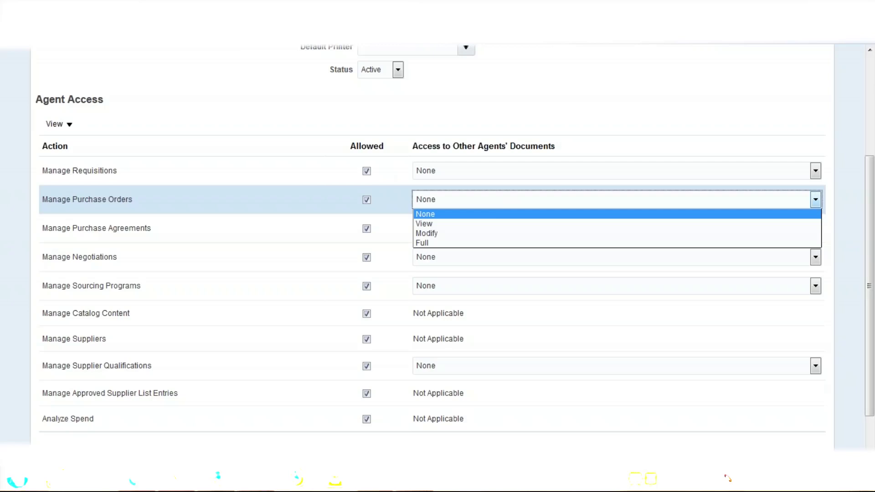
{"action": "left_click", "coordinate": [425, 223]}
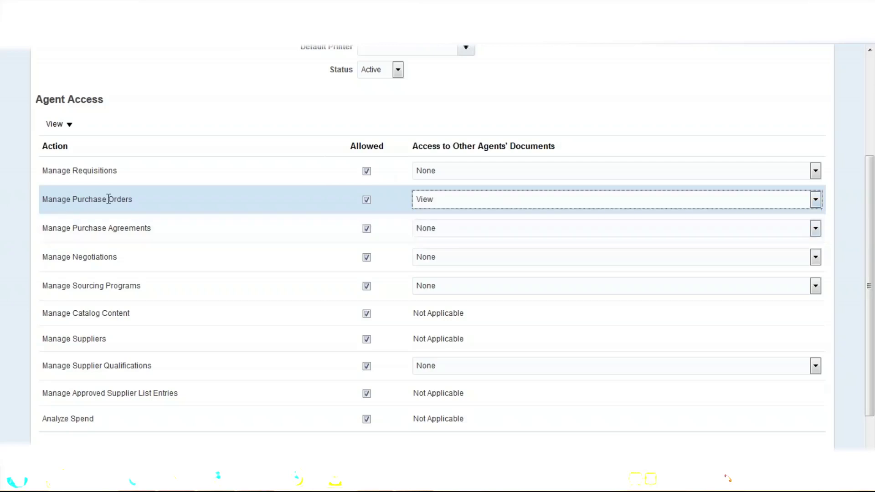
Review the agent's header details and the access levels offered for other agents' purchase orders.
{"action": "scroll", "coordinate": [523, 112], "scroll_direction": "up", "scroll_amount": 4}
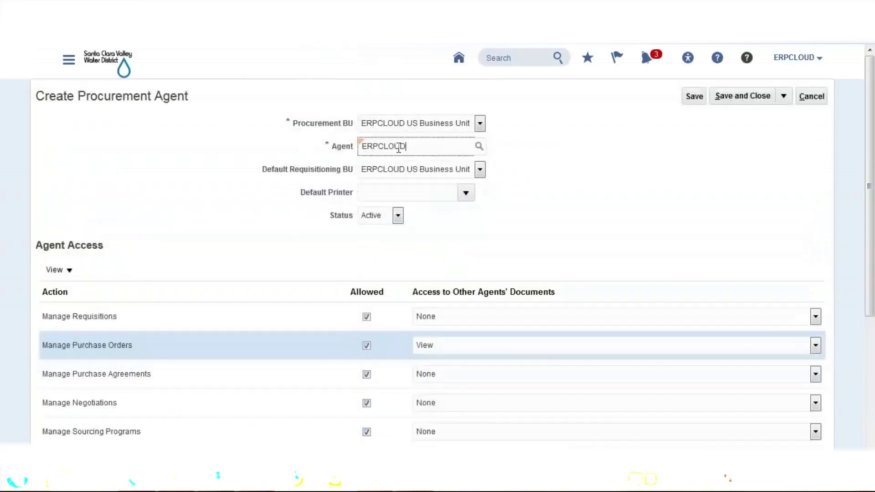
{"action": "double_click", "coordinate": [386, 146]}
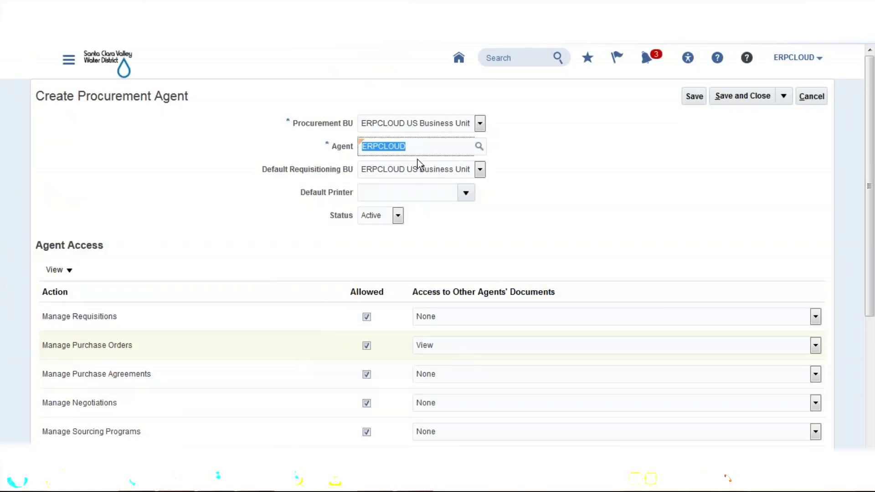
{"action": "left_click", "coordinate": [461, 346]}
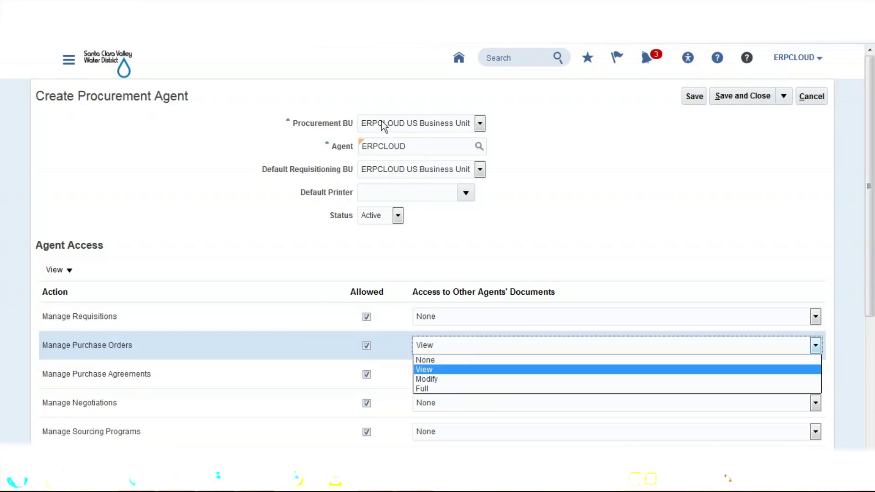
{"action": "left_click_drag", "start_coordinate": [423, 146], "coordinate": [355, 146]}
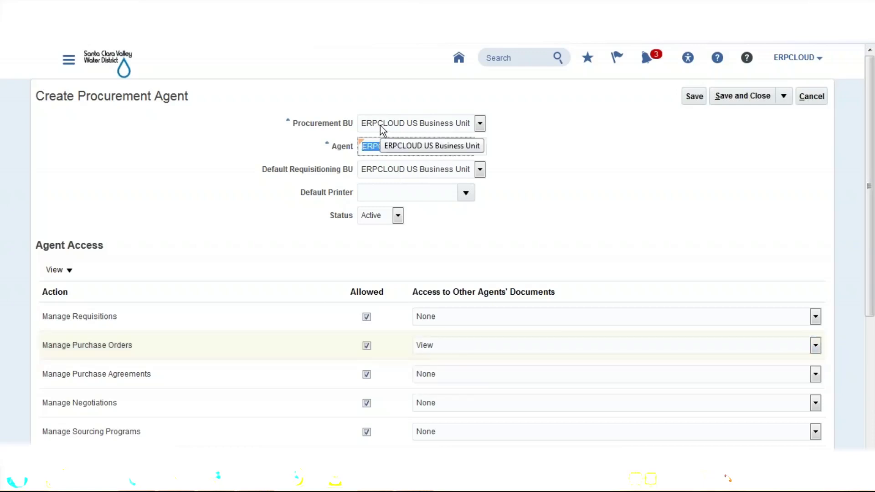
{"action": "left_click", "coordinate": [610, 220]}
{"action": "scroll", "coordinate": [608, 216], "scroll_direction": "down", "scroll_amount": 3}
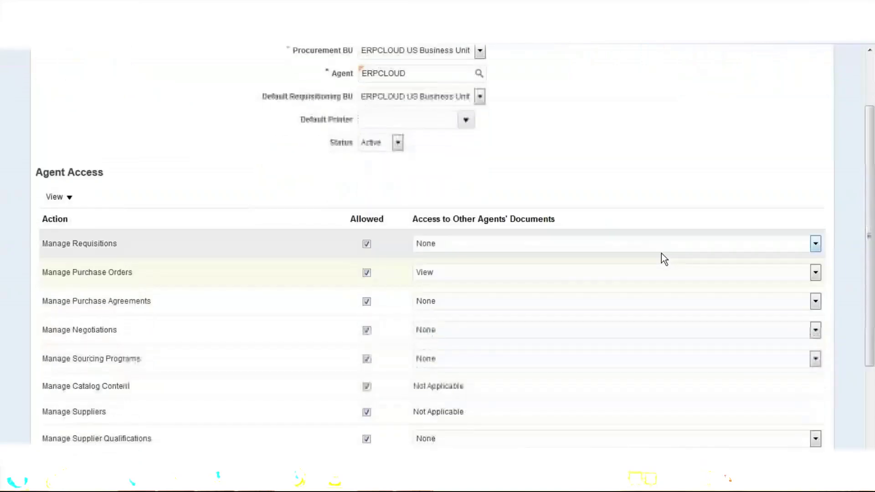
{"action": "left_click", "coordinate": [447, 273]}
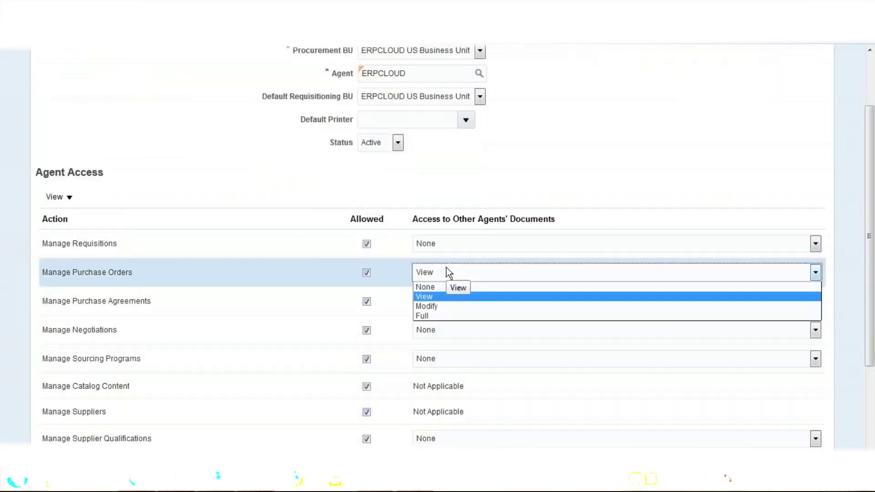
{"action": "left_click", "coordinate": [546, 184]}
{"action": "scroll", "coordinate": [366, 130], "scroll_direction": "up", "scroll_amount": 3}
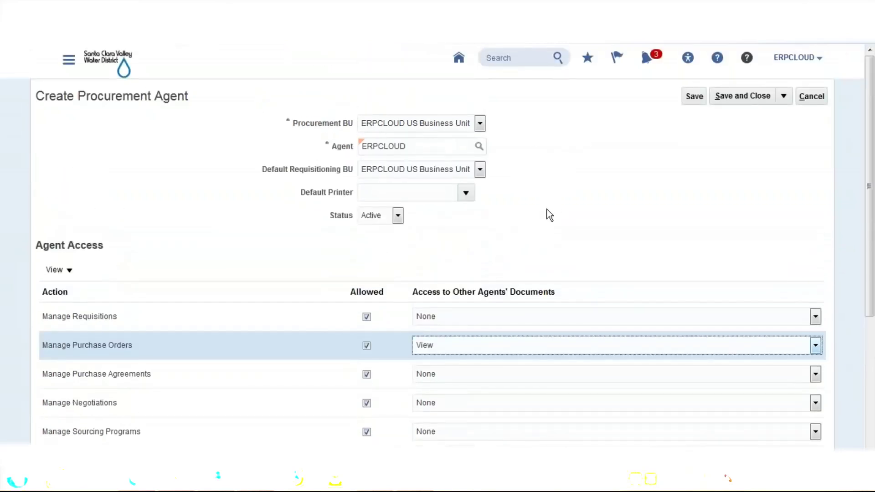
Change the access to other agents' documents for Manage Purchase Orders to Modify and check the other access levels.
{"action": "scroll", "coordinate": [547, 209], "scroll_direction": "down", "scroll_amount": 5}
{"action": "left_click", "coordinate": [474, 141]}
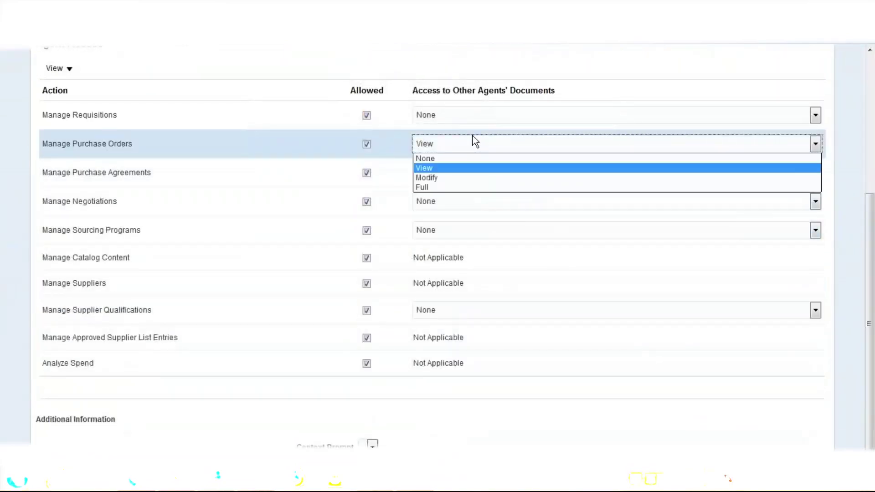
{"action": "left_click", "coordinate": [449, 179]}
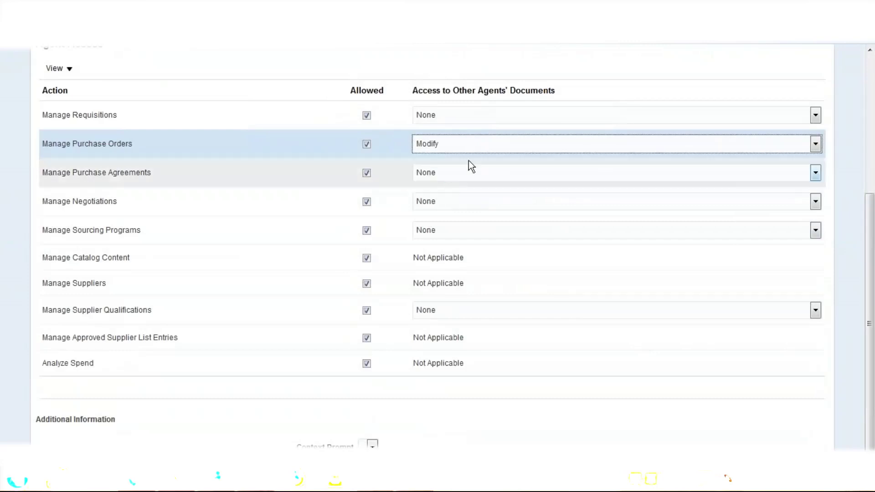
{"action": "scroll", "coordinate": [634, 72], "scroll_direction": "up", "scroll_amount": 3}
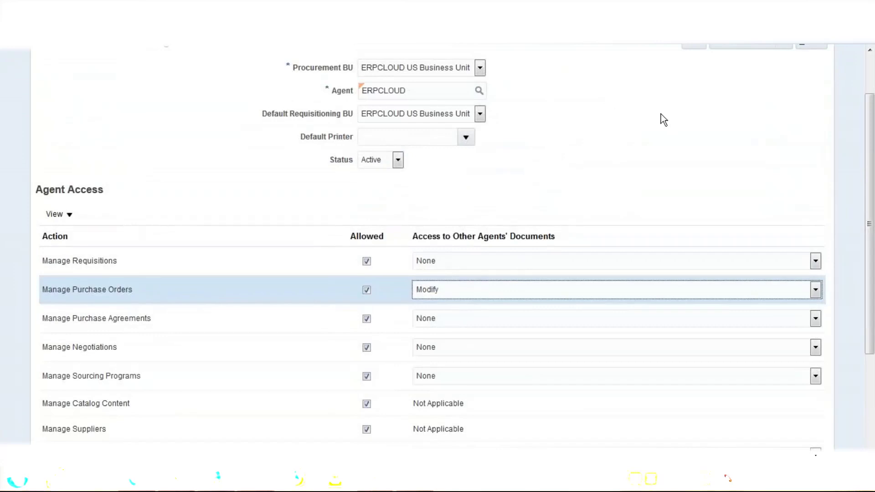
{"action": "left_click", "coordinate": [514, 289]}
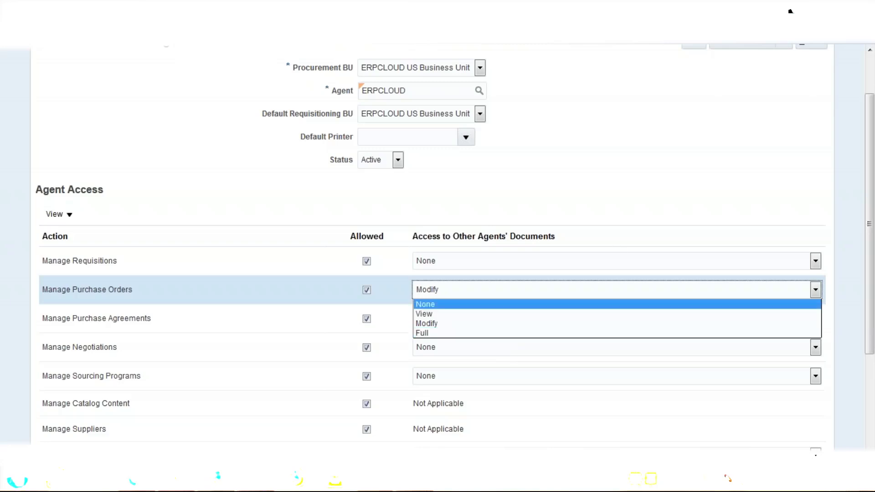
{"action": "key", "text": "Escape"}
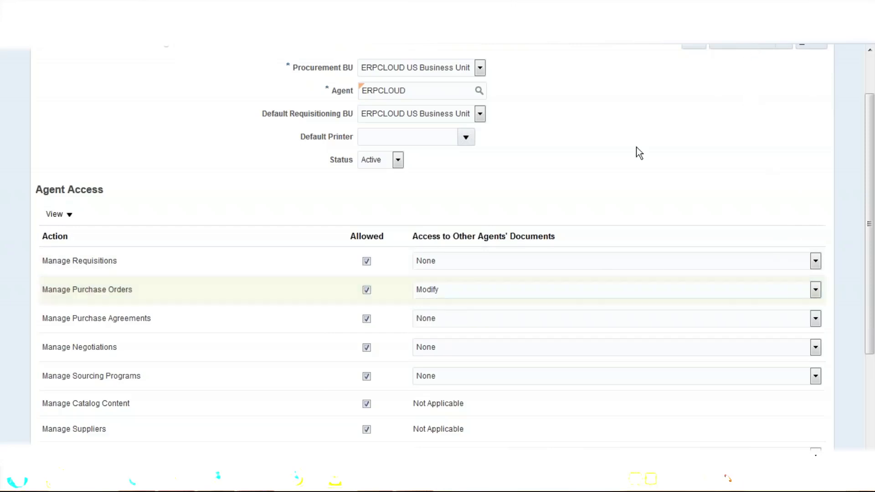
Give the agent Full access to other agents' documents for Manage Purchase Orders.
{"action": "left_click", "coordinate": [453, 289]}
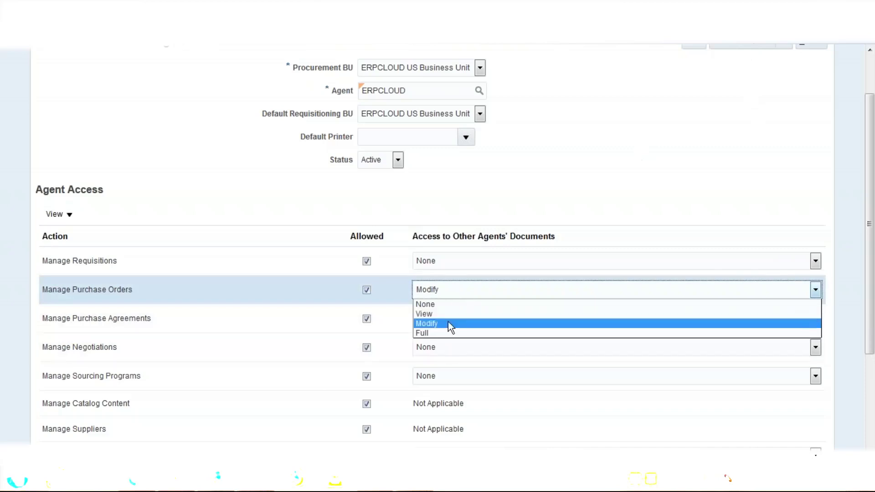
{"action": "left_click", "coordinate": [447, 333]}
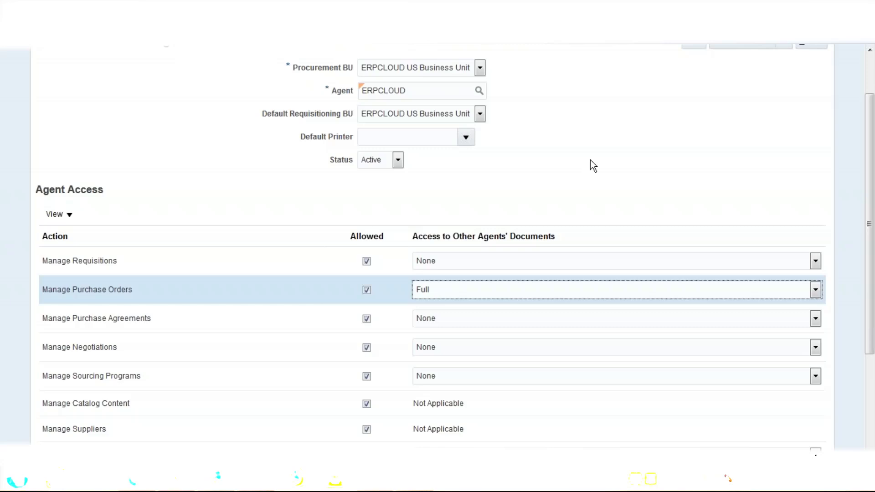
{"action": "left_click", "coordinate": [491, 294]}
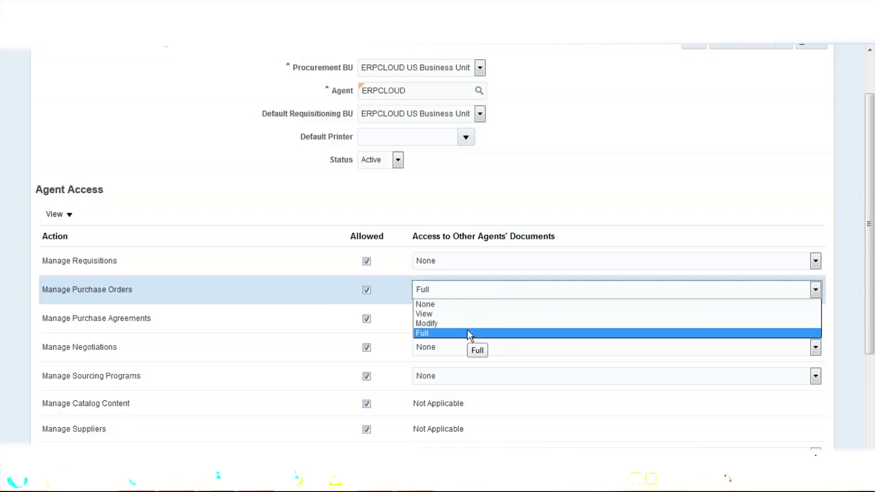
{"action": "left_click", "coordinate": [575, 159]}
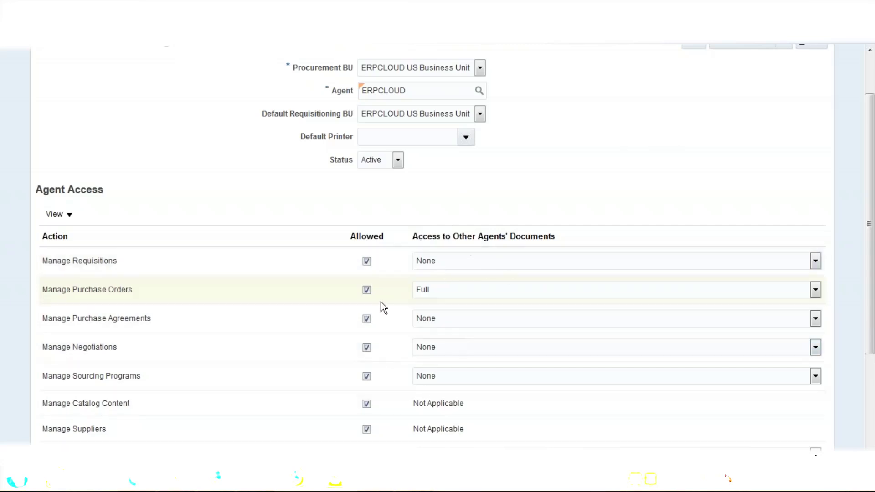
Review the ERPCLOUD agent's header fields, allowed actions and access to other agents' documents.
{"action": "left_click_drag", "start_coordinate": [869, 224], "coordinate": [869, 218]}
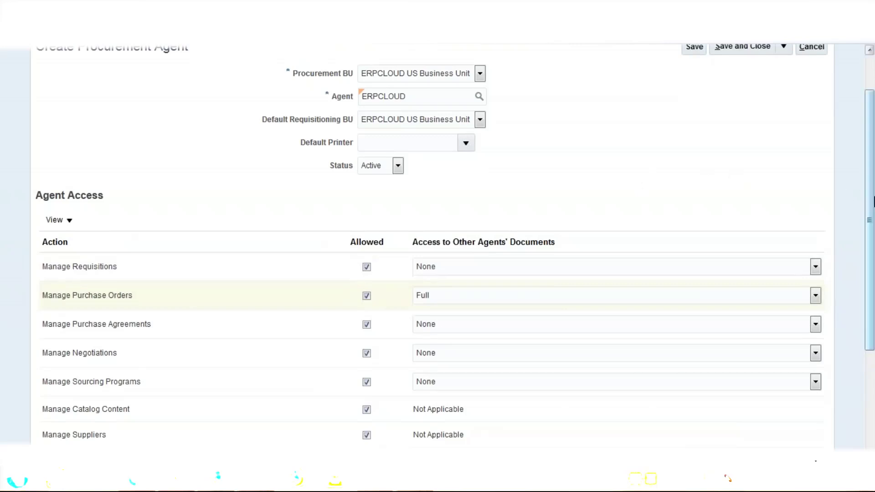
{"action": "scroll", "coordinate": [870, 200], "scroll_direction": "up", "scroll_amount": 2}
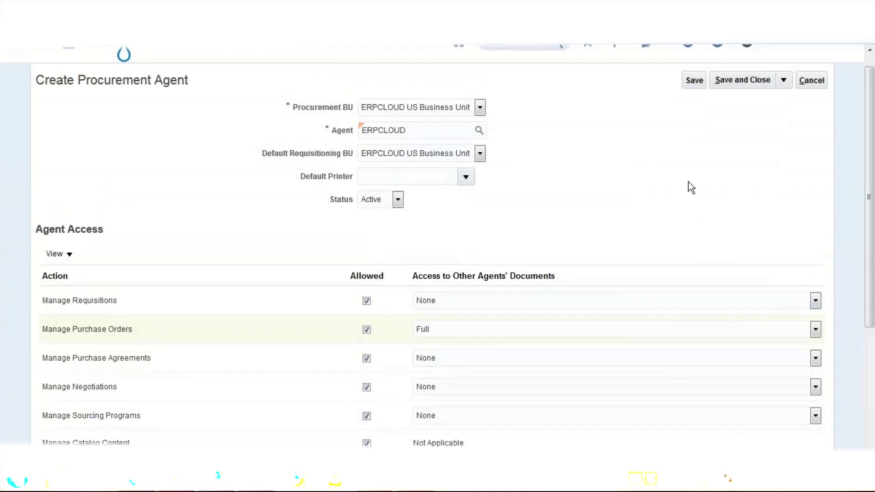
{"action": "scroll", "coordinate": [688, 185], "scroll_direction": "down", "scroll_amount": 4}
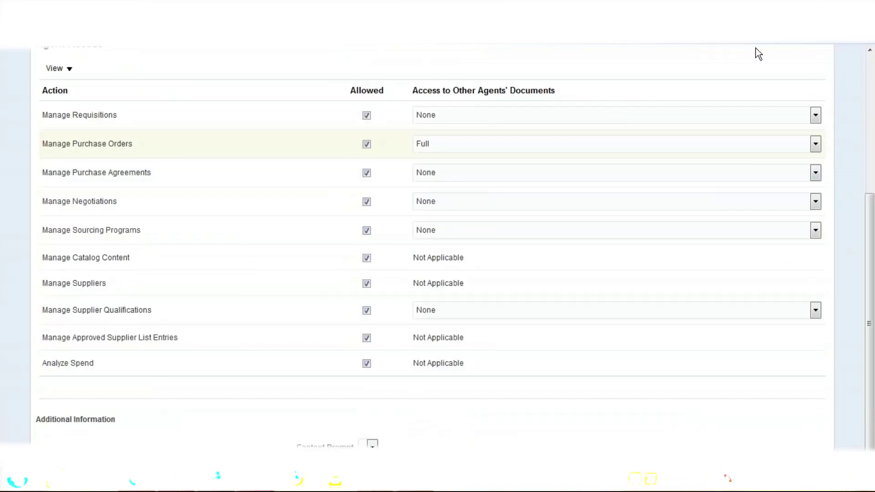
{"action": "left_click_drag", "start_coordinate": [871, 234], "coordinate": [872, 68]}
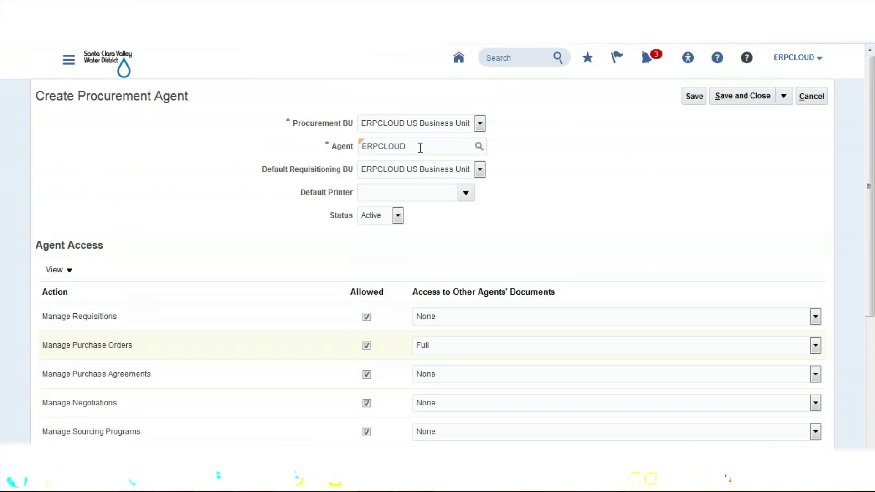
{"action": "left_click_drag", "start_coordinate": [420, 148], "coordinate": [329, 147]}
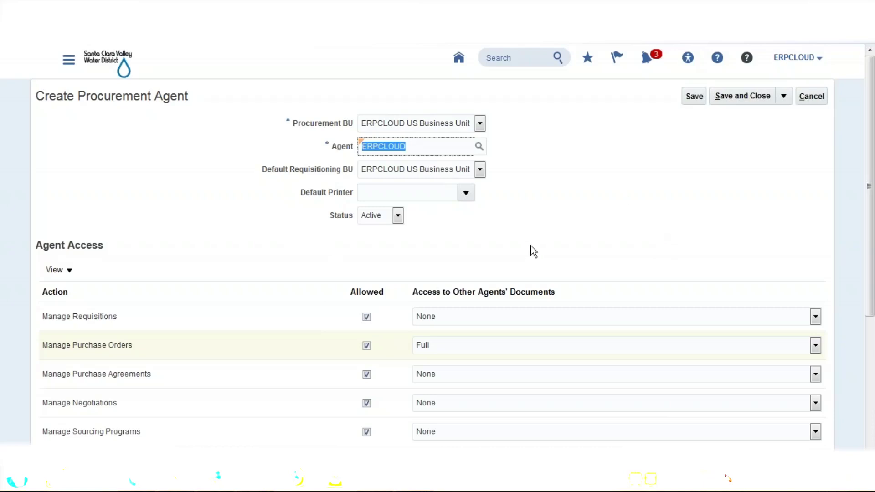
{"action": "left_click", "coordinate": [591, 183]}
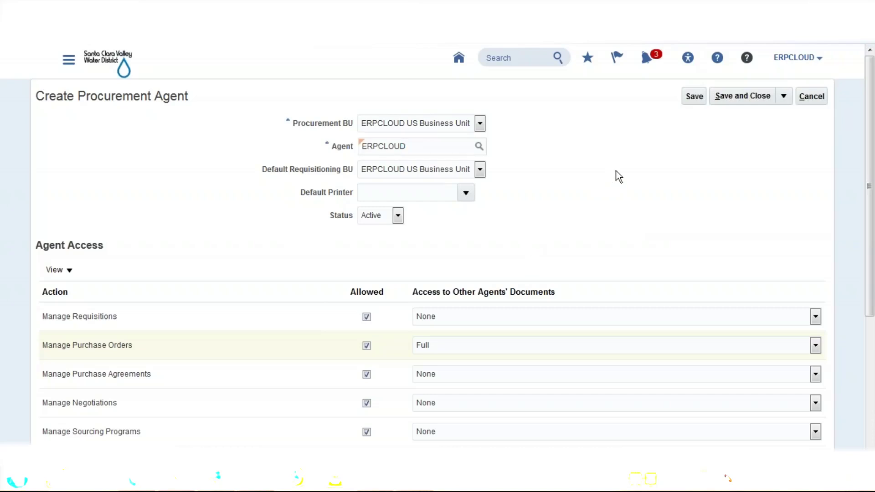
{"action": "double_click", "coordinate": [422, 148]}
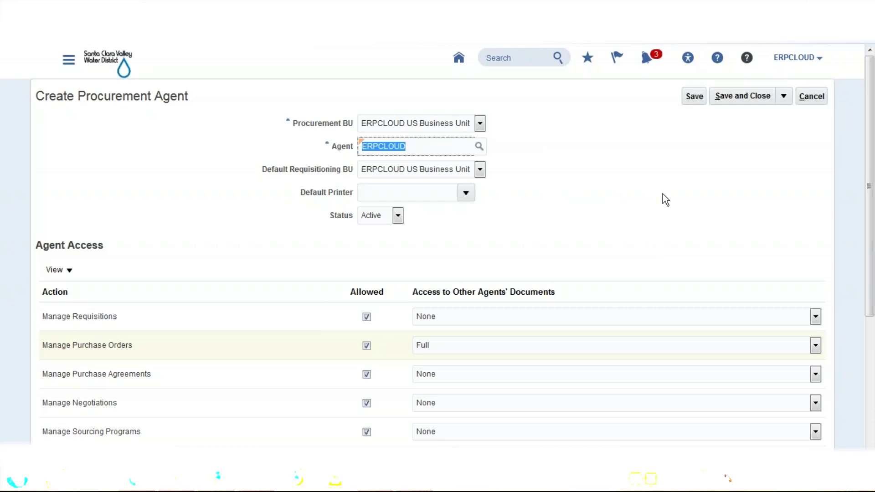
Save the ERPCLOUD procurement agent and start creating another one.
{"action": "left_click", "coordinate": [785, 101]}
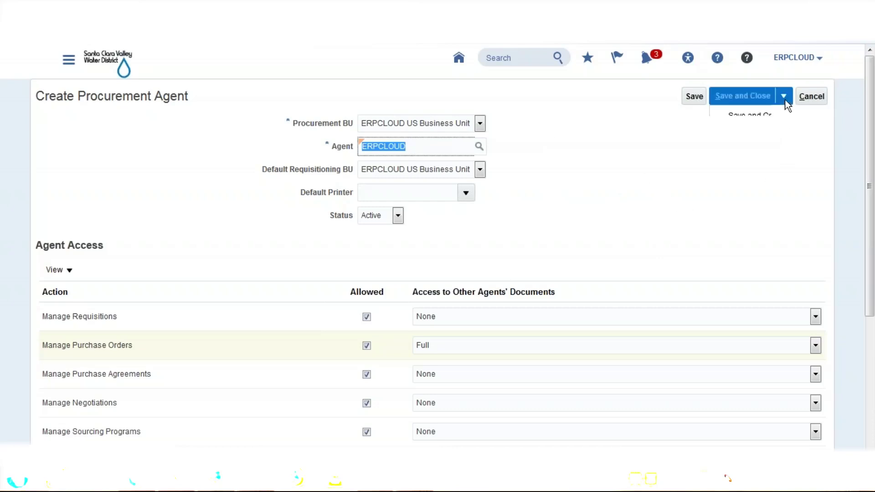
{"action": "left_click", "coordinate": [761, 116]}
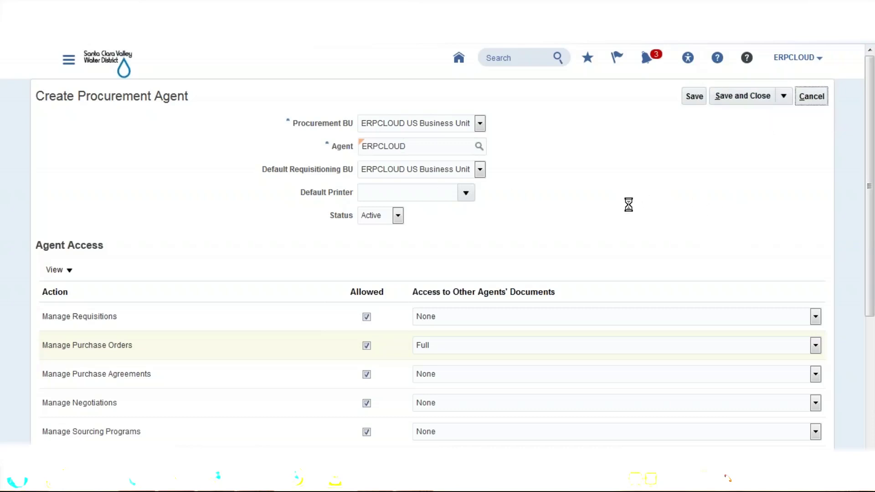
{"action": "left_click", "coordinate": [473, 172]}
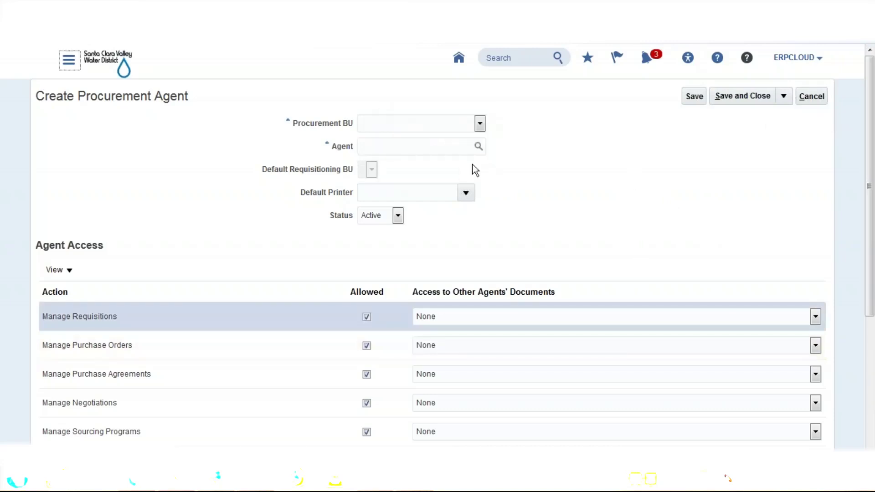
Fill in a second ERPCLOUD agent with Australia Business Unit as procurement and default requisitioning BU, and cancel it.
{"action": "left_click", "coordinate": [480, 124]}
{"action": "left_click", "coordinate": [454, 144]}
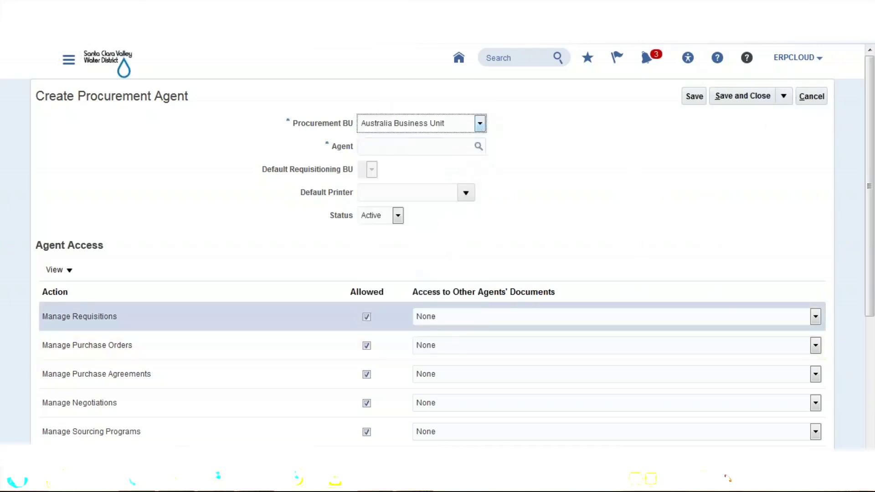
{"action": "left_click", "coordinate": [410, 146]}
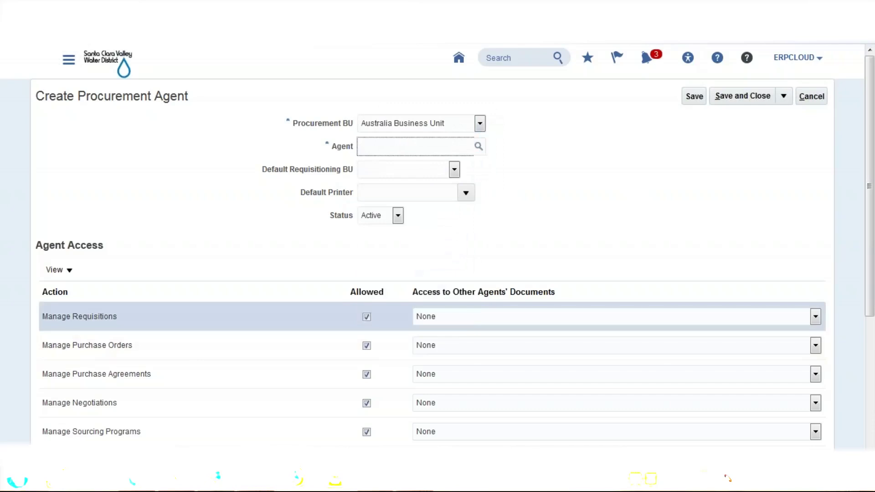
{"action": "type", "text": "erpcloud"}
{"action": "key", "text": "Tab"}
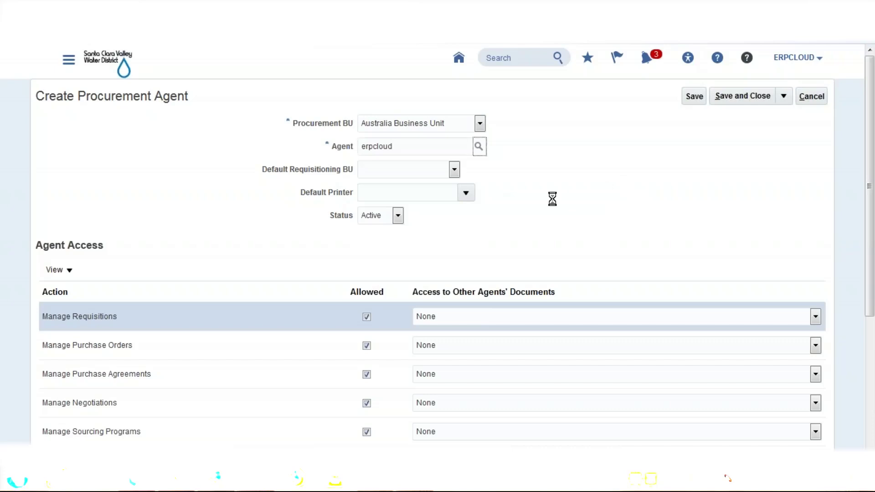
{"action": "left_click", "coordinate": [455, 169]}
{"action": "left_click", "coordinate": [437, 192]}
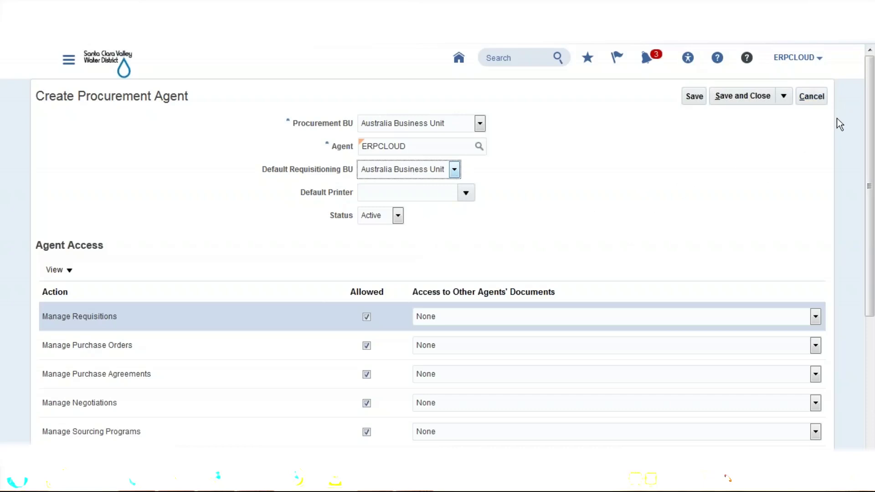
{"action": "left_click", "coordinate": [818, 101]}
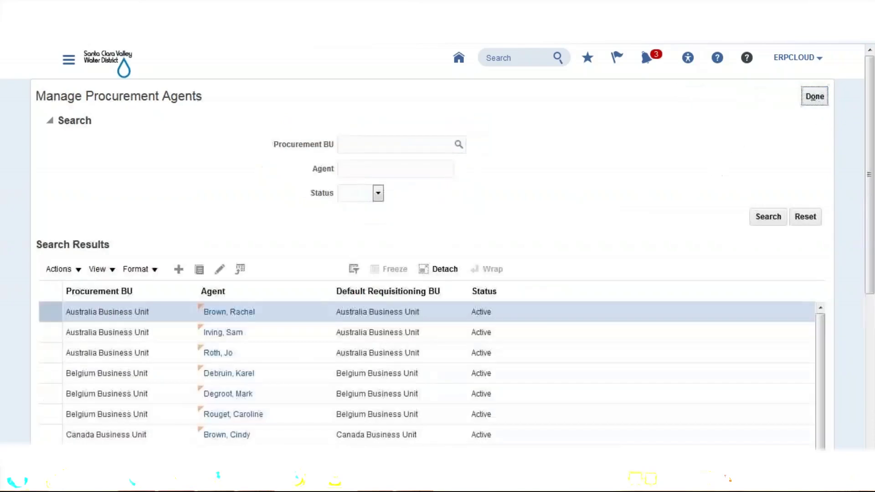
Search the procurement agents for ERPCLOUD and return to the implementation project's task list.
{"action": "left_click", "coordinate": [420, 168]}
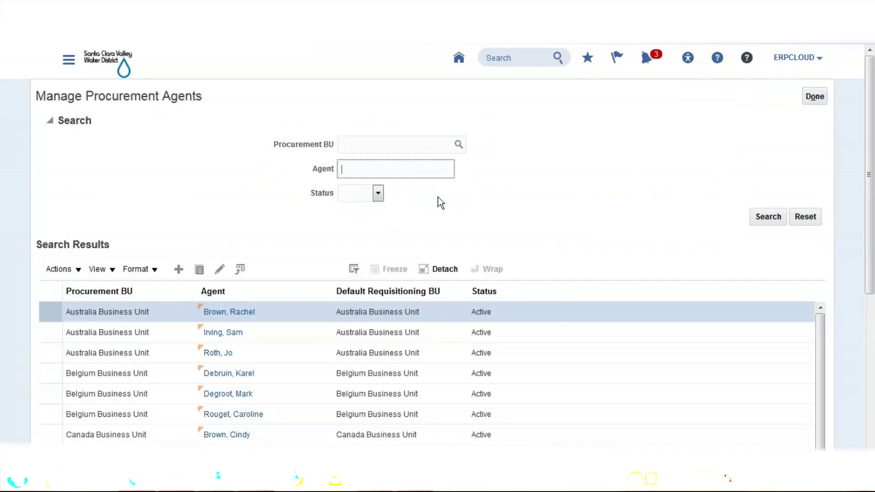
{"action": "type", "text": "erp"}
{"action": "key", "text": "BackSpace"}
{"action": "key", "text": "BackSpace"}
{"action": "key", "text": "BackSpace"}
{"action": "type", "text": "ERPCLOUD"}
{"action": "left_click", "coordinate": [759, 218]}
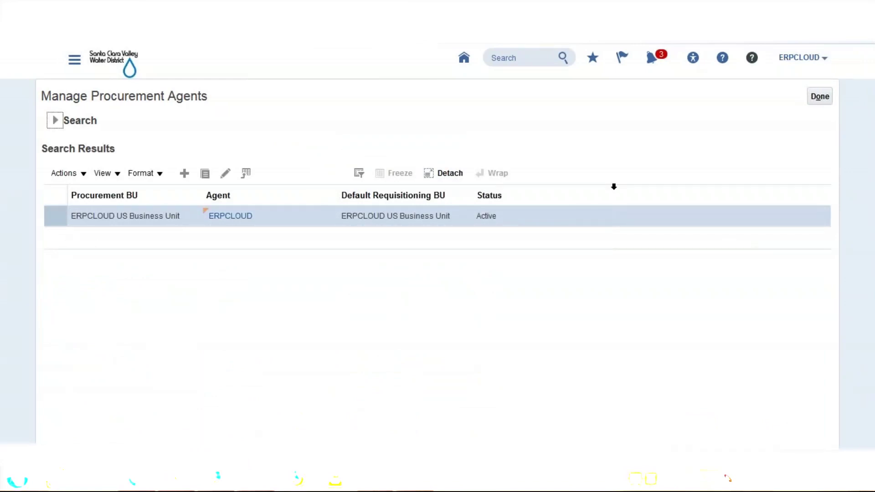
{"action": "left_click", "coordinate": [54, 120]}
{"action": "left_click", "coordinate": [818, 98]}
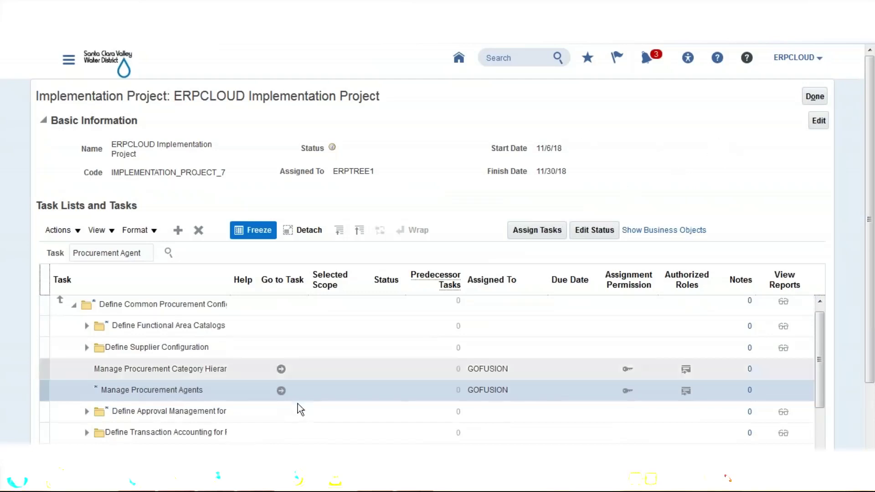
Switch to the Excel class workbook and enter ERPCLOUD US Business Unit in D206 and Site1 in C207.
{"action": "mouse_move", "coordinate": [176, 479]}
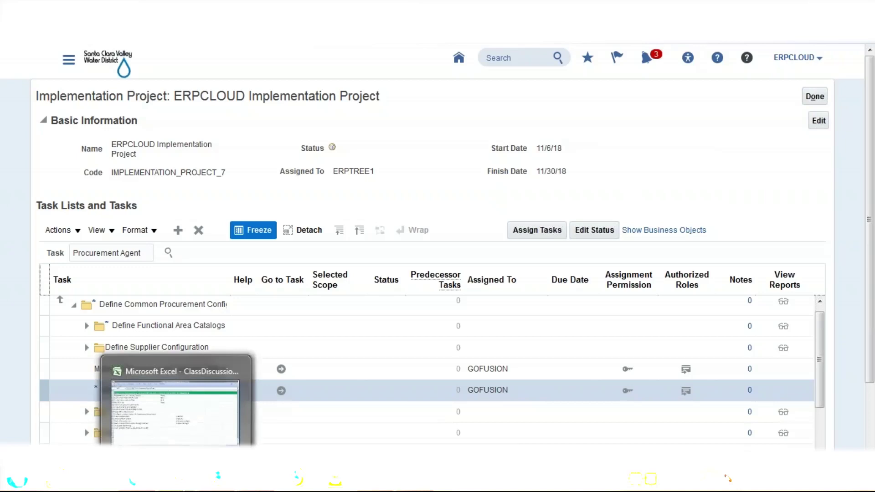
{"action": "left_click", "coordinate": [182, 441]}
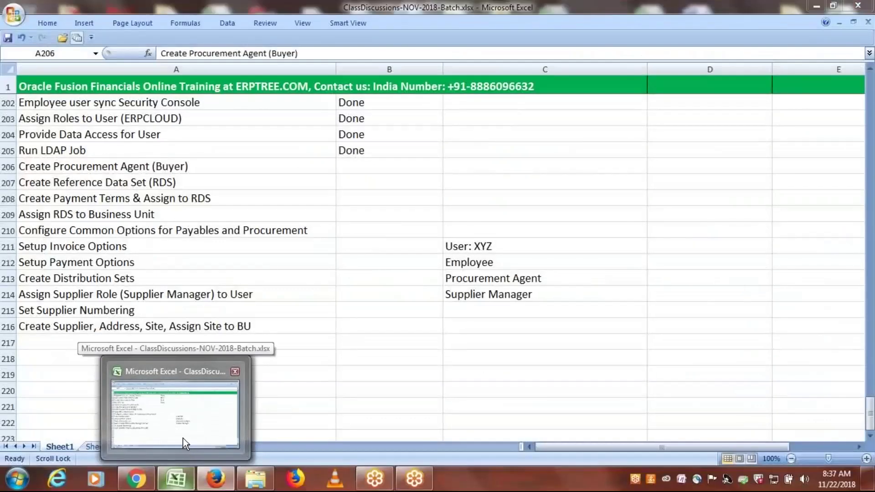
{"action": "left_click", "coordinate": [184, 437]}
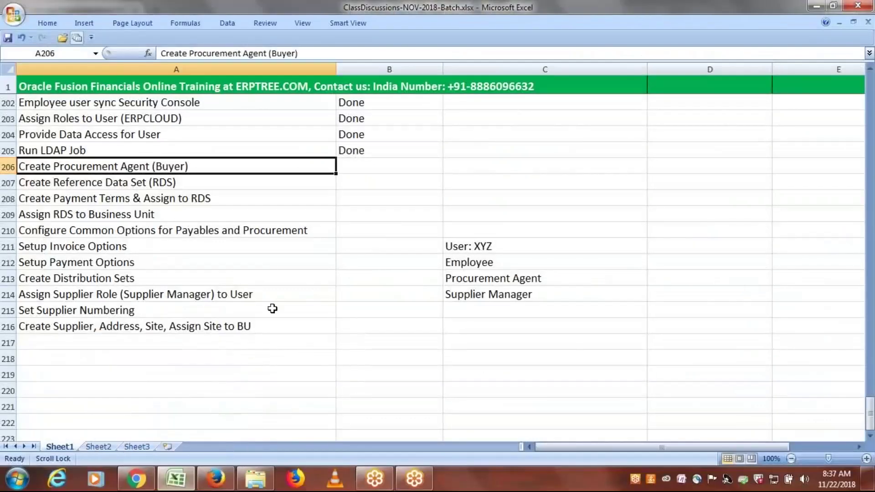
{"action": "left_click", "coordinate": [492, 165]}
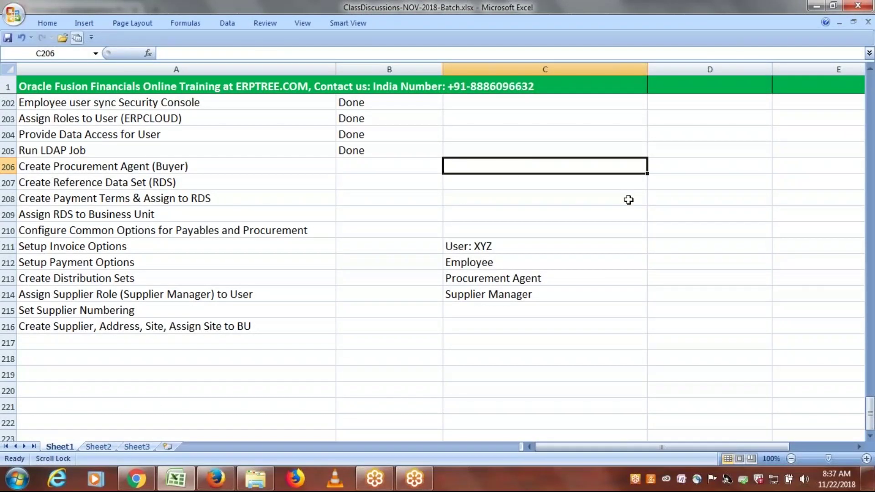
{"action": "key", "text": "Right"}
{"action": "type", "text": "ER"}
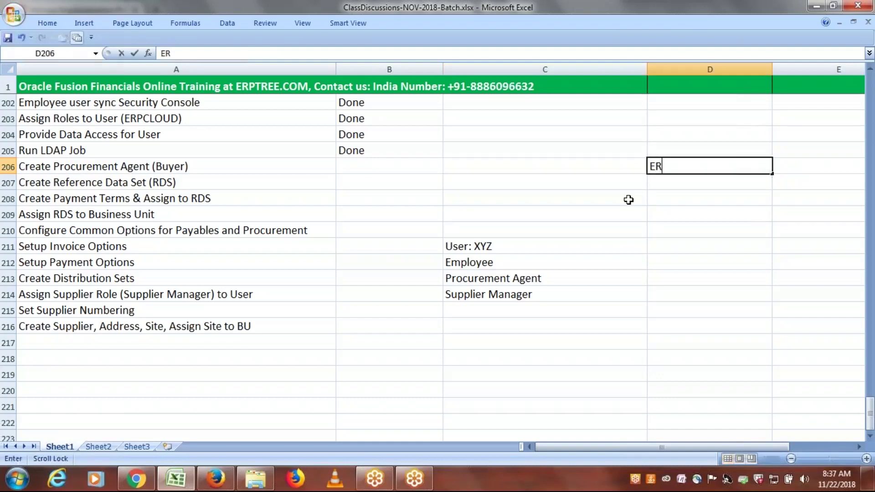
{"action": "type", "text": "PCLOUD US Business Unit"}
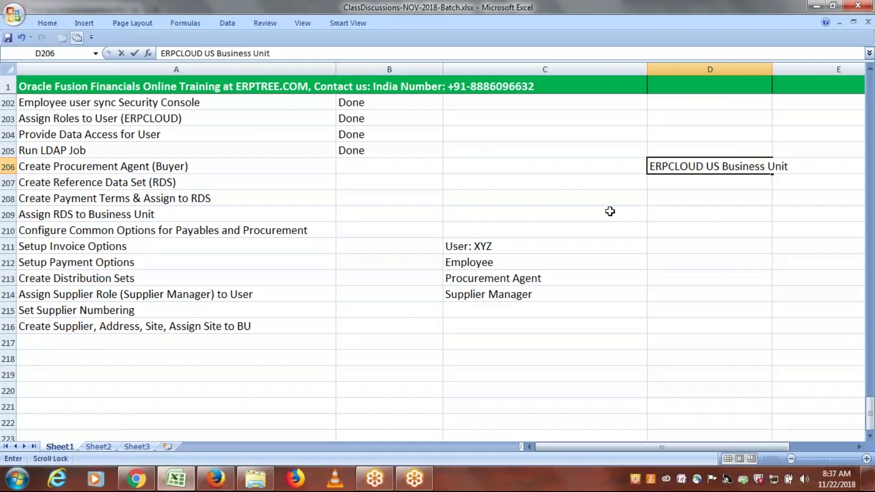
{"action": "left_click", "coordinate": [504, 182]}
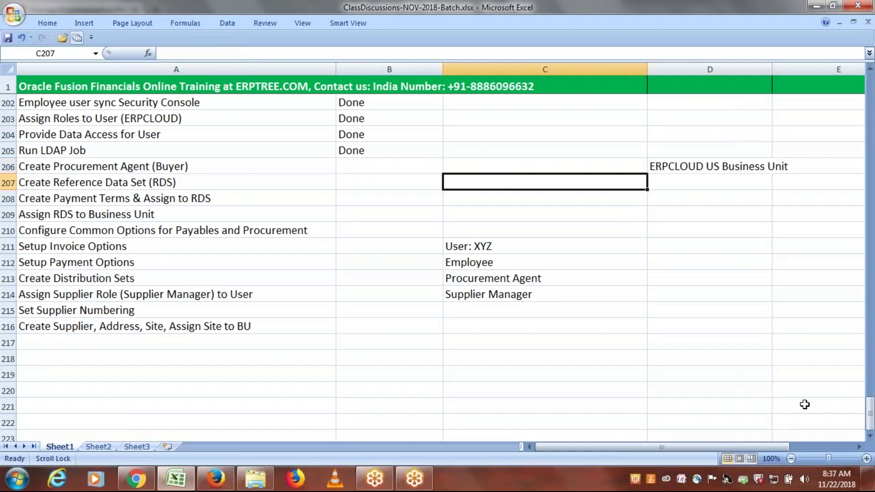
{"action": "type", "text": "Site1"}
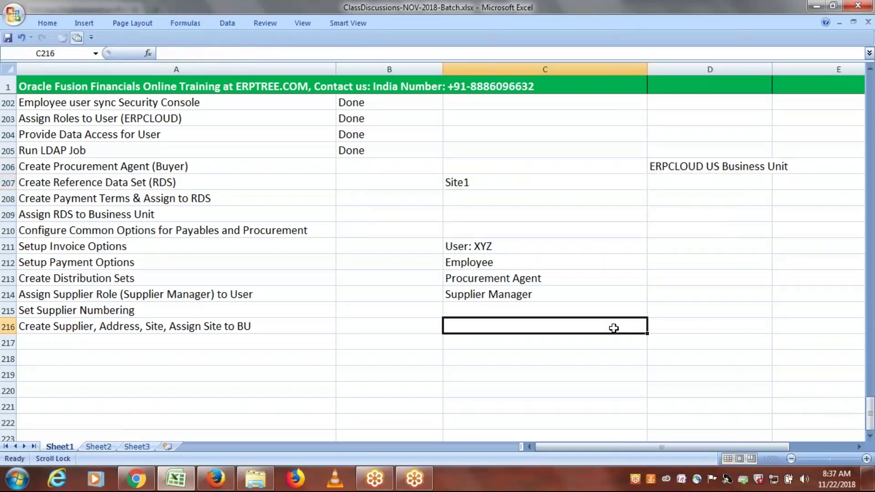
{"action": "left_click", "coordinate": [632, 326]}
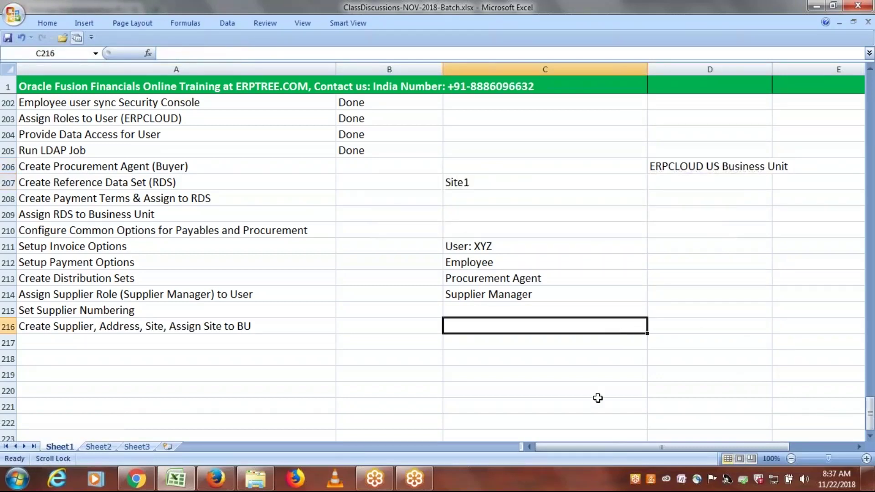
Draw a straight arrow from Site1 in C207 to the business unit name in D206.
{"action": "left_click", "coordinate": [85, 23]}
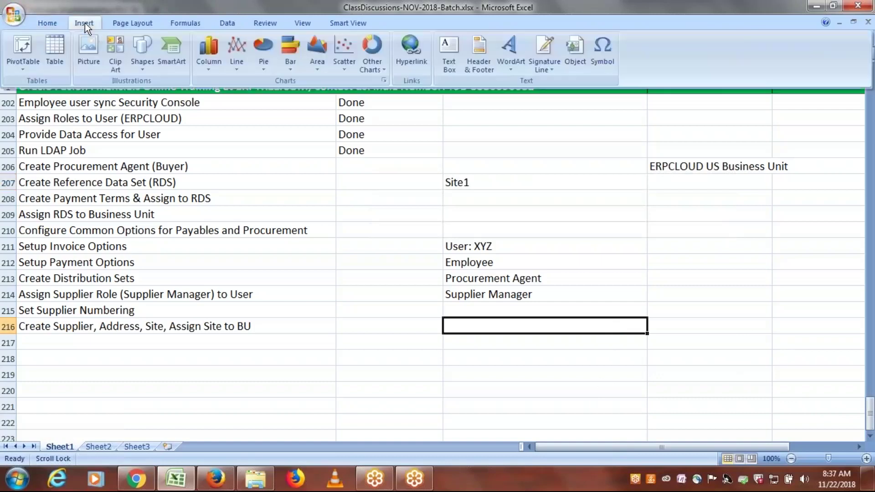
{"action": "left_click", "coordinate": [136, 57]}
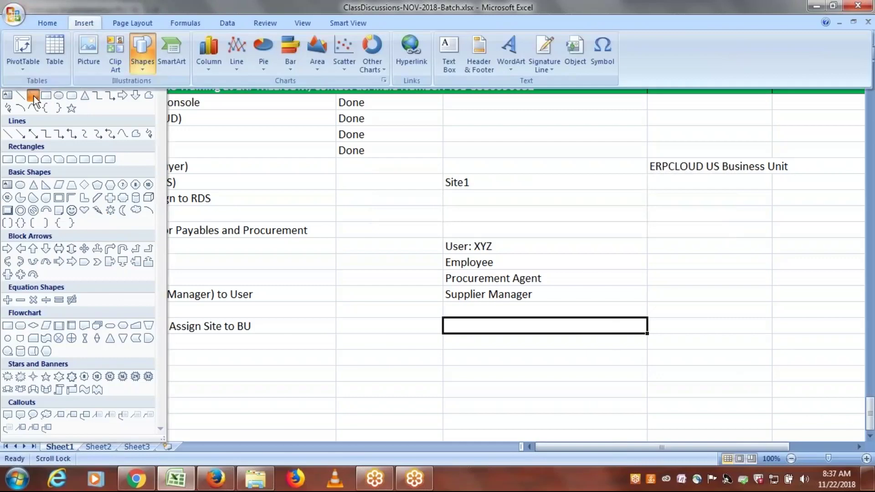
{"action": "left_click", "coordinate": [32, 96]}
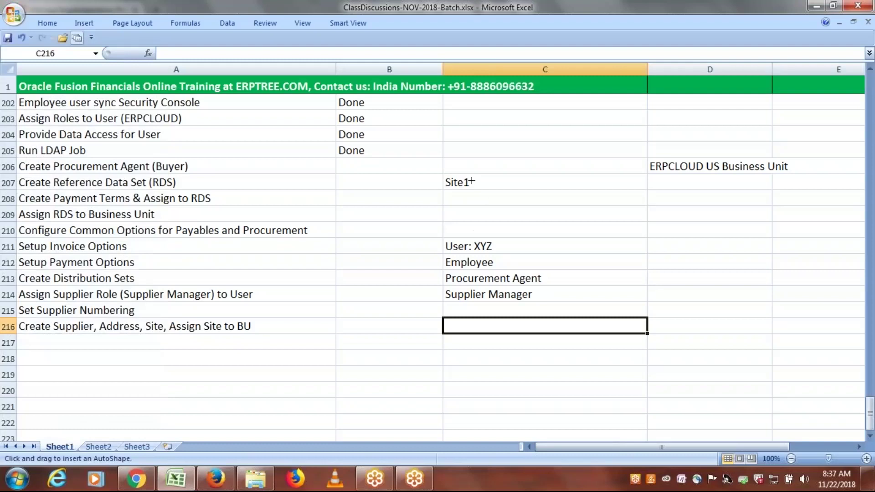
{"action": "left_click_drag", "start_coordinate": [471, 181], "coordinate": [651, 165]}
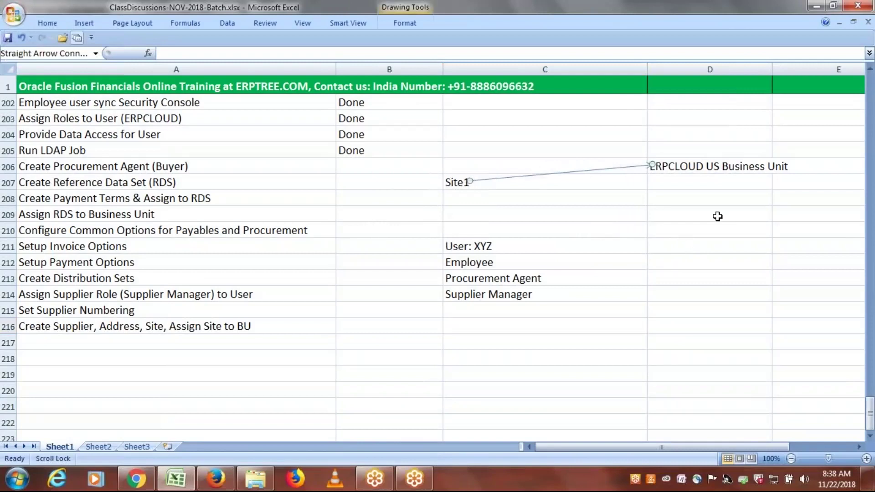
{"action": "left_click", "coordinate": [729, 165]}
{"action": "key", "text": "ctrl+c"}
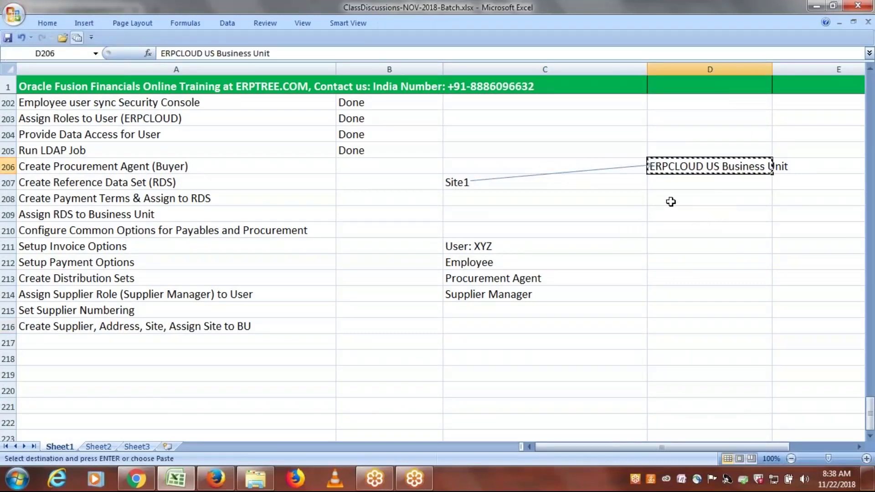
{"action": "left_click", "coordinate": [677, 181]}
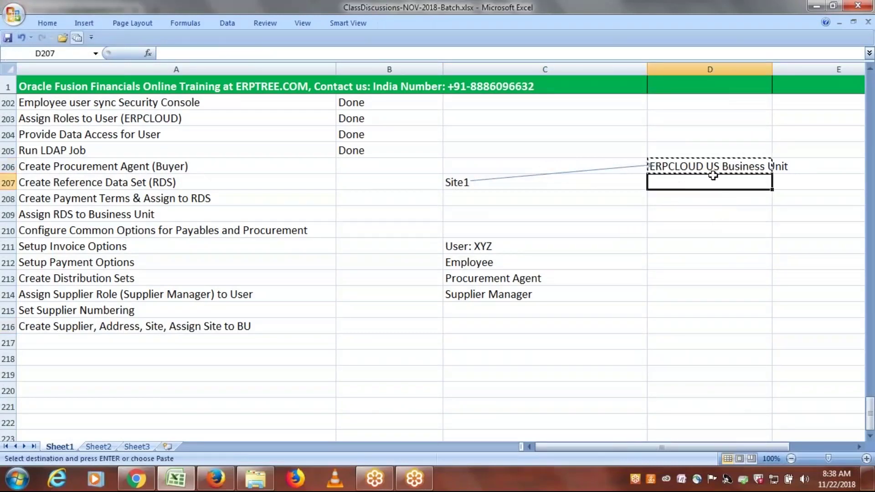
{"action": "key", "text": "Escape"}
Fill the business unit name from D206 down to D208 and change D207 to ERPCLOUD UK Business Unit.
{"action": "left_click", "coordinate": [749, 166]}
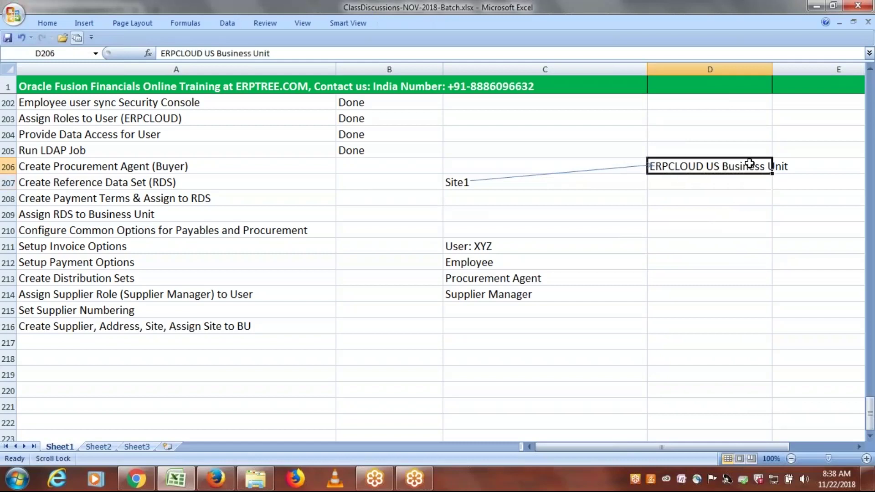
{"action": "left_click_drag", "start_coordinate": [772, 174], "coordinate": [775, 204]}
{"action": "double_click", "coordinate": [720, 182]}
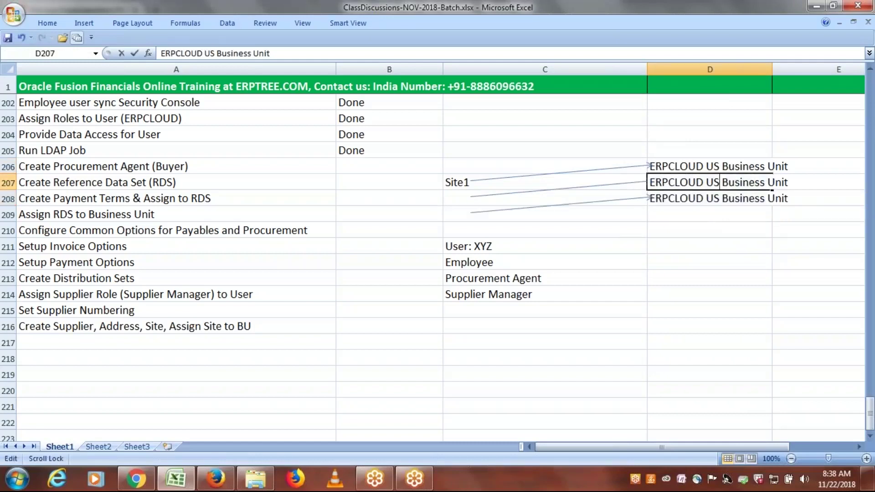
{"action": "key", "text": "BackSpace"}
{"action": "type", "text": "k"}
{"action": "key", "text": "BackSpace"}
{"action": "type", "text": "K"}
Change the business unit name in D208 to ERPCLOUD IN Business Unit.
{"action": "double_click", "coordinate": [717, 195]}
{"action": "key", "text": "BackSpace"}
{"action": "key", "text": "BackSpace"}
{"action": "type", "text": "IN"}
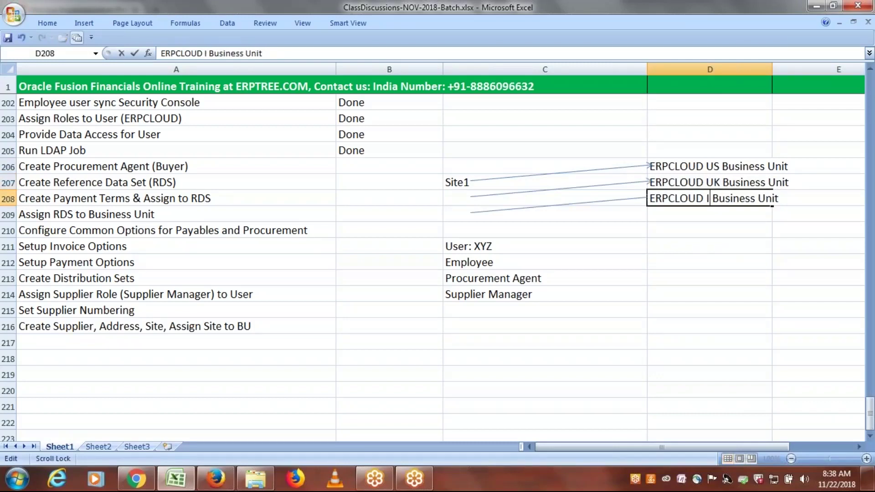
Delete the two extra arrows pointing to the UK and IN business units, keeping the one from Site1.
{"action": "left_click", "coordinate": [545, 193]}
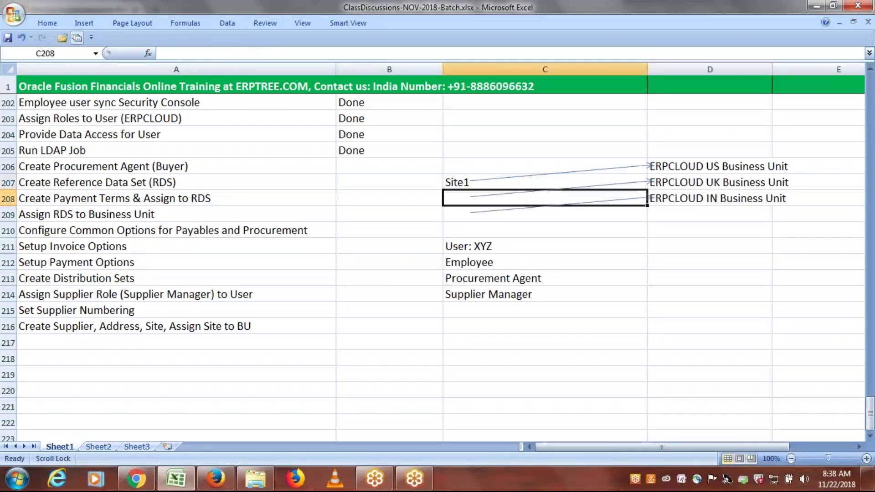
{"action": "left_click", "coordinate": [568, 194]}
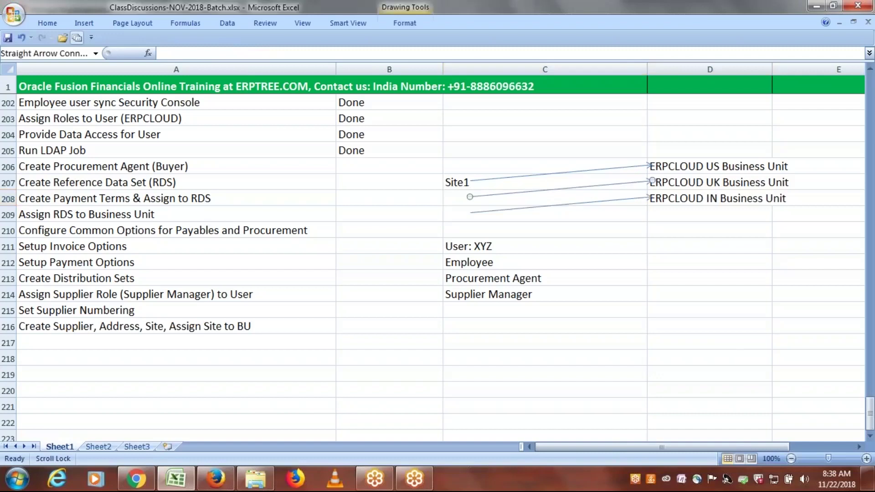
{"action": "key", "text": "Delete"}
{"action": "left_click", "coordinate": [598, 201]}
{"action": "key", "text": "Delete"}
{"action": "left_click", "coordinate": [610, 300]}
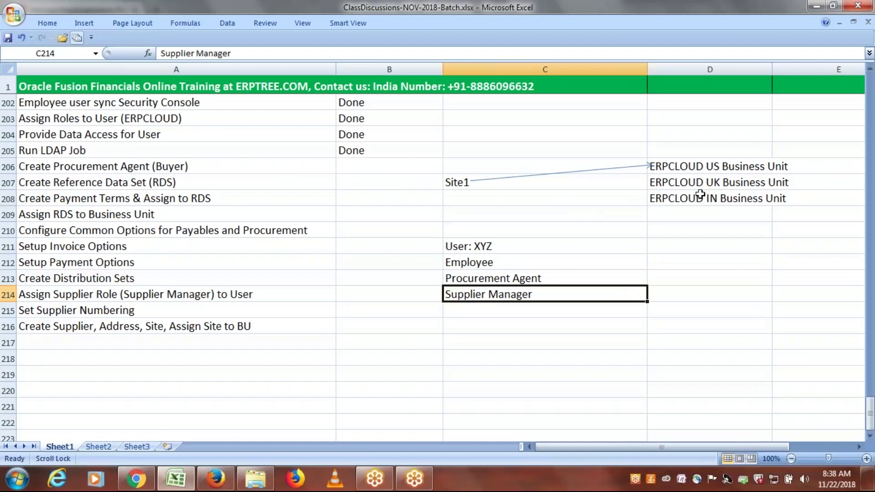
{"action": "left_click", "coordinate": [448, 181]}
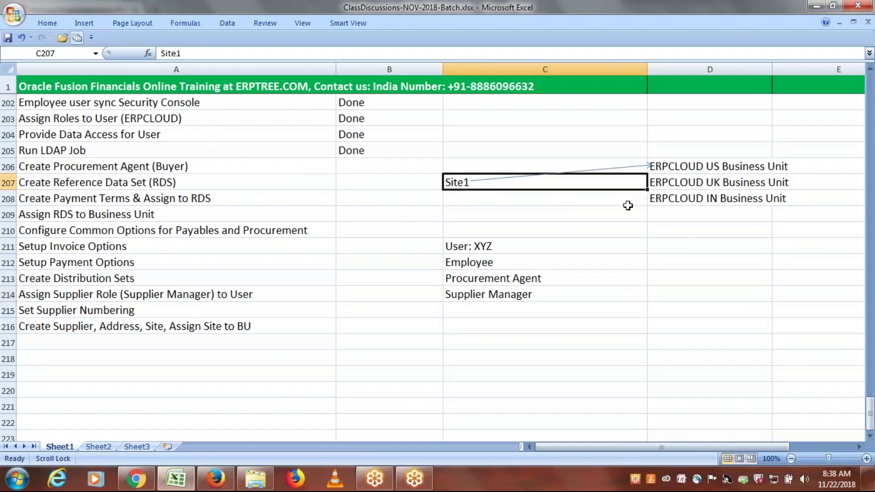
{"action": "left_click", "coordinate": [692, 279]}
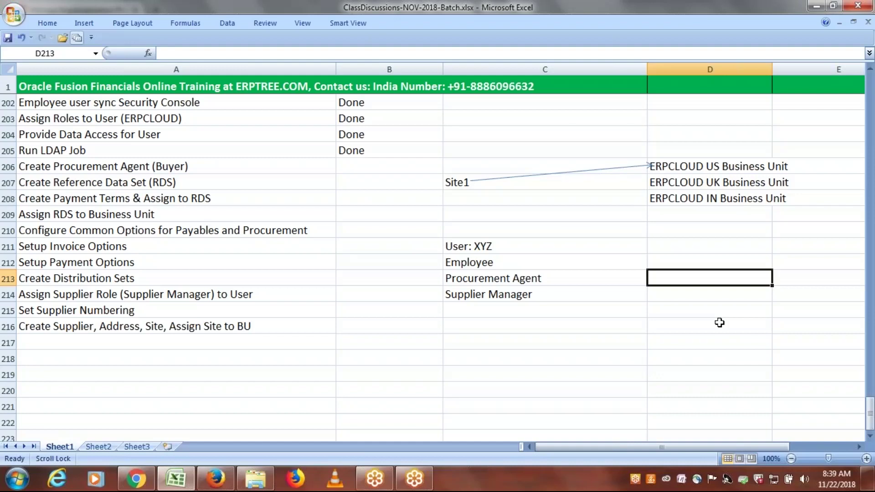
{"action": "left_click_drag", "start_coordinate": [699, 185], "coordinate": [704, 196]}
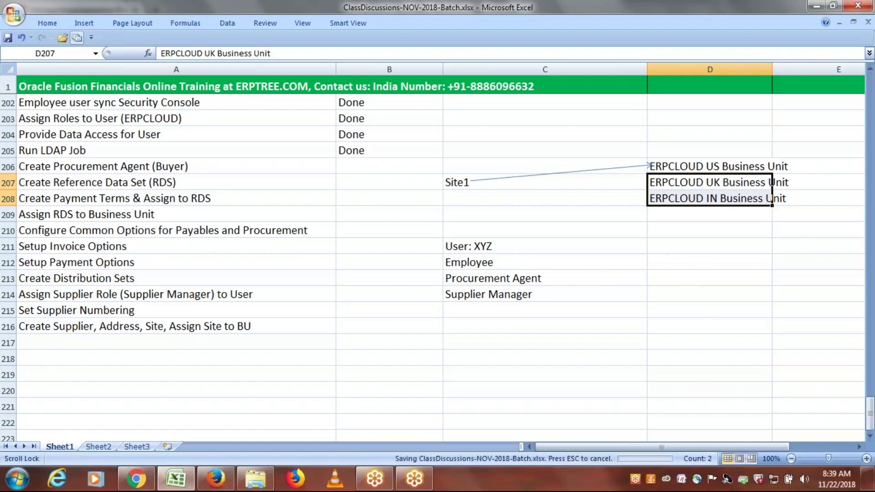
{"action": "left_click", "coordinate": [704, 261]}
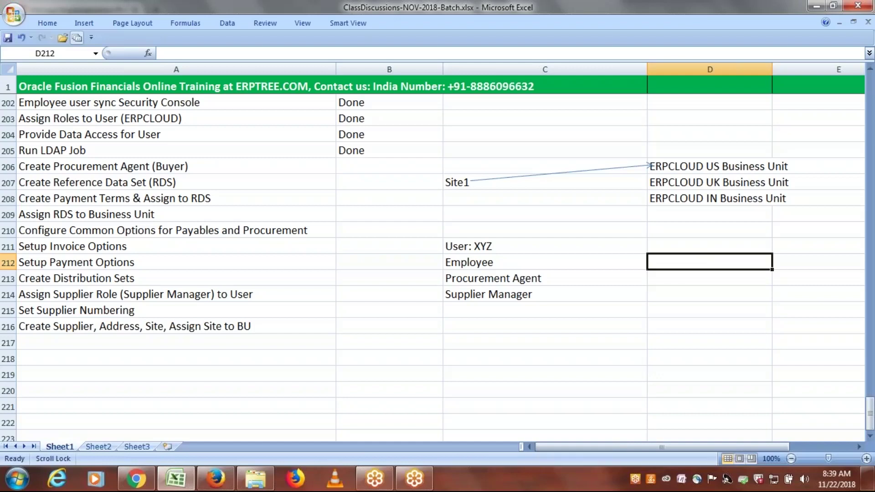
Mark the Create Procurement Agent (Buyer) task as Done in B206 and save the workbook.
{"action": "left_click", "coordinate": [205, 168]}
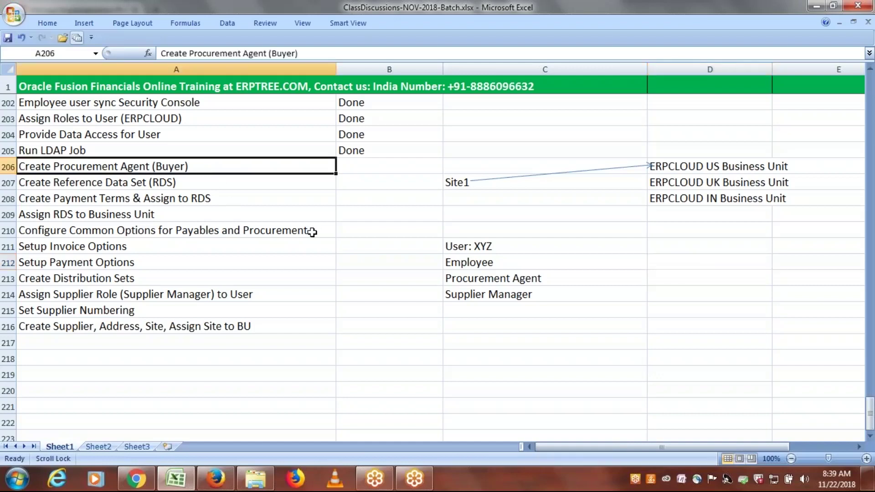
{"action": "key", "text": "Tab"}
{"action": "type", "text": "D"}
{"action": "key", "text": "Tab"}
{"action": "key", "text": "ctrl+s"}
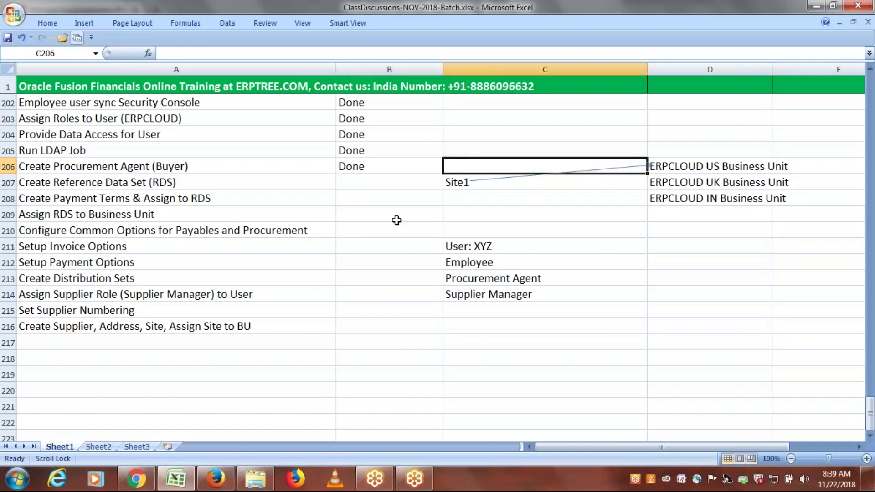
List the payment terms Immediate, Net45 and Net30 in cells E215 to E217.
{"action": "left_click", "coordinate": [227, 177]}
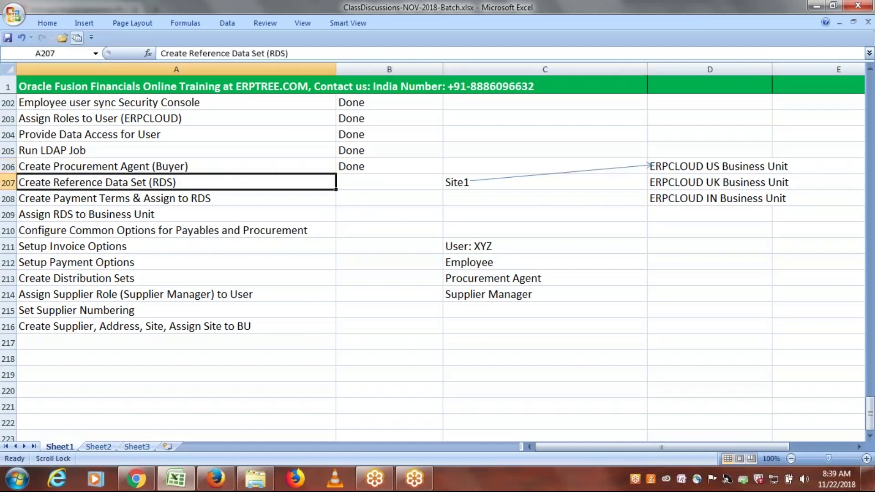
{"action": "left_click", "coordinate": [859, 448]}
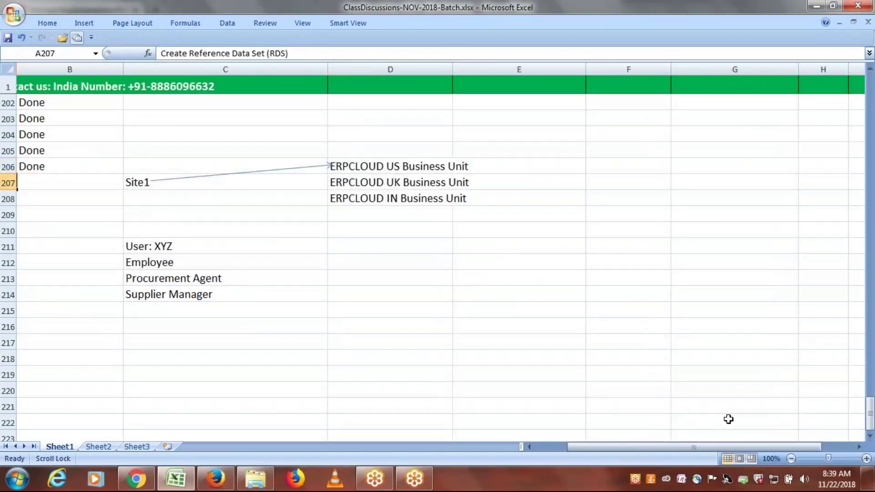
{"action": "left_click", "coordinate": [505, 310]}
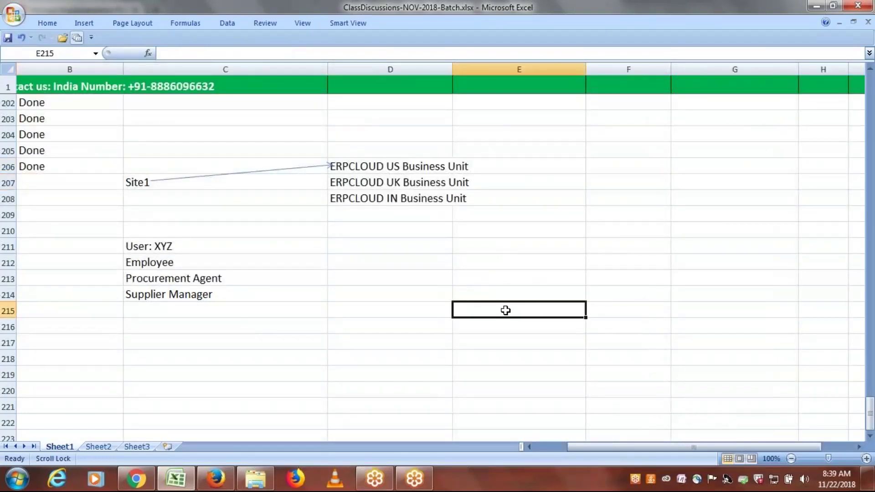
{"action": "type", "text": "I"}
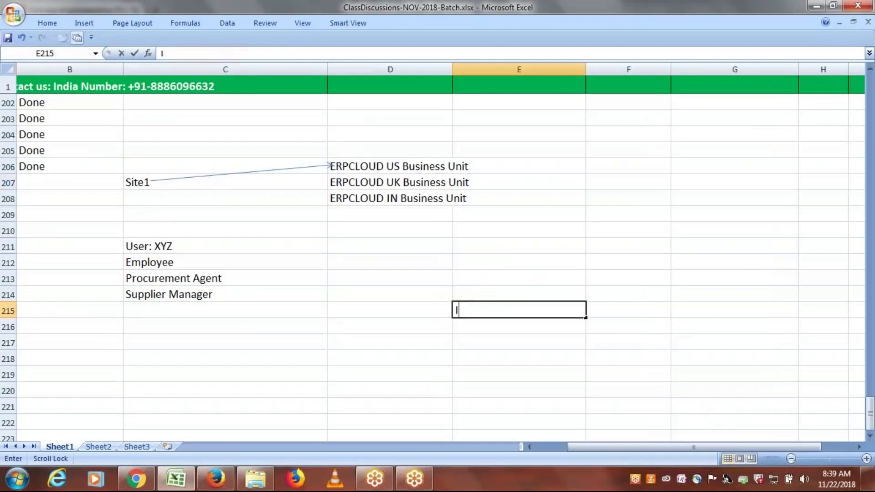
{"action": "type", "text": "mmediate"}
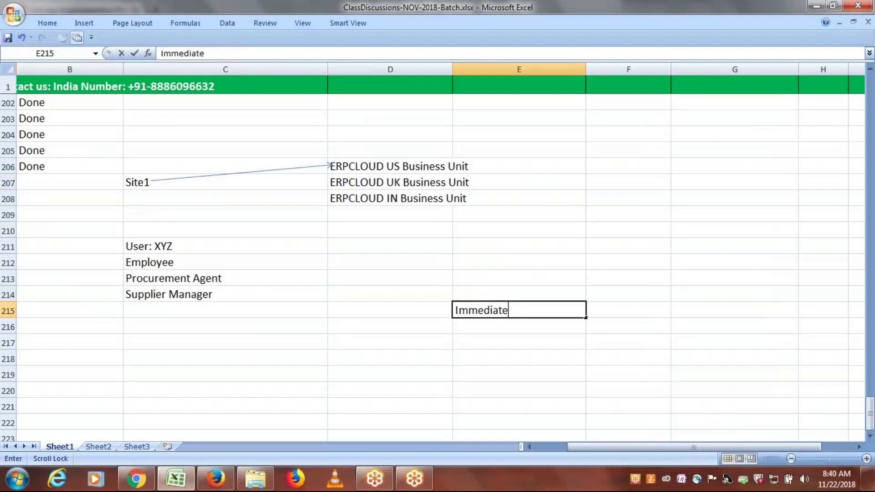
{"action": "scroll", "coordinate": [437, 255], "scroll_direction": "down", "scroll_amount": 1}
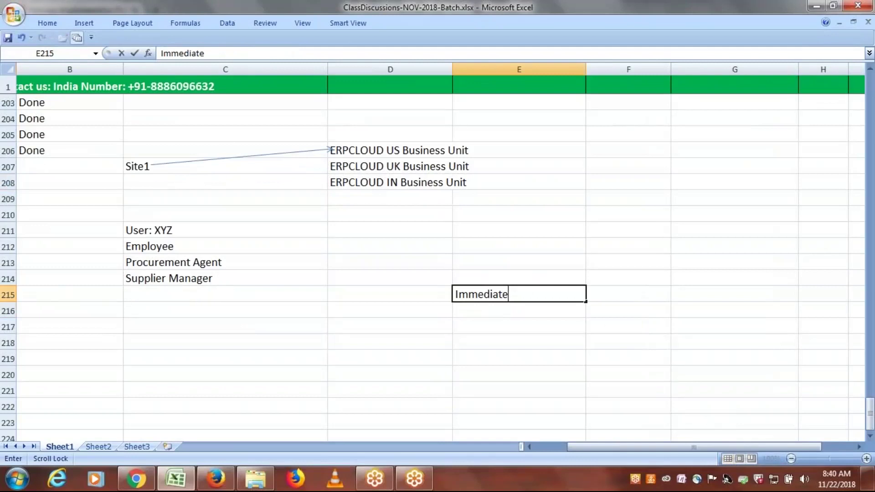
{"action": "left_click", "coordinate": [498, 310]}
{"action": "type", "text": "Net"}
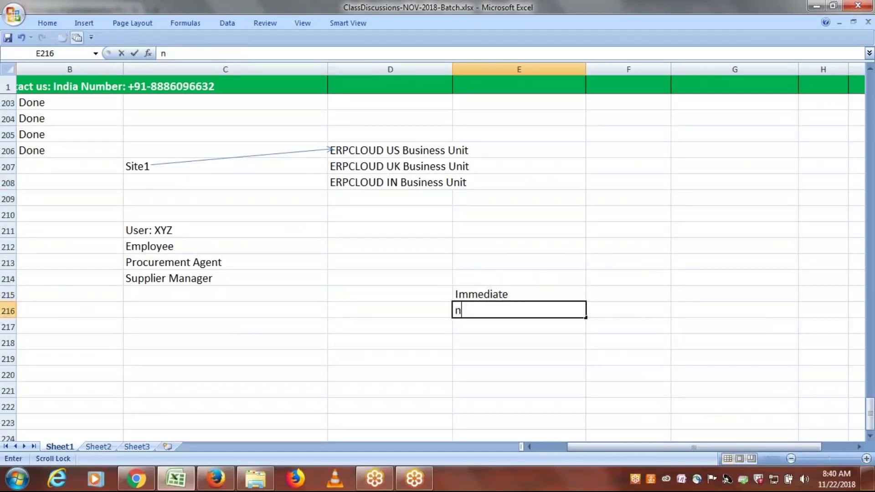
{"action": "type", "text": "45"}
{"action": "scroll", "coordinate": [438, 255], "scroll_direction": "down", "scroll_amount": 1}
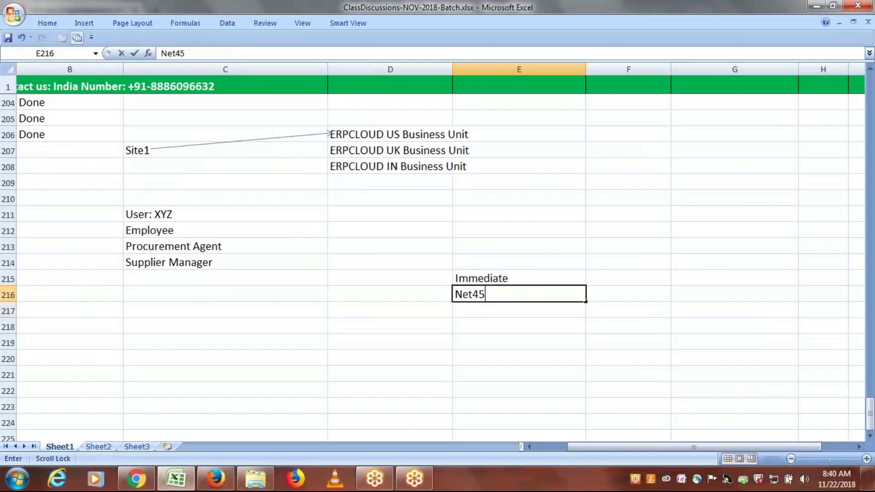
{"action": "left_click", "coordinate": [507, 311]}
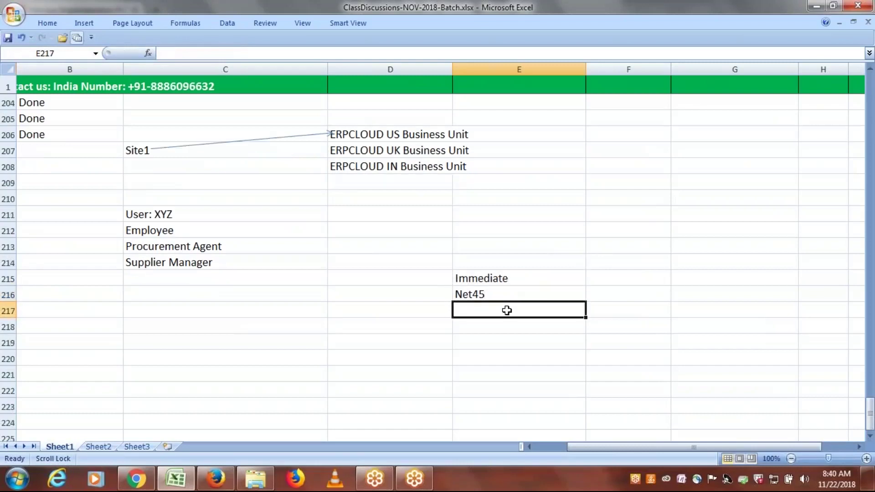
{"action": "type", "text": "Net"}
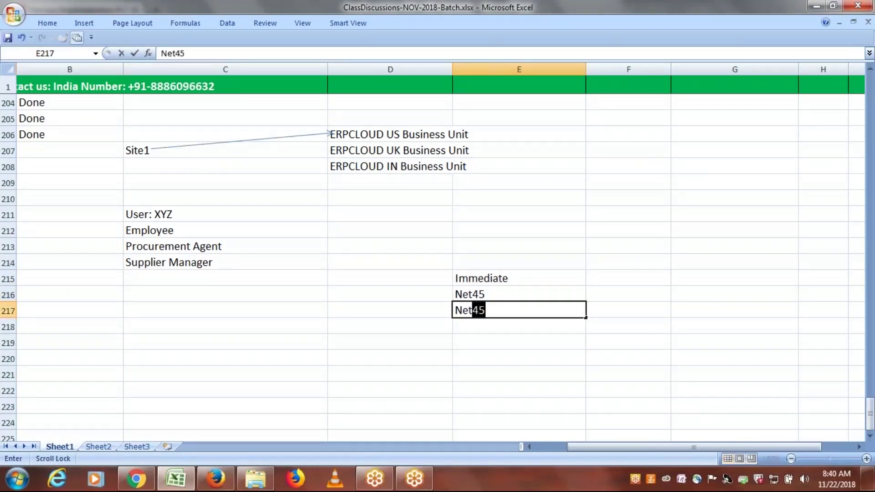
{"action": "type", "text": "30"}
{"action": "left_click", "coordinate": [520, 346]}
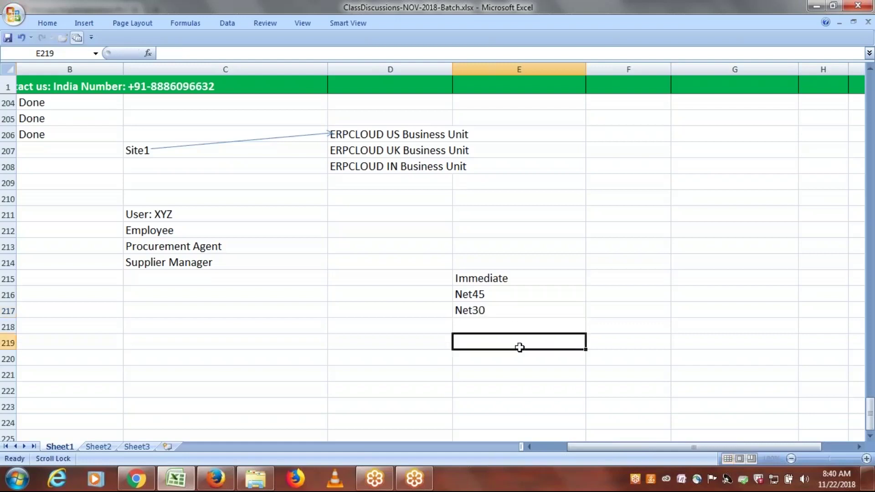
{"action": "left_click", "coordinate": [507, 280]}
{"action": "left_click_drag", "start_coordinate": [507, 280], "coordinate": [510, 307]}
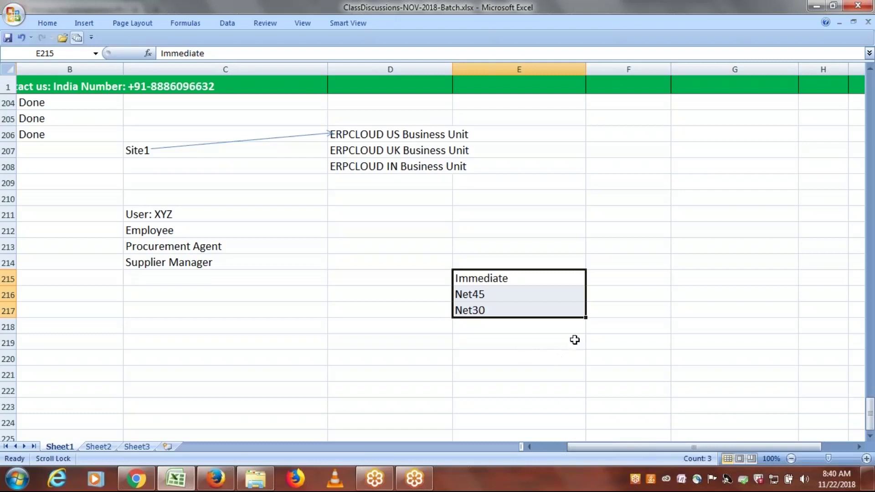
{"action": "left_click_drag", "start_coordinate": [535, 278], "coordinate": [540, 311]}
{"action": "left_click", "coordinate": [536, 343]}
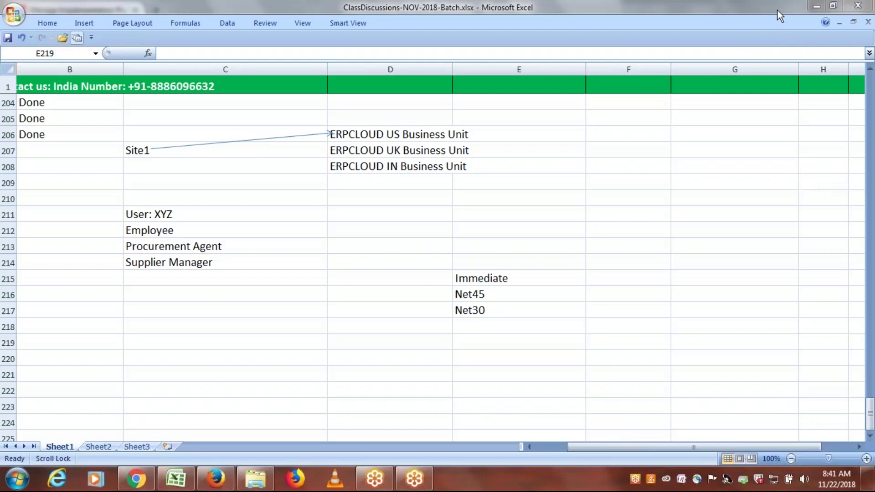
{"action": "left_click", "coordinate": [518, 342]}
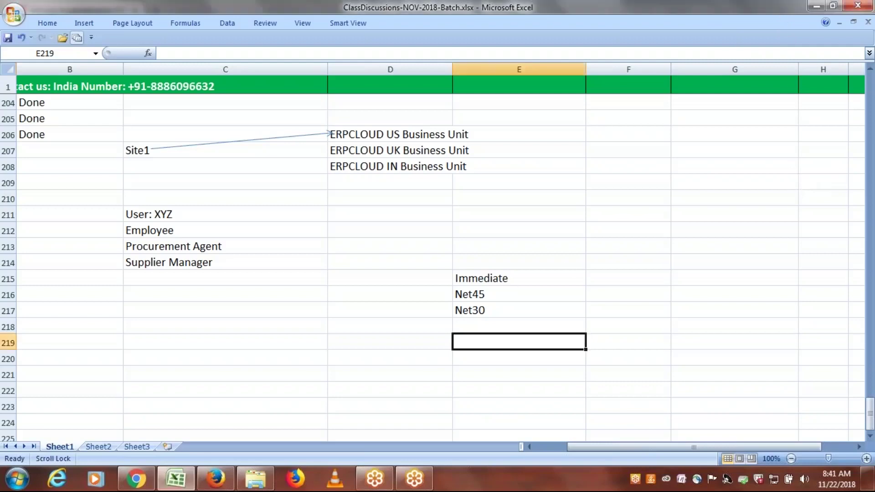
{"action": "left_click", "coordinate": [512, 277]}
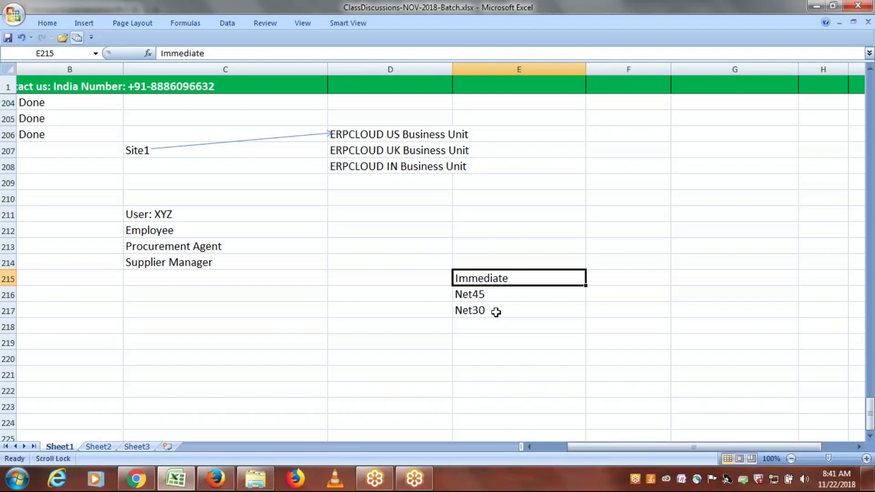
{"action": "left_click", "coordinate": [514, 288]}
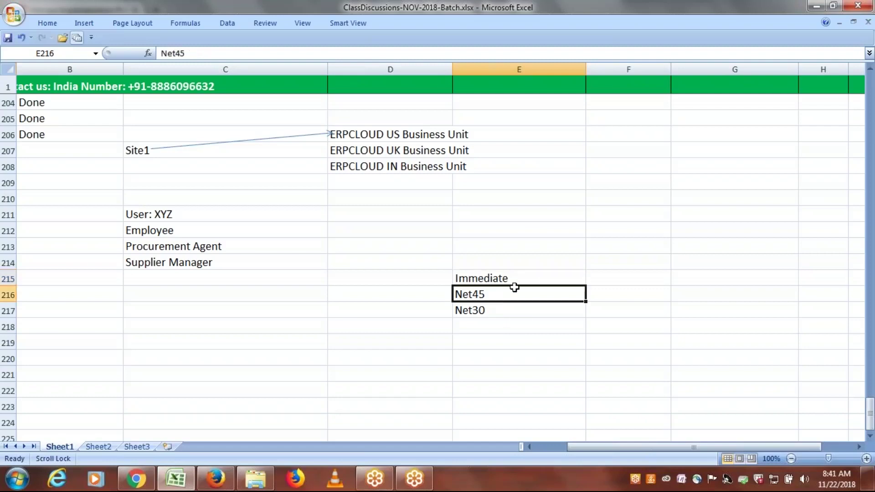
{"action": "left_click", "coordinate": [551, 280]}
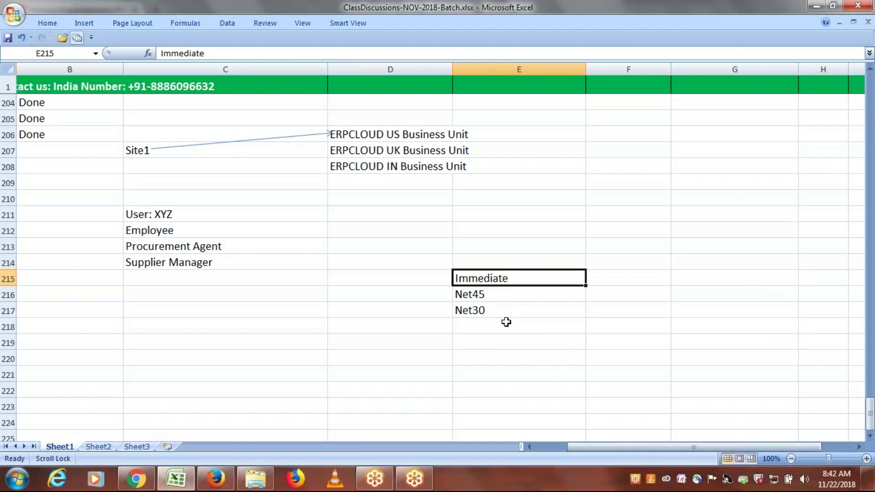
Enter the business unit labels BU1 in G212, BU2 in G214 and BU3 in G216.
{"action": "left_click", "coordinate": [695, 232]}
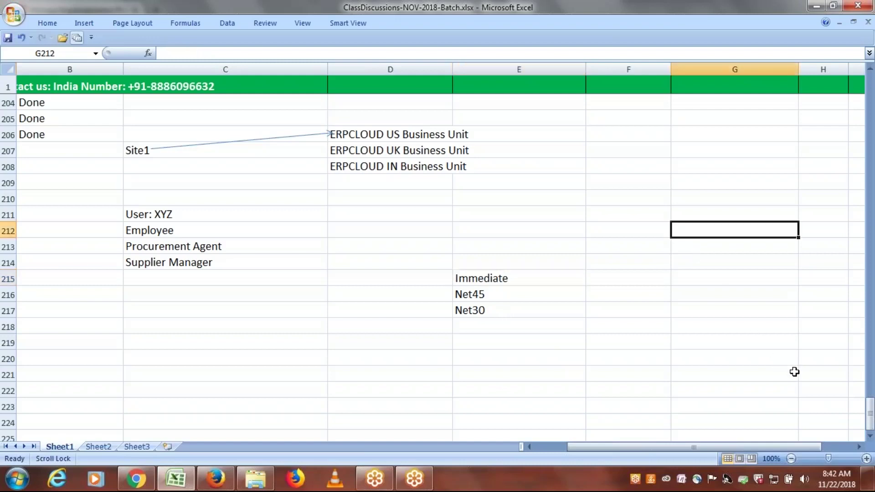
{"action": "type", "text": "BU1"}
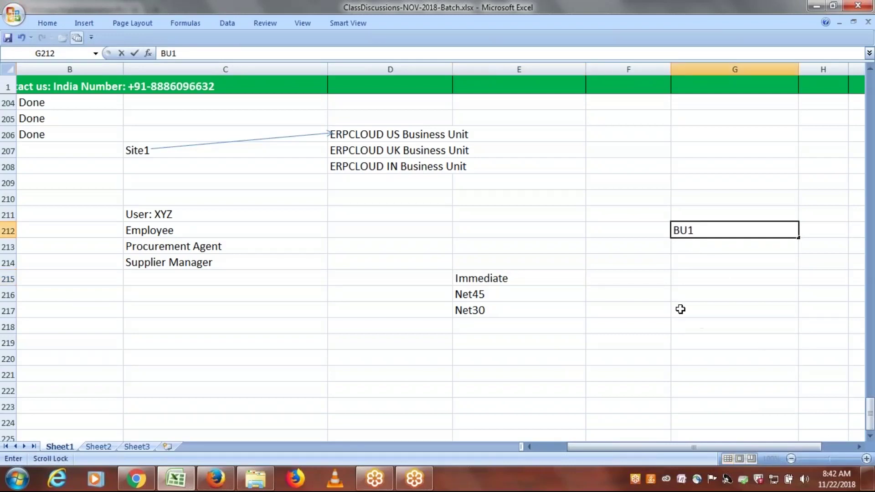
{"action": "left_click", "coordinate": [698, 263]}
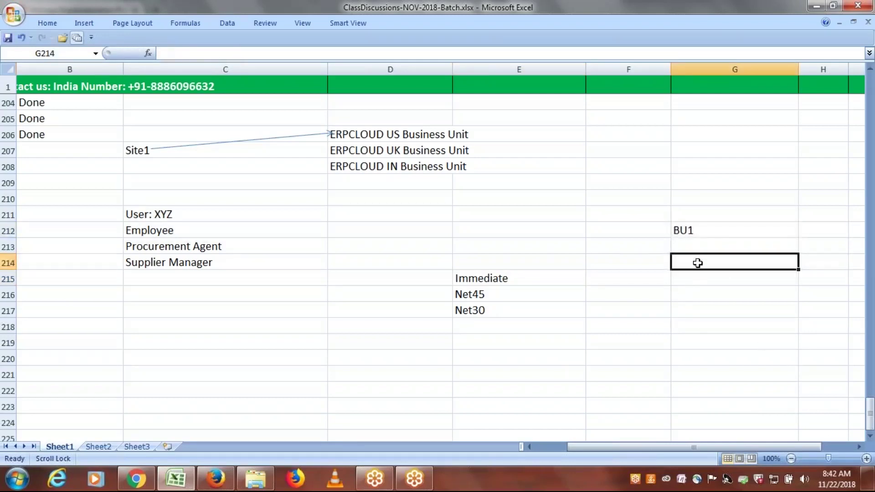
{"action": "type", "text": "BU2"}
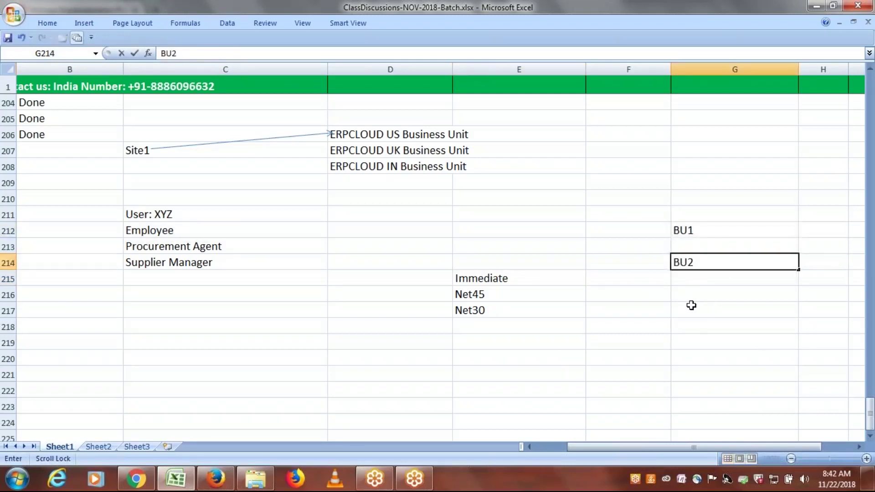
{"action": "left_click", "coordinate": [690, 296]}
{"action": "type", "text": "BU"}
{"action": "left_click", "coordinate": [732, 340]}
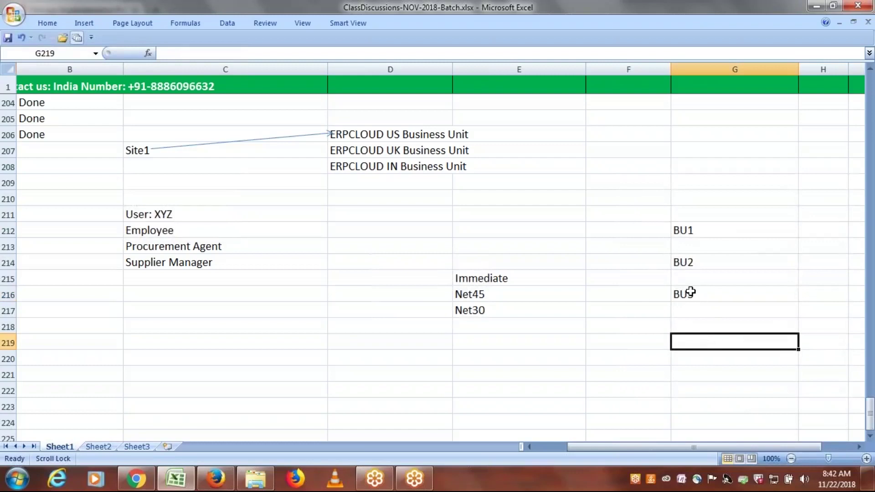
{"action": "left_click", "coordinate": [499, 325]}
{"action": "left_click_drag", "start_coordinate": [493, 280], "coordinate": [494, 314]}
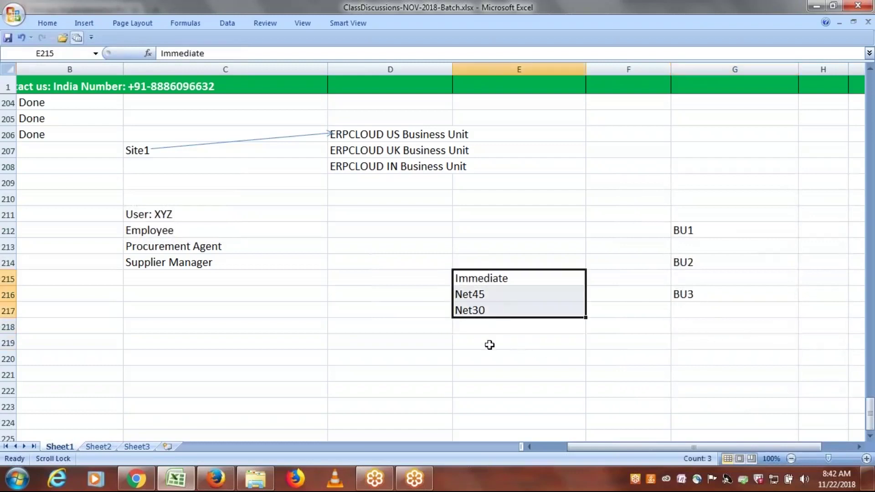
{"action": "left_click", "coordinate": [511, 363]}
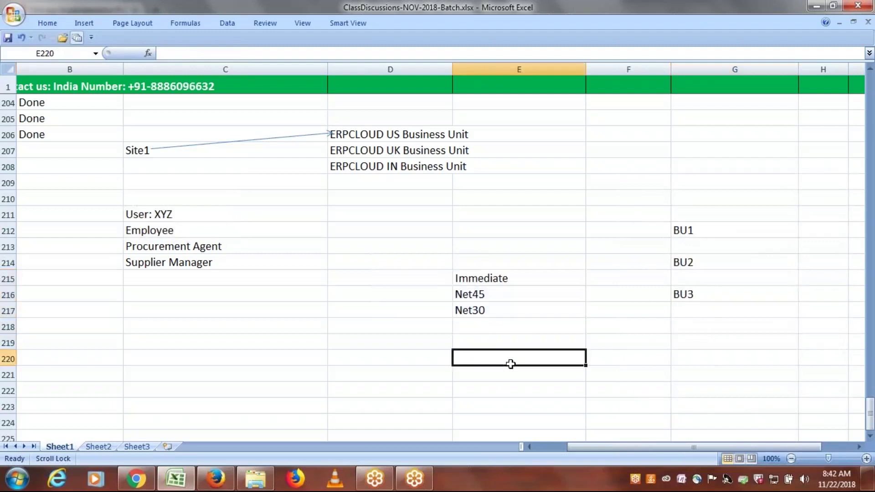
{"action": "left_click", "coordinate": [525, 276]}
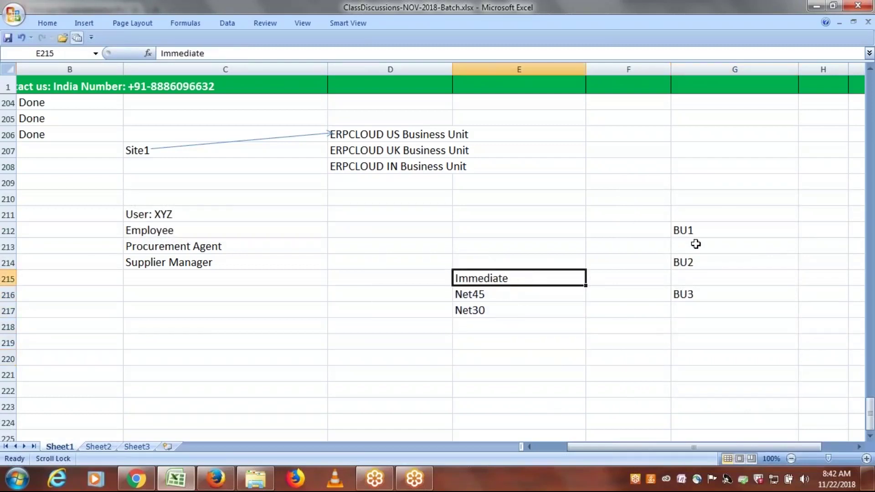
{"action": "left_click", "coordinate": [705, 227]}
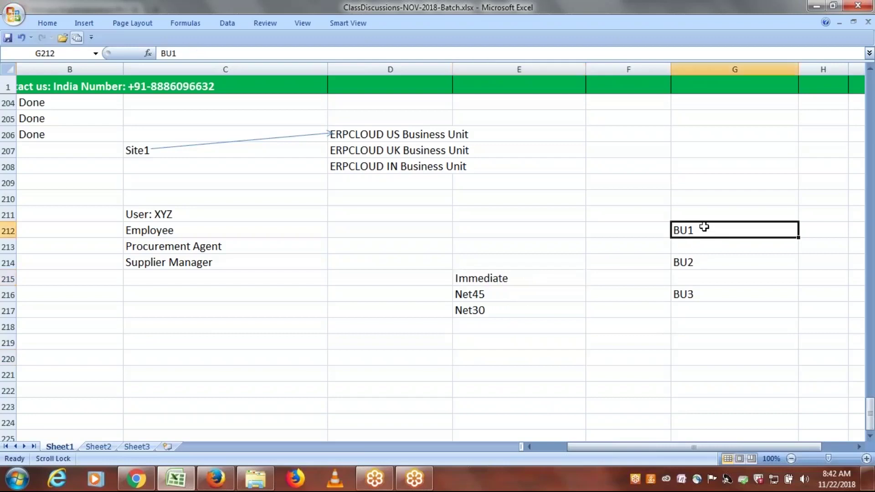
{"action": "left_click", "coordinate": [530, 274]}
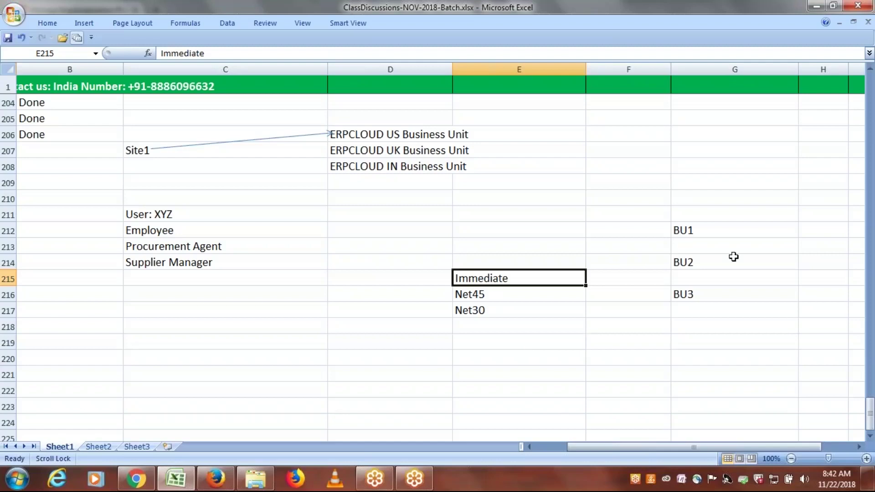
{"action": "left_click", "coordinate": [702, 230]}
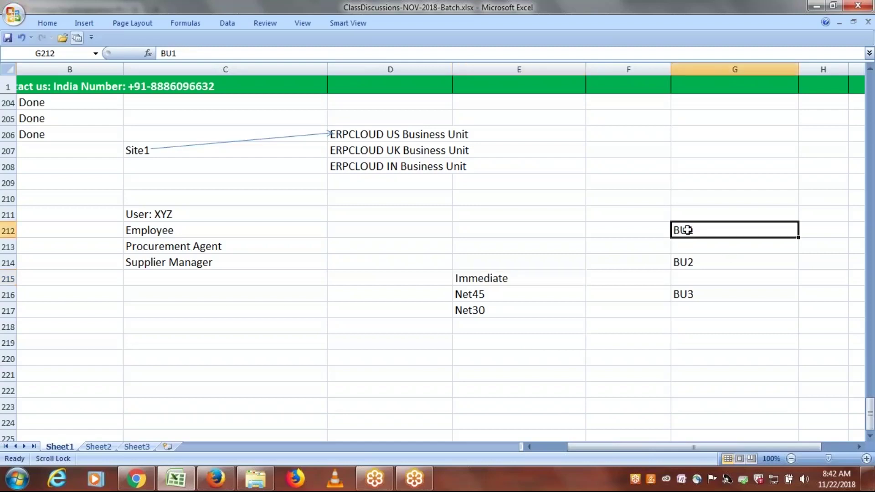
{"action": "left_click_drag", "start_coordinate": [482, 295], "coordinate": [493, 315]}
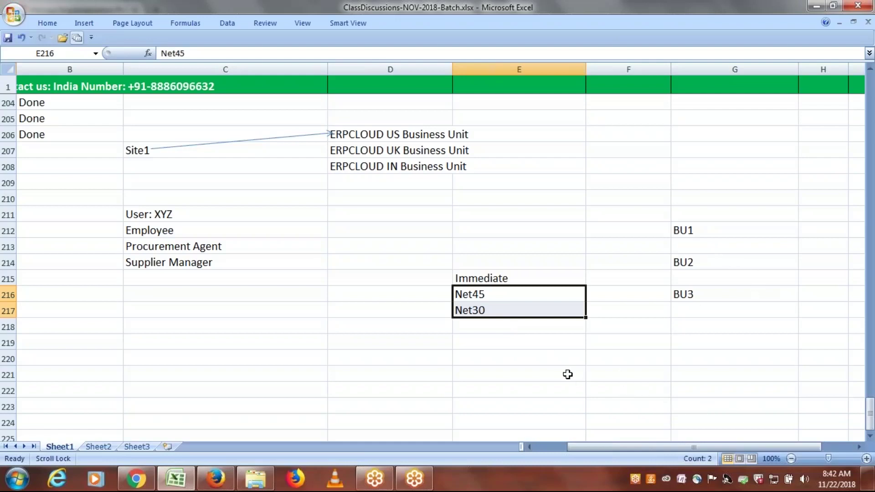
{"action": "left_click", "coordinate": [564, 331]}
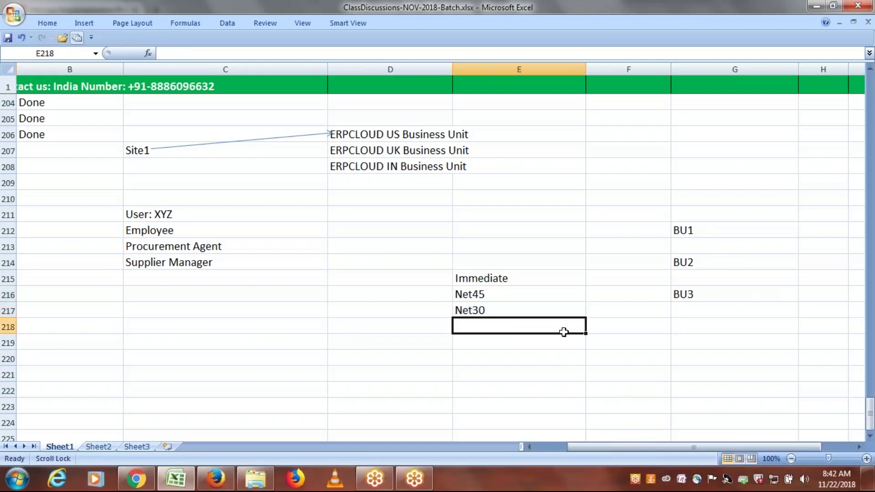
{"action": "left_click", "coordinate": [494, 279]}
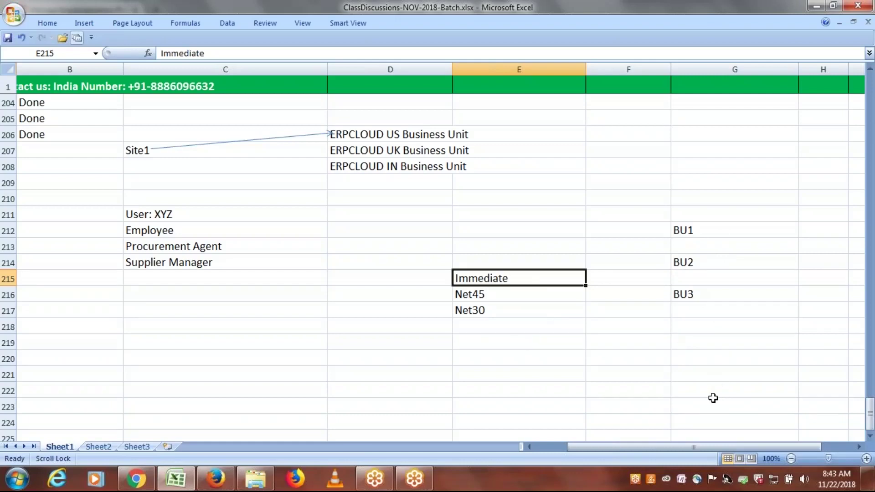
{"action": "left_click", "coordinate": [581, 374]}
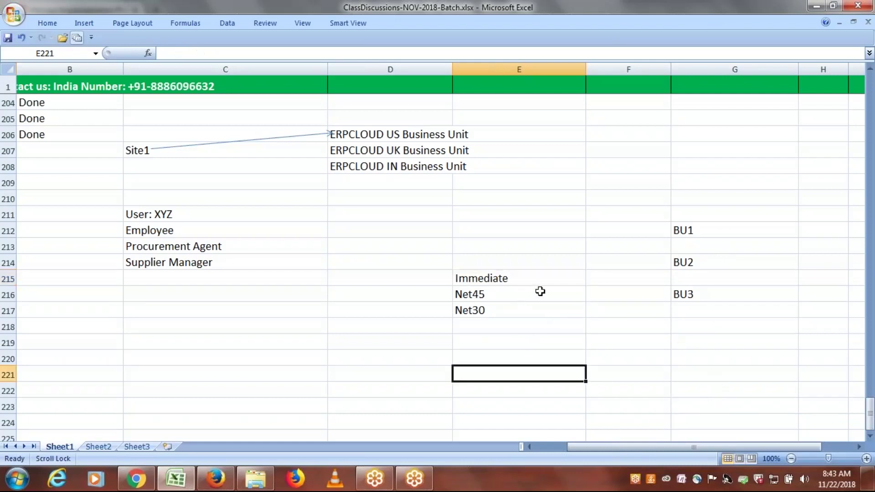
Insert a blank column between the payment terms column E and the business unit labels, directly before column F.
{"action": "left_click", "coordinate": [605, 250]}
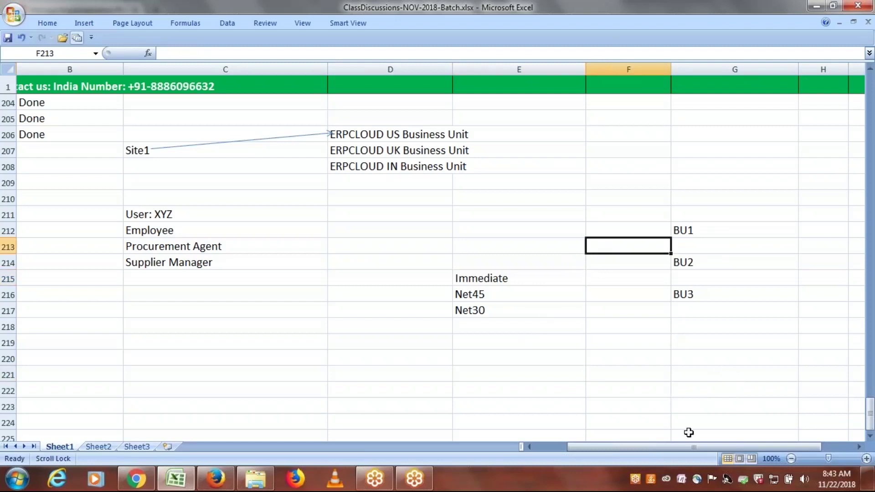
{"action": "left_click", "coordinate": [629, 67]}
{"action": "right_click", "coordinate": [629, 67]}
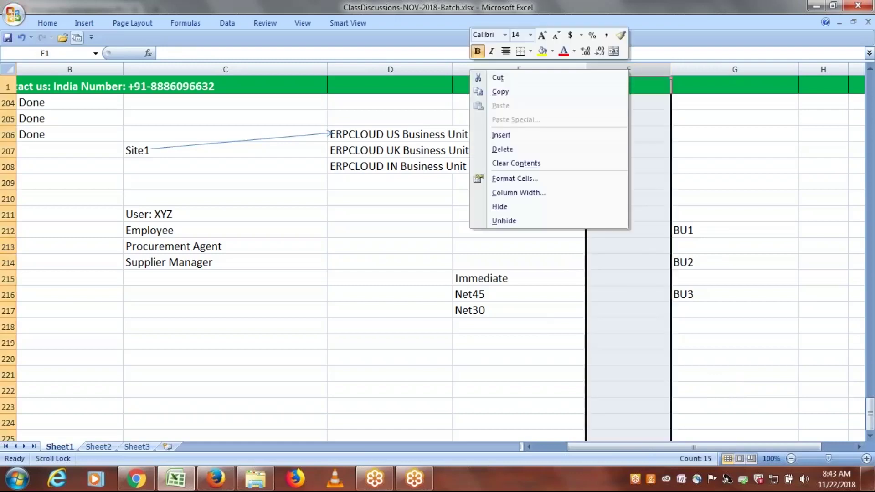
{"action": "left_click", "coordinate": [524, 135]}
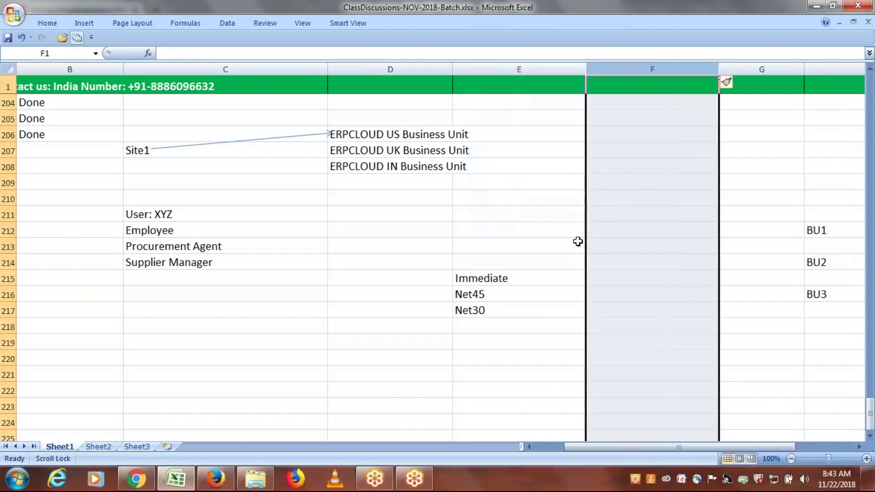
Enter the label Reference Data Set (RDS) in cell F214.
{"action": "left_click", "coordinate": [630, 262]}
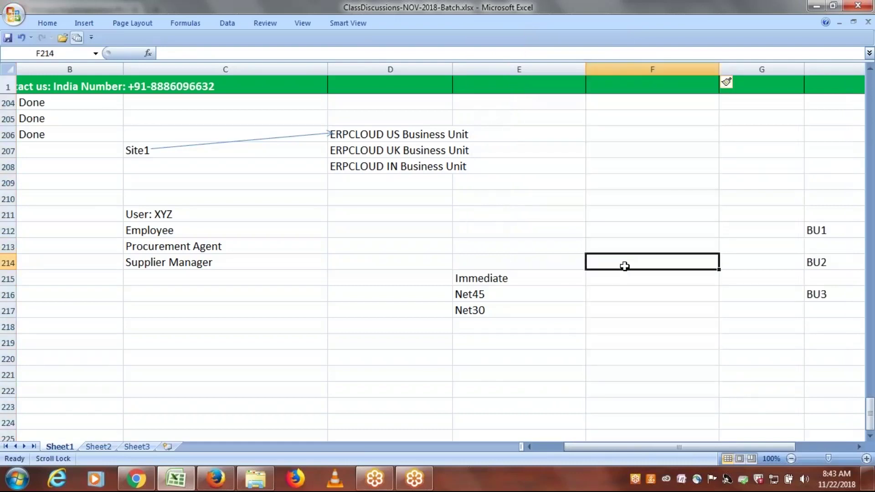
{"action": "type", "text": "RD"}
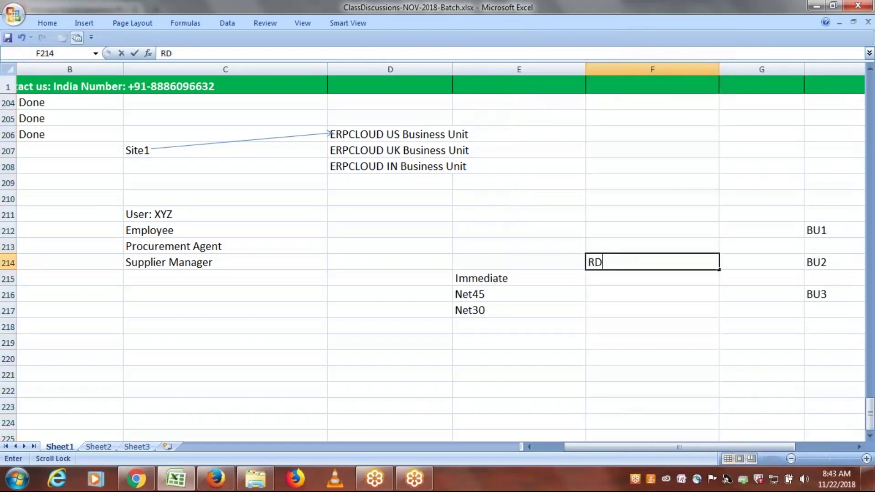
{"action": "key", "text": "BackSpace"}
{"action": "key", "text": "BackSpace"}
{"action": "type", "text": "Referenc"}
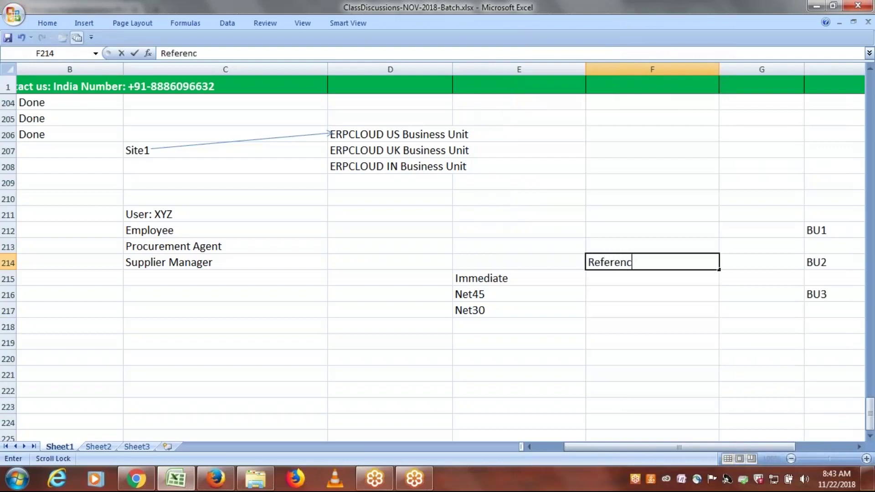
{"action": "type", "text": "e Data S"}
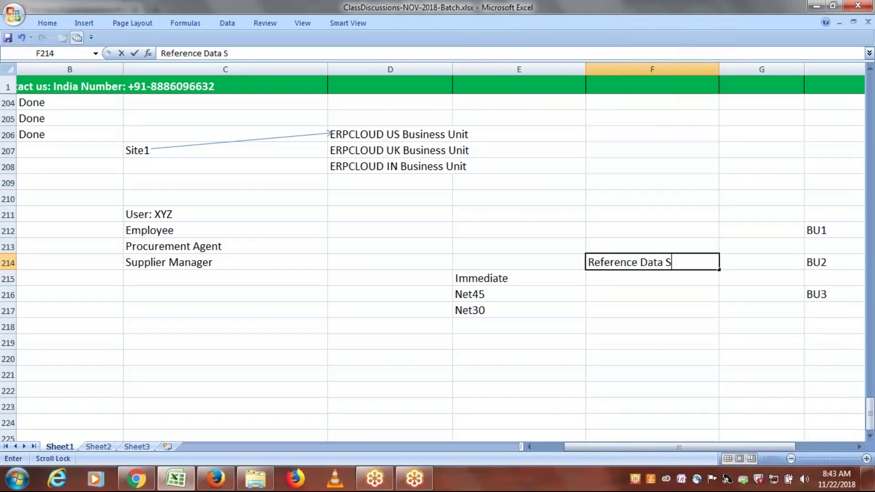
{"action": "type", "text": "et (RDS"}
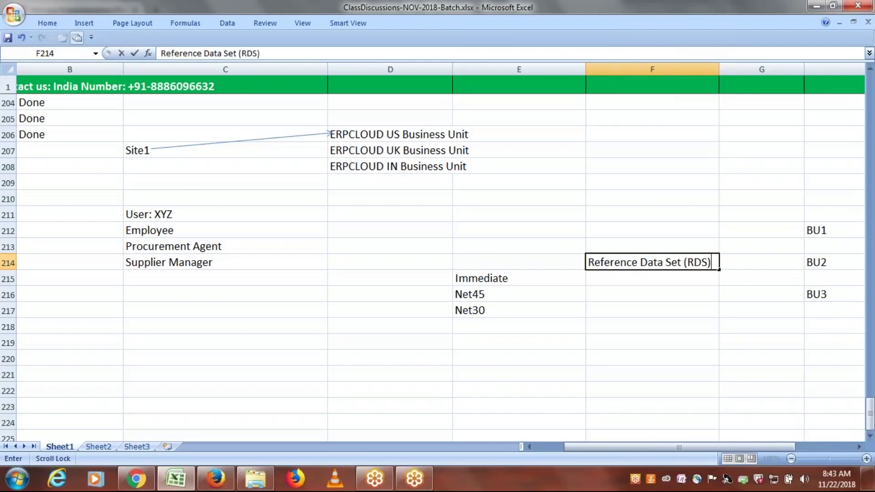
{"action": "key", "text": "ctrl+Return"}
{"action": "left_click", "coordinate": [649, 310]}
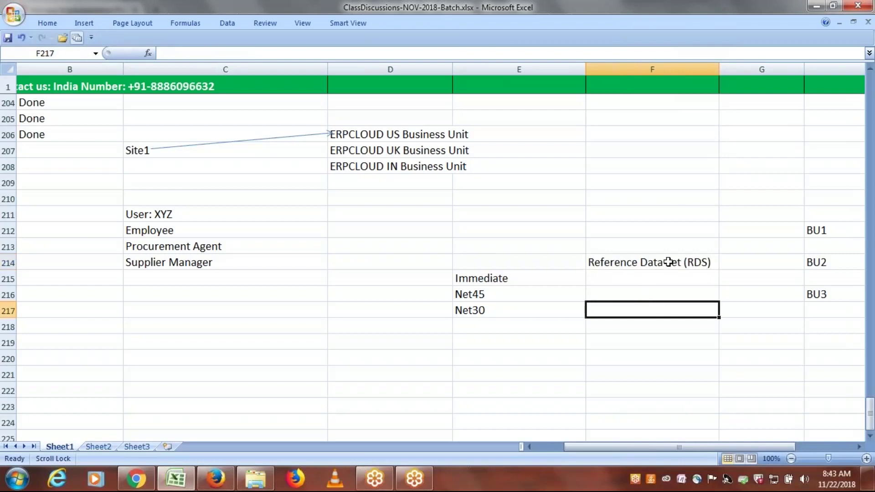
{"action": "left_click", "coordinate": [669, 262]}
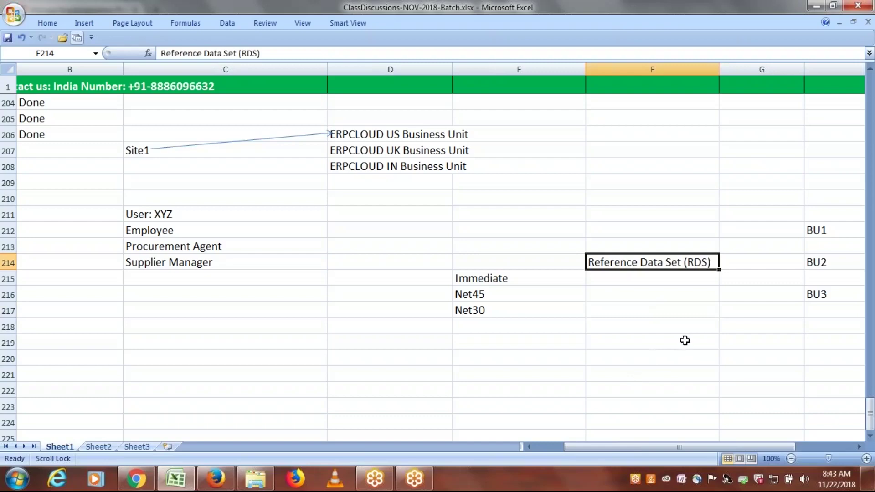
{"action": "left_click", "coordinate": [852, 449]}
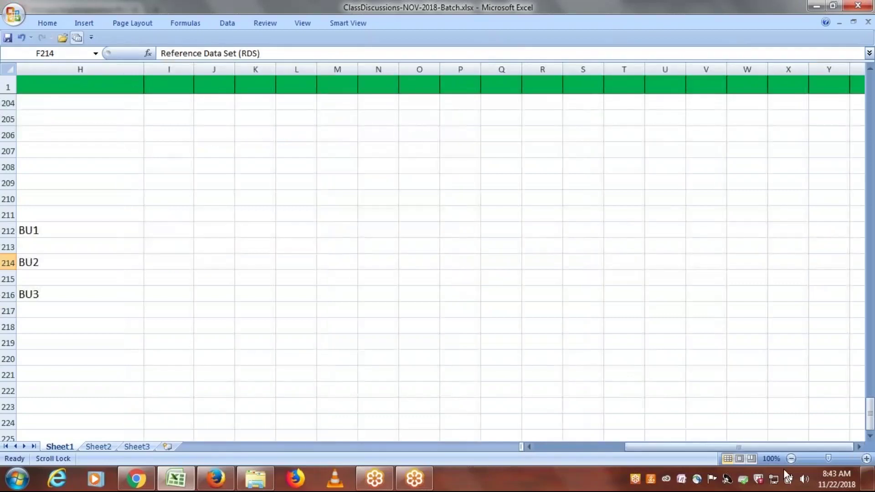
{"action": "left_click_drag", "start_coordinate": [672, 445], "coordinate": [620, 477]}
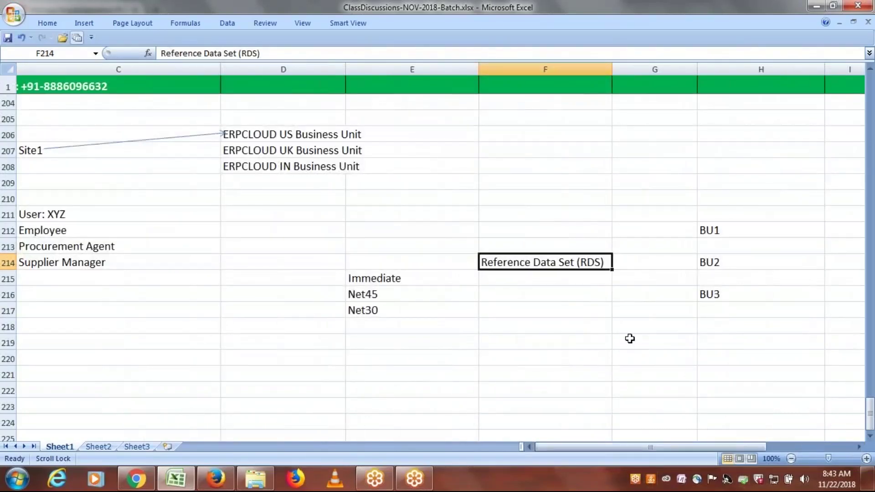
{"action": "left_click", "coordinate": [726, 227]}
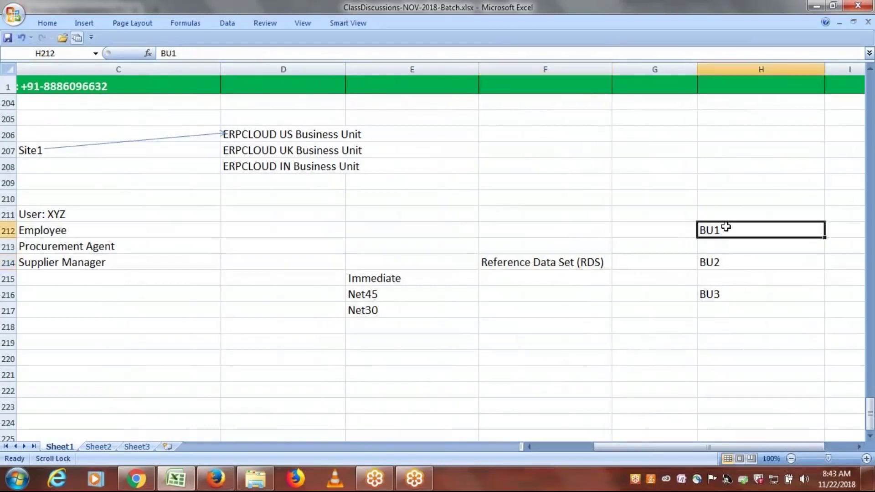
{"action": "left_click", "coordinate": [399, 275]}
{"action": "left_click", "coordinate": [548, 262]}
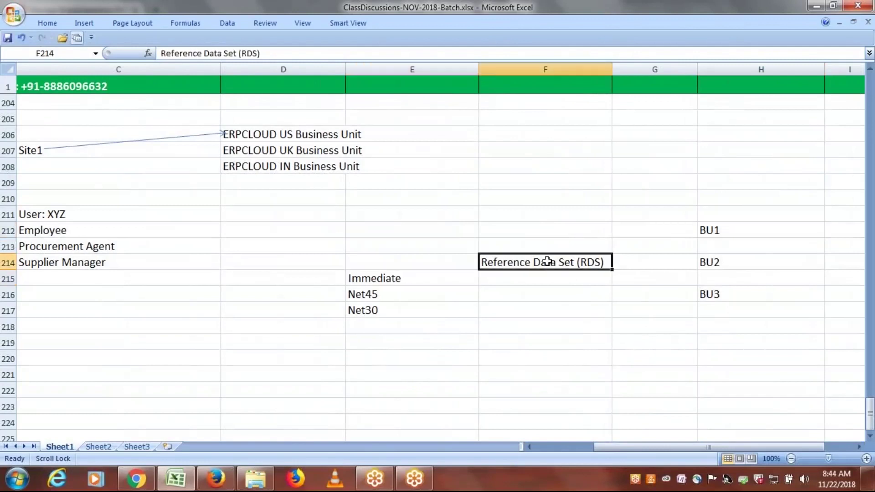
Draw a straight arrow from the Immediate payment term in E215 to the Reference Data Set (RDS) label in F214.
{"action": "left_click", "coordinate": [84, 23]}
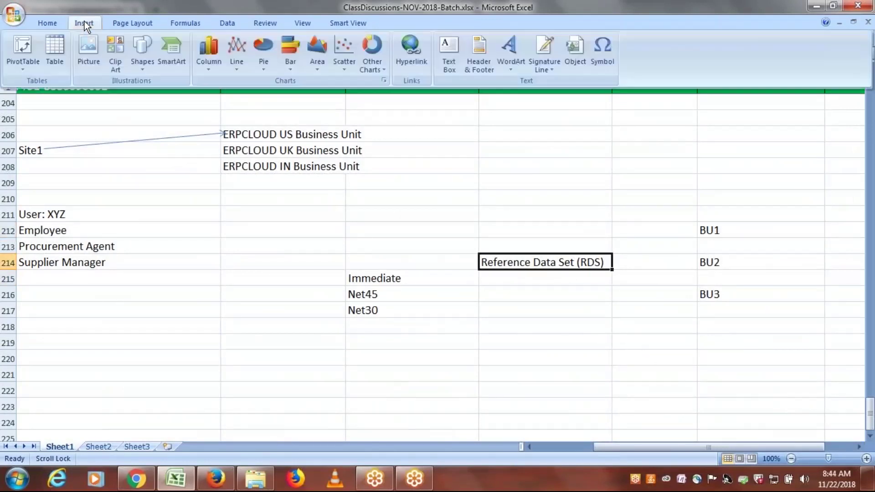
{"action": "left_click", "coordinate": [134, 52]}
{"action": "left_click", "coordinate": [35, 101]}
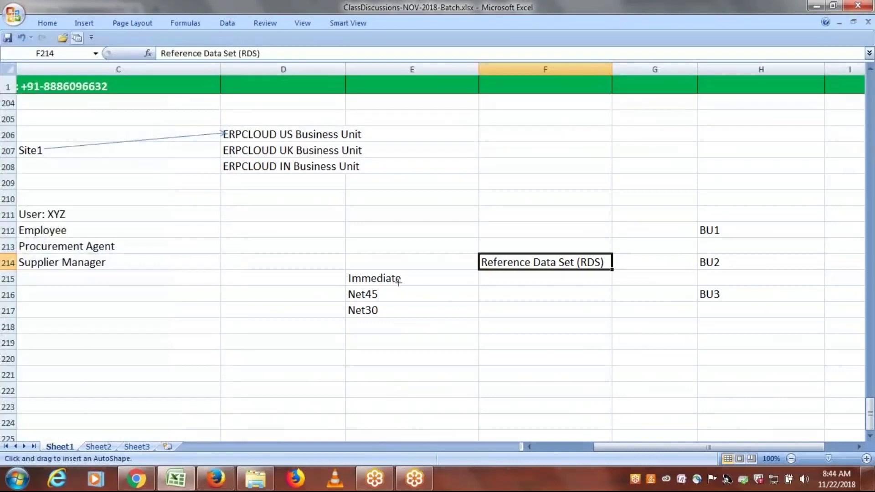
{"action": "left_click_drag", "start_coordinate": [403, 279], "coordinate": [476, 263]}
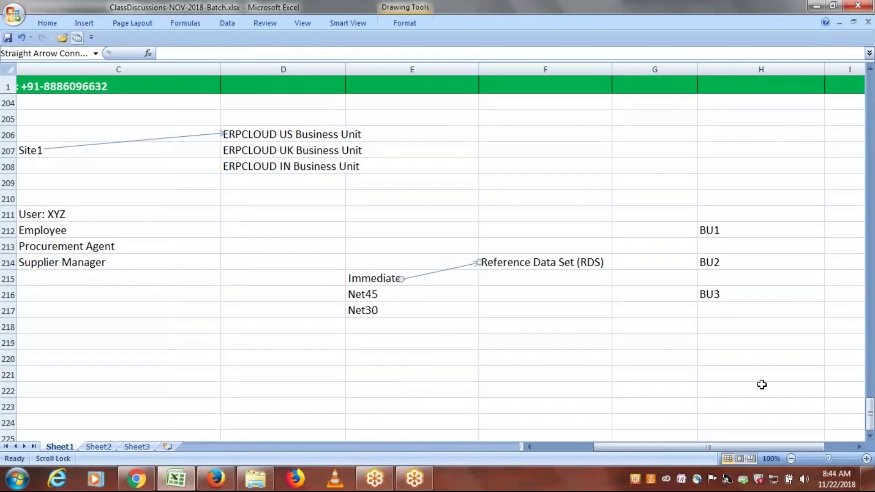
{"action": "left_click", "coordinate": [761, 385]}
{"action": "left_click", "coordinate": [543, 263]}
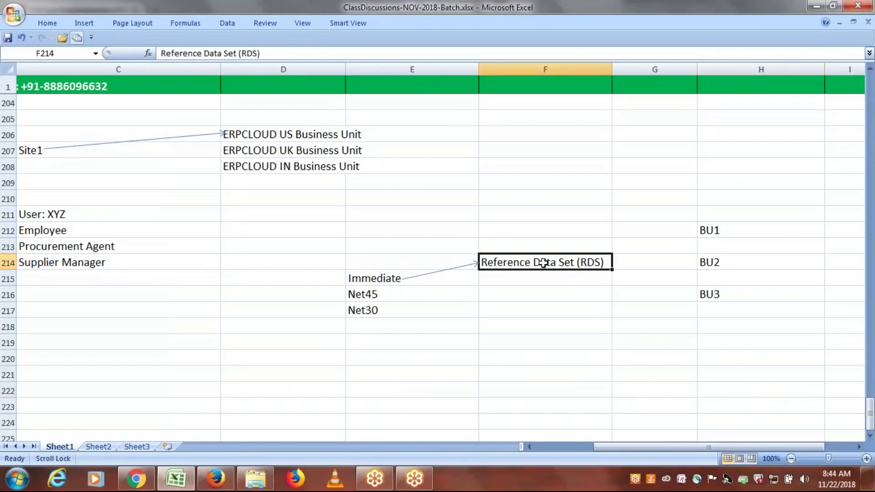
{"action": "left_click", "coordinate": [730, 228]}
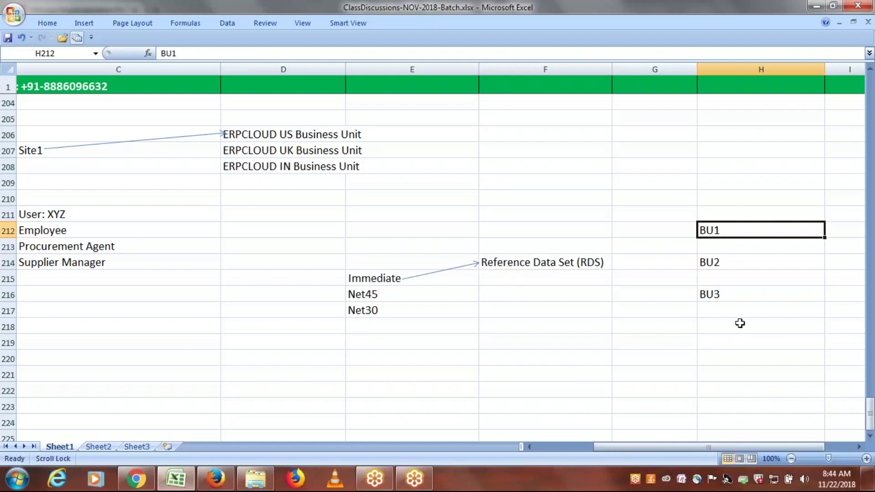
{"action": "left_click", "coordinate": [720, 295]}
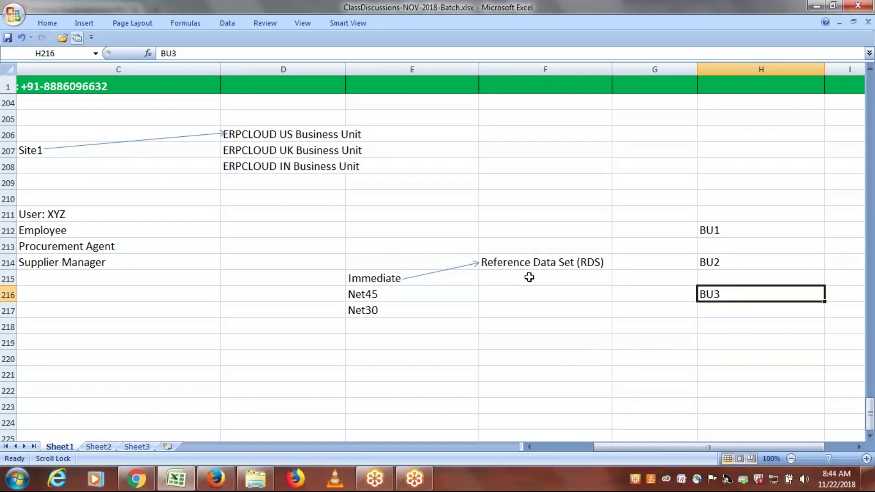
{"action": "left_click", "coordinate": [540, 304]}
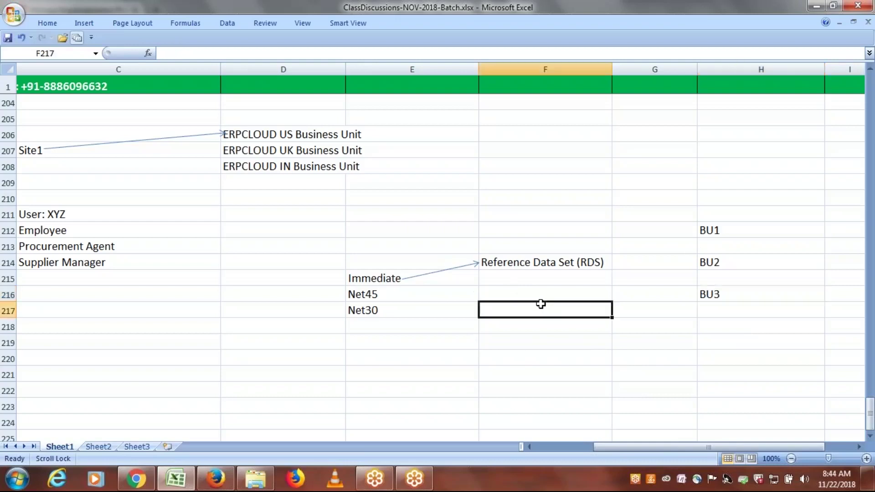
Append 1 to the label in F214 so that it reads Reference Data Set (RDS)1.
{"action": "double_click", "coordinate": [605, 262]}
{"action": "double_click", "coordinate": [611, 266]}
{"action": "type", "text": "1"}
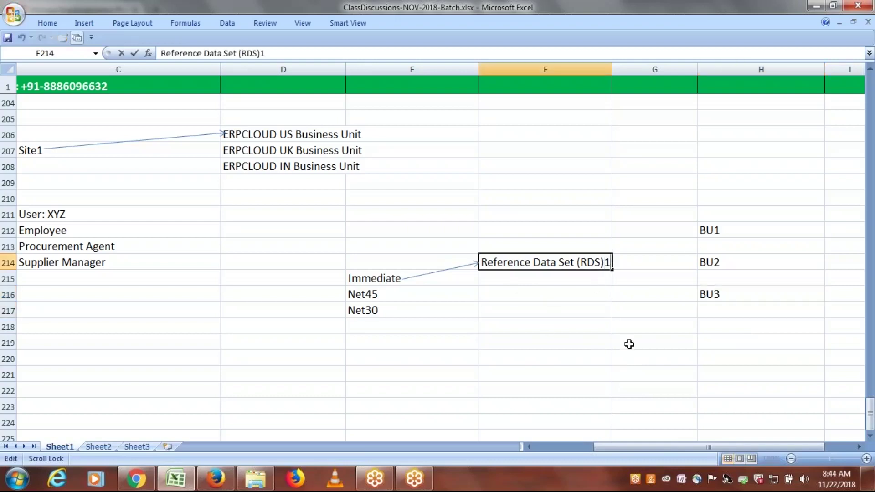
{"action": "left_click", "coordinate": [532, 278]}
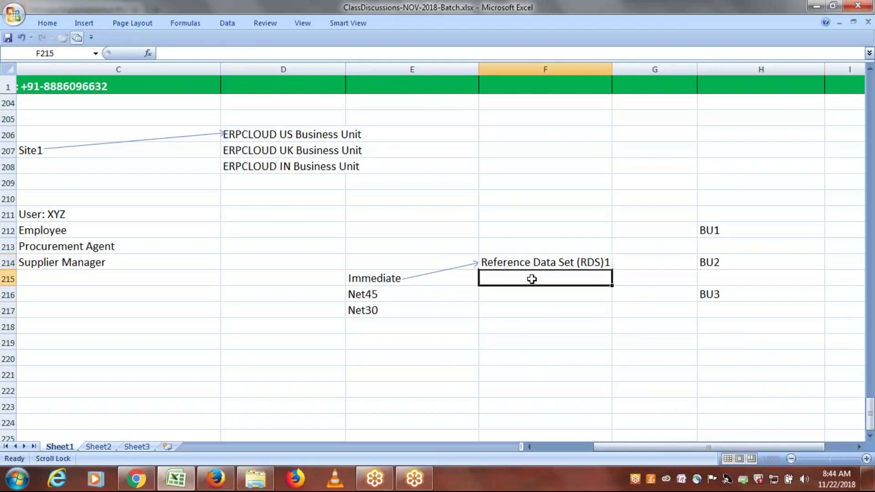
Copy the Reference Data Set (RDS)1 label from F214 into F217 and delete the arrow copied along with it.
{"action": "left_click", "coordinate": [530, 264]}
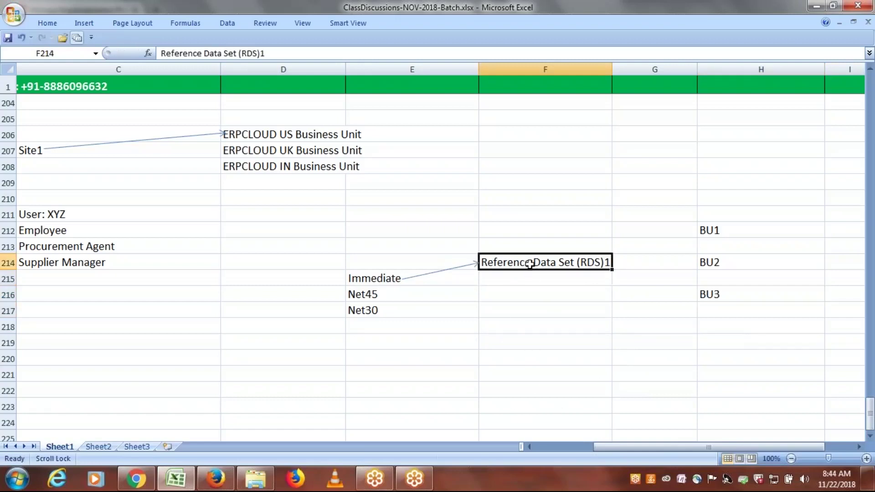
{"action": "key", "text": "ctrl+c"}
{"action": "left_click", "coordinate": [543, 315]}
{"action": "key", "text": "ctrl+v"}
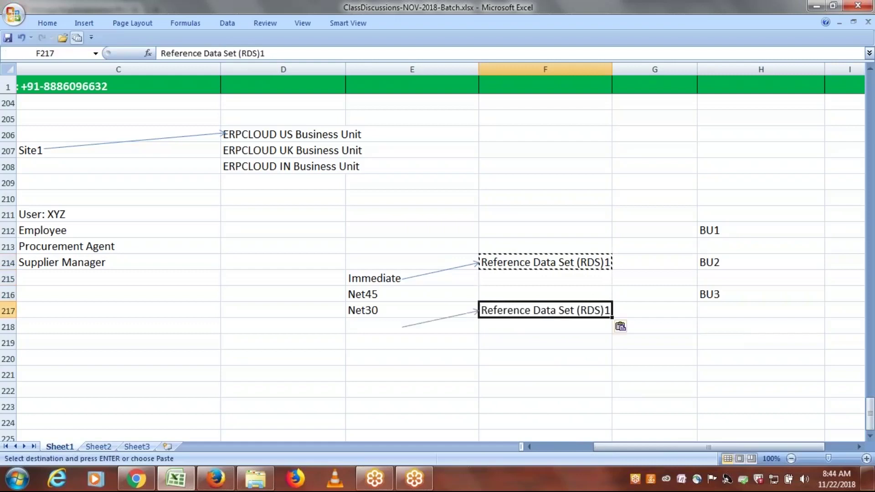
{"action": "left_click", "coordinate": [409, 326]}
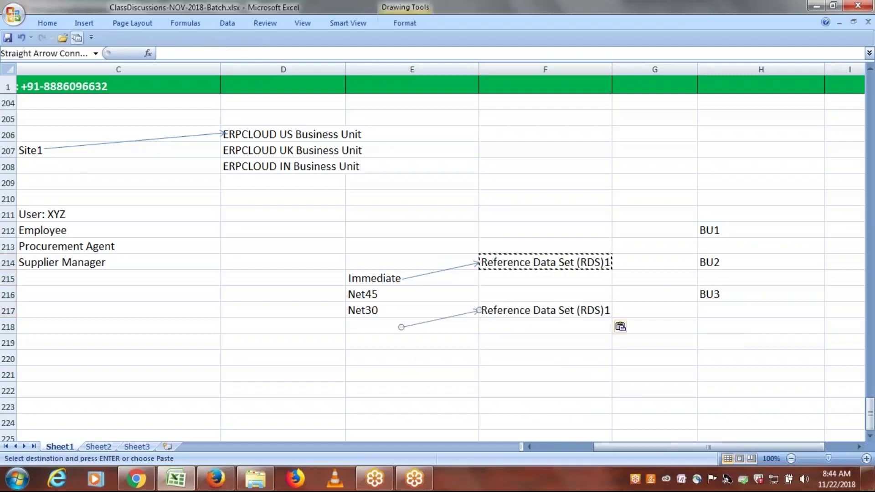
{"action": "key", "text": "Delete"}
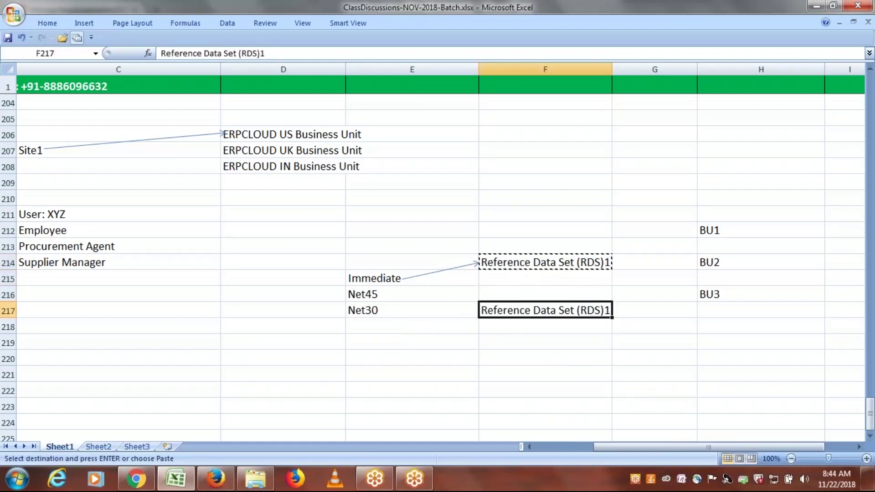
Change the copied label in F217 to Reference Data Set (RDS)2.
{"action": "key", "text": "F2"}
{"action": "key", "text": "shift+Left"}
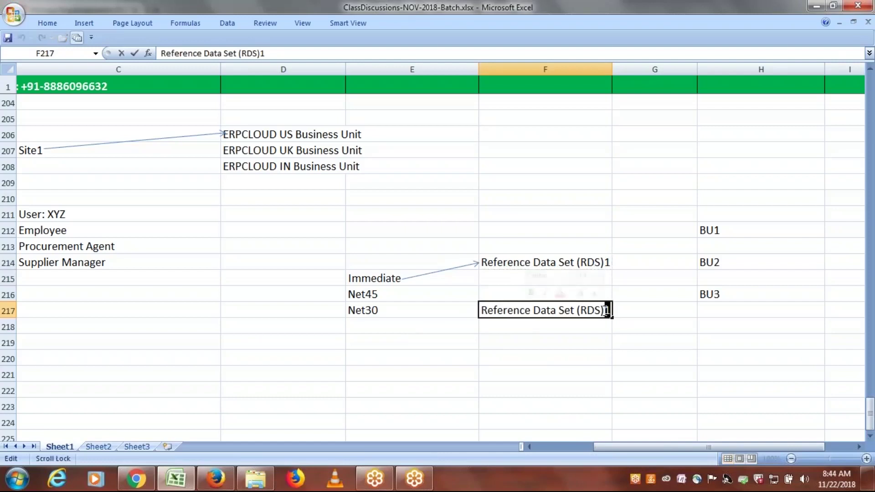
{"action": "type", "text": "2"}
{"action": "left_click", "coordinate": [584, 390]}
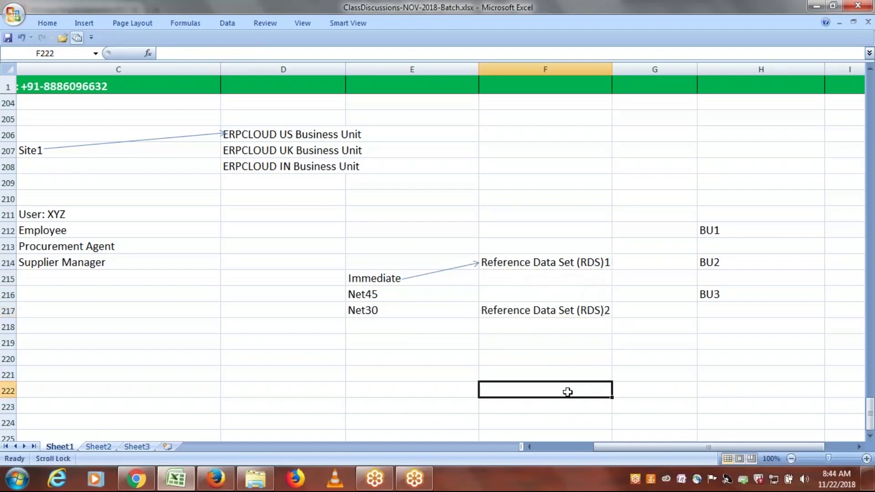
Draw a straight arrow from the Immediate payment term in E215 to the Reference Data Set (RDS)2 label in F217.
{"action": "left_click", "coordinate": [734, 268]}
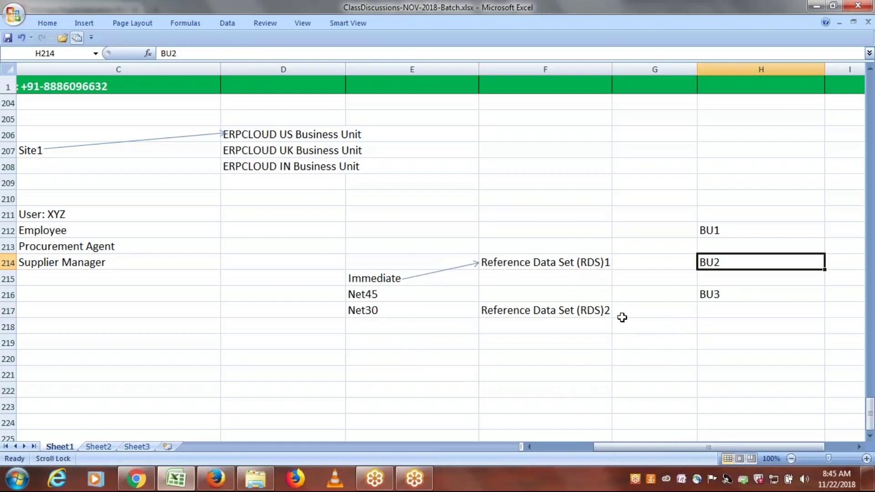
{"action": "left_click", "coordinate": [87, 25]}
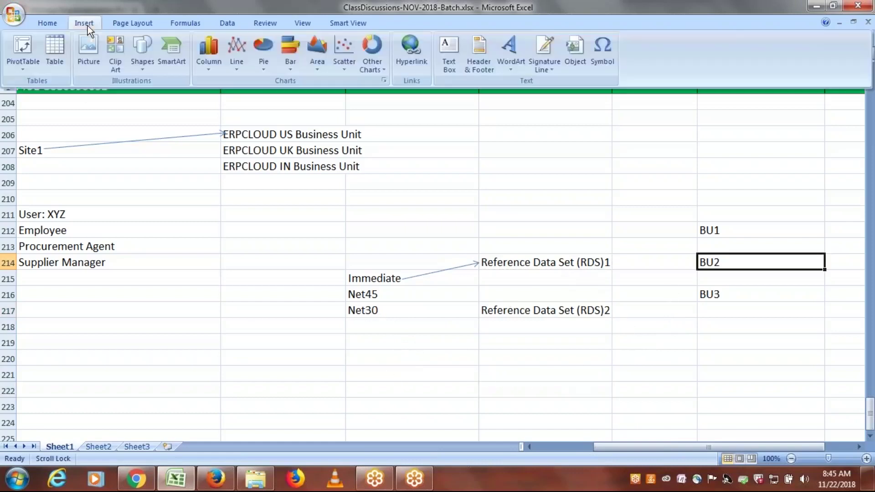
{"action": "left_click", "coordinate": [138, 56]}
{"action": "left_click", "coordinate": [36, 96]}
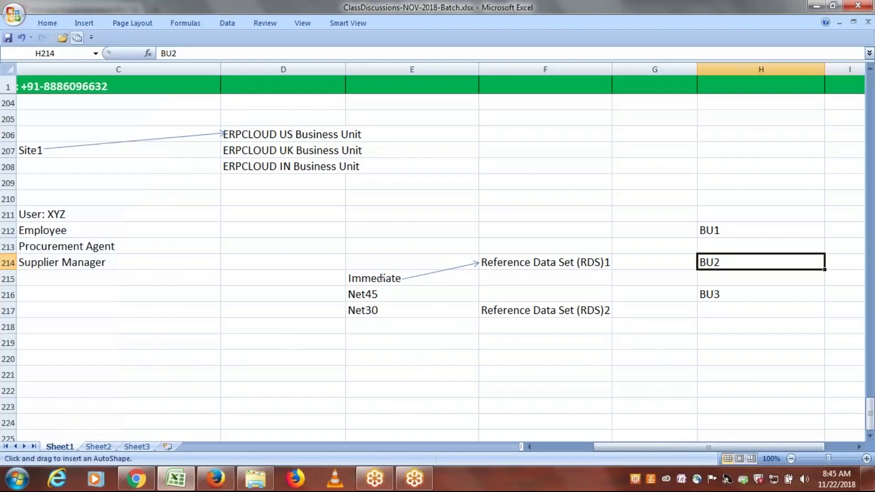
{"action": "left_click_drag", "start_coordinate": [401, 279], "coordinate": [493, 310]}
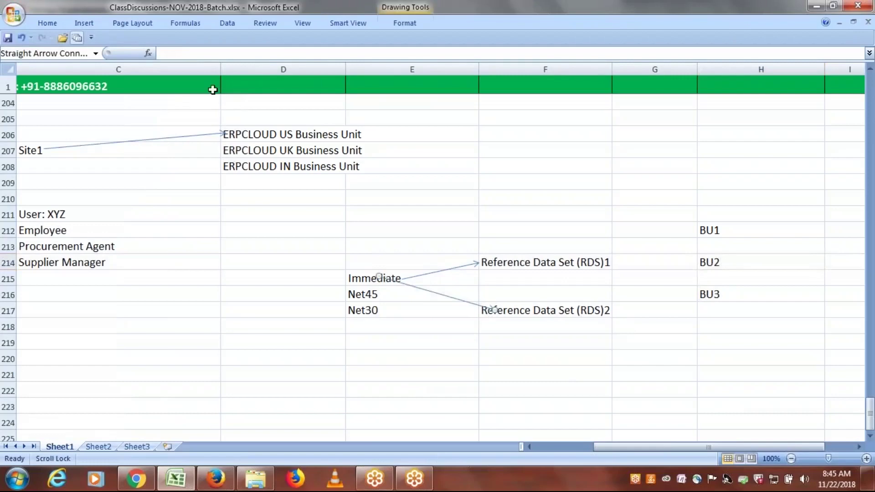
Draw a straight arrow from the Net45 payment term in E216 to the Reference Data Set (RDS)2 label in F217.
{"action": "left_click", "coordinate": [84, 22]}
{"action": "left_click", "coordinate": [141, 53]}
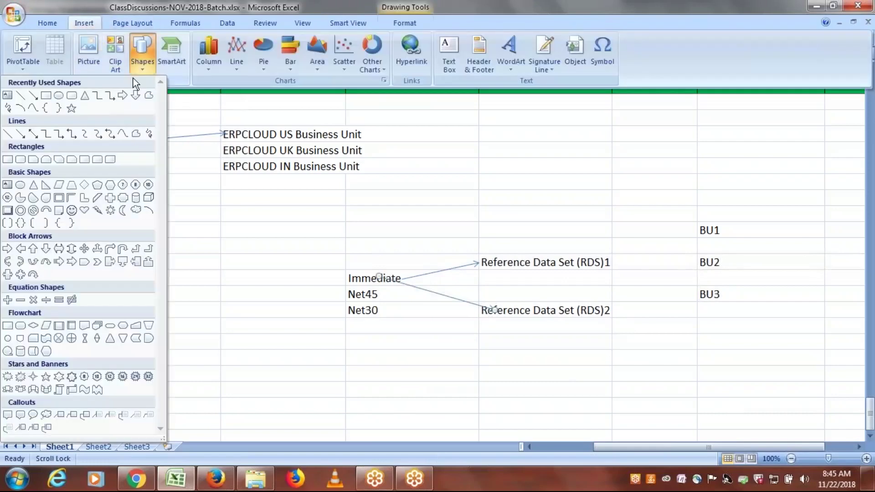
{"action": "left_click", "coordinate": [32, 97]}
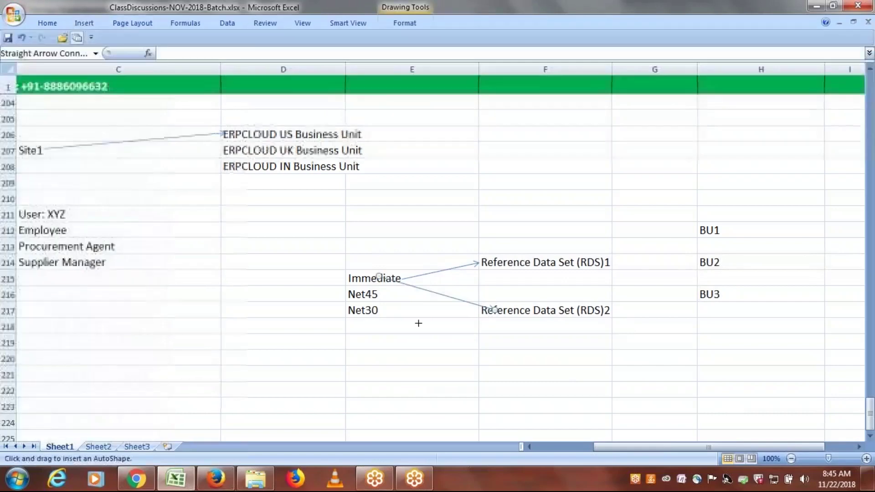
{"action": "left_click_drag", "start_coordinate": [492, 314], "coordinate": [483, 310]}
{"action": "left_click", "coordinate": [729, 409]}
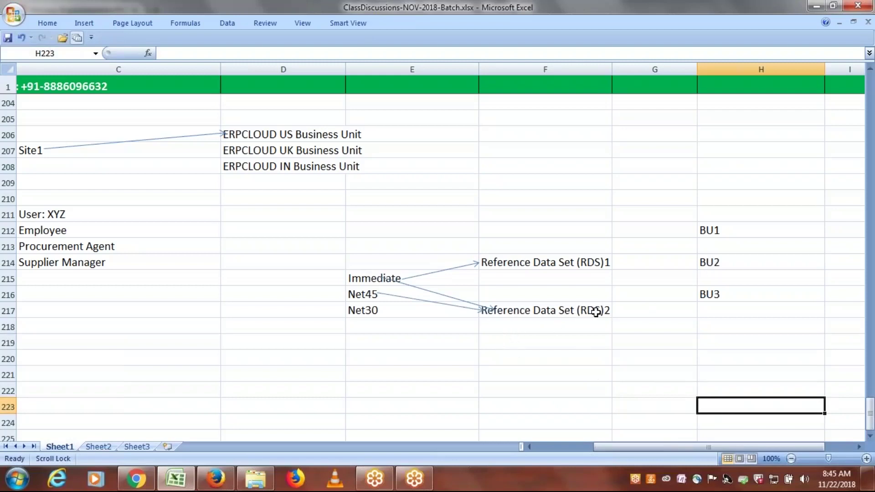
{"action": "left_click", "coordinate": [560, 310]}
{"action": "left_click", "coordinate": [725, 296]}
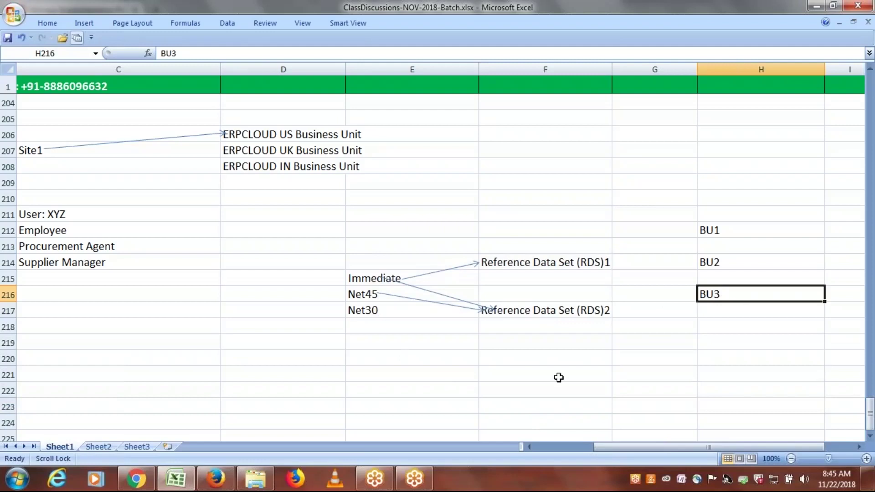
{"action": "left_click", "coordinate": [529, 358]}
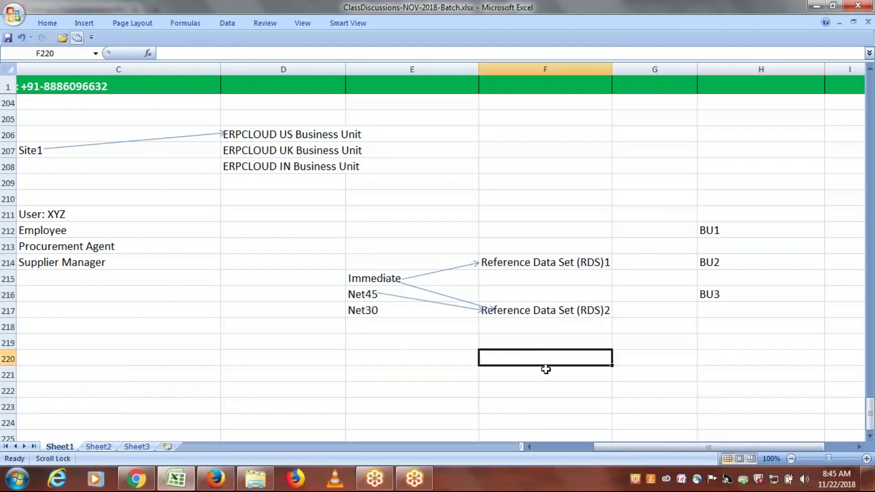
{"action": "left_click", "coordinate": [726, 263]}
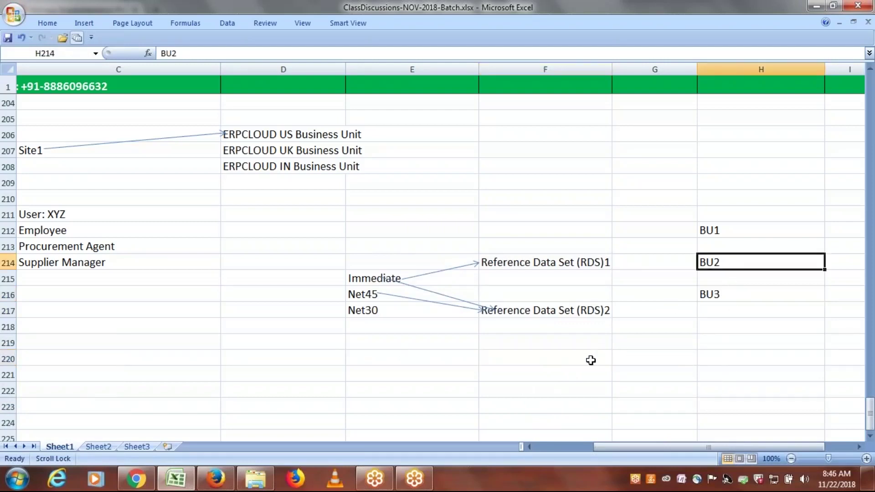
{"action": "left_click", "coordinate": [523, 357]}
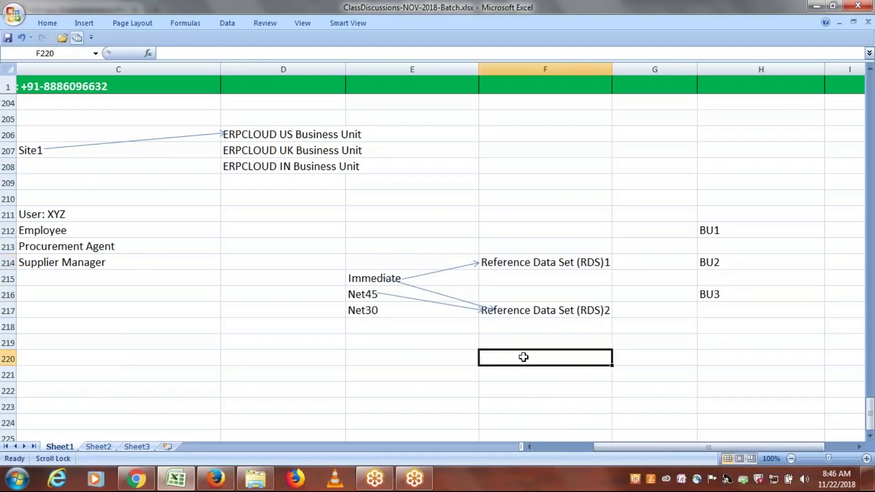
Copy the Reference Data Set (RDS)1 label from F214 into F220 and delete the arrow copied along with it.
{"action": "left_click", "coordinate": [569, 307]}
{"action": "left_click", "coordinate": [577, 261]}
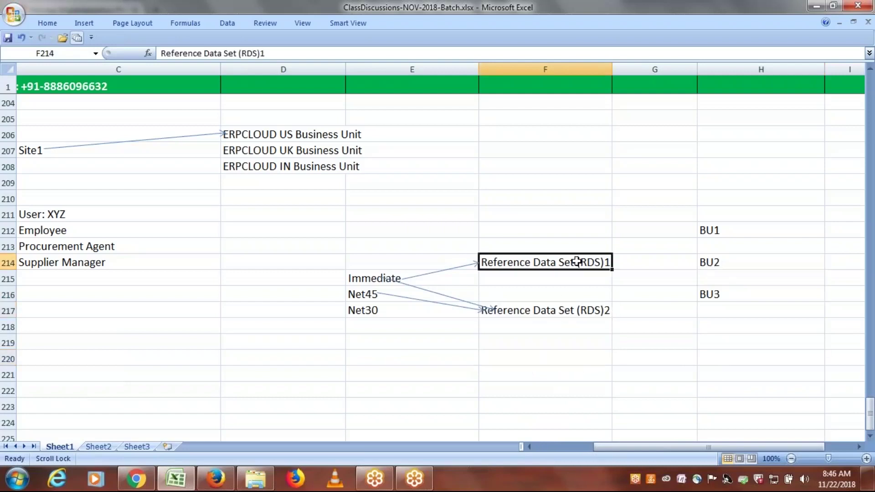
{"action": "key", "text": "ctrl+c"}
{"action": "left_click", "coordinate": [545, 357]}
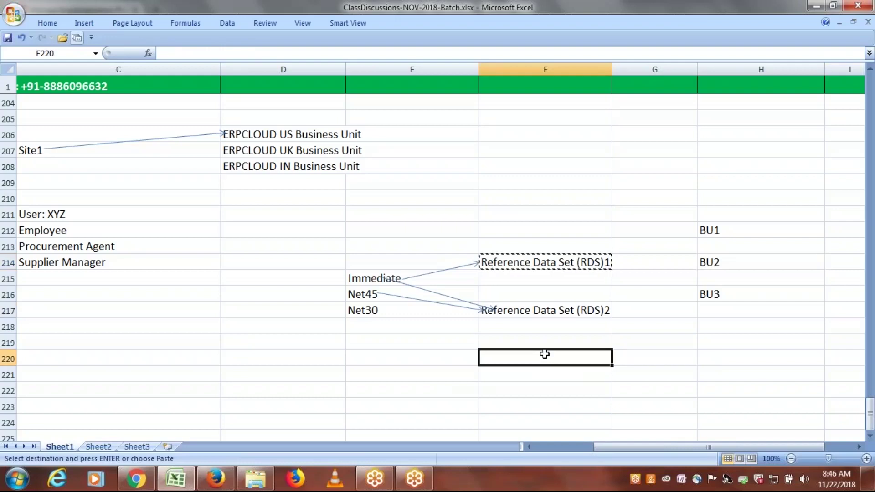
{"action": "key", "text": "ctrl+v"}
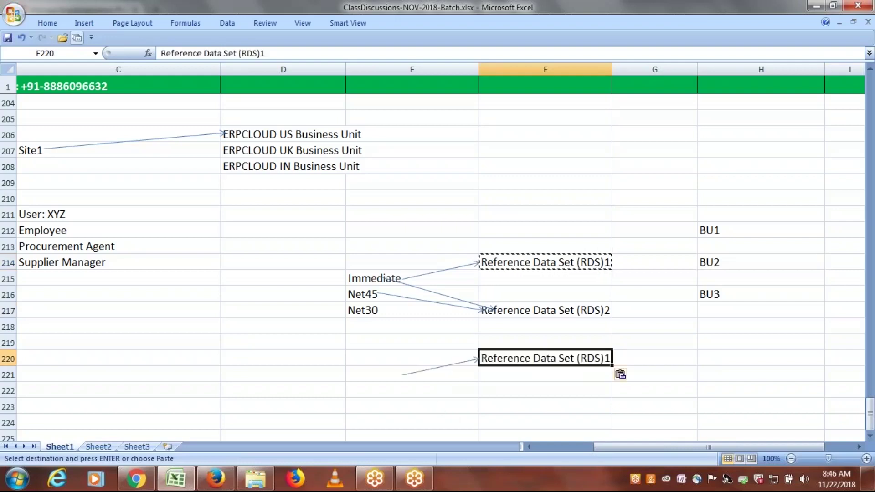
{"action": "left_click", "coordinate": [453, 360]}
{"action": "left_click", "coordinate": [420, 371]}
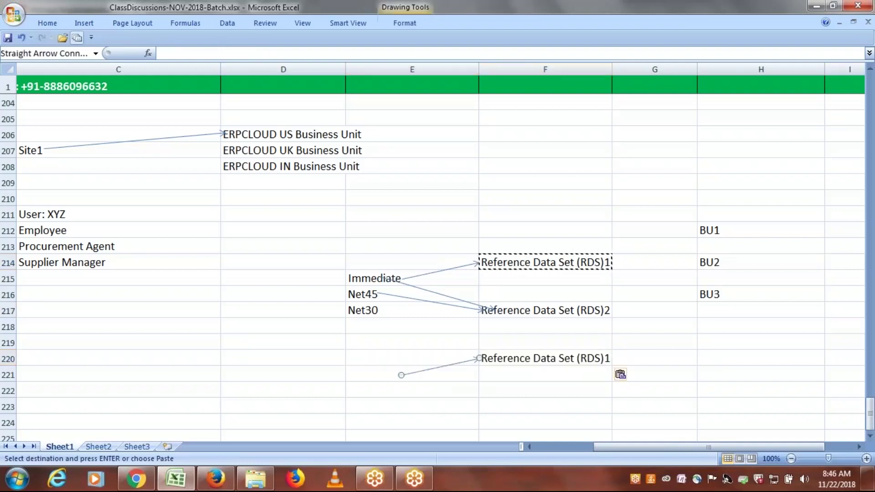
{"action": "key", "text": "Delete"}
Change the copied label in F220 to Reference Data Set (RDS)3.
{"action": "left_click", "coordinate": [607, 360]}
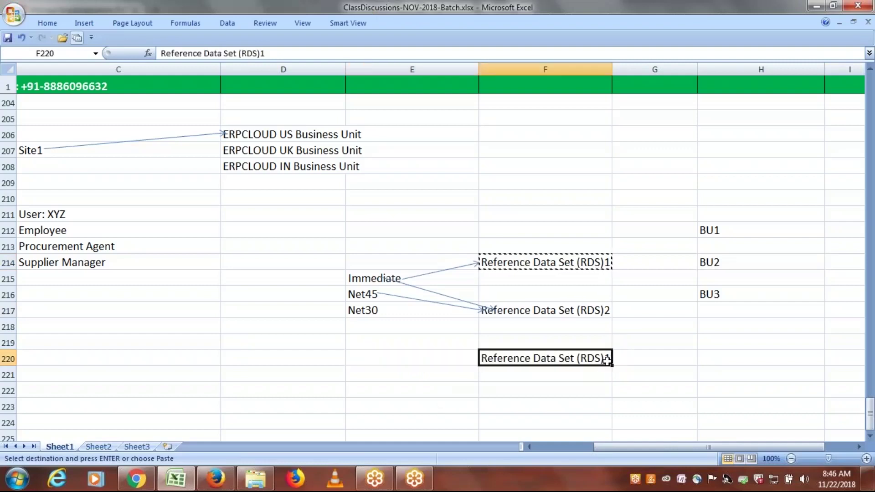
{"action": "double_click", "coordinate": [607, 360]}
{"action": "key", "text": "shift+Left"}
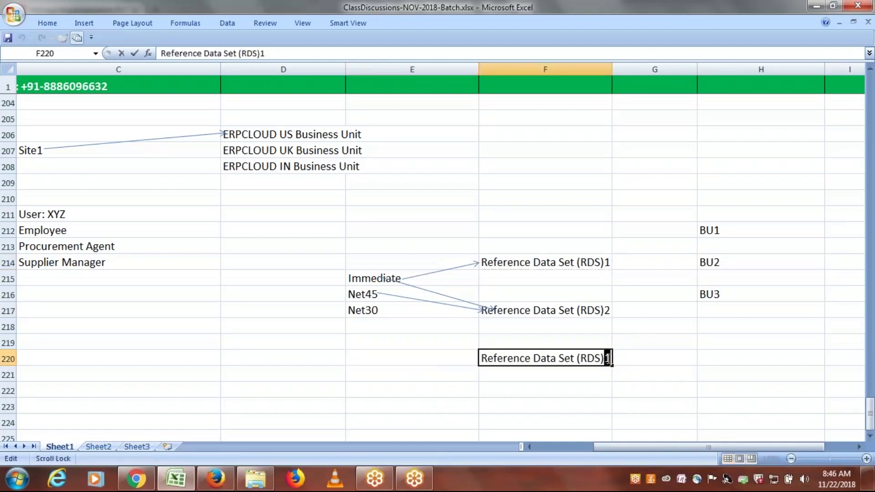
{"action": "type", "text": "3"}
{"action": "key", "text": "Return"}
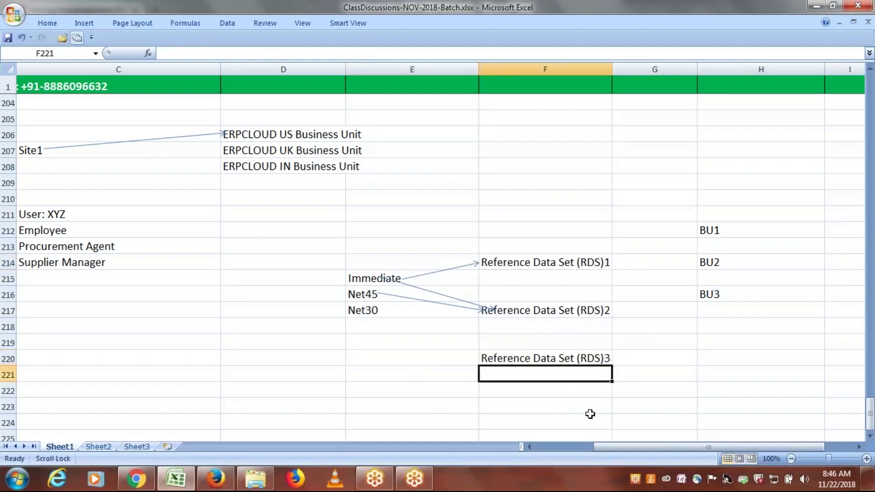
Draw a straight arrow from the Immediate payment term in E215 to the Reference Data Set (RDS)3 label in F220.
{"action": "left_click", "coordinate": [722, 257]}
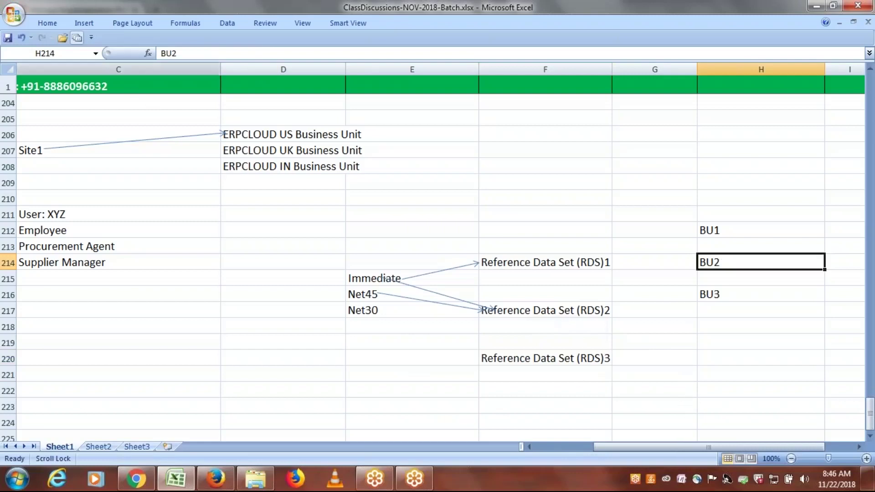
{"action": "left_click", "coordinate": [86, 22]}
{"action": "left_click", "coordinate": [142, 49]}
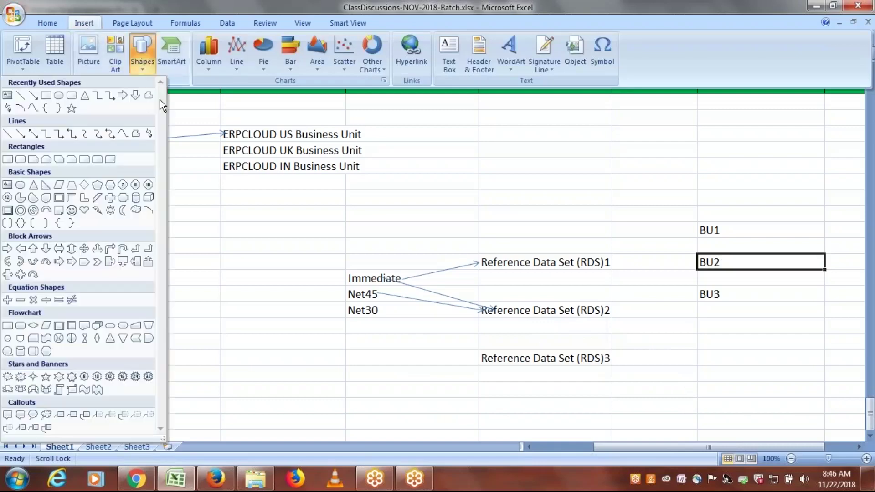
{"action": "left_click", "coordinate": [33, 95]}
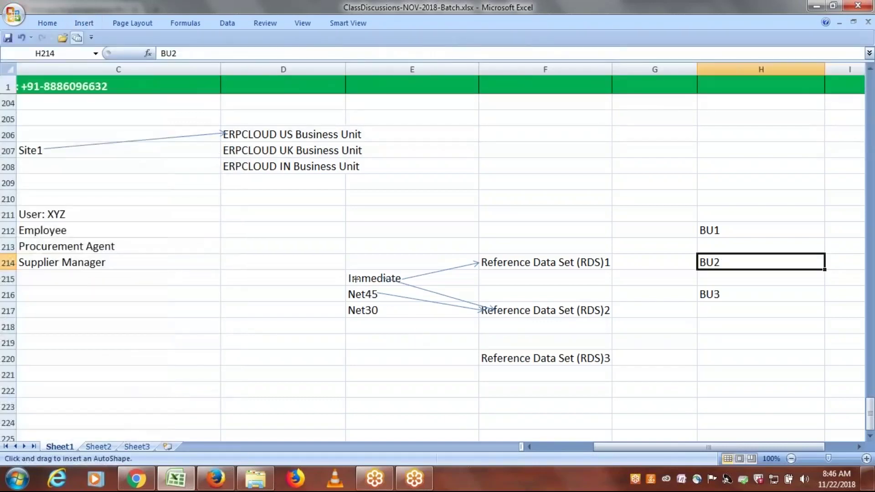
{"action": "left_click_drag", "start_coordinate": [354, 279], "coordinate": [497, 355]}
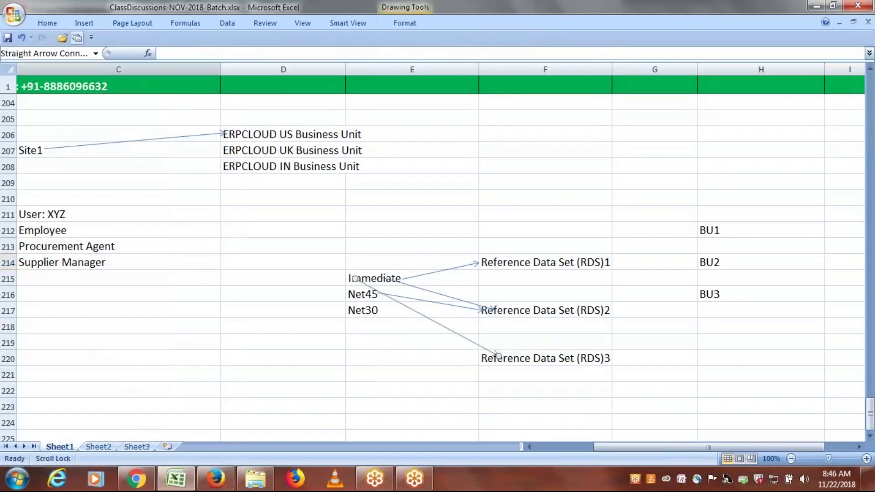
Draw a straight arrow from the Net45 payment term in E216 to the Reference Data Set (RDS)3 label in F220.
{"action": "left_click", "coordinate": [83, 20]}
{"action": "left_click", "coordinate": [142, 53]}
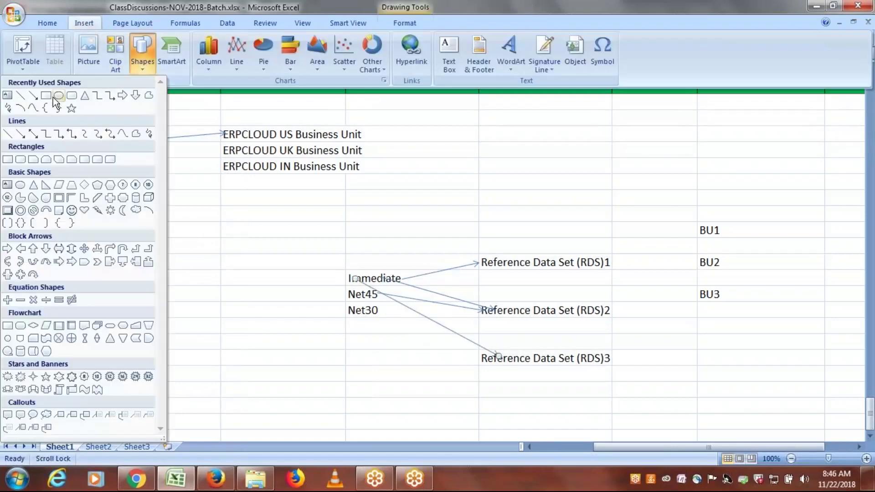
{"action": "left_click", "coordinate": [33, 95]}
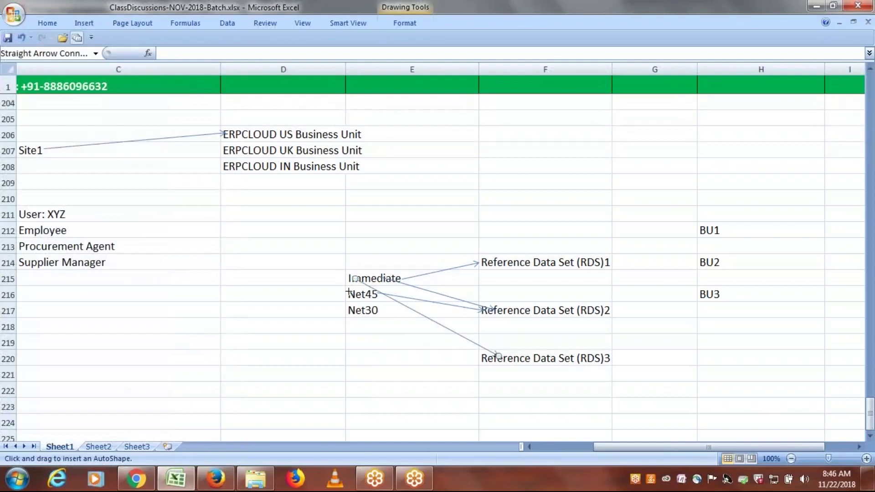
{"action": "left_click_drag", "start_coordinate": [348, 292], "coordinate": [494, 357]}
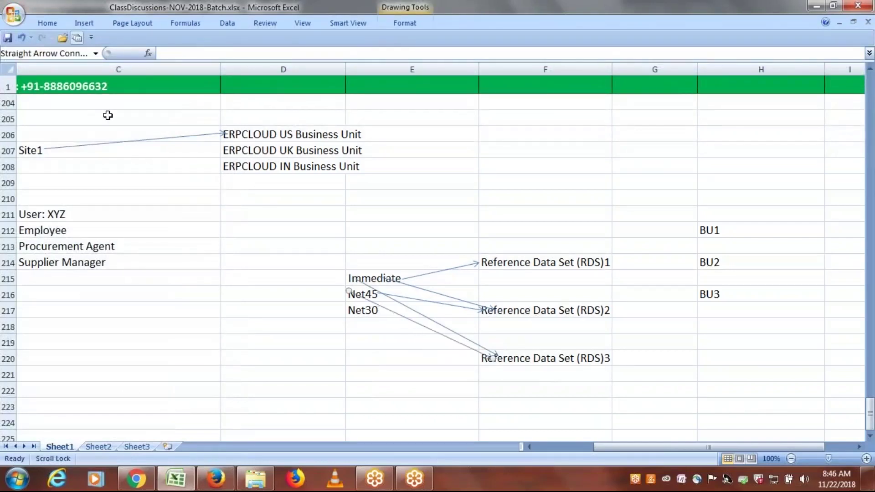
Draw a straight arrow from the Net30 payment term in E217 to the Reference Data Set (RDS)3 label in F220.
{"action": "left_click", "coordinate": [52, 23]}
{"action": "left_click", "coordinate": [92, 23]}
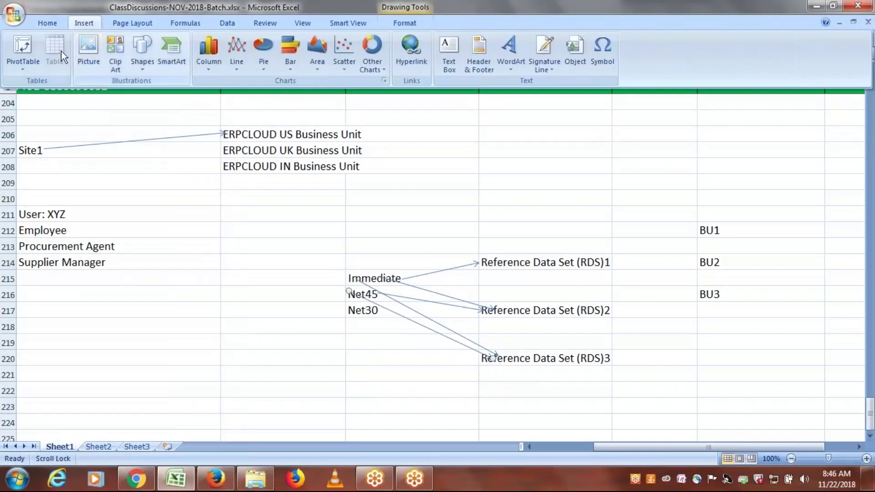
{"action": "left_click", "coordinate": [135, 53]}
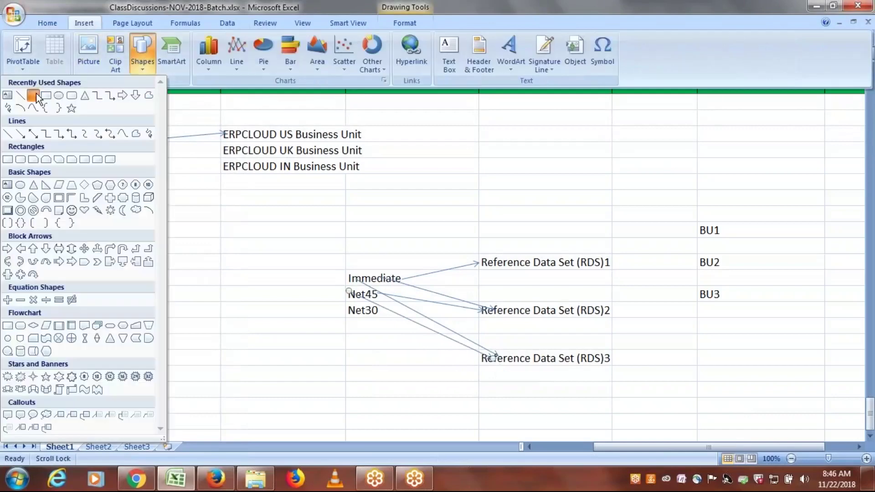
{"action": "left_click", "coordinate": [33, 95]}
{"action": "left_click_drag", "start_coordinate": [349, 311], "coordinate": [482, 358]}
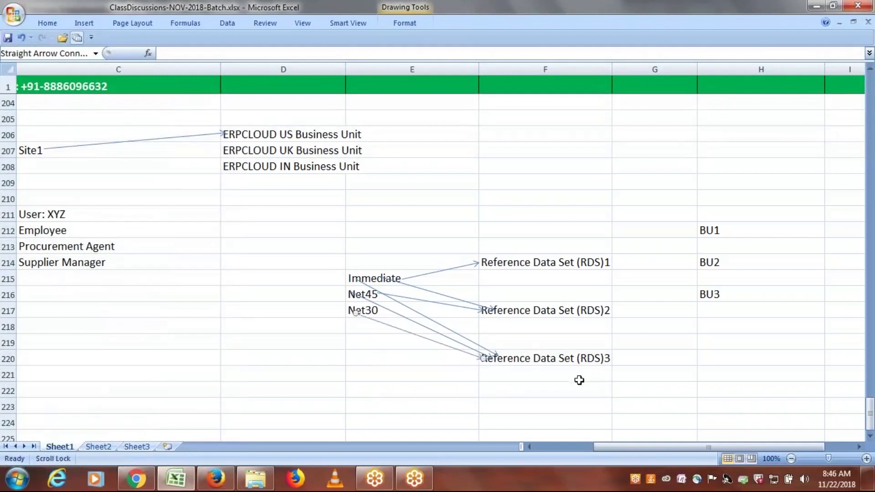
Draw a straight arrow from the Reference Data Set (RDS)3 label in F220 to BU2 in H214.
{"action": "left_click", "coordinate": [82, 22]}
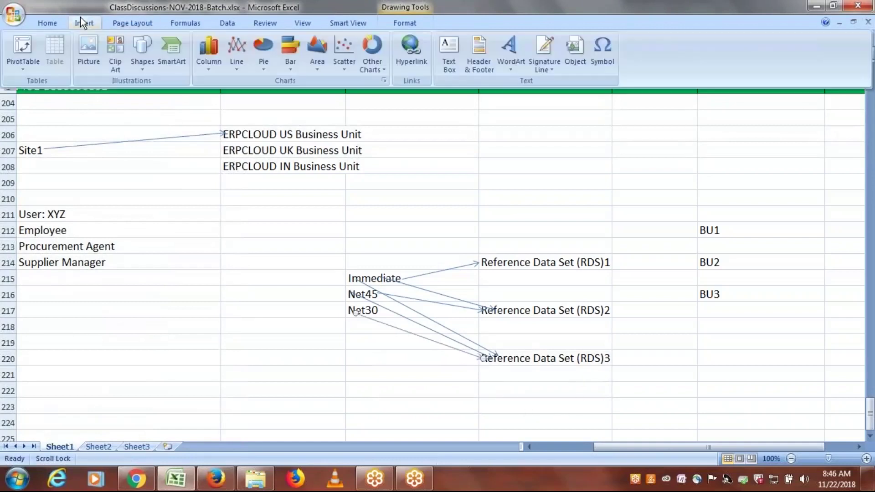
{"action": "left_click", "coordinate": [139, 59]}
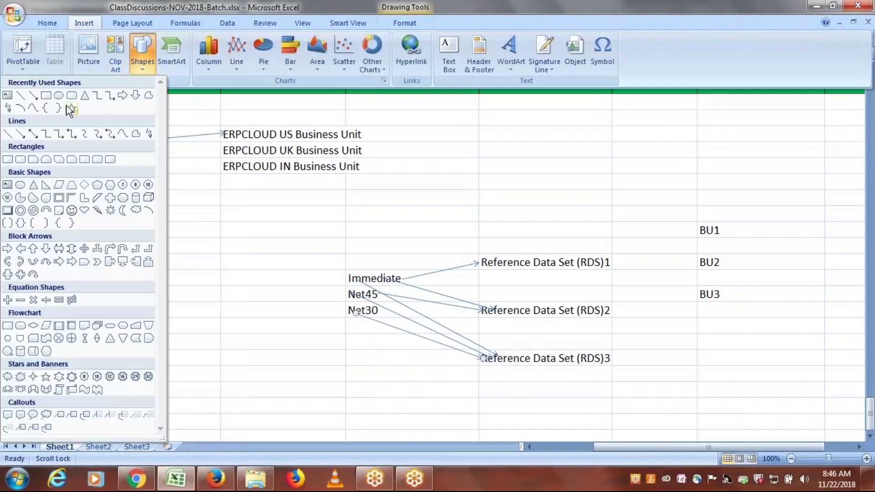
{"action": "left_click", "coordinate": [20, 133]}
{"action": "left_click_drag", "start_coordinate": [611, 358], "coordinate": [702, 264]}
{"action": "left_click", "coordinate": [736, 408]}
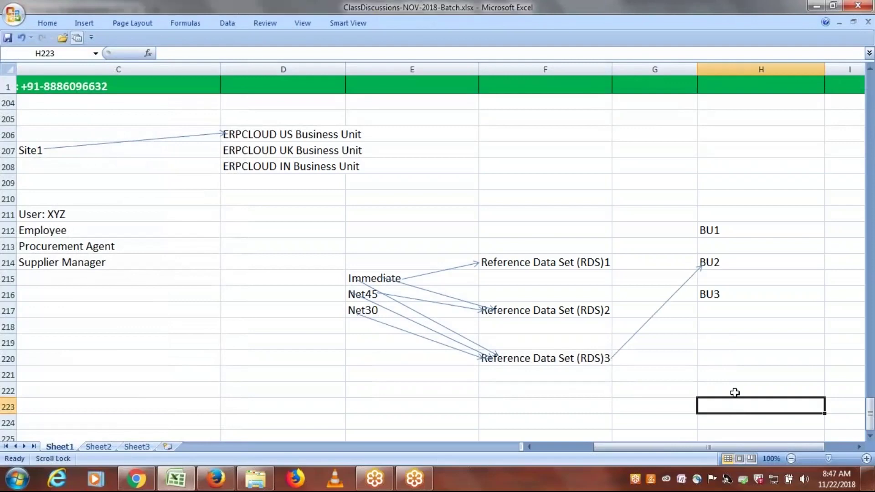
Draw a straight arrow from the Reference Data Set (RDS)1 label in F214 to BU1 in H212.
{"action": "left_click", "coordinate": [92, 22]}
{"action": "left_click", "coordinate": [136, 68]}
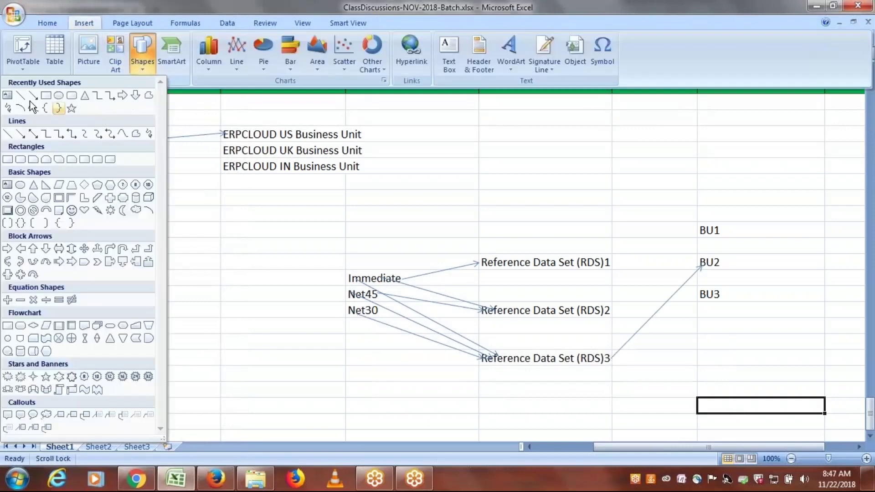
{"action": "left_click", "coordinate": [33, 95]}
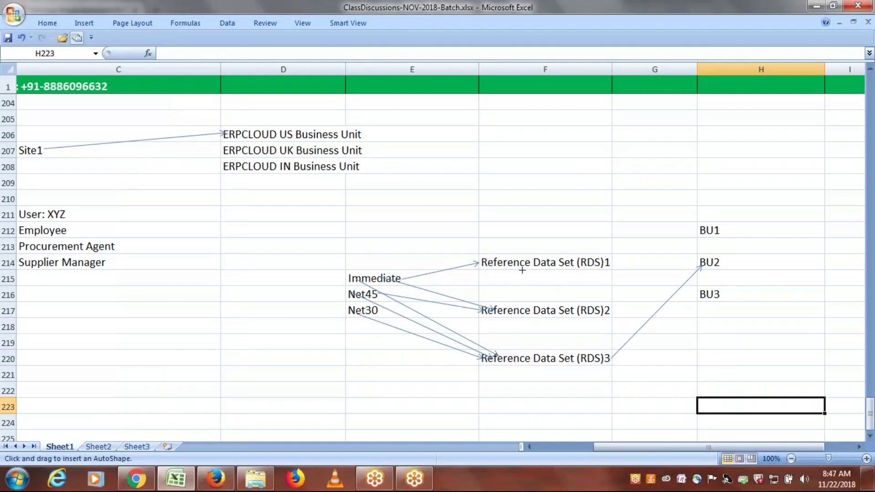
{"action": "left_click_drag", "start_coordinate": [610, 263], "coordinate": [699, 232]}
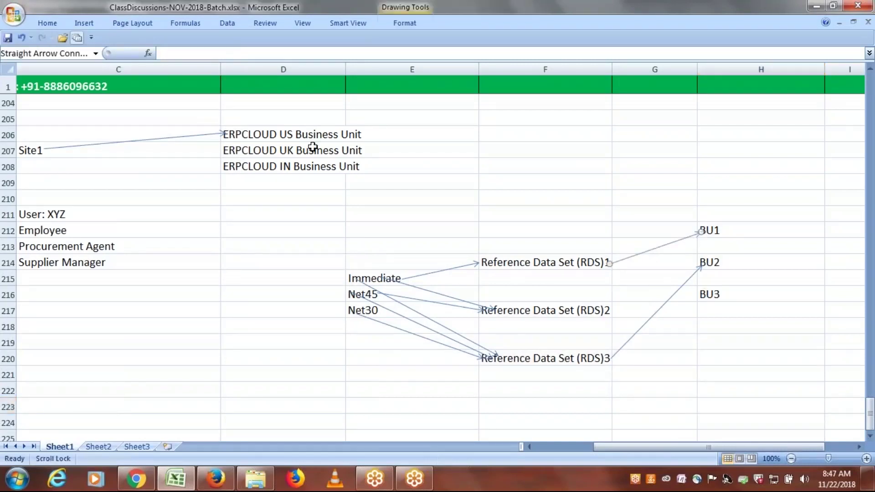
Draw a straight arrow from the Reference Data Set (RDS)2 label in F217 to BU3 in H216.
{"action": "left_click", "coordinate": [93, 20]}
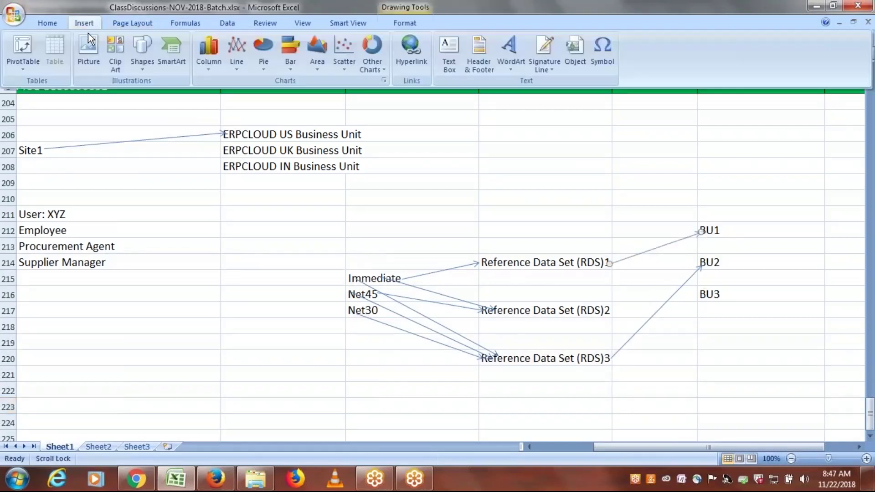
{"action": "left_click", "coordinate": [142, 54]}
{"action": "left_click", "coordinate": [32, 95]}
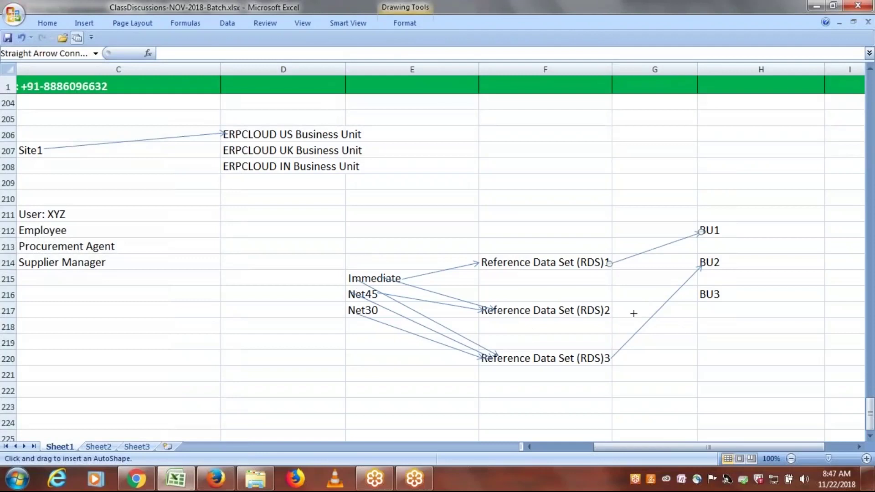
{"action": "left_click_drag", "start_coordinate": [623, 309], "coordinate": [700, 297]}
{"action": "left_click", "coordinate": [783, 353]}
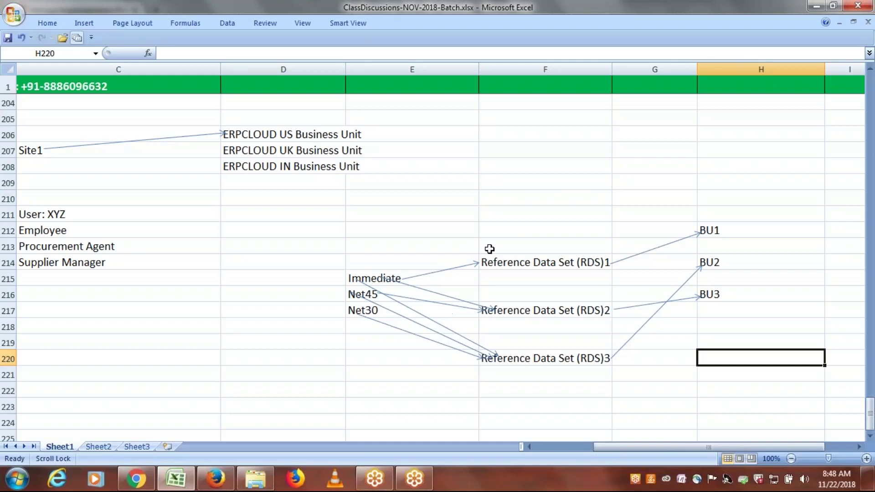
Enter the heading Reference Data Set (RDS) in cell F210, above the three data set labels.
{"action": "left_click", "coordinate": [493, 197]}
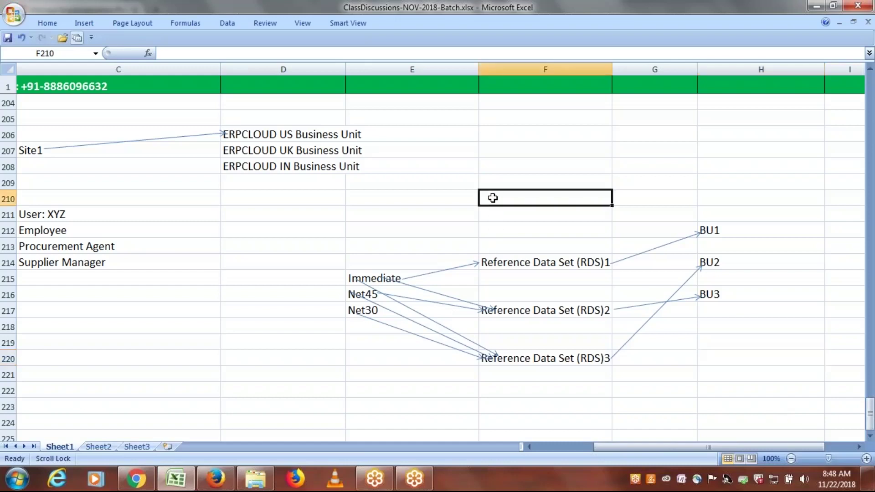
{"action": "type", "text": "Reference"}
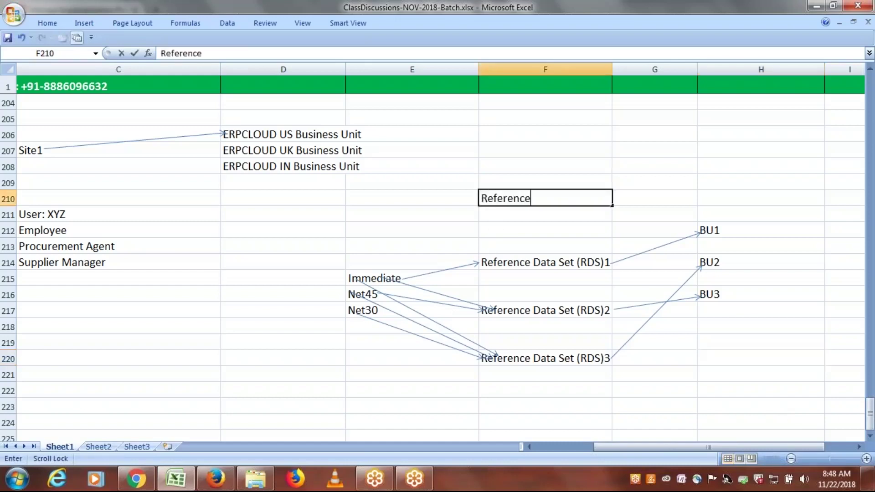
{"action": "type", "text": " Data Set"}
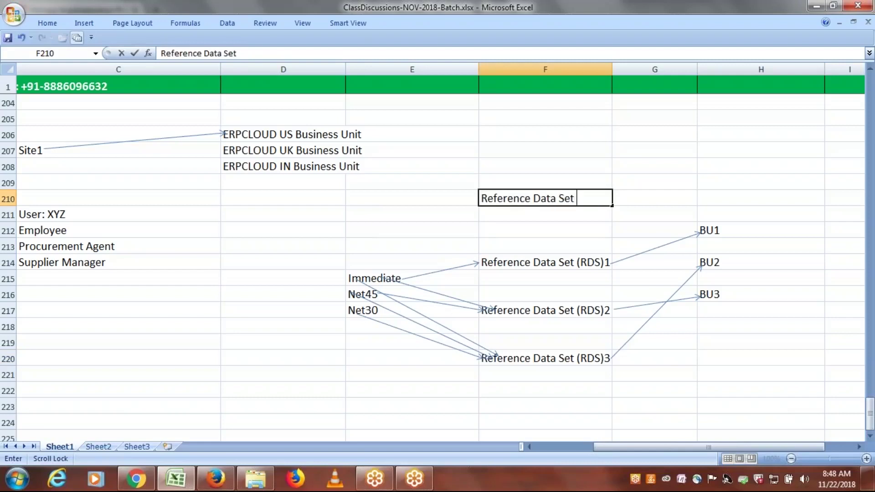
{"action": "type", "text": " (RDS)"}
{"action": "key", "text": "ctrl+Return"}
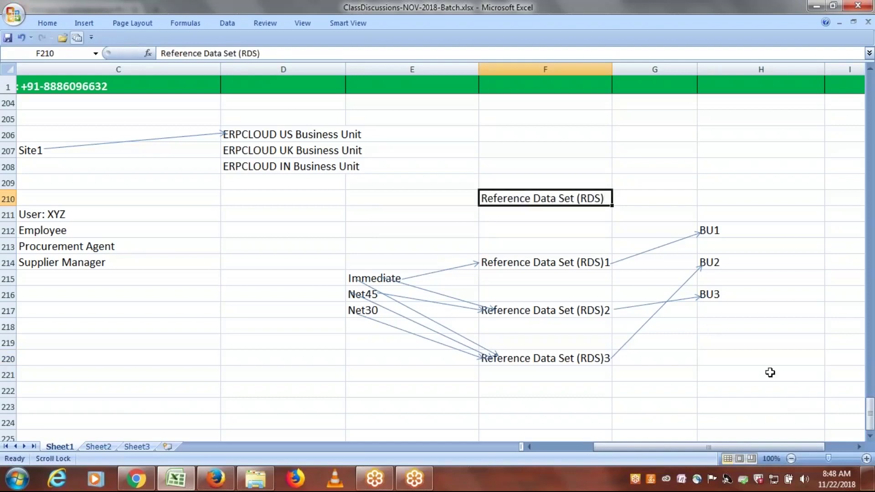
{"action": "left_click", "coordinate": [769, 374]}
{"action": "left_click_drag", "start_coordinate": [742, 223], "coordinate": [748, 291]}
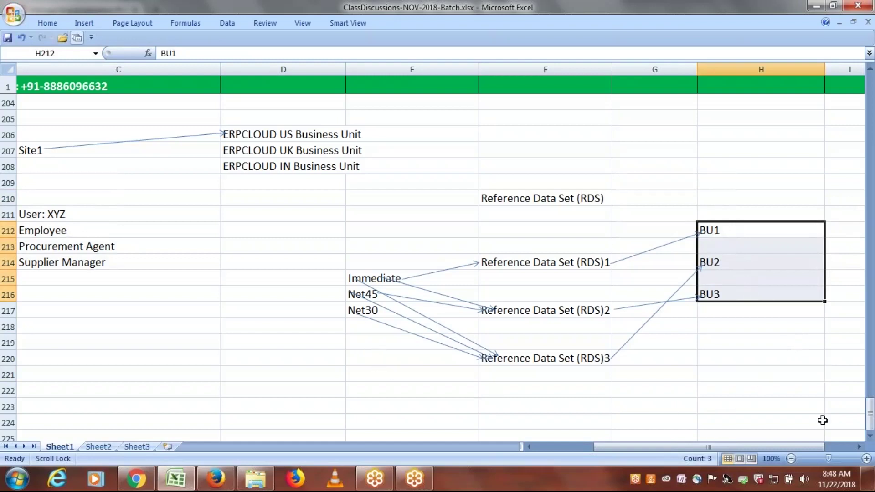
{"action": "left_click", "coordinate": [800, 385]}
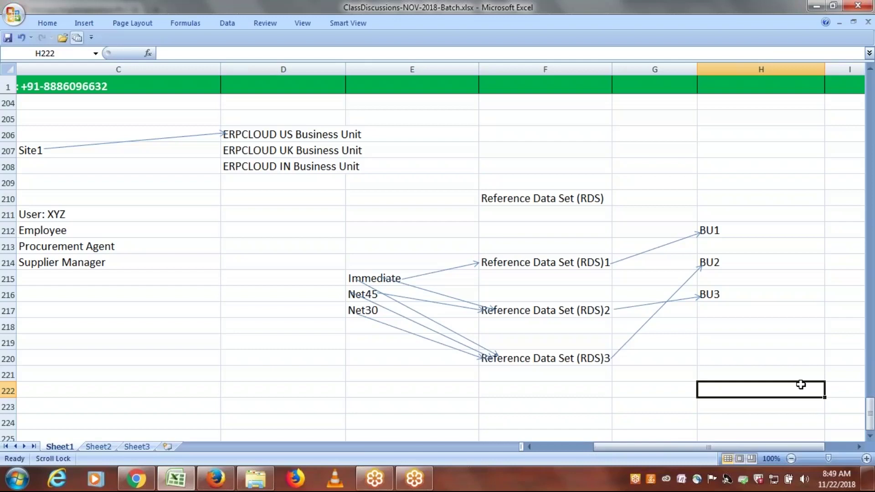
Draw an arrow from Net30 to Reference Data Set (RDS)1 in the payment terms diagram.
{"action": "left_click", "coordinate": [546, 263]}
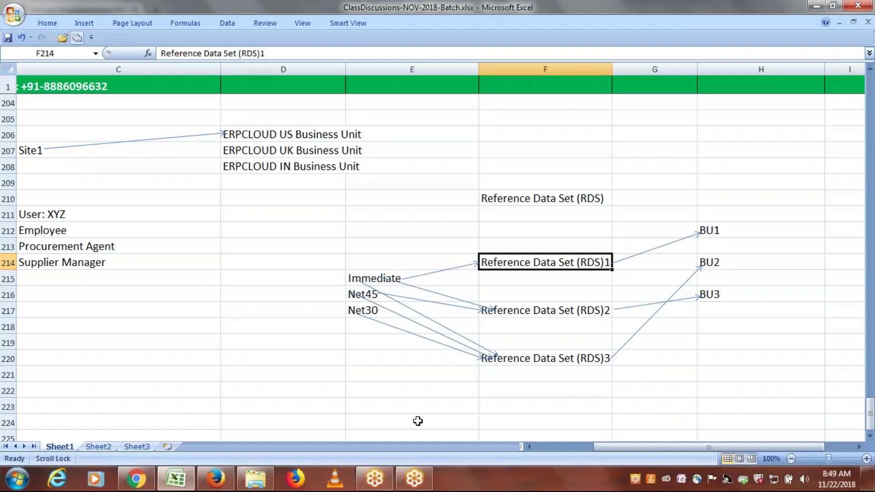
{"action": "left_click", "coordinate": [91, 23]}
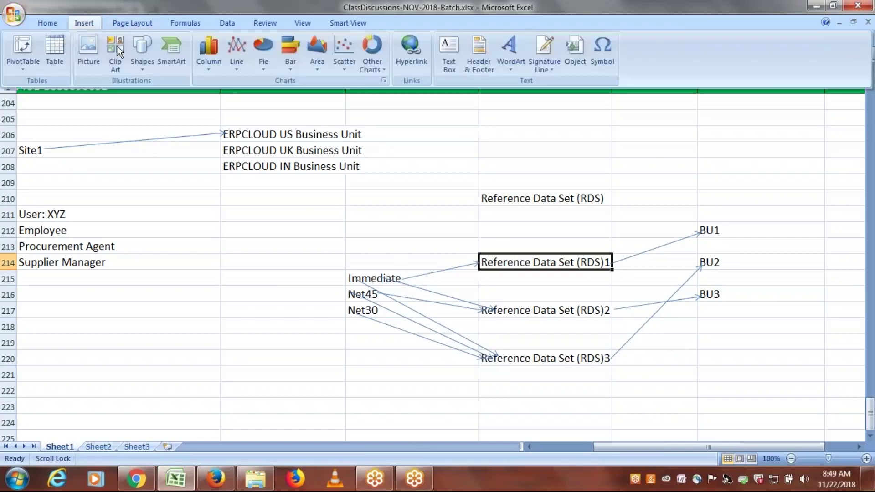
{"action": "left_click", "coordinate": [141, 51]}
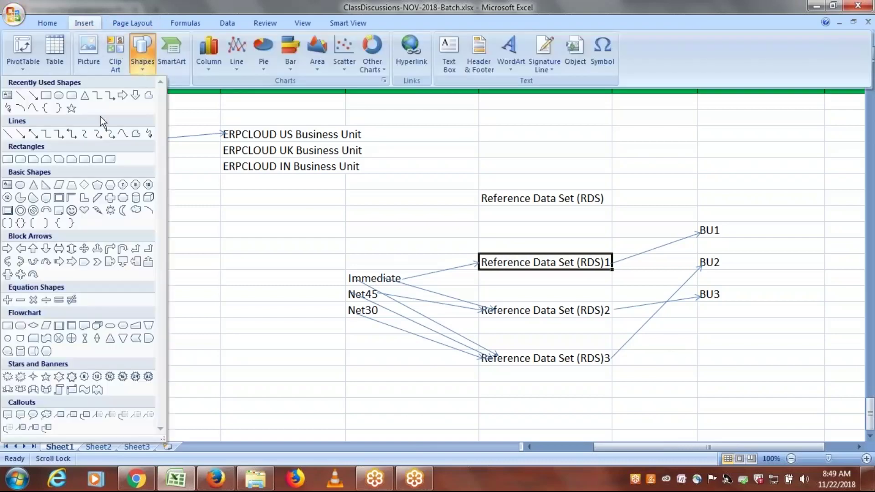
{"action": "left_click", "coordinate": [33, 95]}
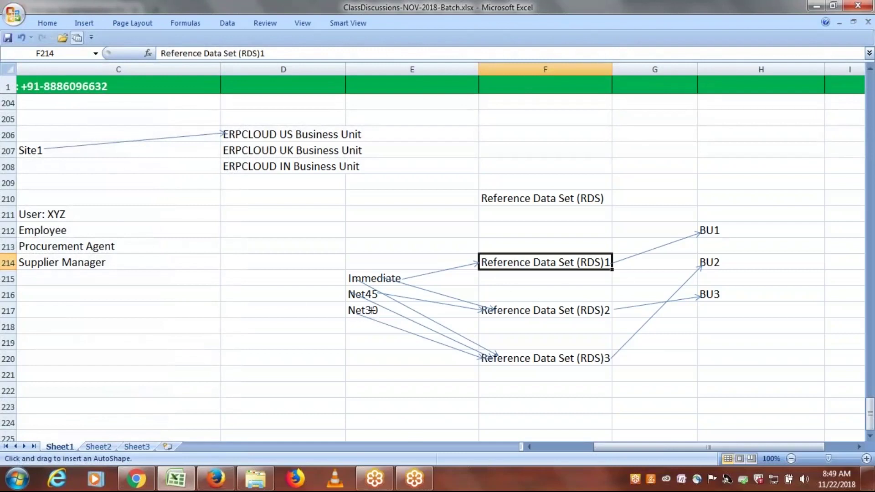
{"action": "left_click_drag", "start_coordinate": [372, 311], "coordinate": [490, 265]}
{"action": "left_click", "coordinate": [717, 229]}
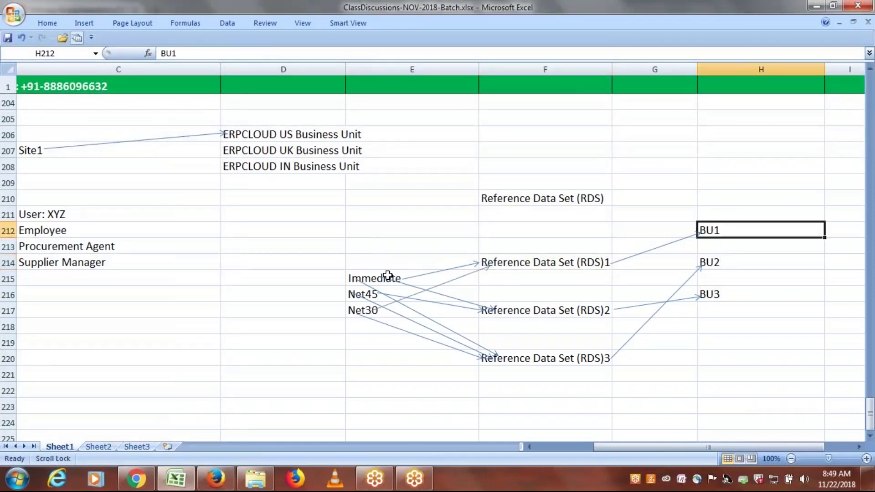
{"action": "left_click", "coordinate": [526, 263]}
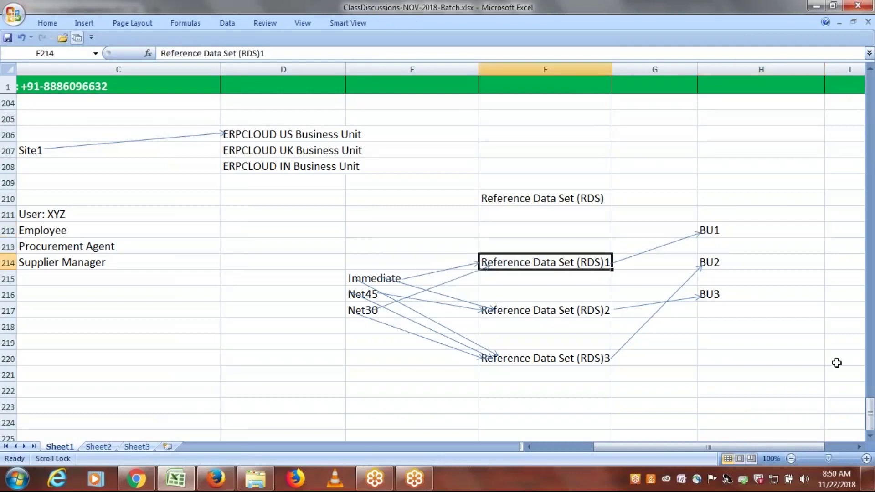
{"action": "left_click", "coordinate": [807, 374]}
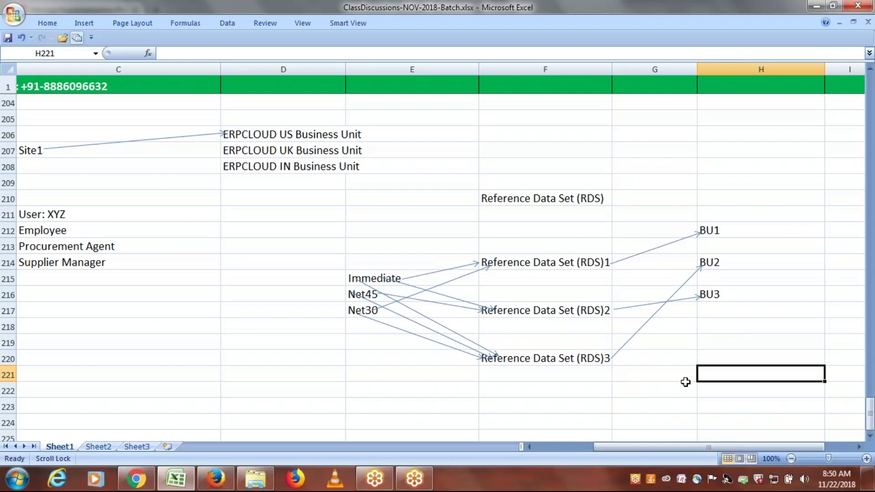
{"action": "left_click", "coordinate": [670, 391]}
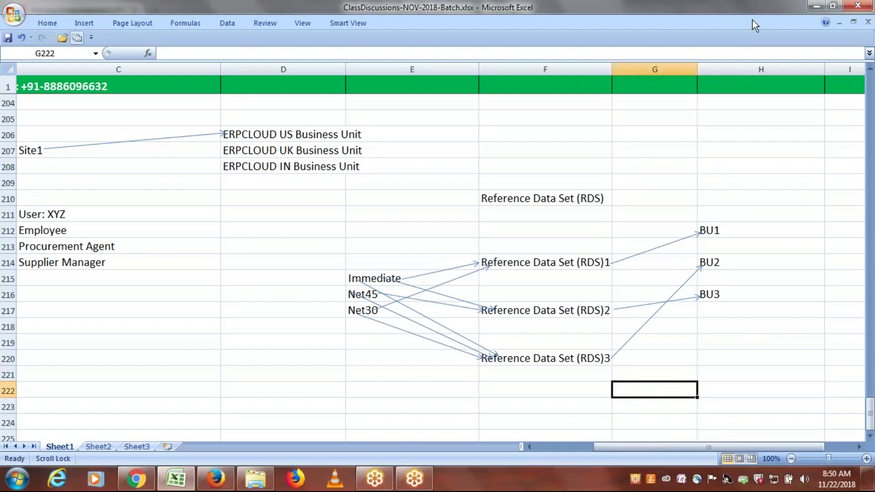
{"action": "left_click", "coordinate": [731, 12]}
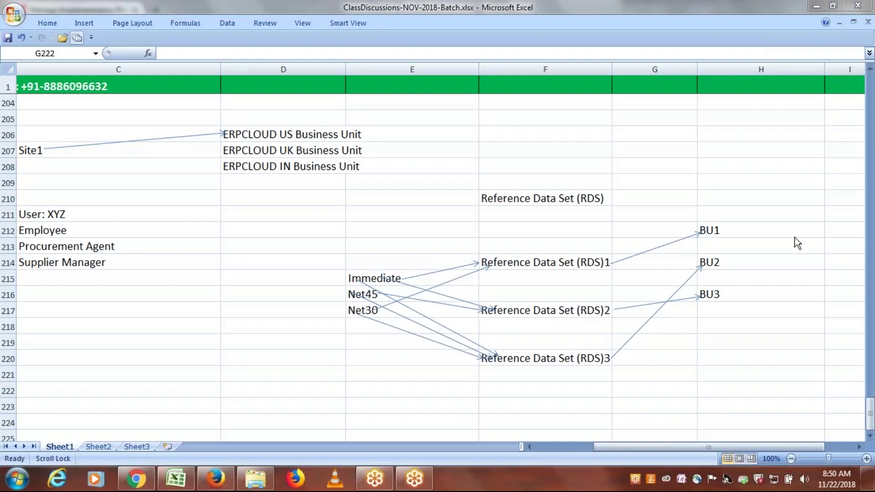
{"action": "left_click", "coordinate": [714, 379]}
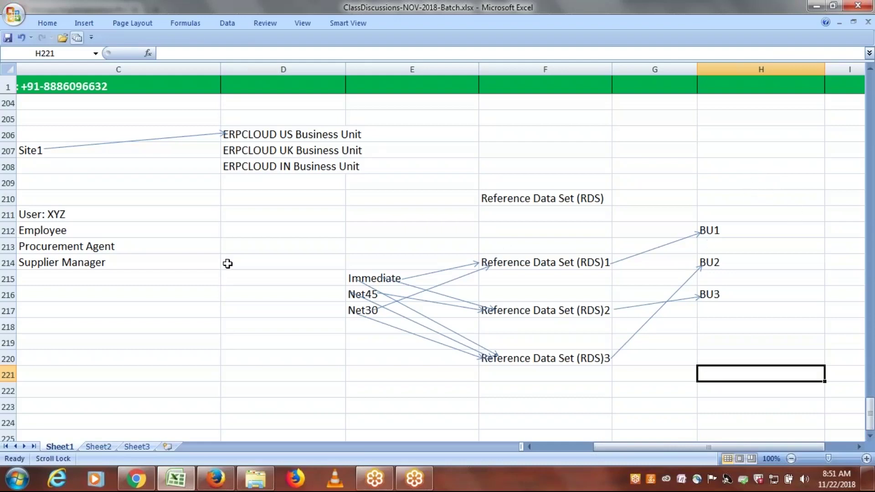
Review the setup tasks for creating and assigning reference data sets alongside the diagram linking payment terms, RDS and business units.
{"action": "left_click_drag", "start_coordinate": [622, 447], "coordinate": [504, 451]}
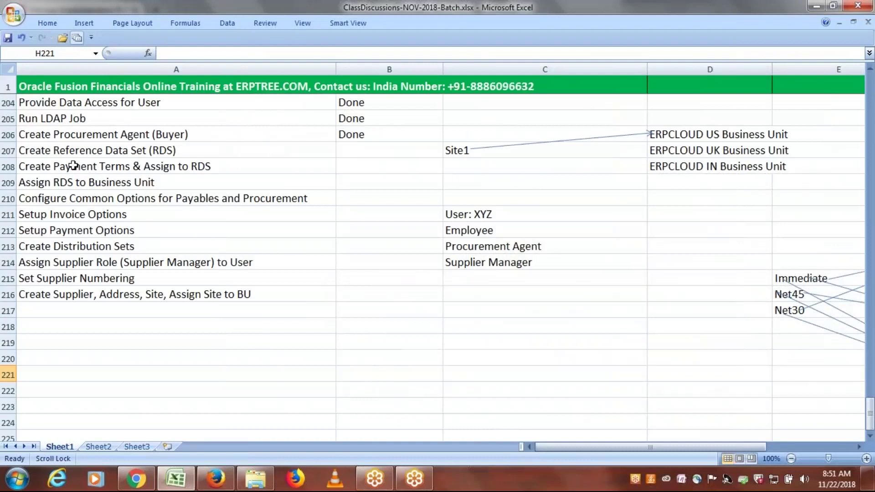
{"action": "left_click", "coordinate": [45, 183]}
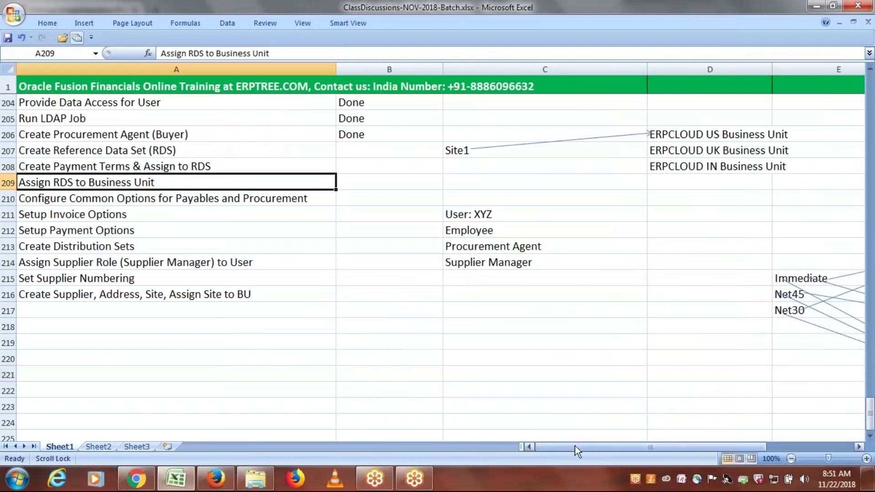
{"action": "left_click_drag", "start_coordinate": [575, 446], "coordinate": [656, 450]}
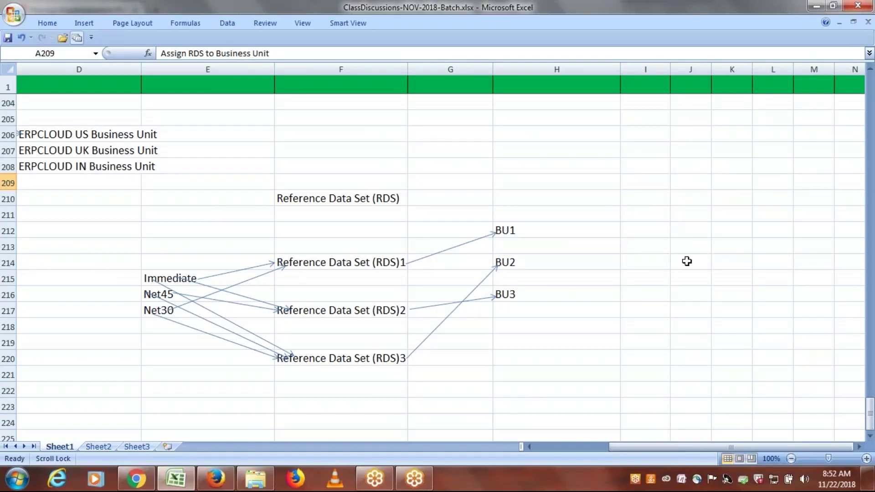
{"action": "left_click", "coordinate": [687, 261]}
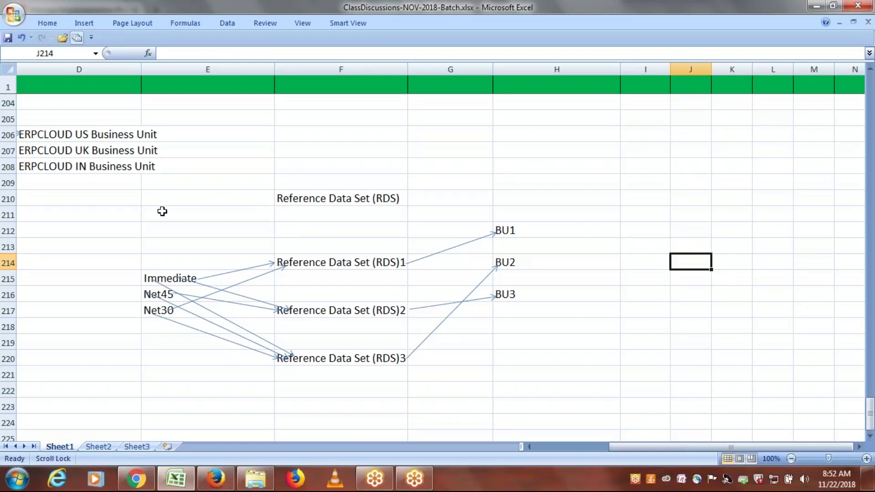
{"action": "left_click_drag", "start_coordinate": [158, 201], "coordinate": [553, 368]}
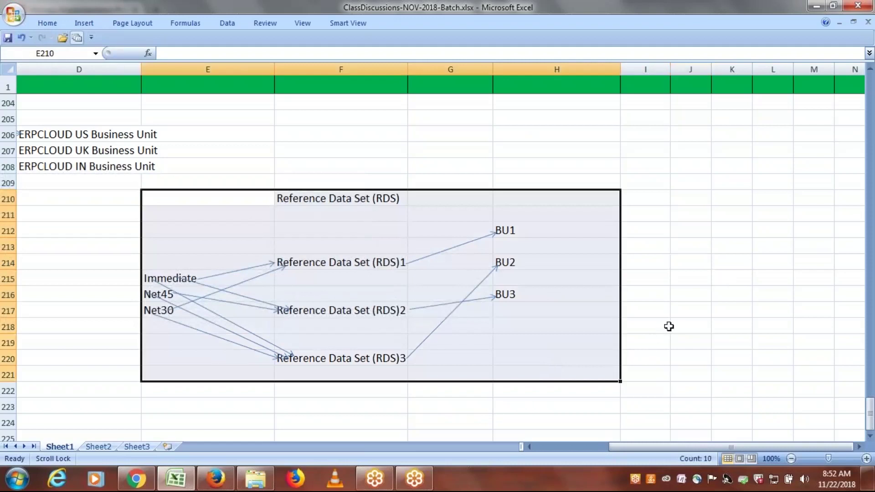
{"action": "left_click", "coordinate": [679, 305]}
{"action": "left_click_drag", "start_coordinate": [196, 197], "coordinate": [544, 388]}
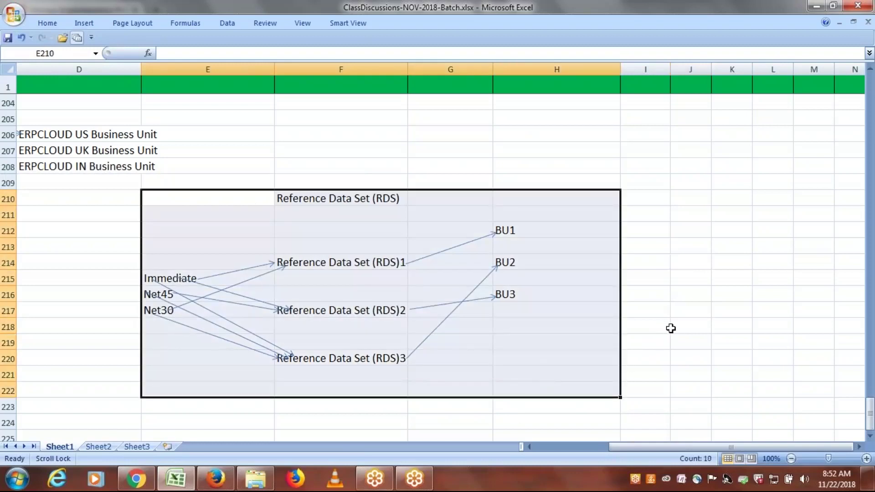
{"action": "left_click", "coordinate": [692, 310]}
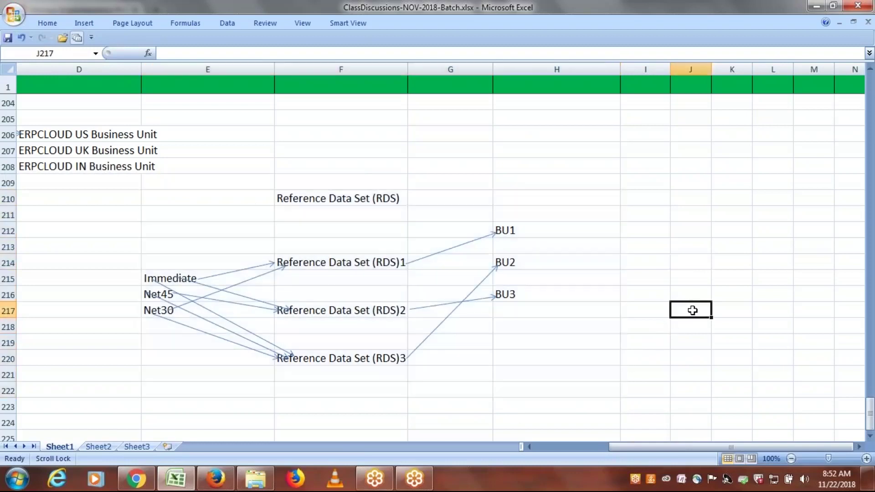
{"action": "left_click_drag", "start_coordinate": [713, 445], "coordinate": [599, 449]}
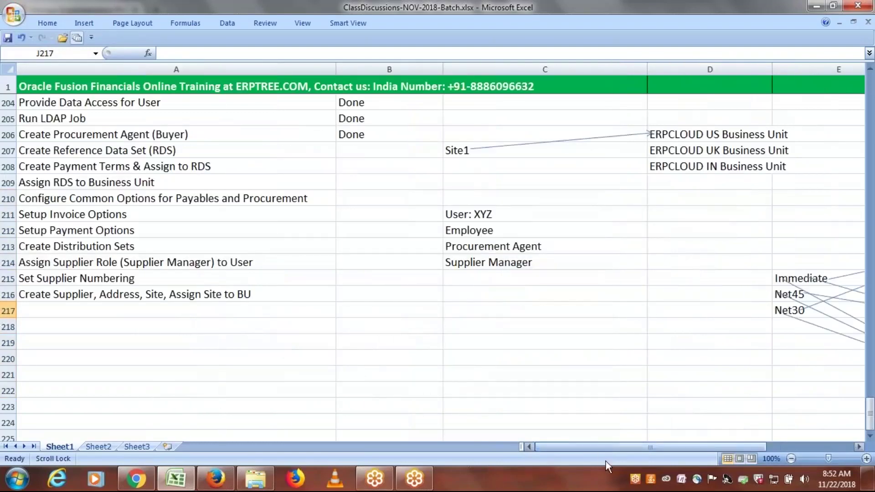
{"action": "left_click", "coordinate": [142, 150]}
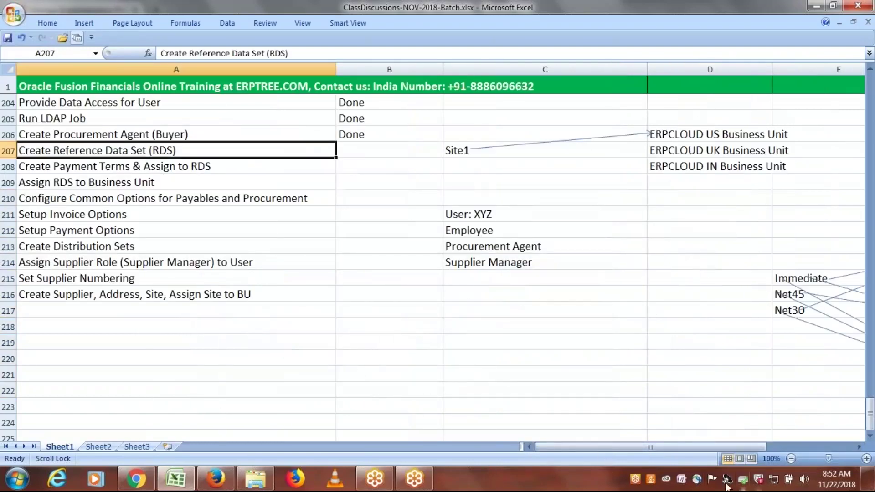
{"action": "left_click_drag", "start_coordinate": [633, 451], "coordinate": [685, 457]}
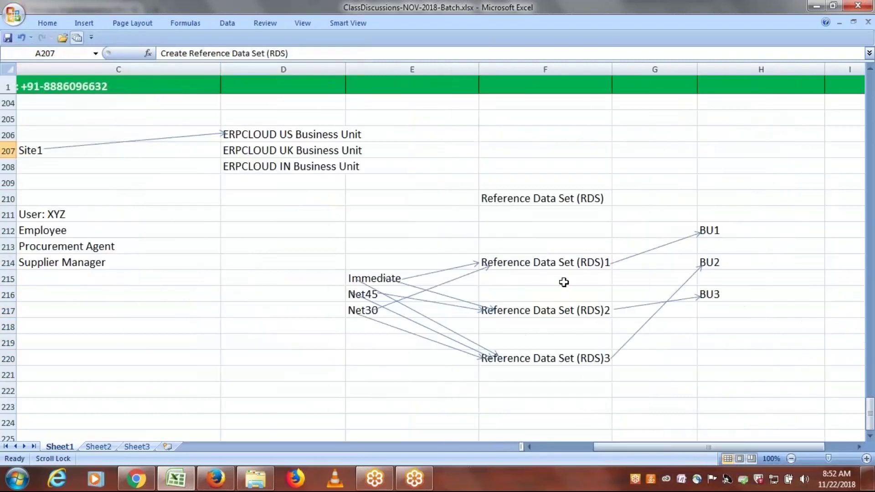
{"action": "left_click", "coordinate": [547, 267]}
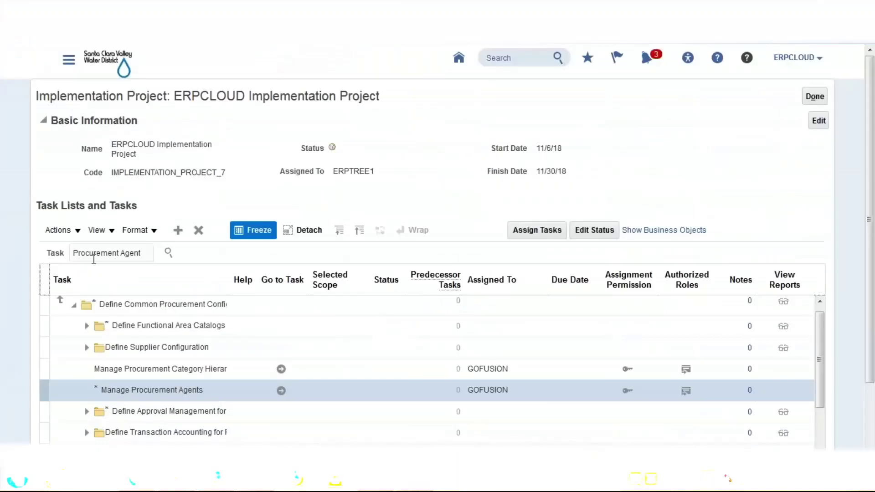
Search the implementation project's tasks for "Reference Data Sets" and go to the Manage Reference Data Sets task under Define Extensions for Financials.
{"action": "triple_click", "coordinate": [148, 249]}
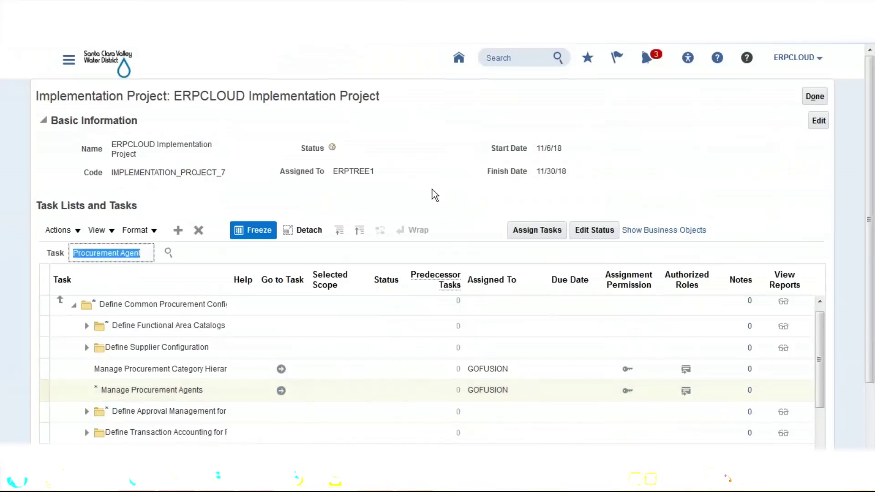
{"action": "type", "text": "r"}
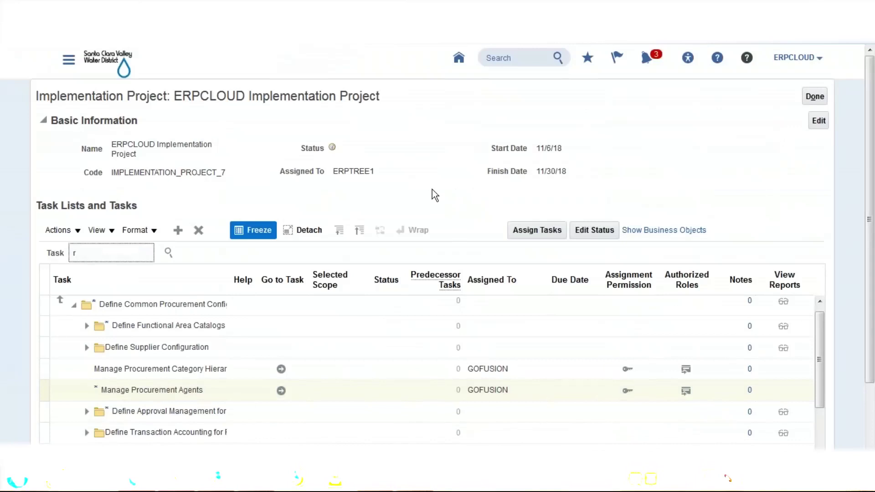
{"action": "type", "text": "Reference Data Sets"}
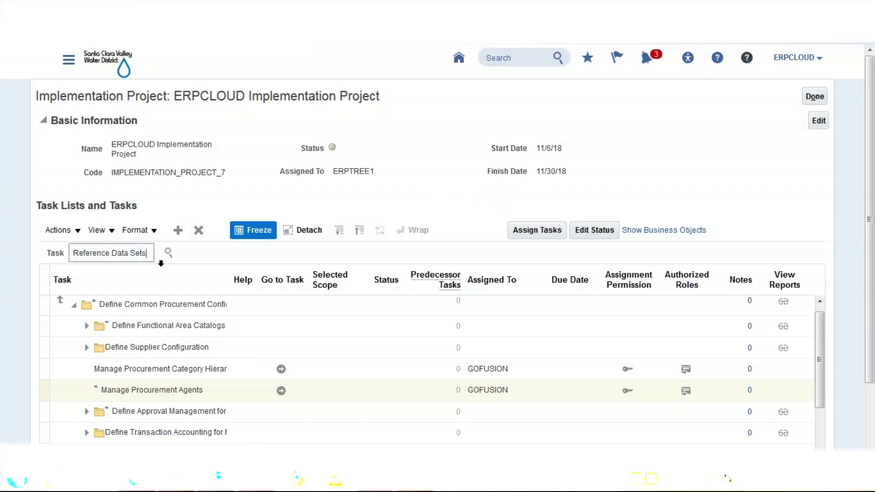
{"action": "left_click", "coordinate": [168, 253]}
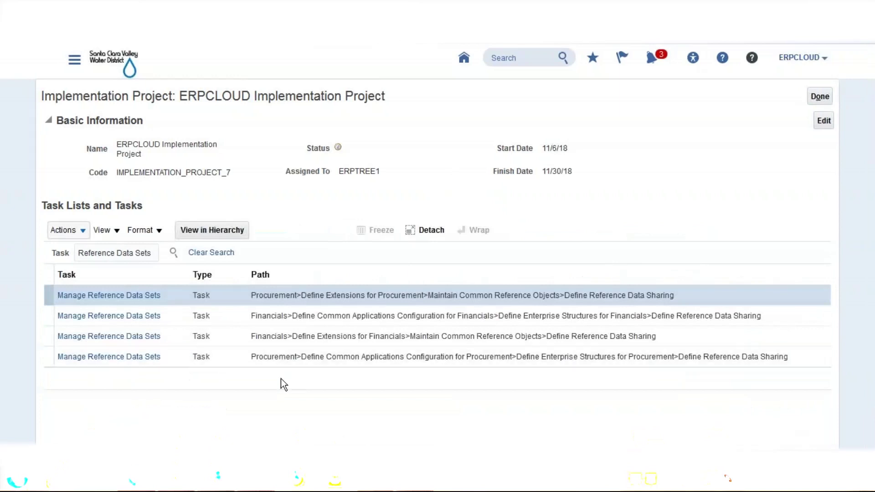
{"action": "left_click", "coordinate": [136, 338]}
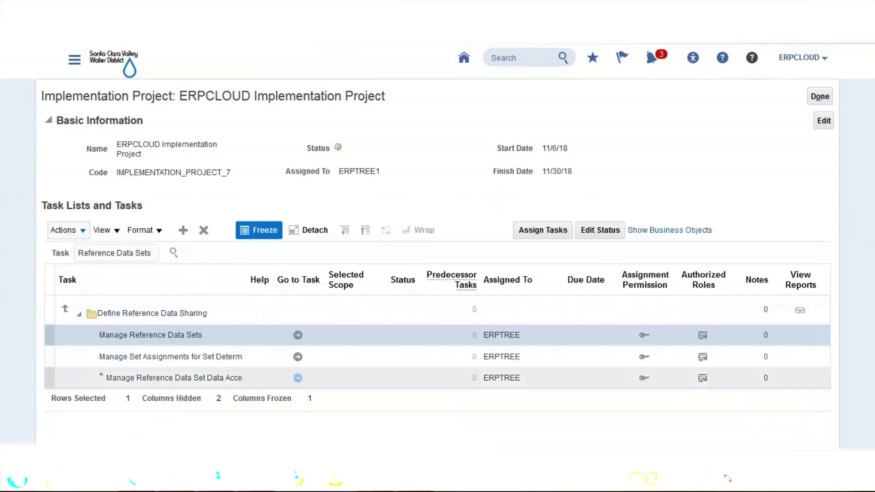
{"action": "left_click", "coordinate": [298, 335]}
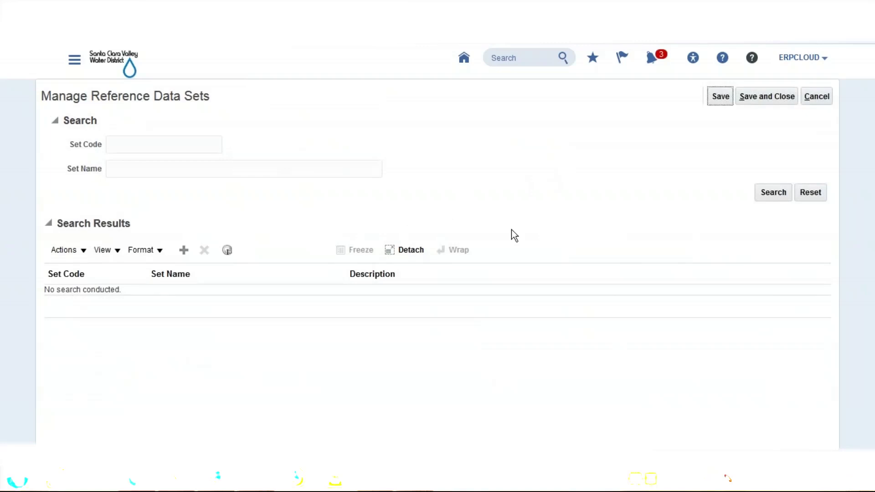
Search the reference data sets by the set code COMMON.
{"action": "left_click", "coordinate": [192, 146]}
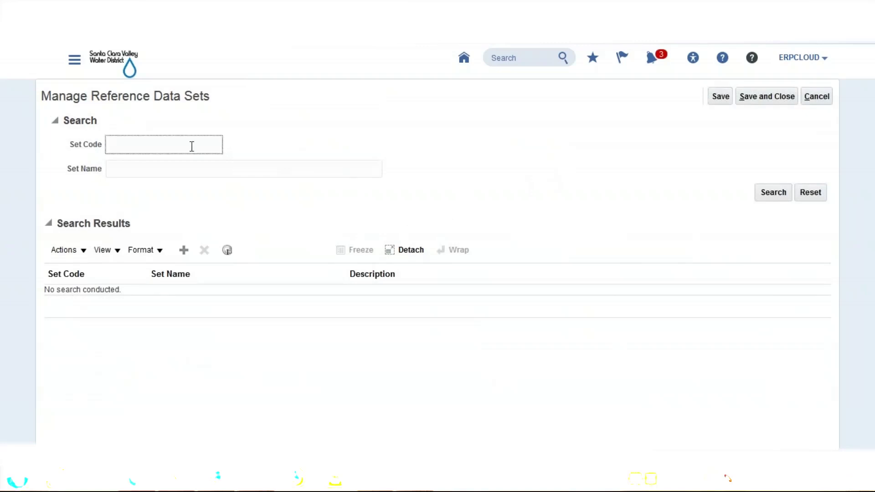
{"action": "type", "text": "COMMON"}
{"action": "left_click", "coordinate": [775, 195]}
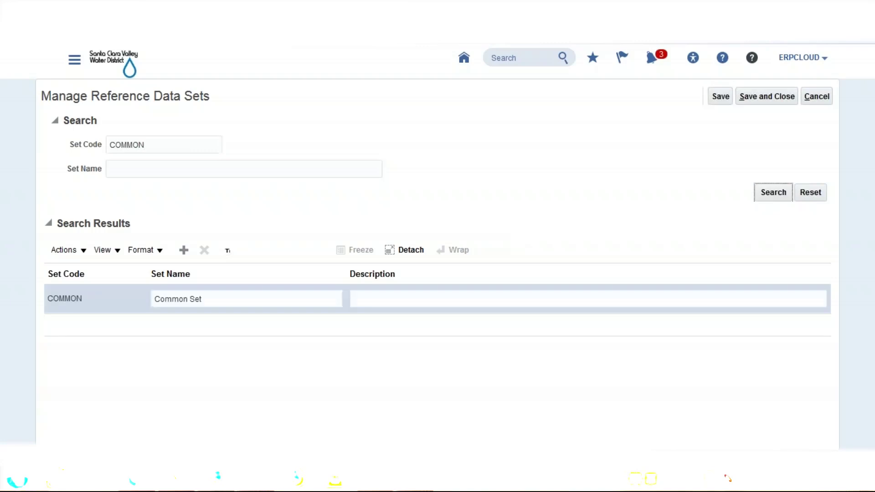
Search the reference data sets by the set code ENTERPRISE.
{"action": "double_click", "coordinate": [134, 145]}
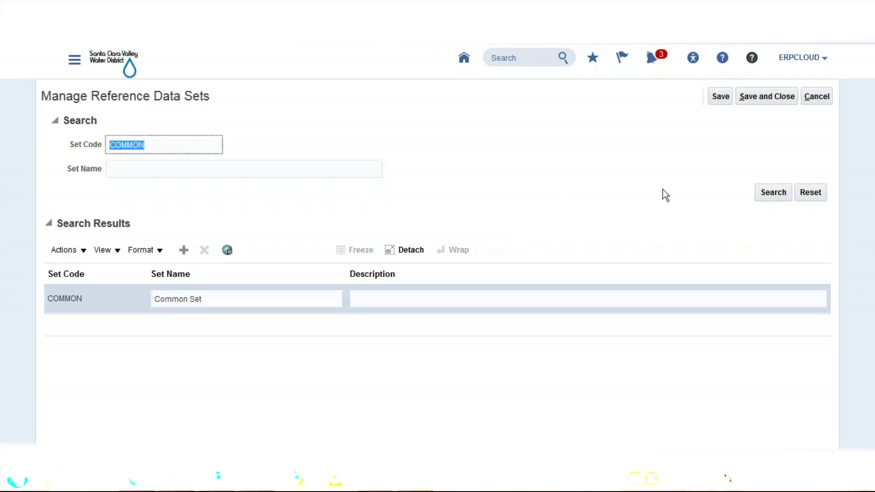
{"action": "type", "text": "ENTERPRISE"}
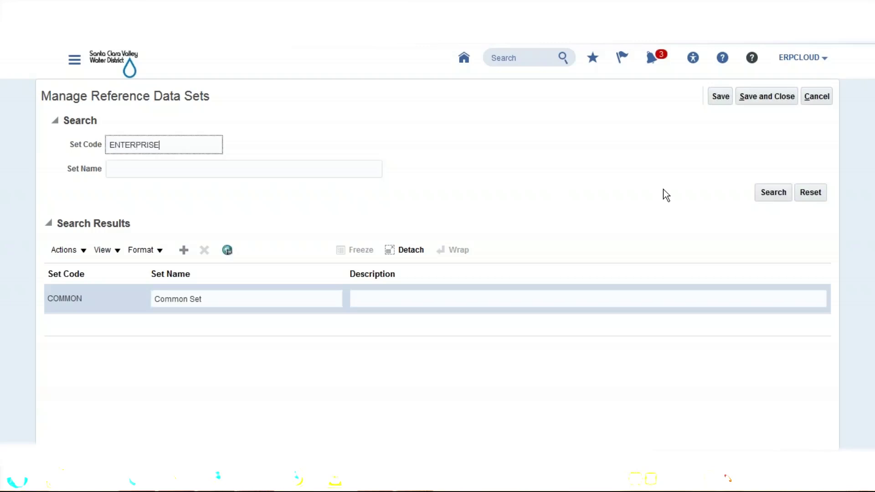
{"action": "left_click", "coordinate": [770, 194]}
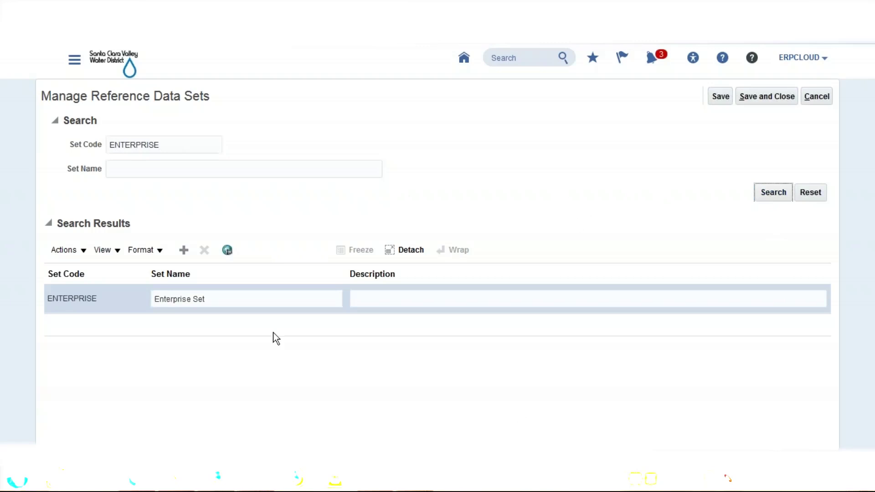
Clear the set code criterion, search for all reference data sets and look through the list.
{"action": "left_click", "coordinate": [147, 145]}
{"action": "left_click_drag", "start_coordinate": [160, 145], "coordinate": [7, 143]}
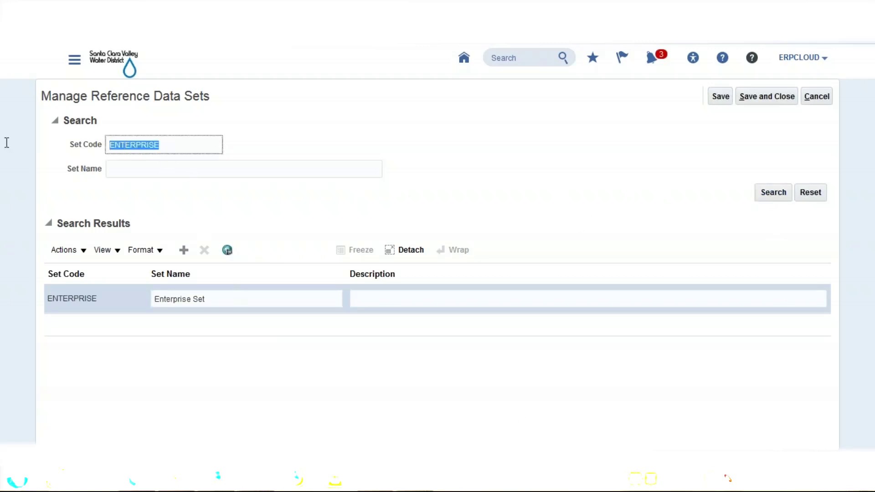
{"action": "key", "text": "BackSpace"}
{"action": "left_click", "coordinate": [775, 194]}
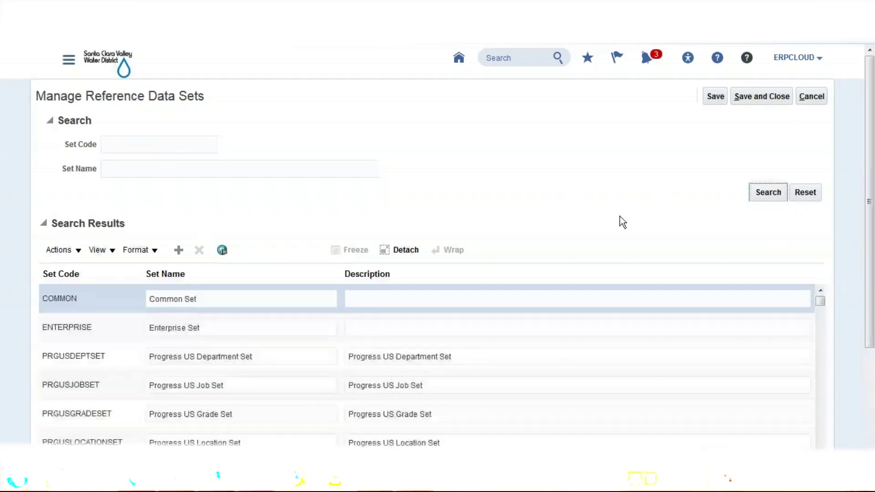
{"action": "scroll", "coordinate": [568, 280], "scroll_direction": "down", "scroll_amount": 3}
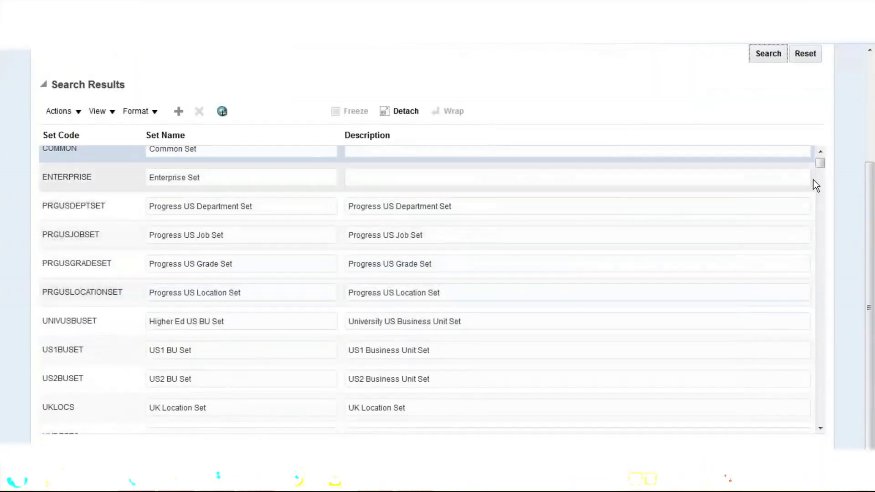
Look further down the list of reference data sets to its last entries.
{"action": "left_click_drag", "start_coordinate": [822, 166], "coordinate": [836, 414]}
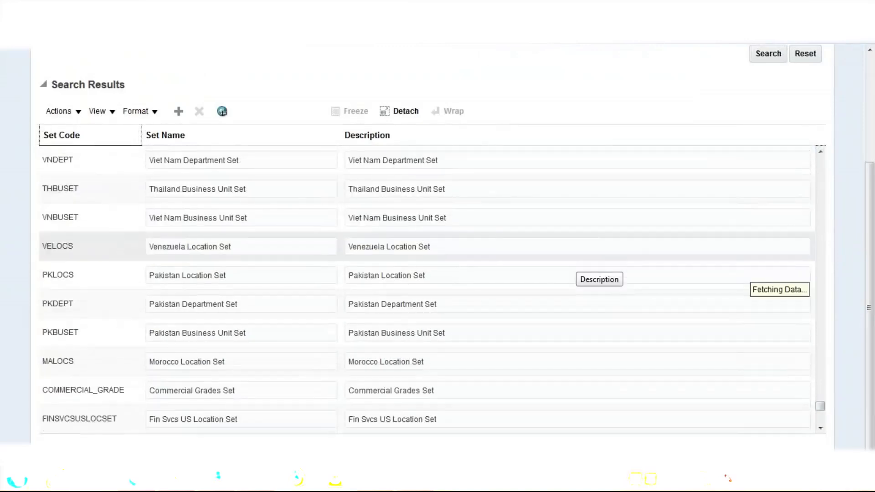
{"action": "scroll", "coordinate": [629, 190], "scroll_direction": "up", "scroll_amount": 3}
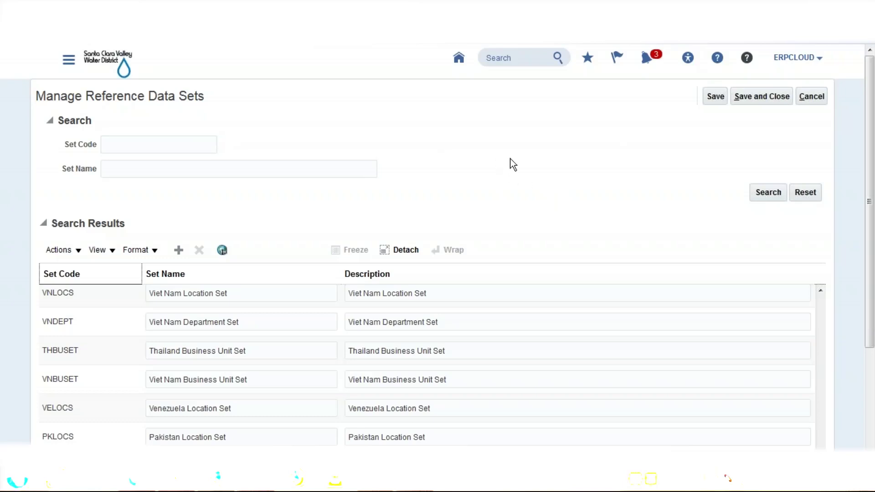
{"action": "left_click", "coordinate": [524, 180]}
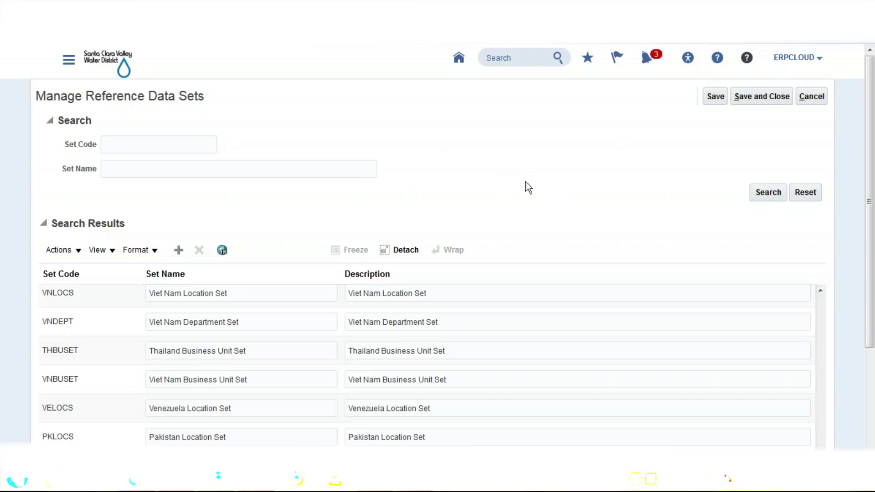
{"action": "left_click", "coordinate": [178, 251]}
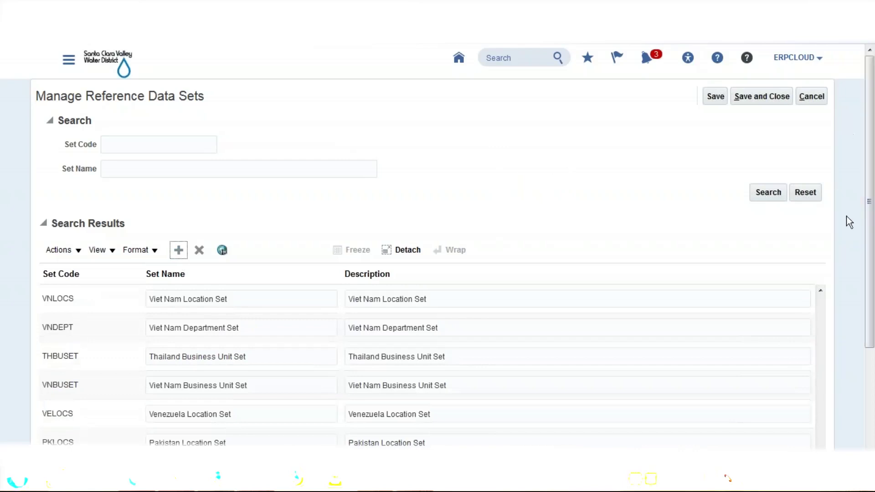
{"action": "scroll", "coordinate": [849, 222], "scroll_direction": "down", "scroll_amount": 3}
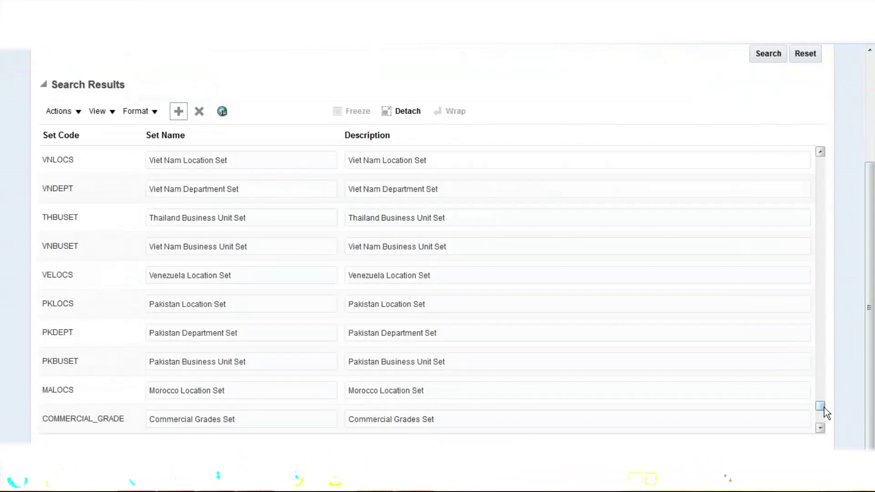
{"action": "scroll", "coordinate": [825, 175], "scroll_direction": "up", "scroll_amount": 3}
{"action": "left_click", "coordinate": [811, 96]}
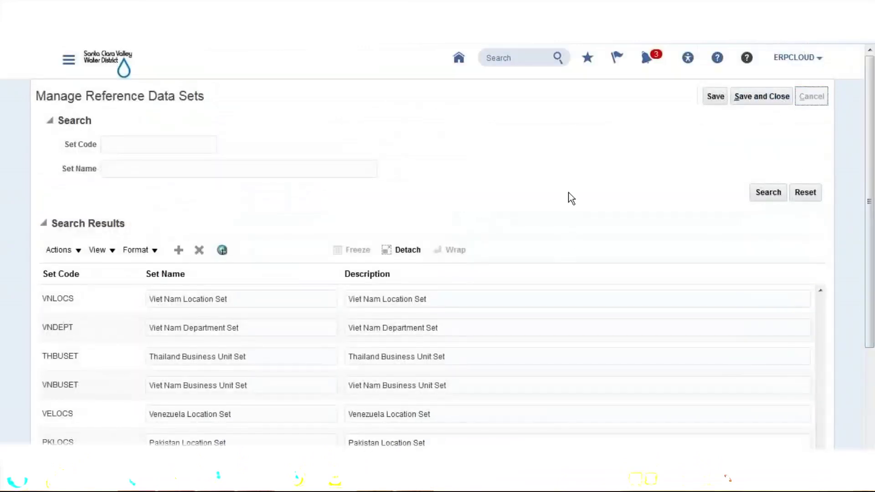
Go to the Manage Reference Data Sets task again and add a new set with the set code ERPCLOUD_US_BU.
{"action": "left_click", "coordinate": [297, 335]}
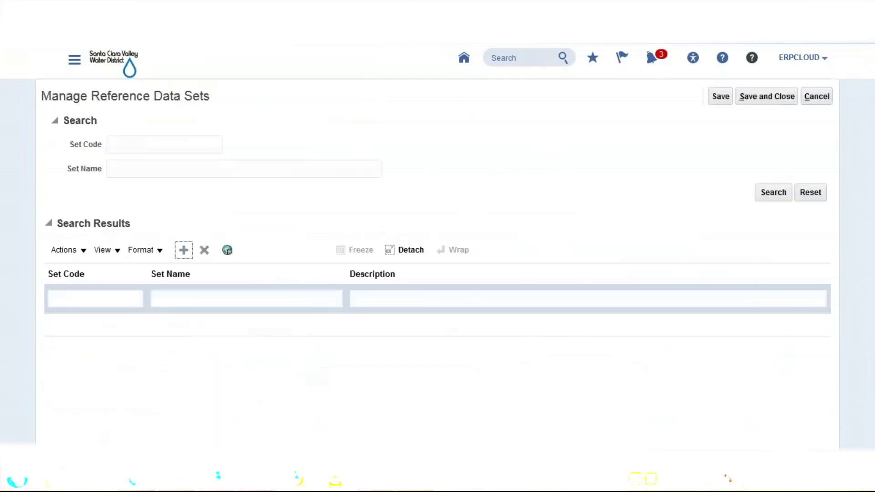
{"action": "left_click", "coordinate": [117, 301]}
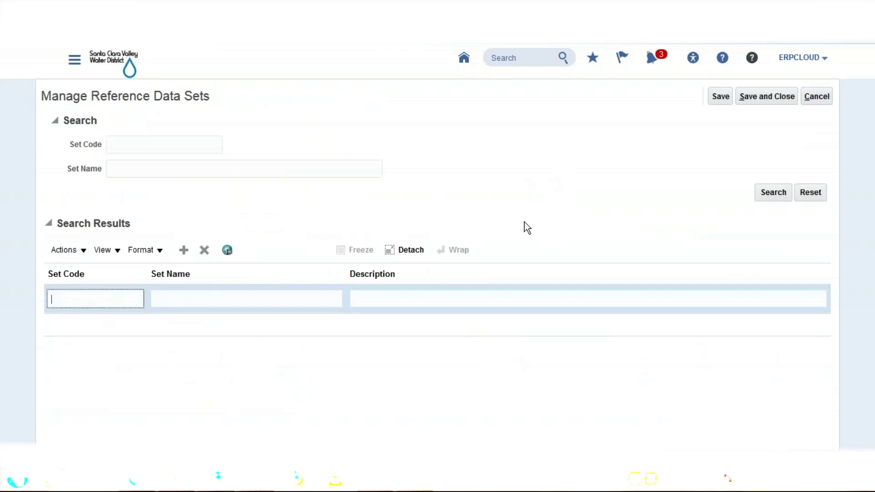
{"action": "type", "text": "ERPCLOUD_"}
{"action": "type", "text": "US_BU"}
{"action": "key", "text": "Tab"}
Name the new reference data set "ERPCloud US Business Unit Set", then save and close the reference data sets.
{"action": "type", "text": "ERPcLOUD"}
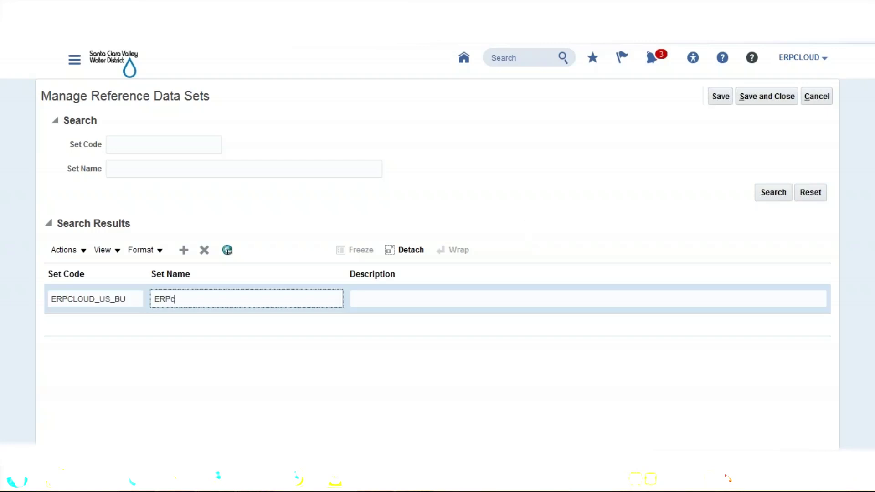
{"action": "key", "text": "BackSpace"}
{"action": "key", "text": "BackSpace"}
{"action": "key", "text": "BackSpace"}
{"action": "key", "text": "BackSpace"}
{"action": "key", "text": "BackSpace"}
{"action": "type", "text": "Co"}
{"action": "key", "text": "BackSpace"}
{"action": "type", "text": "loud US BU"}
{"action": "key", "text": "BackSpace"}
{"action": "key", "text": "BackSpace"}
{"action": "type", "text": "Business Unit Set"}
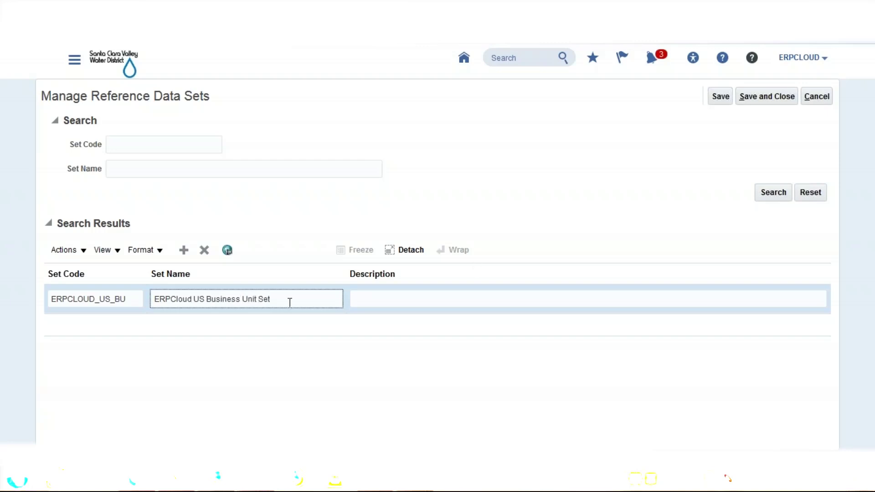
{"action": "left_click", "coordinate": [329, 228]}
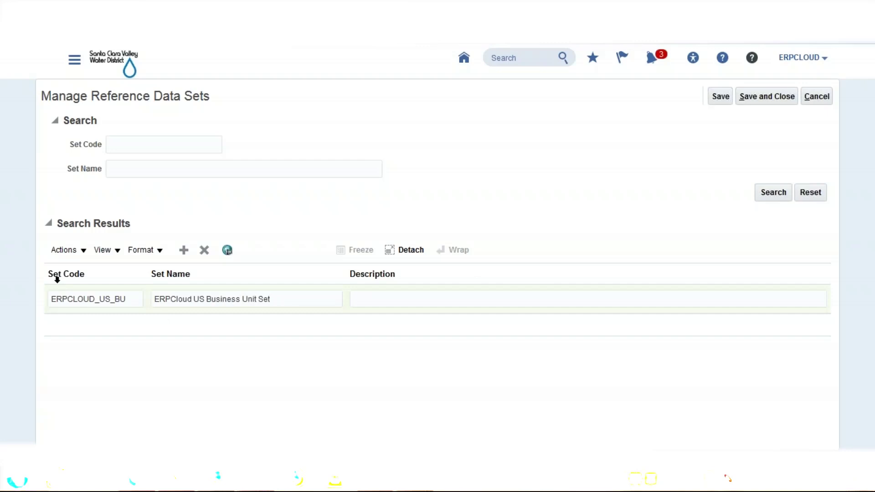
{"action": "left_click", "coordinate": [769, 94]}
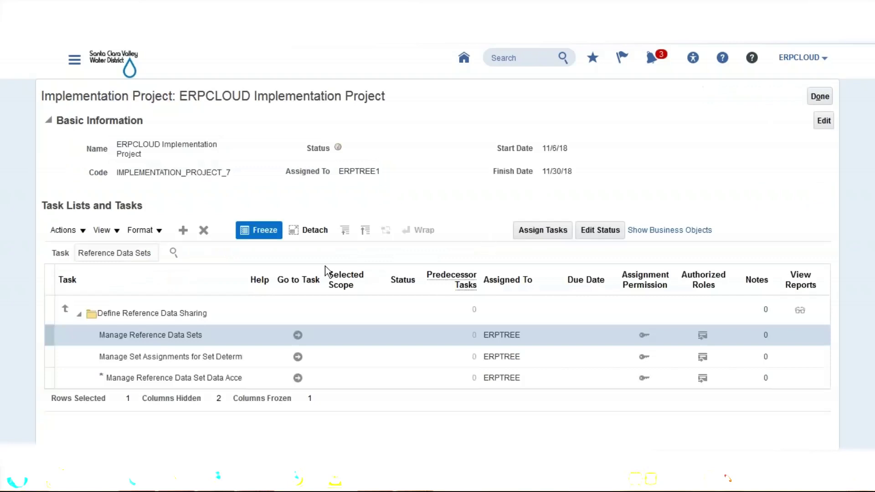
Switch to the Excel class notes and mark the Create Reference Data Set (RDS) task as Done.
{"action": "mouse_move", "coordinate": [157, 478]}
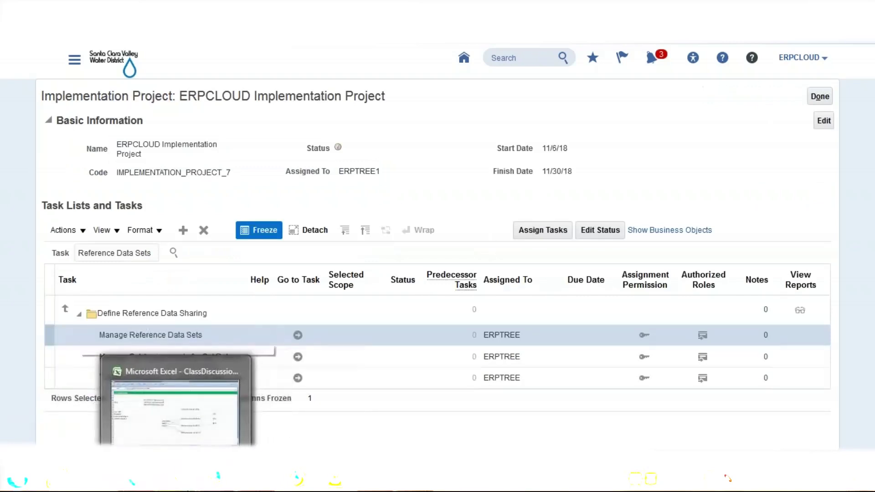
{"action": "left_click", "coordinate": [196, 432]}
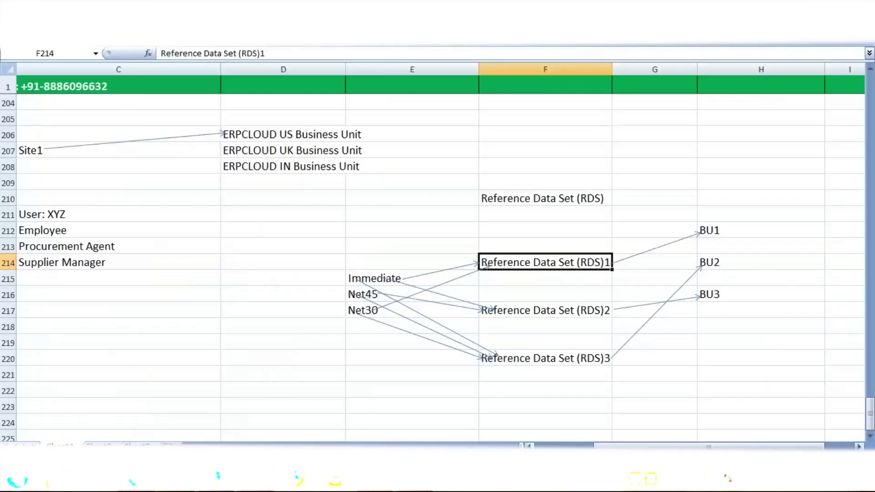
{"action": "scroll", "coordinate": [264, 232], "scroll_direction": "left", "scroll_amount": 2}
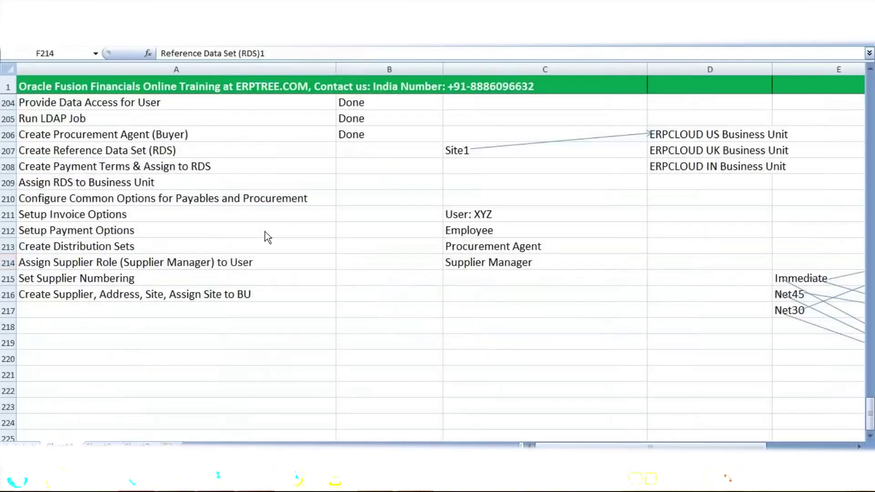
{"action": "left_click", "coordinate": [191, 152]}
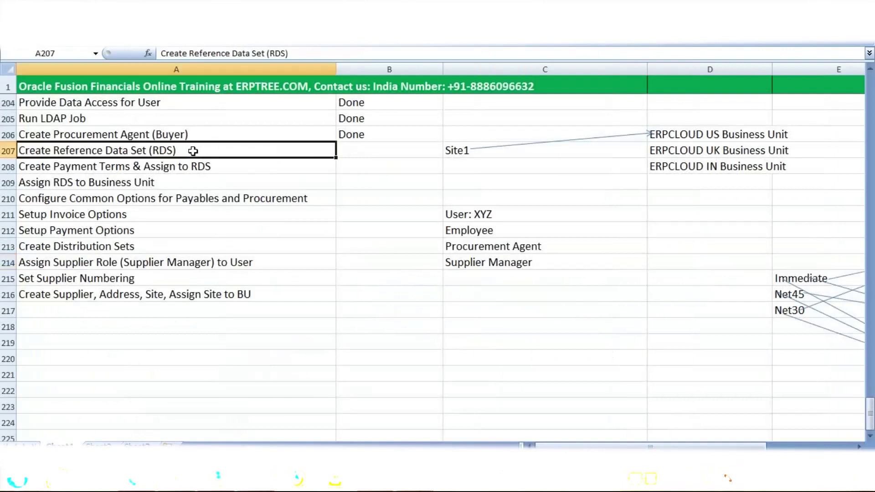
{"action": "key", "text": "Right"}
{"action": "type", "text": "d"}
{"action": "left_click", "coordinate": [172, 165]}
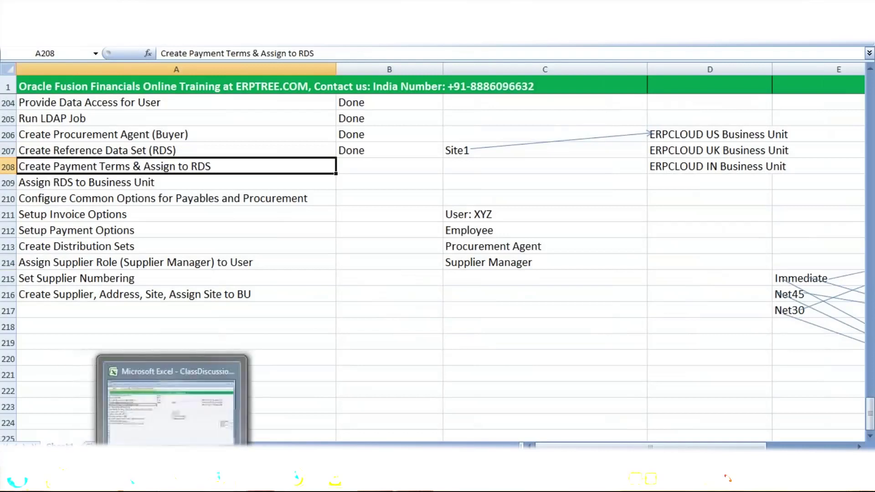
Back in the Oracle implementation project, search the tasks for "Payment Terms" and go to Manage Payment Terms under Financials' Define Common Options for Payables and Procurement.
{"action": "left_click", "coordinate": [210, 401]}
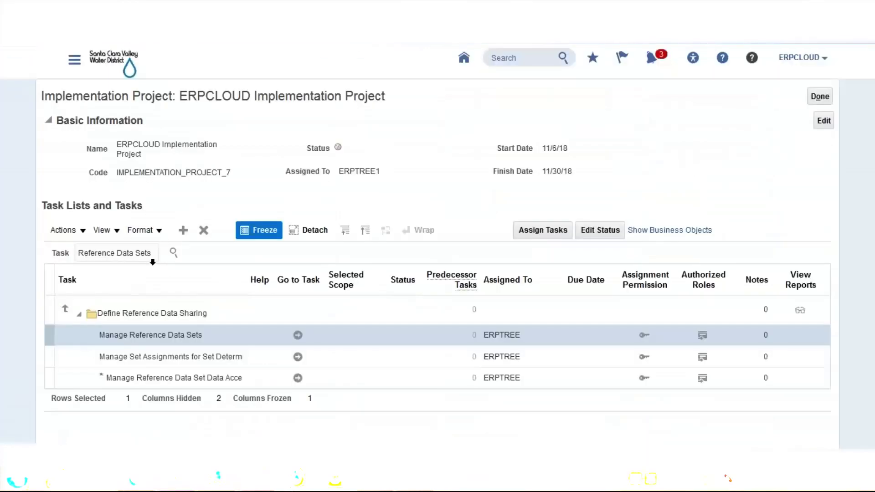
{"action": "triple_click", "coordinate": [150, 254]}
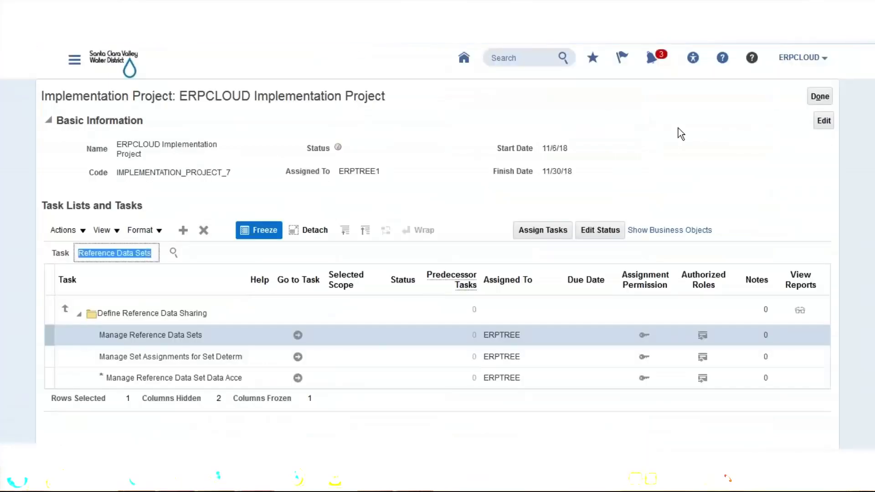
{"action": "type", "text": "Payment Terms"}
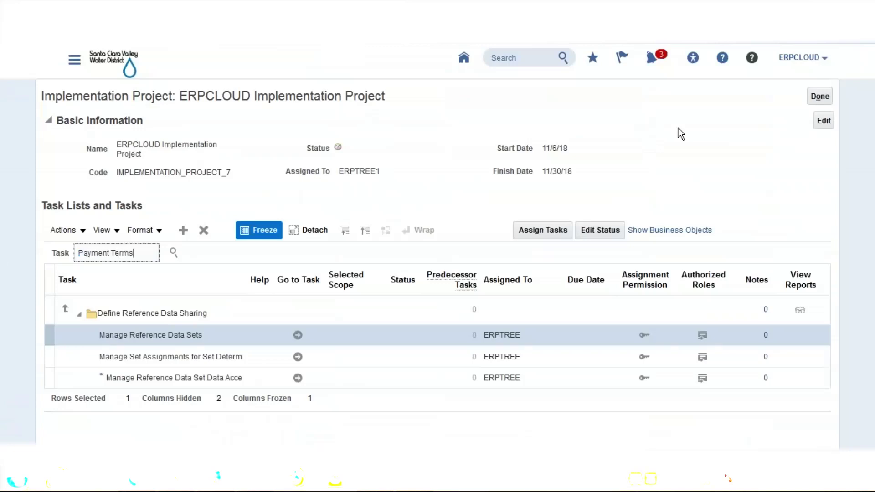
{"action": "left_click", "coordinate": [173, 253]}
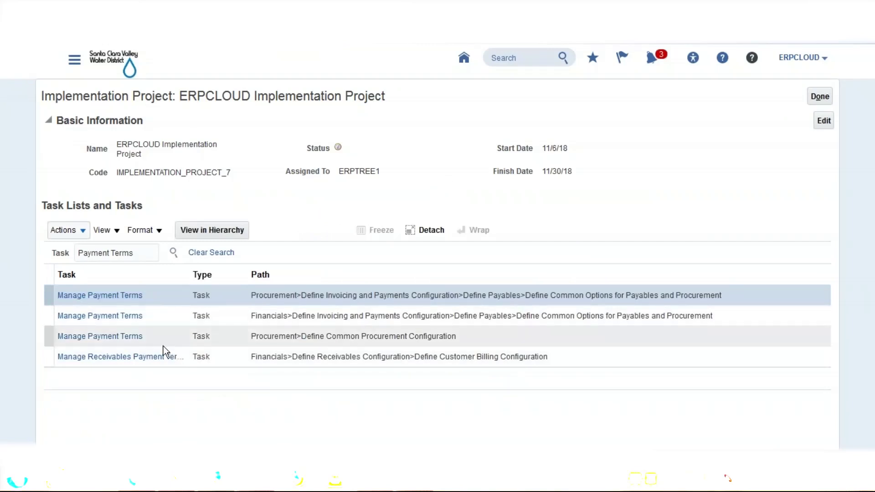
{"action": "left_click", "coordinate": [119, 319]}
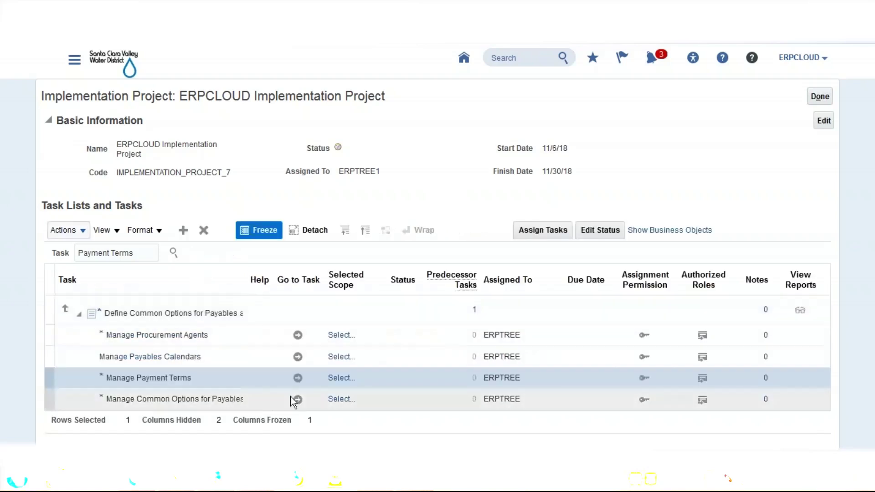
{"action": "left_click", "coordinate": [297, 378]}
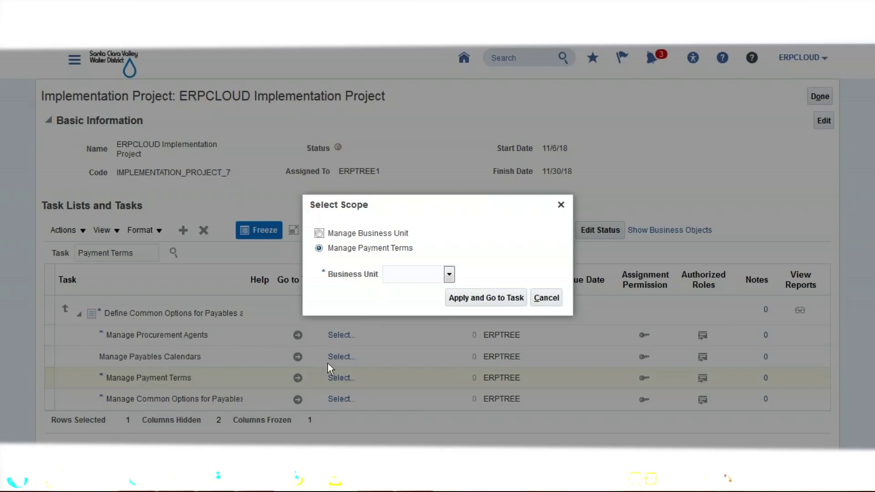
Select and add ERPCLOUD US Business Unit as the task's scope, finding it by the name ERPCLOUD, and save the selection.
{"action": "left_click", "coordinate": [450, 275]}
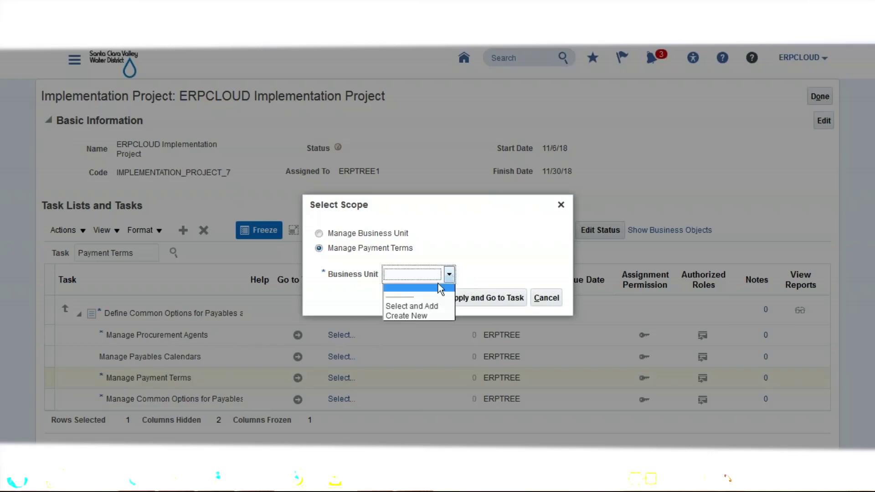
{"action": "left_click", "coordinate": [428, 306]}
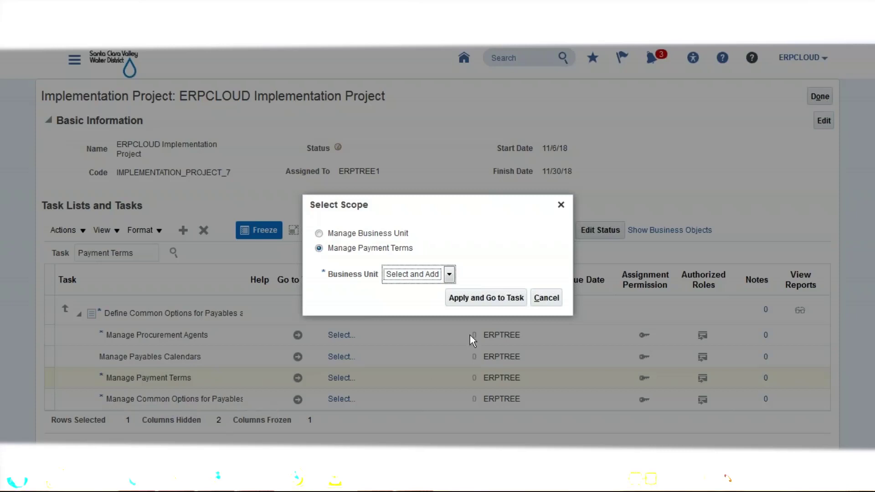
{"action": "left_click", "coordinate": [478, 303]}
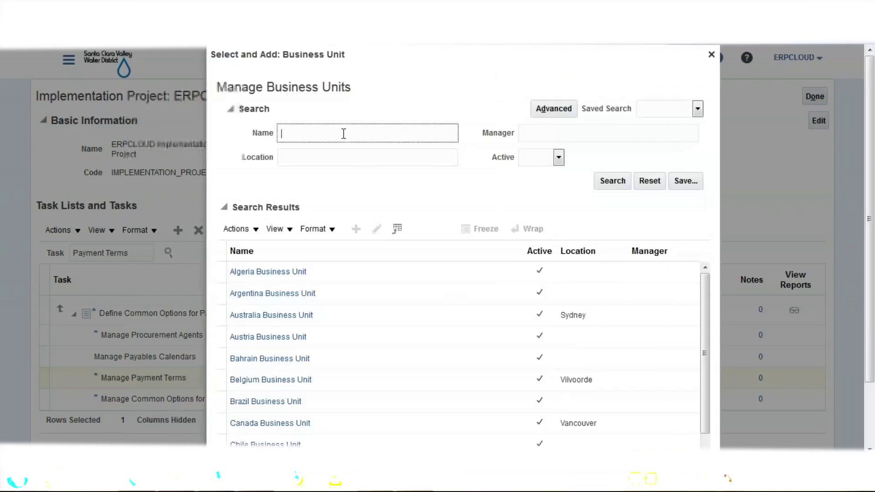
{"action": "type", "text": "ERPCLOUD"}
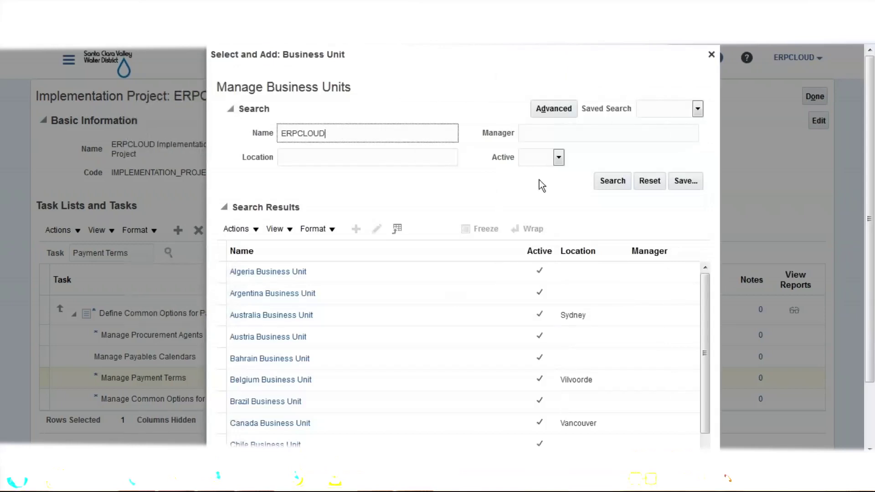
{"action": "left_click", "coordinate": [618, 182]}
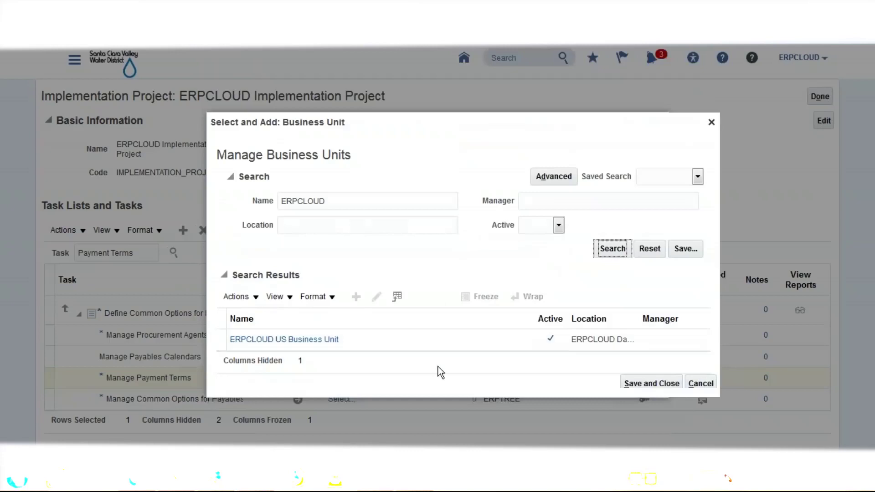
{"action": "left_click", "coordinate": [438, 344]}
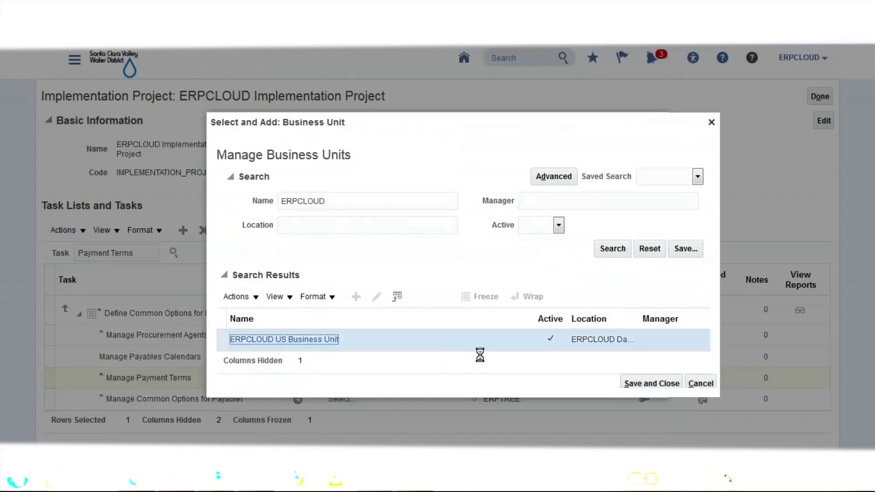
{"action": "left_click", "coordinate": [652, 384]}
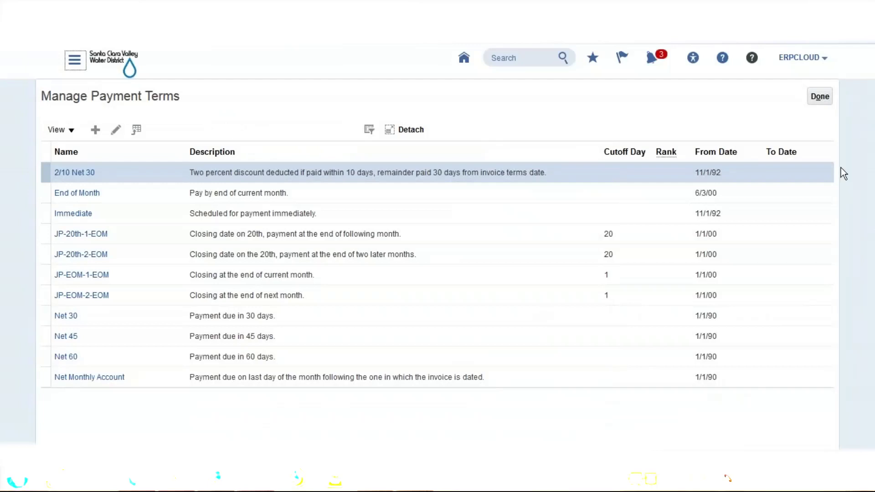
Start a new payment term with ERPCLOUD NET10 as both its name and description.
{"action": "left_click", "coordinate": [95, 130]}
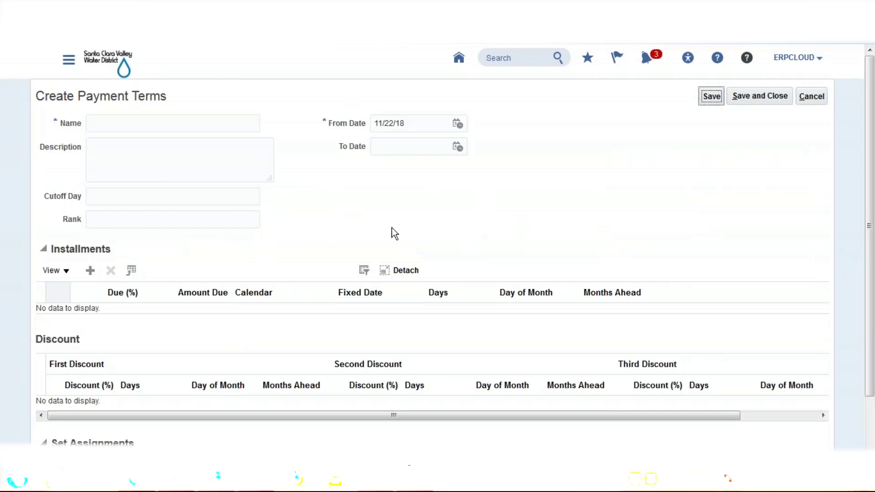
{"action": "left_click", "coordinate": [201, 120]}
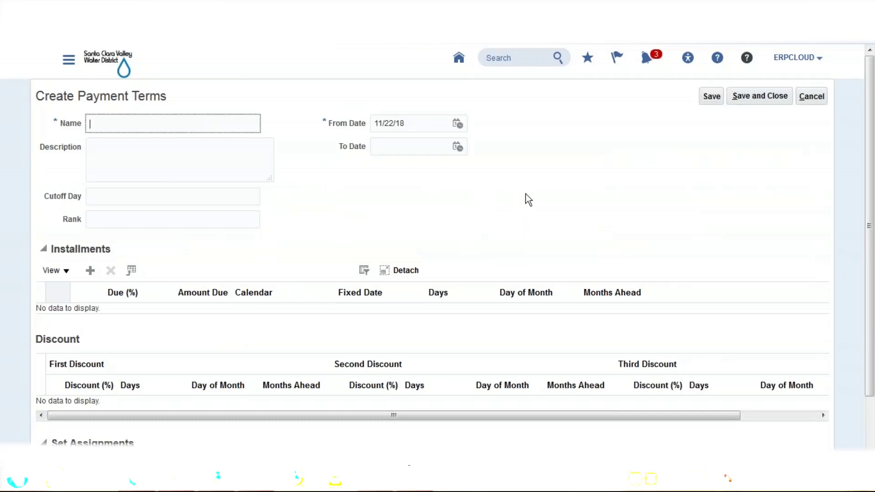
{"action": "type", "text": "ERPCLOUD NET10"}
{"action": "left_click_drag", "start_coordinate": [163, 124], "coordinate": [30, 125]}
{"action": "key", "text": "ctrl+c"}
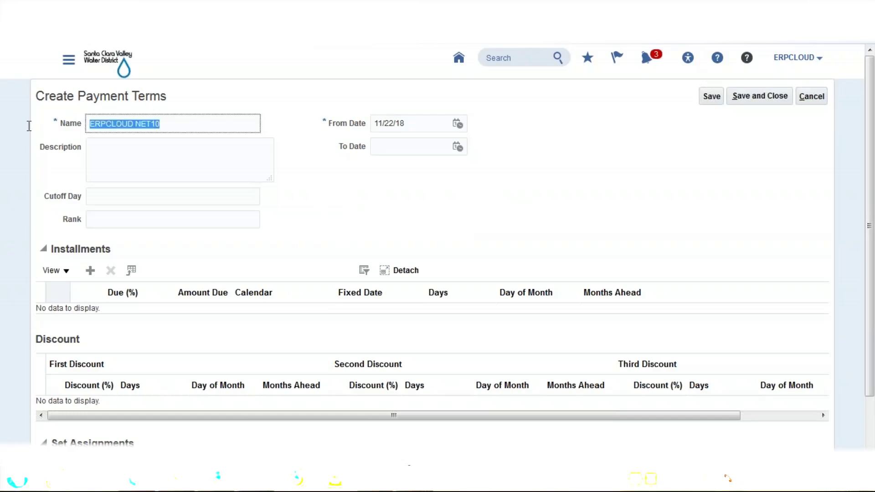
{"action": "left_click", "coordinate": [128, 165]}
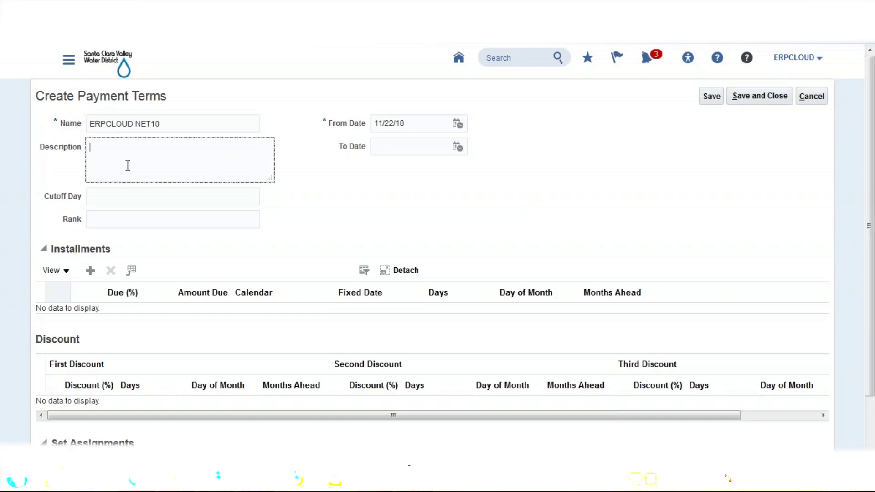
{"action": "key", "text": "ctrl+v"}
{"action": "left_click", "coordinate": [320, 220]}
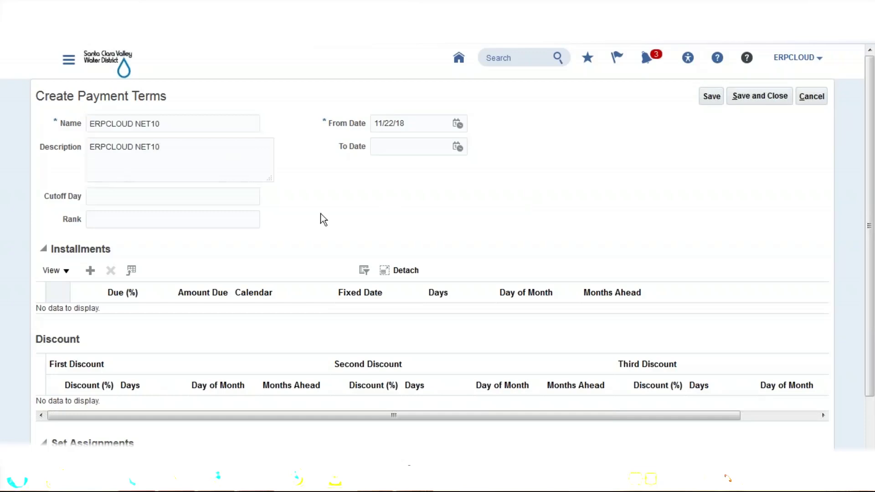
Add an installment to the ERPCLOUD NET10 payment term with 100 percent due in 10 days.
{"action": "left_click", "coordinate": [91, 274]}
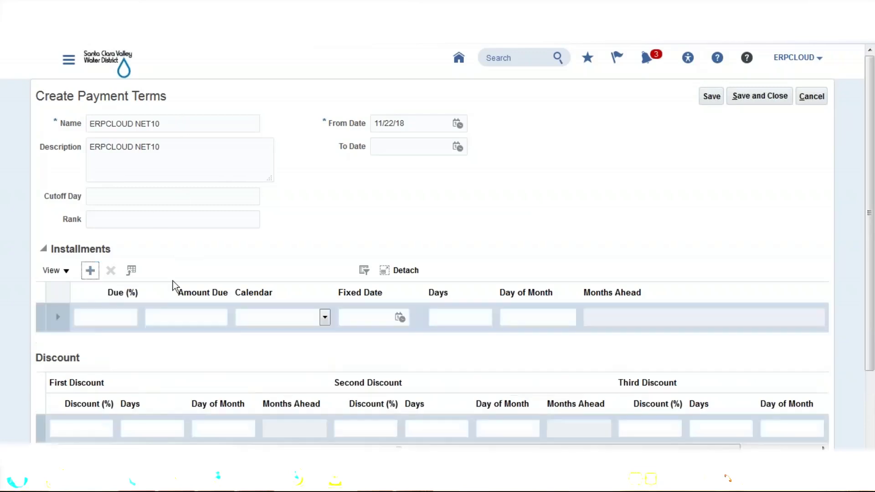
{"action": "left_click", "coordinate": [131, 315]}
{"action": "type", "text": "100"}
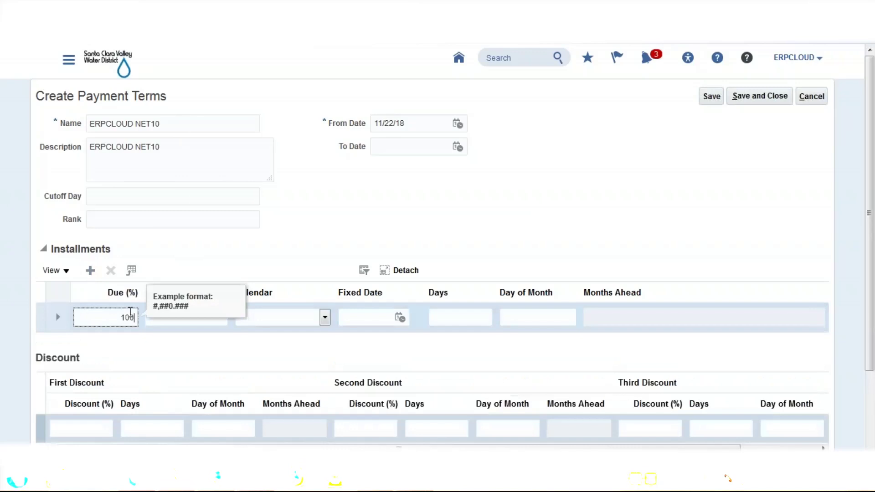
{"action": "key", "text": "Tab"}
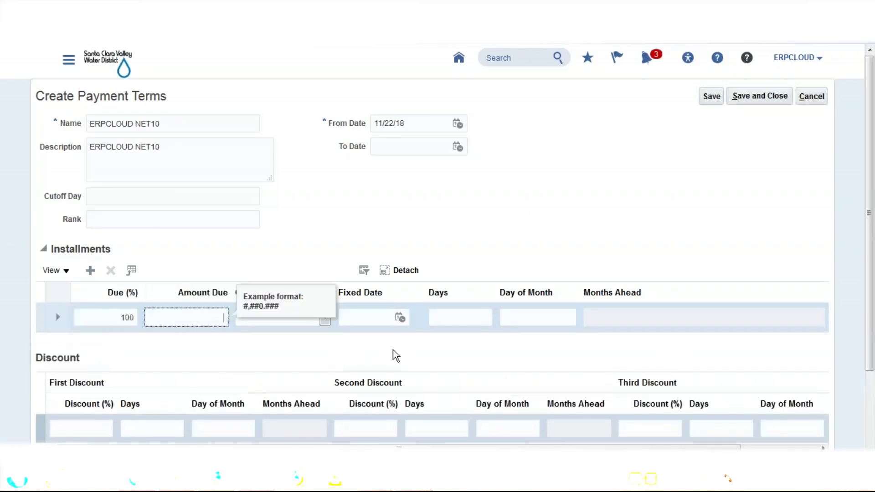
{"action": "left_click", "coordinate": [452, 317]}
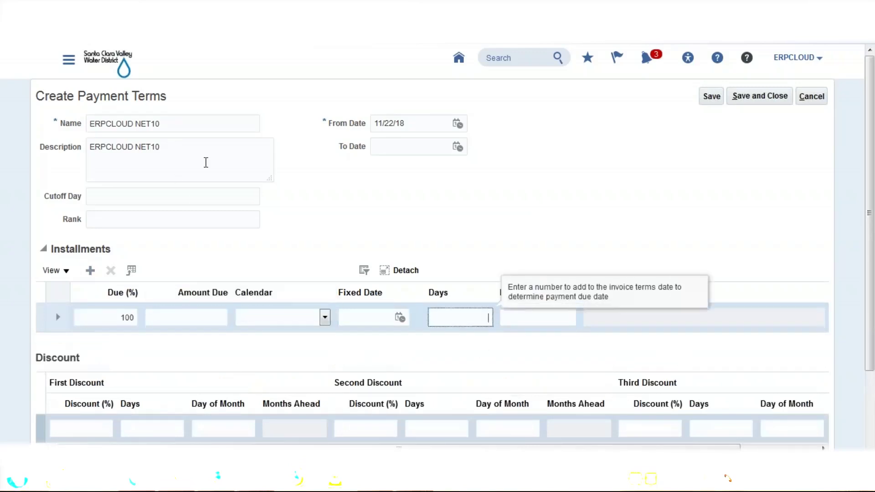
{"action": "type", "text": "10"}
{"action": "left_click", "coordinate": [530, 223]}
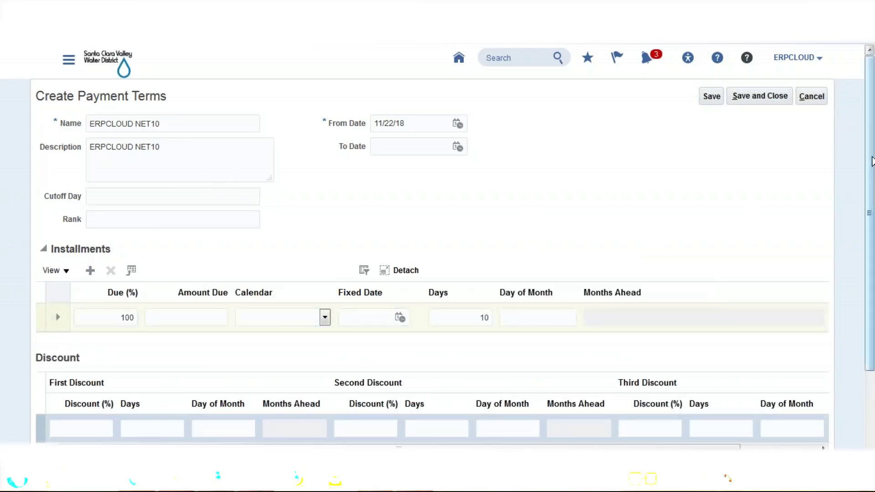
Examine the First, Second and Third Discount columns of the payment term.
{"action": "scroll", "coordinate": [872, 158], "scroll_direction": "down", "scroll_amount": 3}
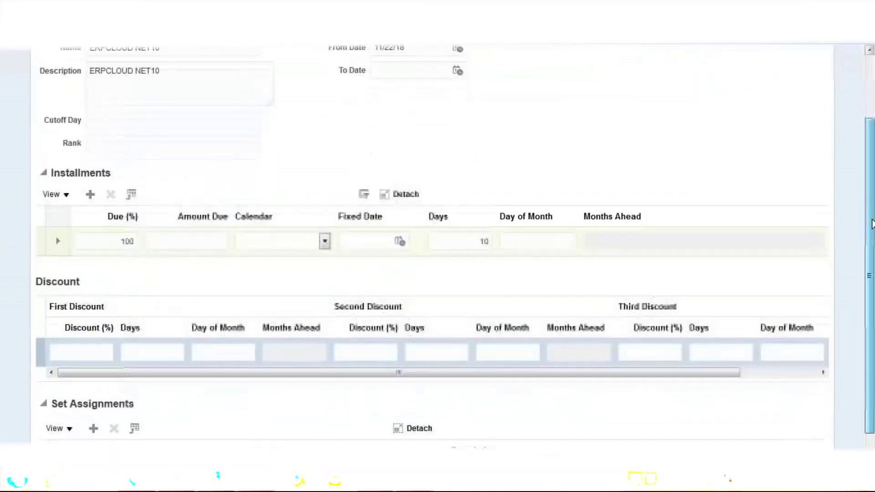
{"action": "left_click", "coordinate": [68, 306]}
{"action": "left_click", "coordinate": [352, 307]}
{"action": "left_click", "coordinate": [665, 307]}
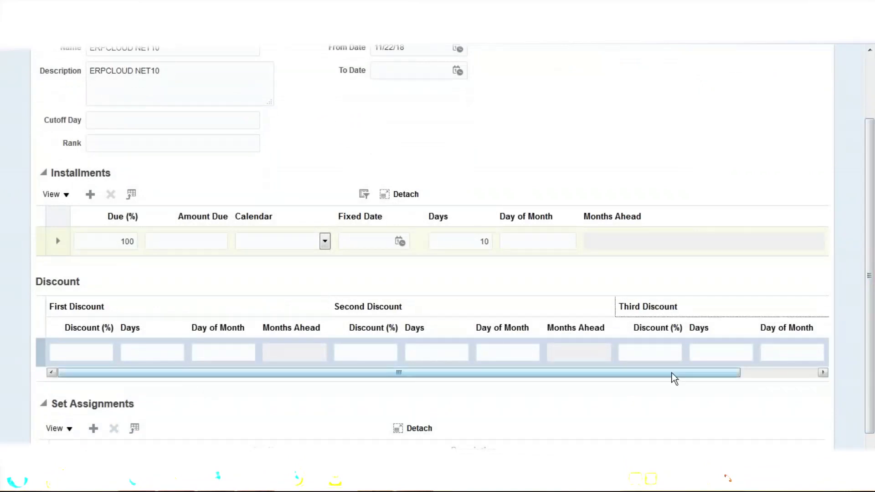
{"action": "left_click", "coordinate": [406, 375]}
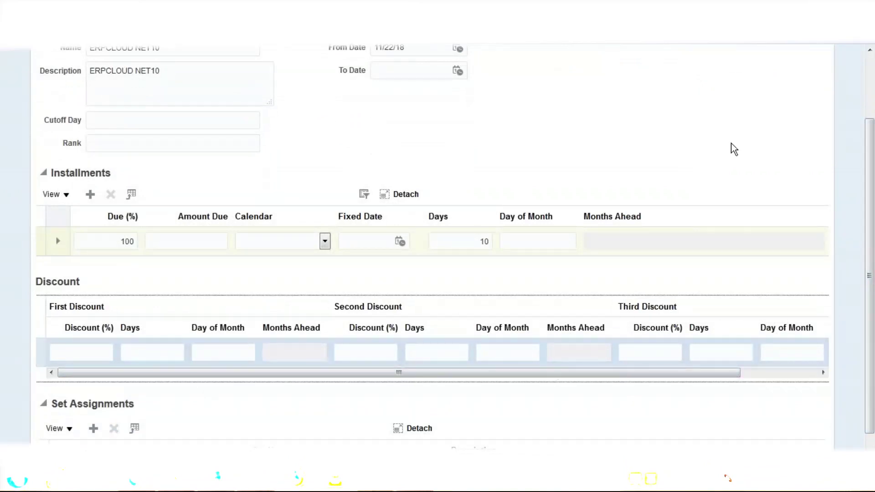
{"action": "scroll", "coordinate": [870, 210], "scroll_direction": "up", "scroll_amount": 2}
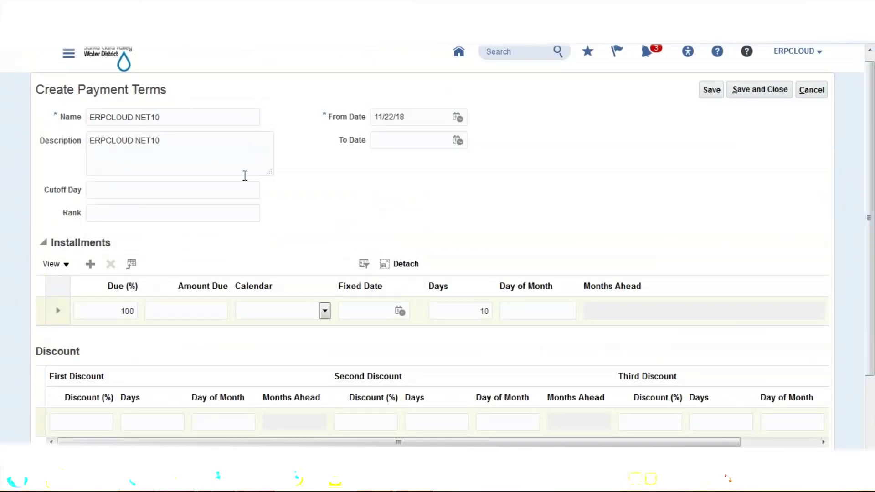
Assign the ERPCLOUD_US_BU set code to the ERPCLOUD NET10 payment term, then save and close it.
{"action": "left_click_drag", "start_coordinate": [871, 165], "coordinate": [874, 313]}
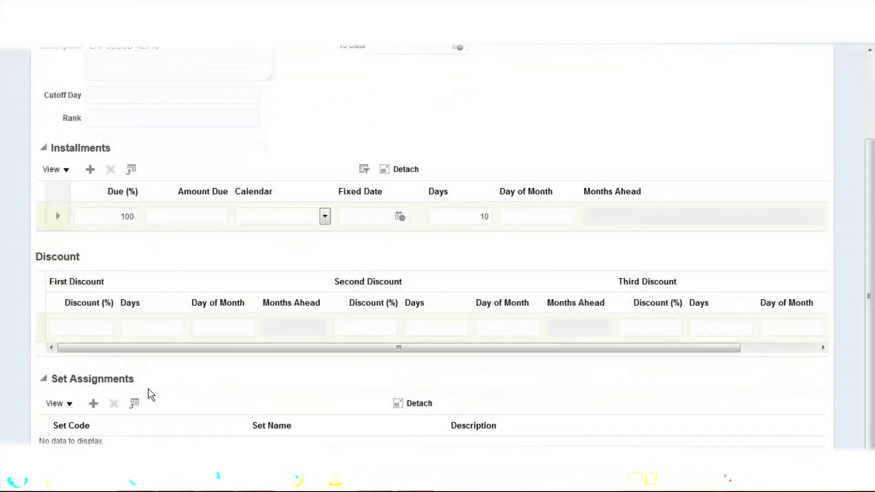
{"action": "left_click", "coordinate": [93, 403]}
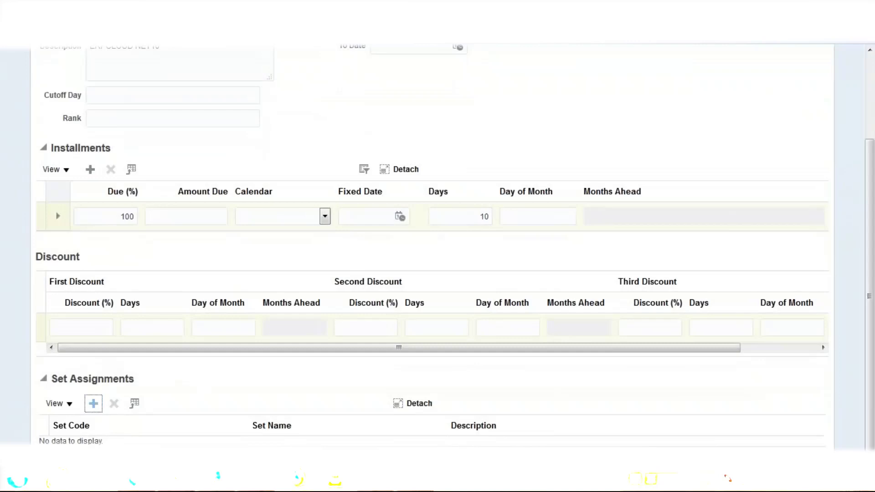
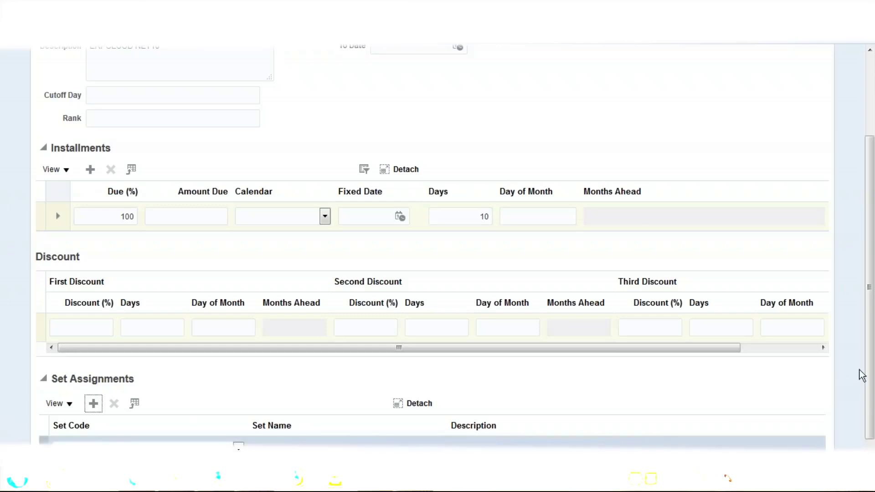
{"action": "scroll", "coordinate": [873, 354], "scroll_direction": "down", "scroll_amount": 1}
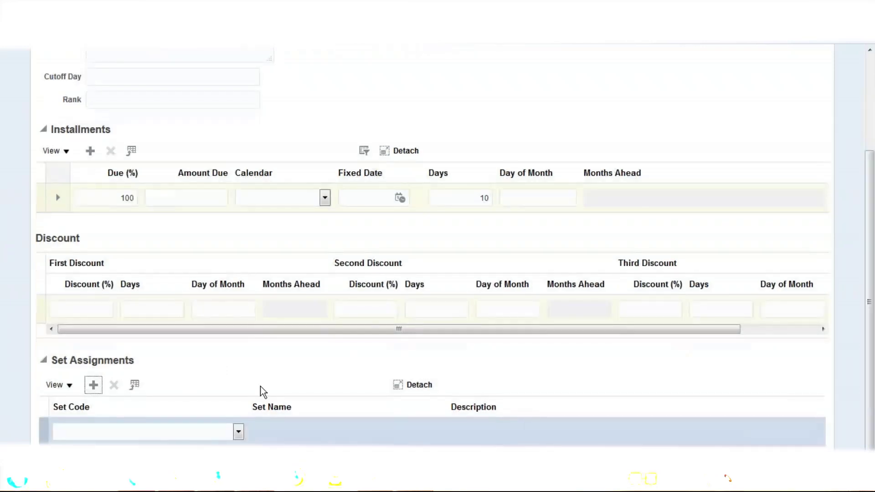
{"action": "left_click", "coordinate": [238, 432]}
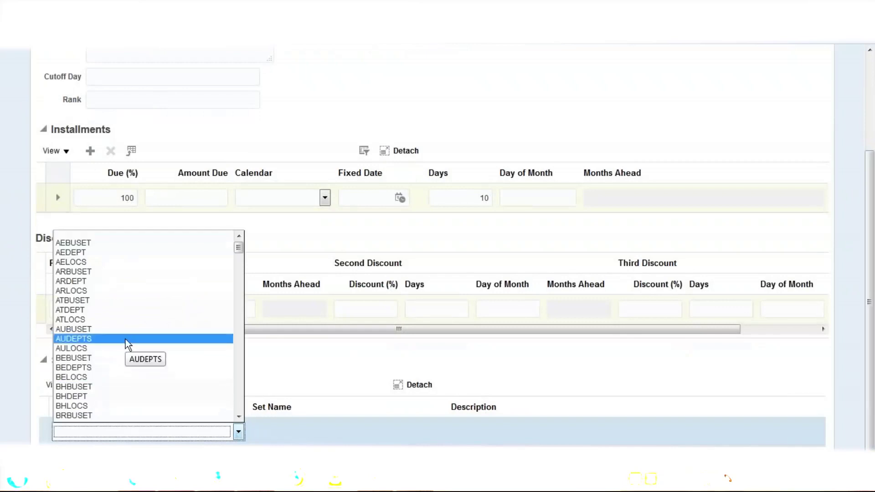
{"action": "key", "text": "e"}
{"action": "key", "text": "Down"}
{"action": "key", "text": "Down"}
{"action": "key", "text": "Down"}
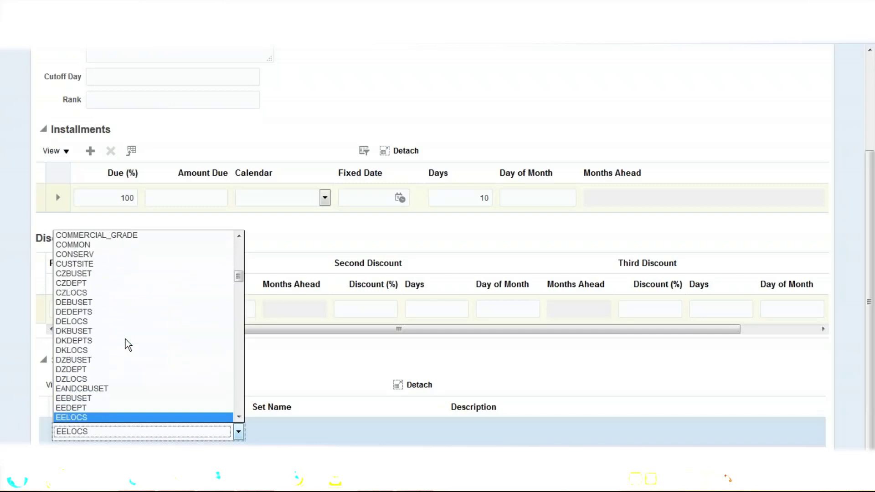
{"action": "key", "text": "Down"}
{"action": "key", "text": "Down"}
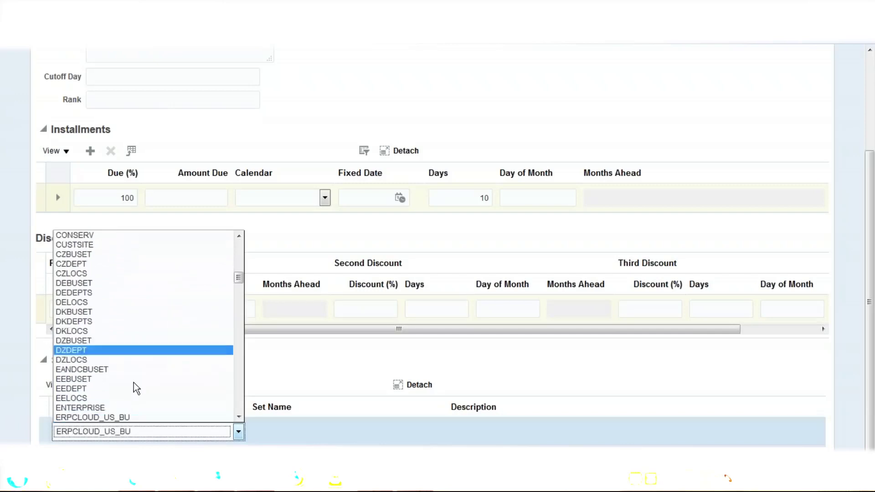
{"action": "left_click", "coordinate": [143, 420]}
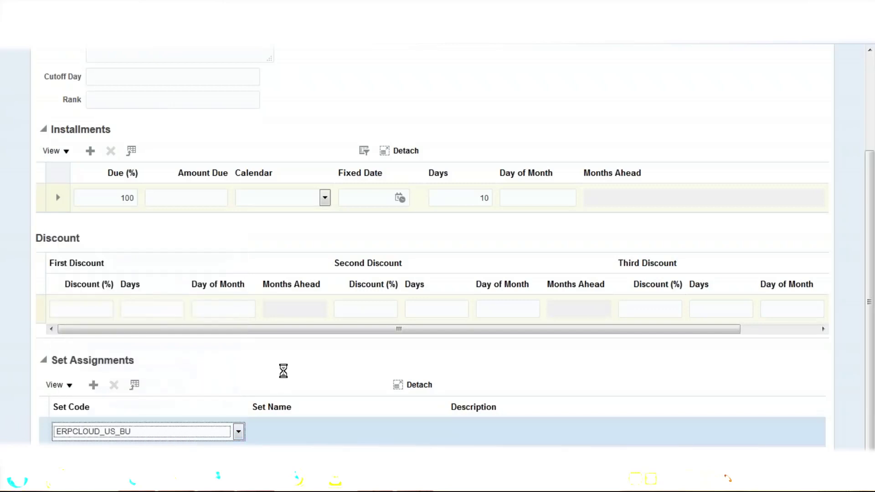
{"action": "scroll", "coordinate": [693, 242], "scroll_direction": "up", "scroll_amount": 3}
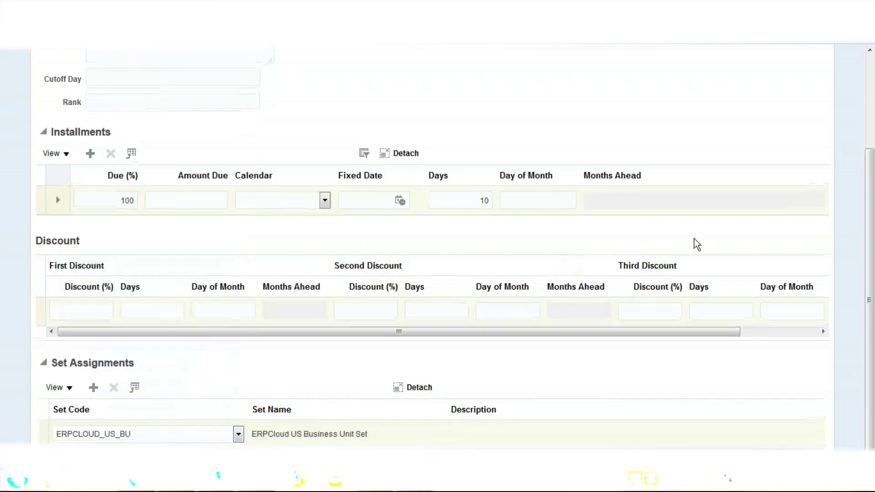
{"action": "left_click", "coordinate": [762, 98]}
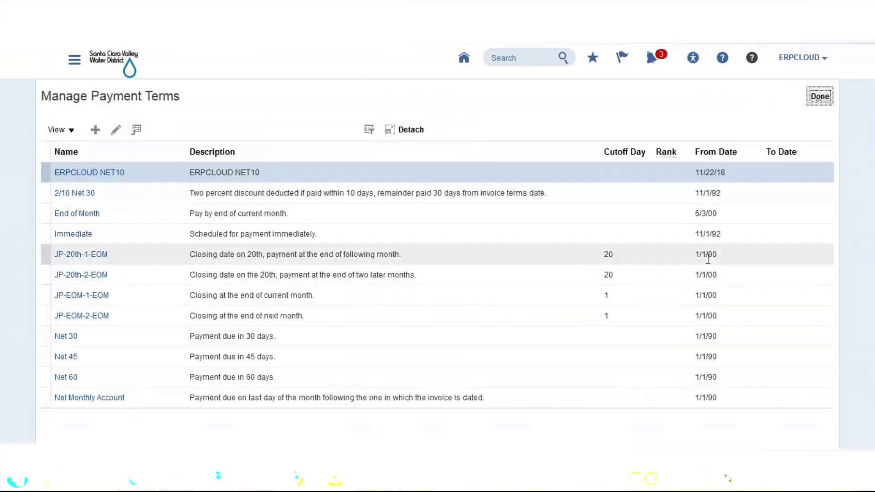
Add the ERPCLOUD_US_BU set assignment to the existing Immediate payment term, save it, and return to the implementation project.
{"action": "left_click", "coordinate": [77, 237]}
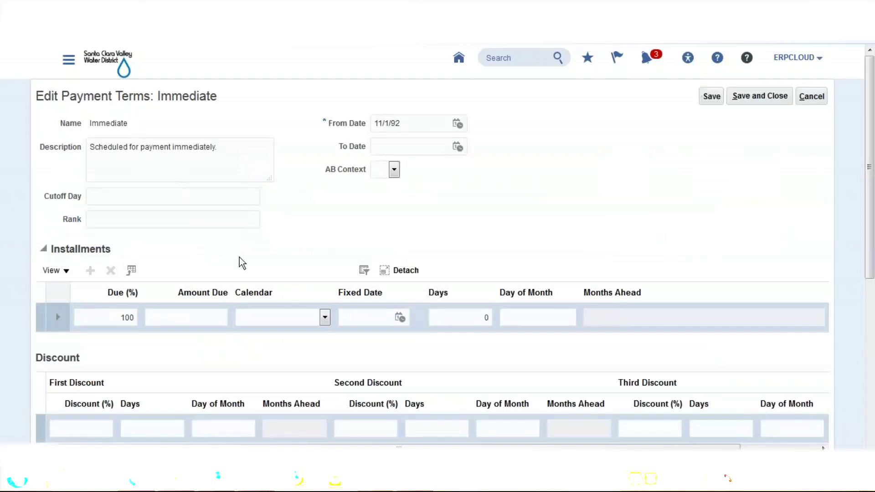
{"action": "scroll", "coordinate": [239, 257], "scroll_direction": "down", "scroll_amount": 6}
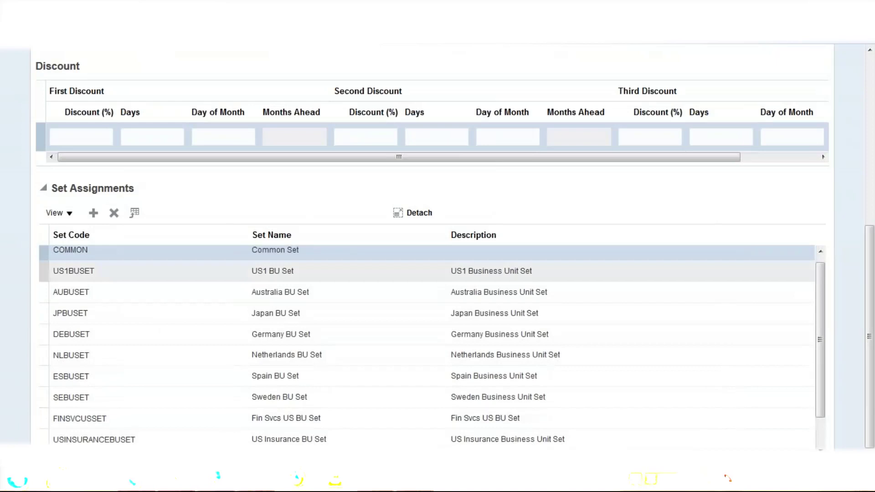
{"action": "left_click", "coordinate": [93, 214]}
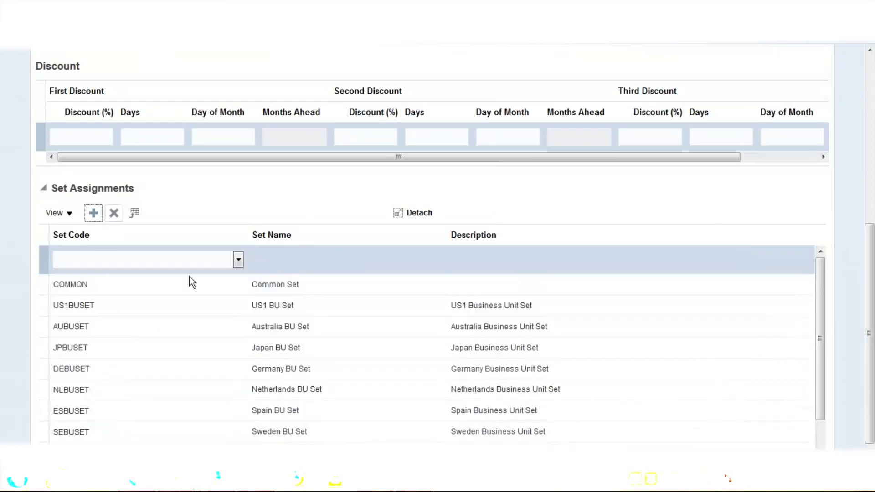
{"action": "left_click", "coordinate": [238, 260]}
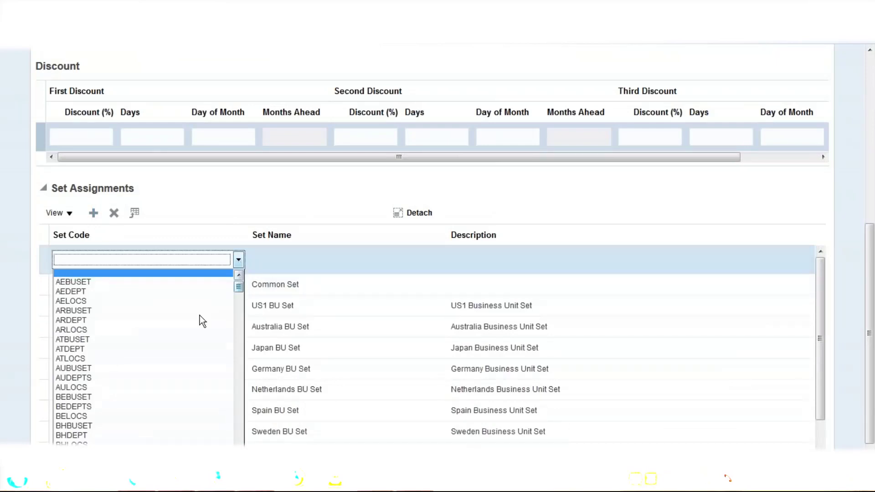
{"action": "scroll", "coordinate": [116, 361], "scroll_direction": "down", "scroll_amount": 10}
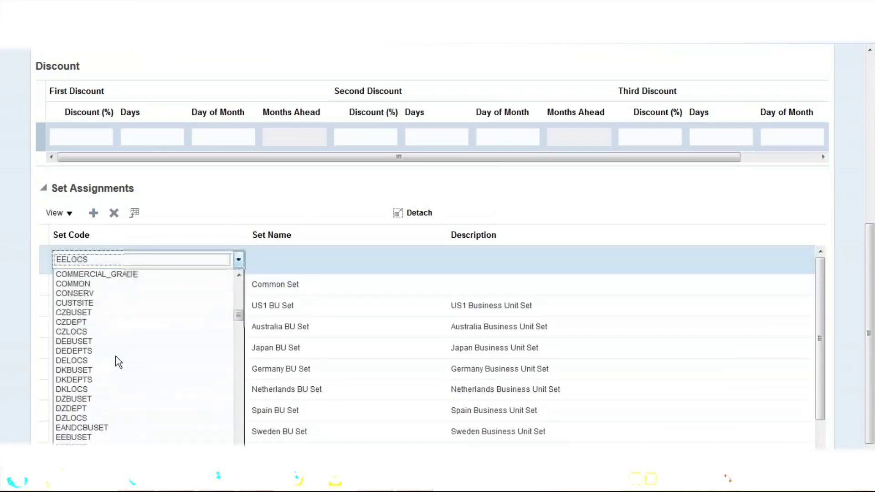
{"action": "left_click", "coordinate": [91, 440]}
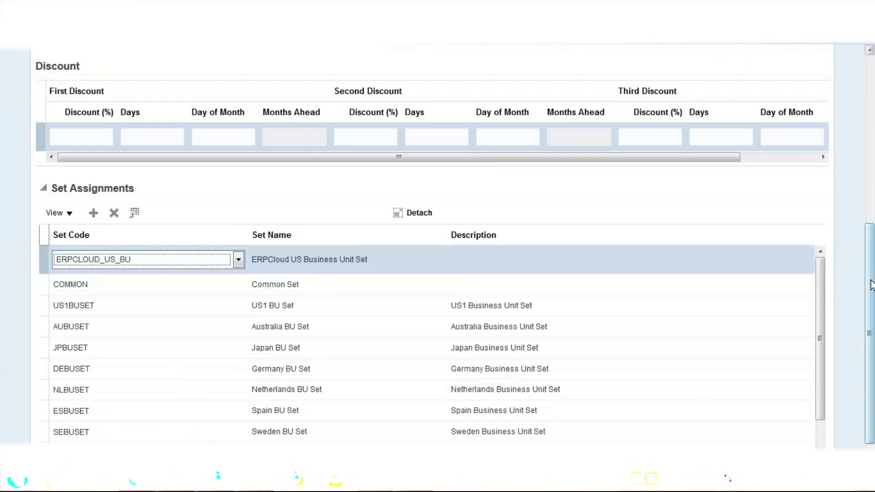
{"action": "left_click_drag", "start_coordinate": [871, 286], "coordinate": [871, 286]}
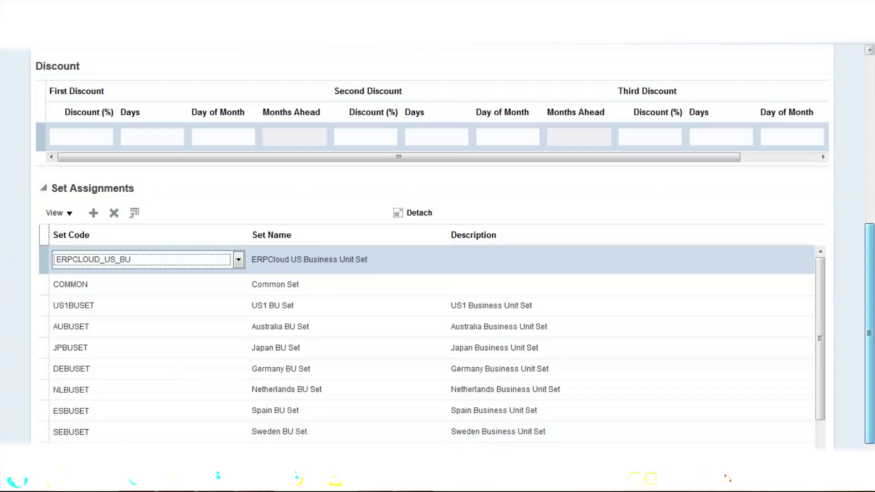
{"action": "left_click_drag", "start_coordinate": [871, 279], "coordinate": [872, 225]}
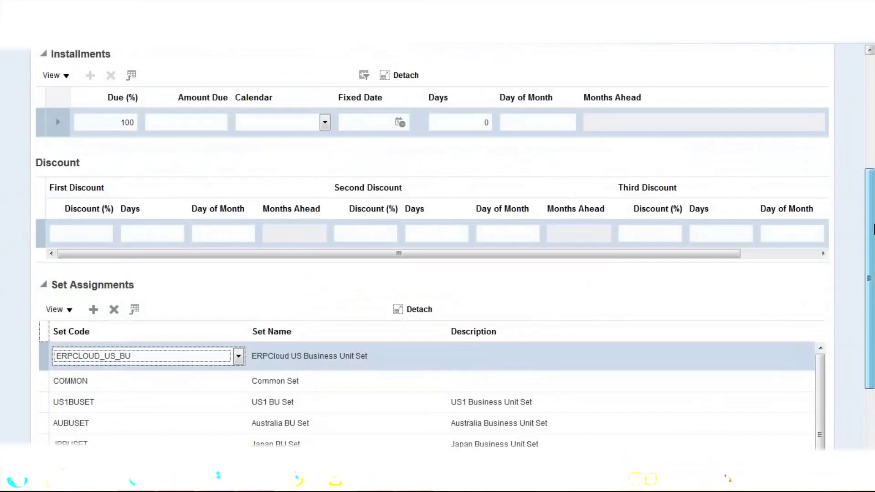
{"action": "left_click_drag", "start_coordinate": [873, 227], "coordinate": [874, 105]}
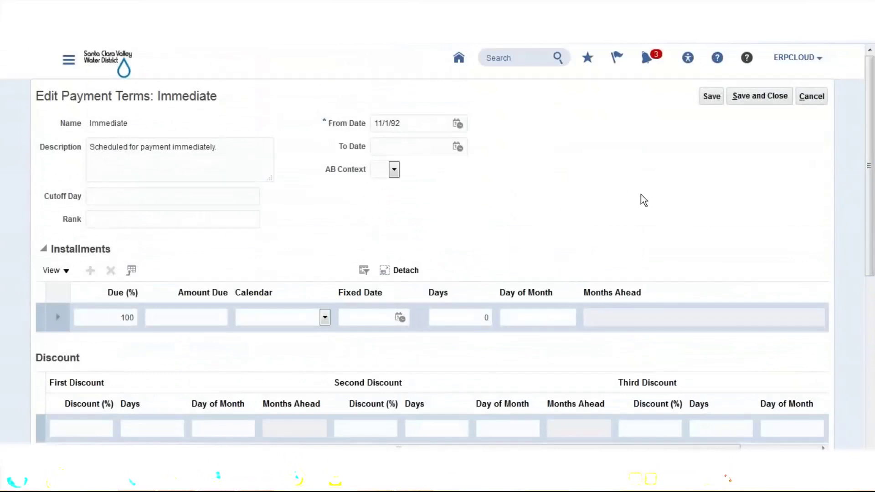
{"action": "left_click", "coordinate": [756, 101]}
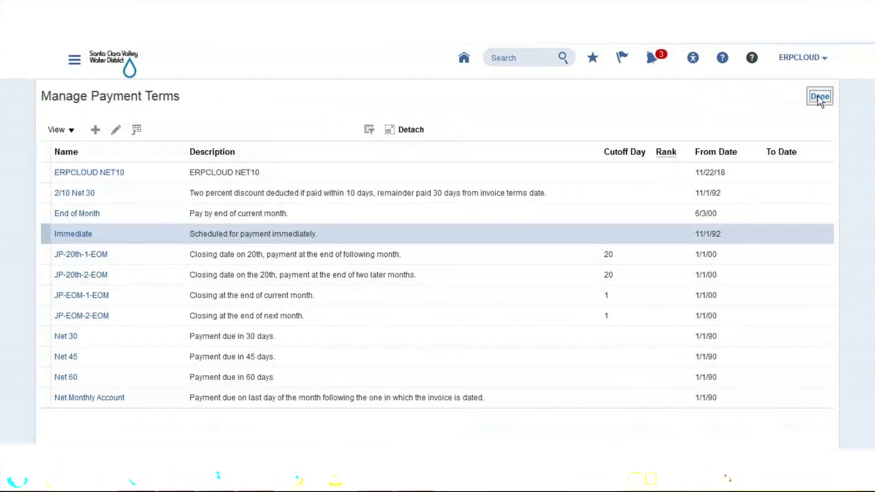
{"action": "left_click", "coordinate": [820, 97]}
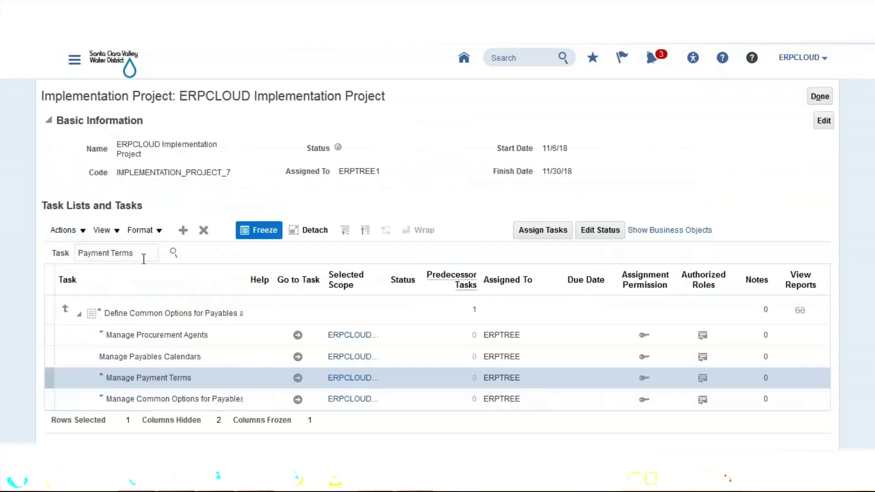
Search the project tasks for "Manage Business Unit" and locate that task under Financials' Define Business Units.
{"action": "triple_click", "coordinate": [105, 258]}
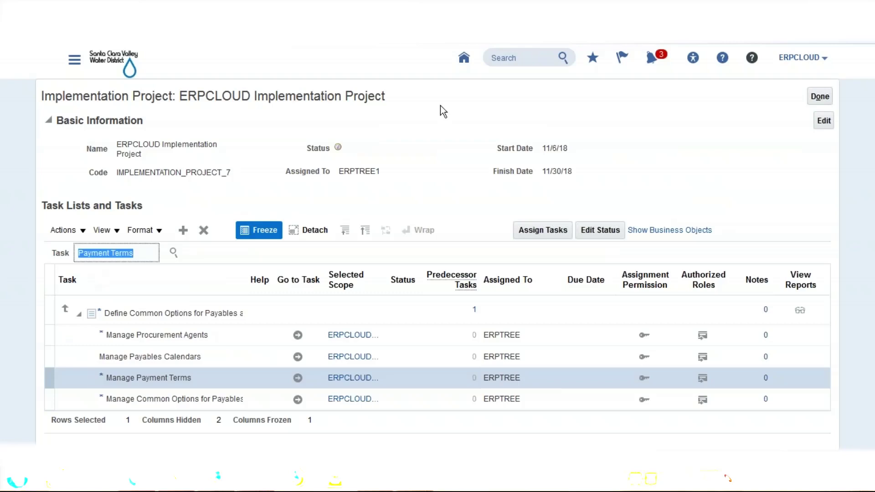
{"action": "type", "text": "Ma"}
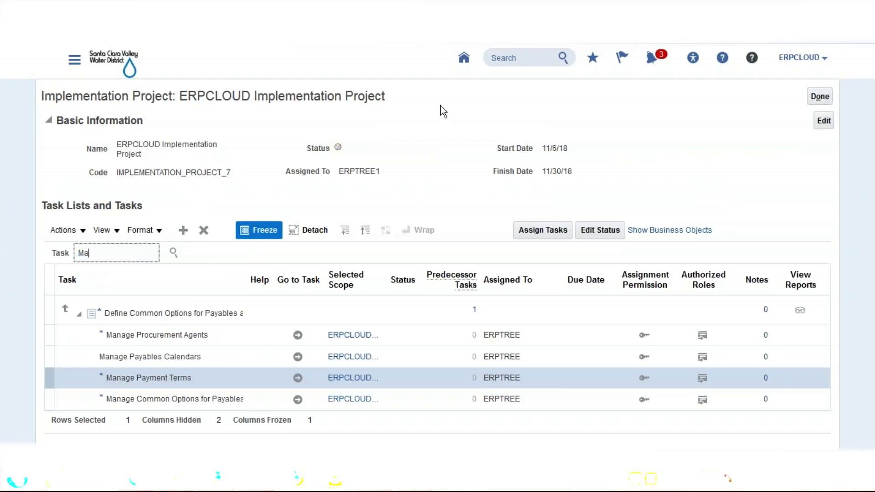
{"action": "type", "text": "nage Business Unit"}
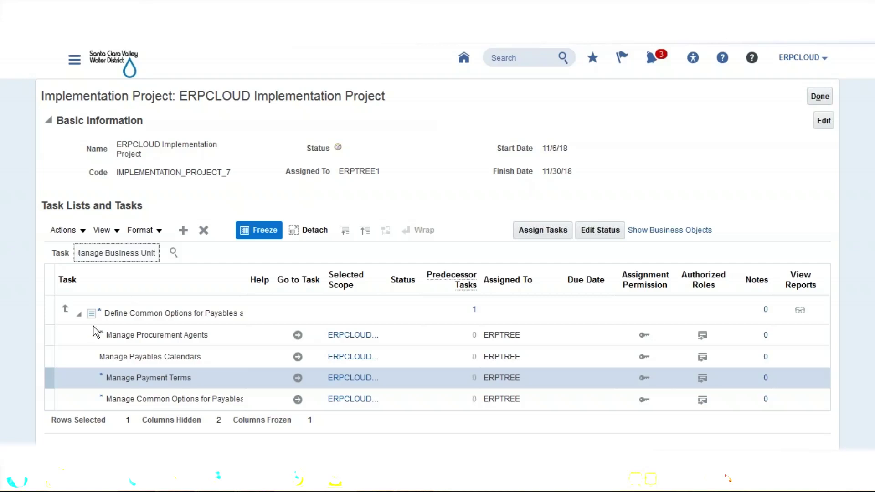
{"action": "left_click", "coordinate": [173, 257]}
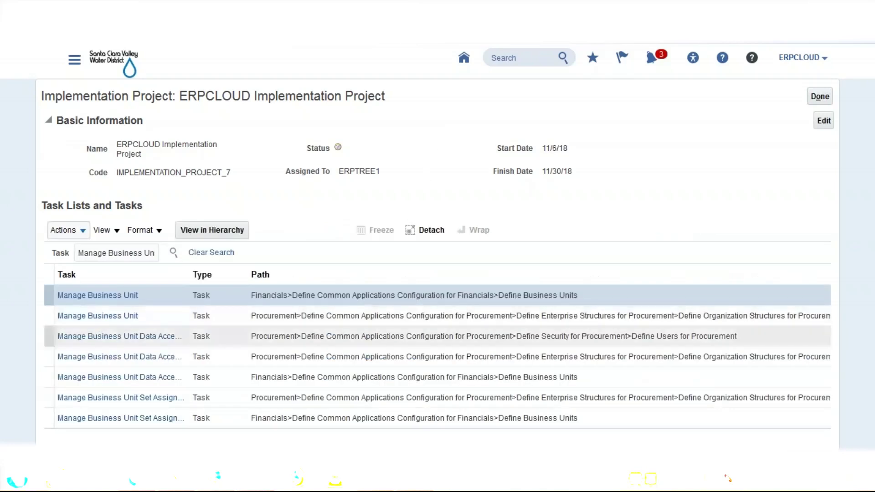
{"action": "left_click", "coordinate": [108, 296]}
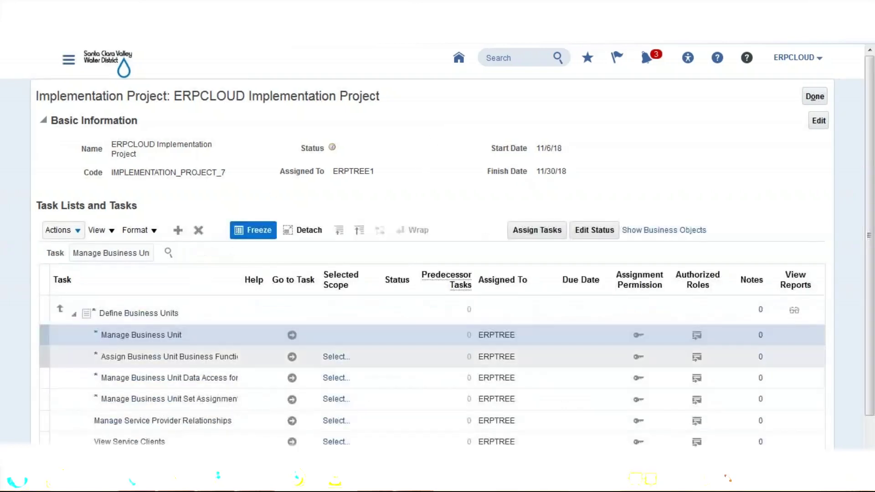
Go to the Manage Business Unit task, search for "ERPCLOUD", open the ERPCLOUD US Business Unit, and examine its Default Set.
{"action": "left_click", "coordinate": [292, 336]}
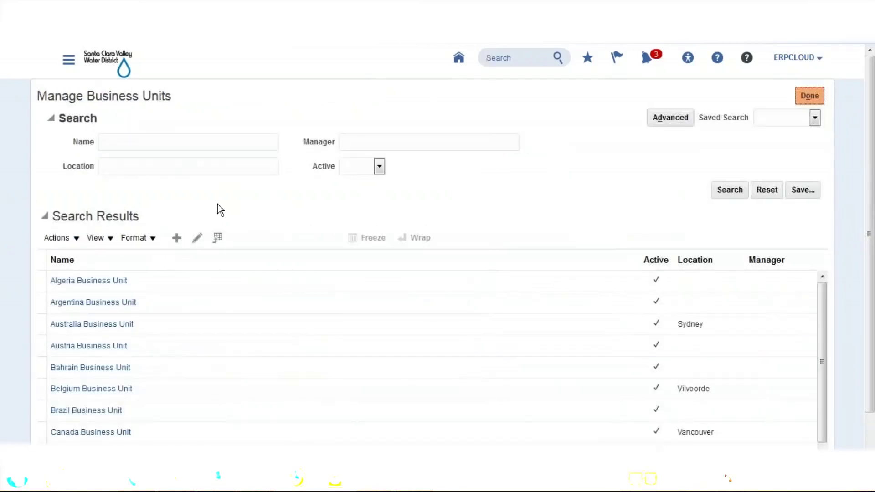
{"action": "left_click", "coordinate": [180, 142]}
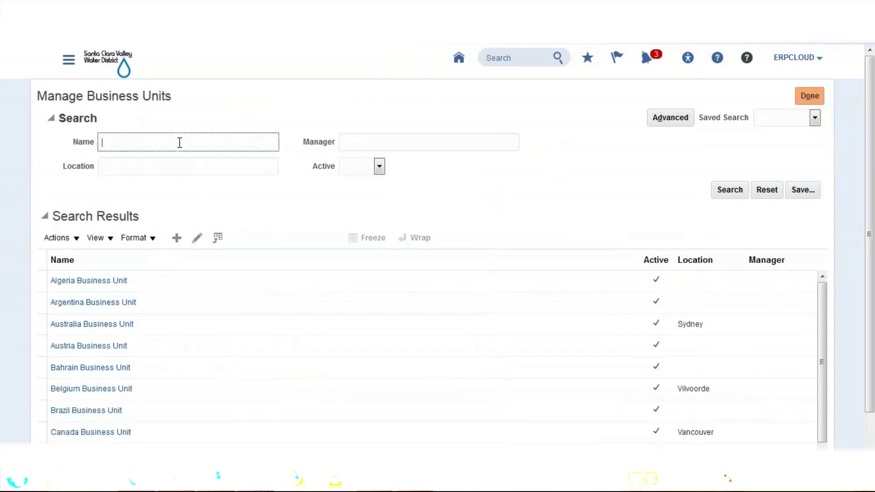
{"action": "type", "text": "ERPCLOUD"}
{"action": "left_click", "coordinate": [735, 192]}
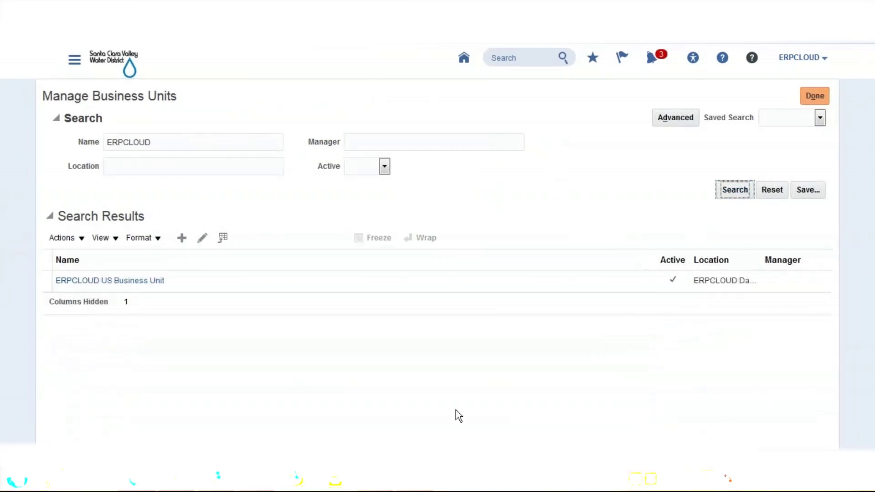
{"action": "left_click", "coordinate": [116, 282]}
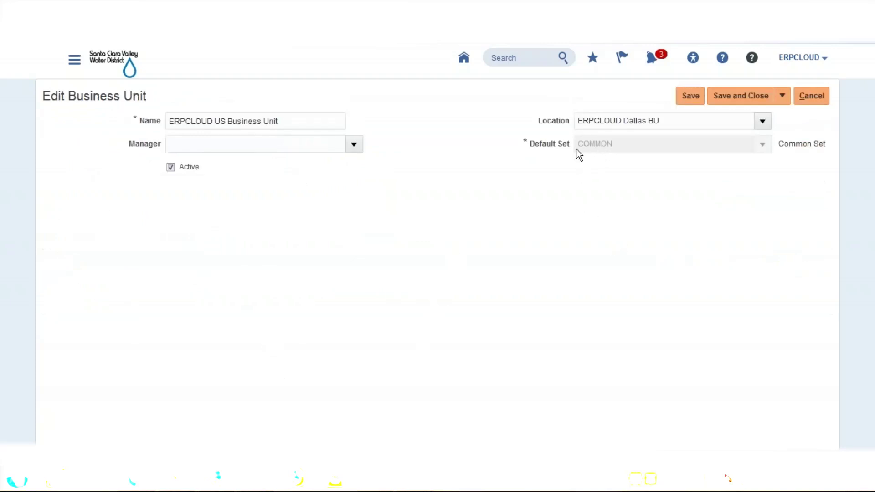
{"action": "left_click_drag", "start_coordinate": [547, 147], "coordinate": [528, 147]}
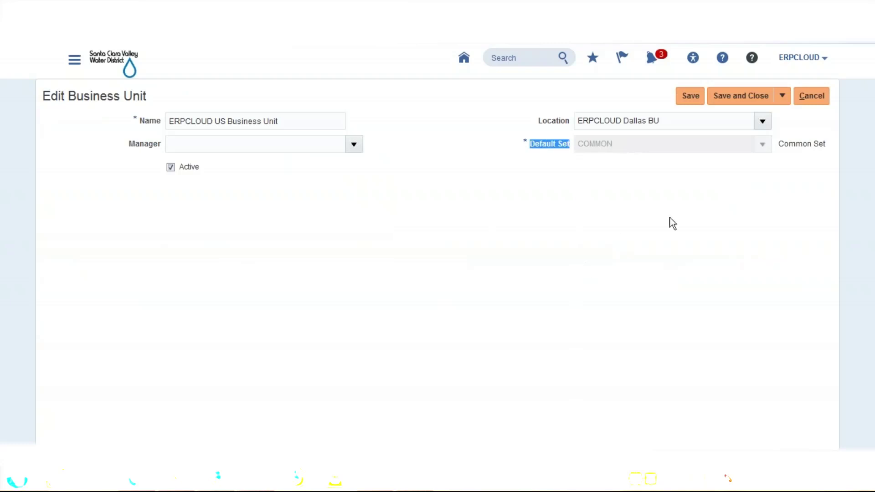
{"action": "left_click", "coordinate": [585, 239]}
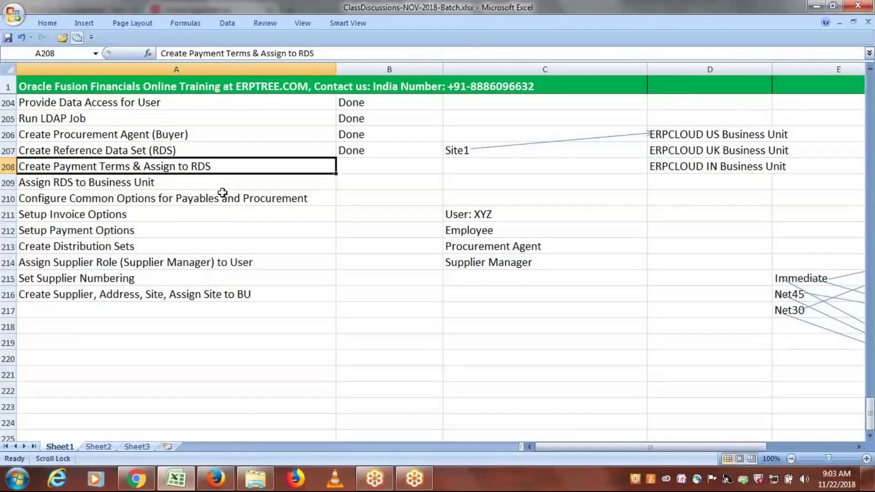
In the Excel checklist, mark "Create Payment Terms & Assign to RDS" as Done and save the workbook.
{"action": "key", "text": "Right"}
{"action": "type", "text": "Done"}
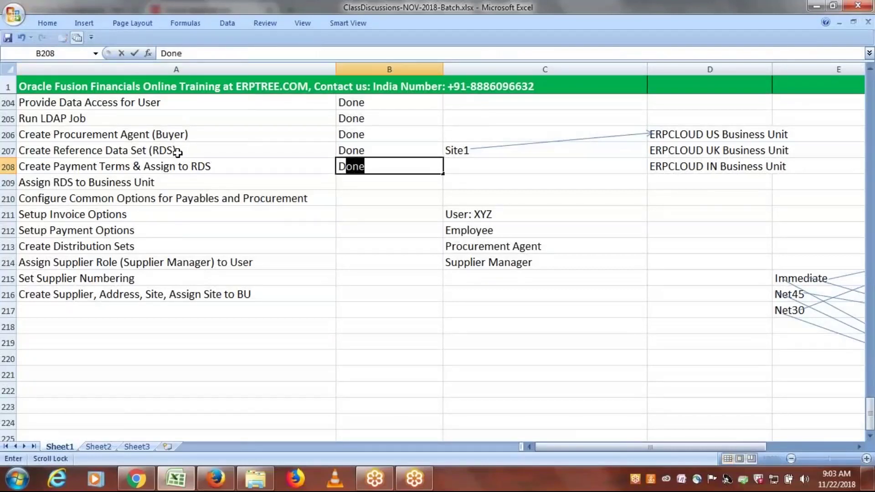
{"action": "left_click", "coordinate": [177, 154]}
{"action": "left_click", "coordinate": [183, 165]}
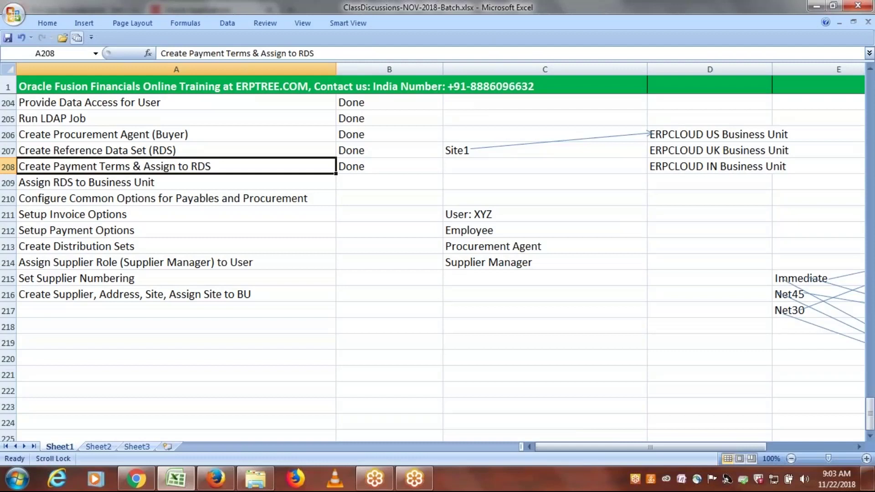
{"action": "left_click", "coordinate": [200, 183]}
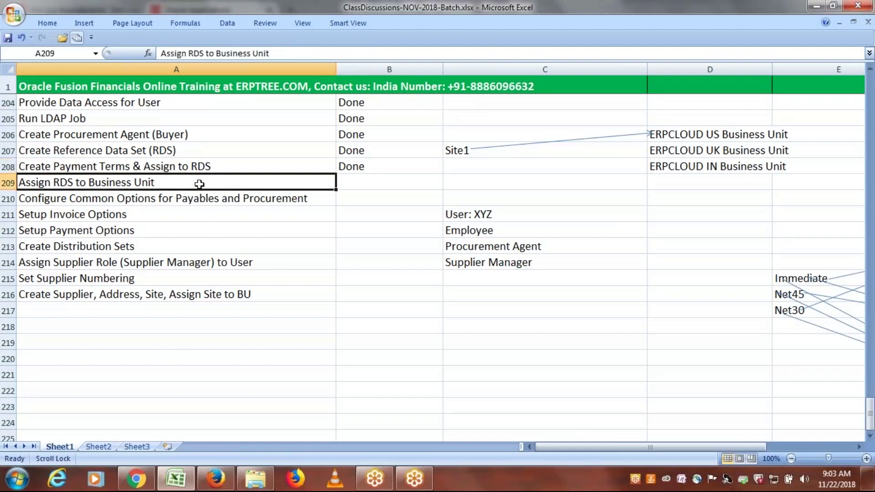
{"action": "key", "text": "ctrl+s"}
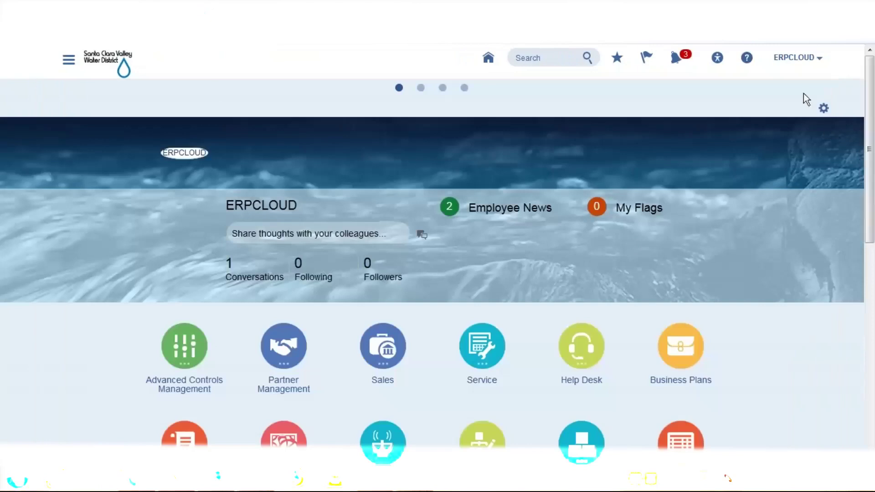
Switch to Oracle Fusion and open the ERPCLOUD Implementation Project through Setup and Maintenance.
{"action": "left_click", "coordinate": [795, 57]}
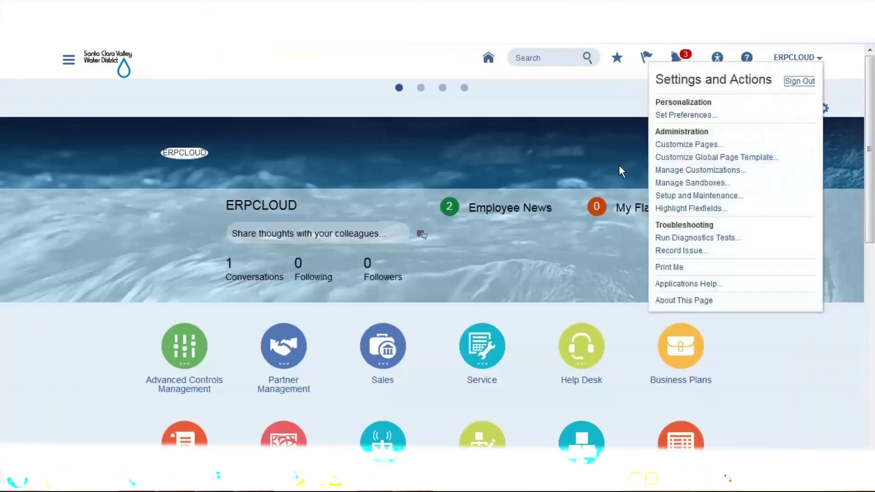
{"action": "left_click", "coordinate": [698, 196]}
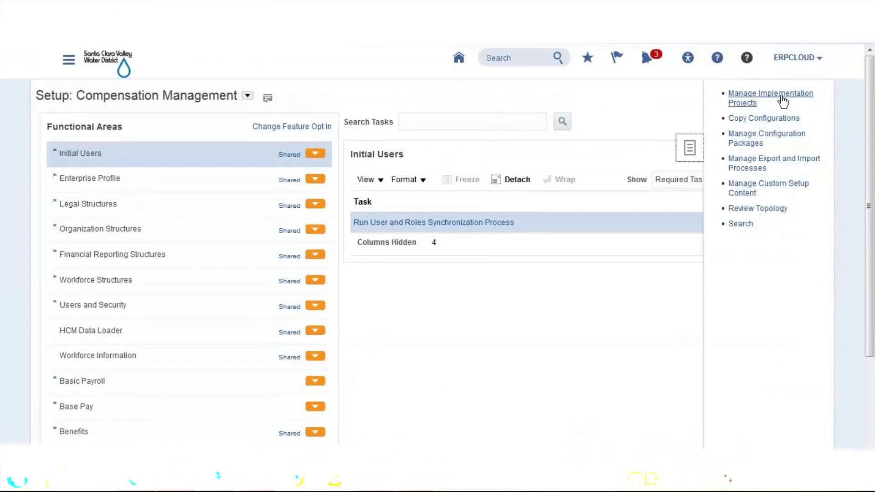
{"action": "left_click", "coordinate": [775, 98]}
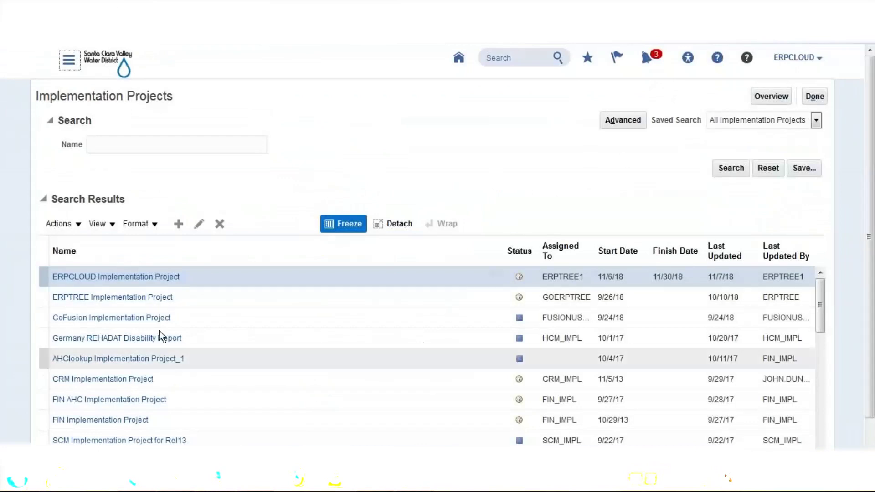
{"action": "left_click", "coordinate": [114, 277]}
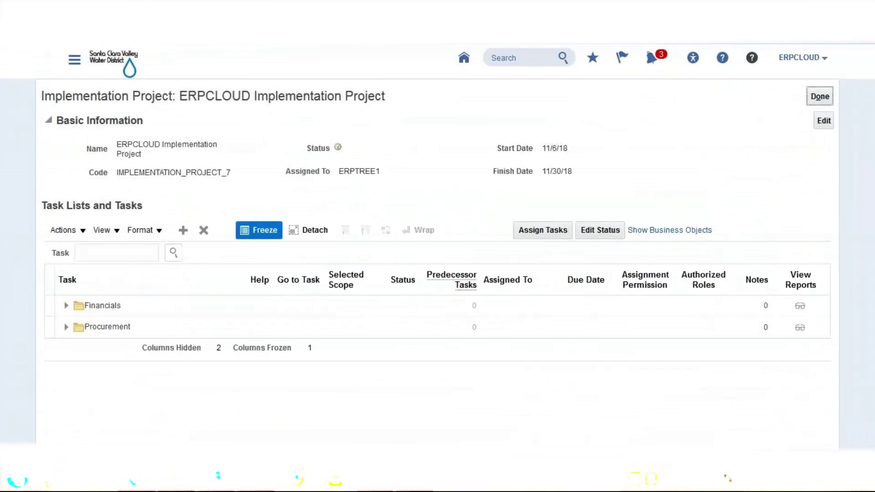
Search the project tasks for "Assign%Reference%".
{"action": "left_click", "coordinate": [127, 252]}
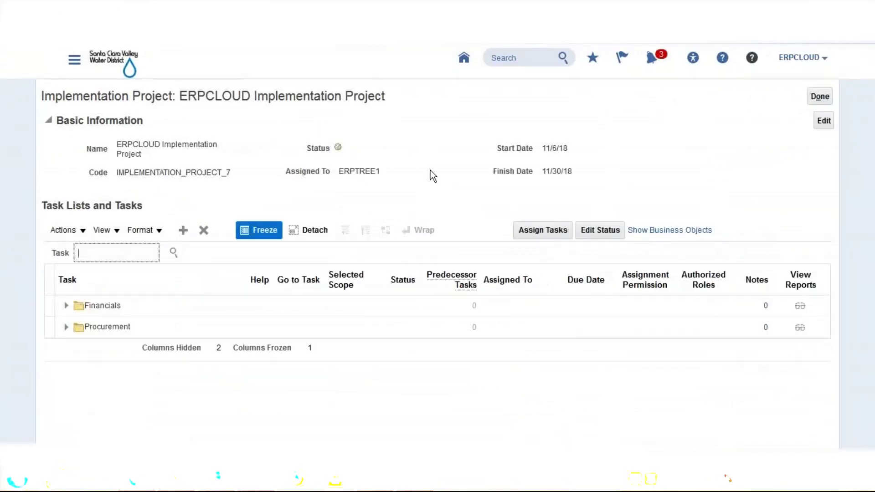
{"action": "type", "text": "a"}
{"action": "key", "text": "BackSpace"}
{"action": "type", "text": "Assign Re"}
{"action": "key", "text": "BackSpace"}
{"action": "key", "text": "BackSpace"}
{"action": "key", "text": "BackSpace"}
{"action": "type", "text": "%Reference"}
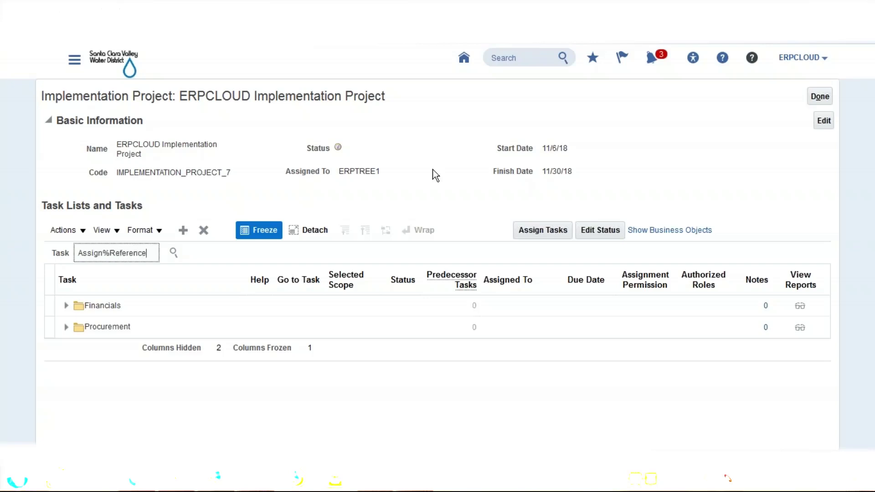
{"action": "type", "text": "%"}
{"action": "left_click", "coordinate": [172, 254]}
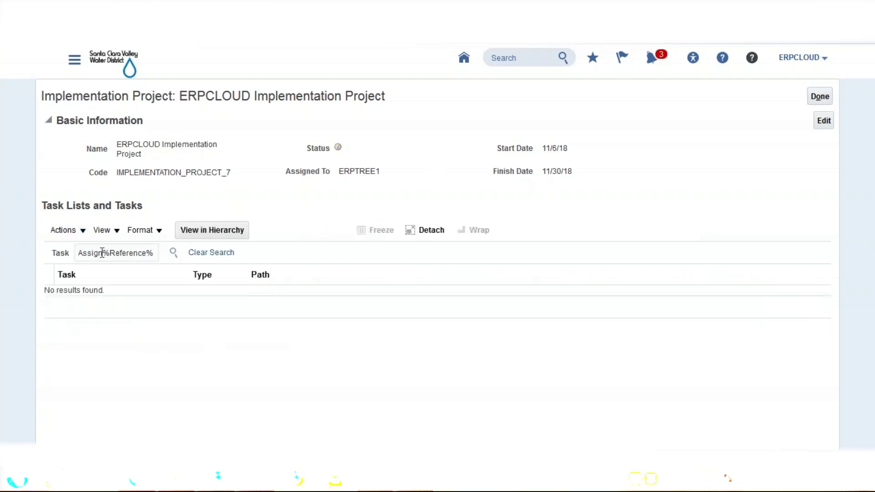
Search the project tasks for "%Reference%Set%" instead.
{"action": "left_click_drag", "start_coordinate": [102, 253], "coordinate": [45, 262]}
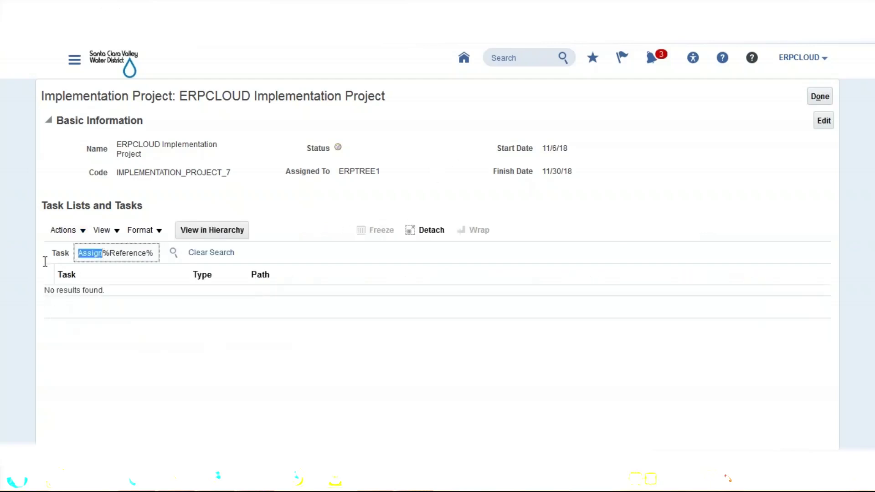
{"action": "key", "text": "BackSpace"}
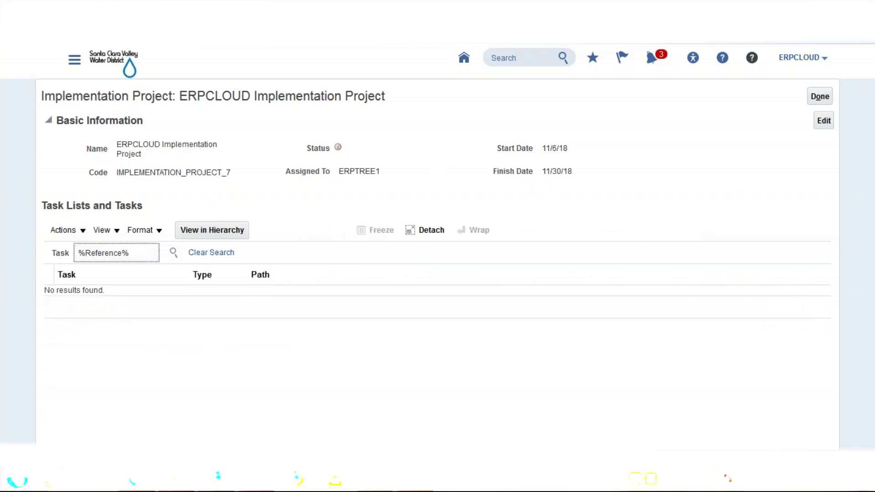
{"action": "left_click", "coordinate": [146, 257]}
{"action": "type", "text": "Set%"}
{"action": "left_click", "coordinate": [172, 253]}
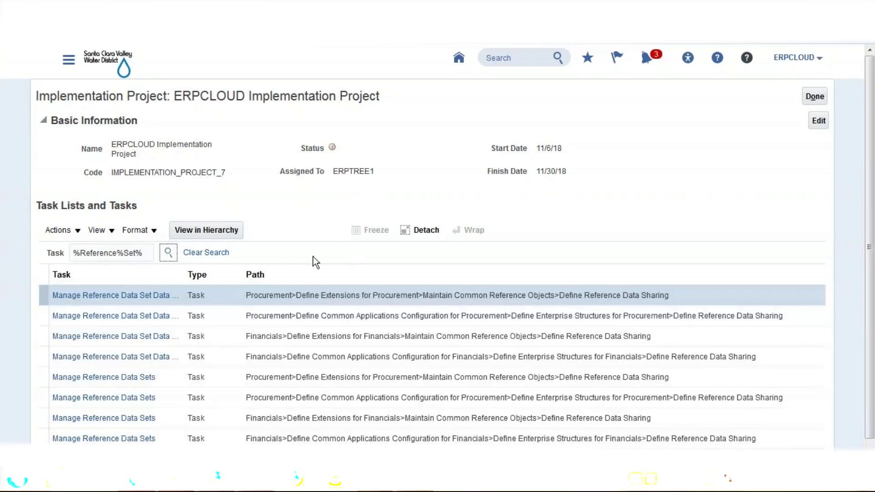
Search the project tasks for "Business Unit Set" and widen the Task column to show the full task names.
{"action": "left_click_drag", "start_coordinate": [145, 255], "coordinate": [7, 310]}
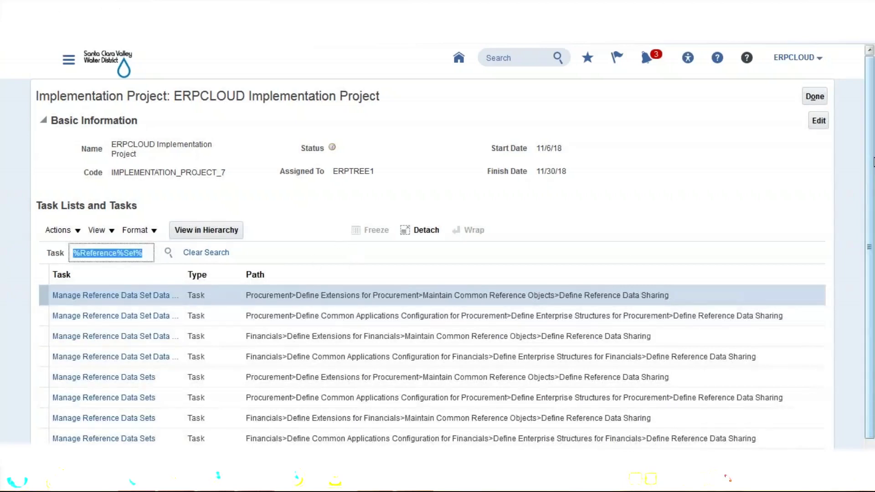
{"action": "type", "text": "Busine"}
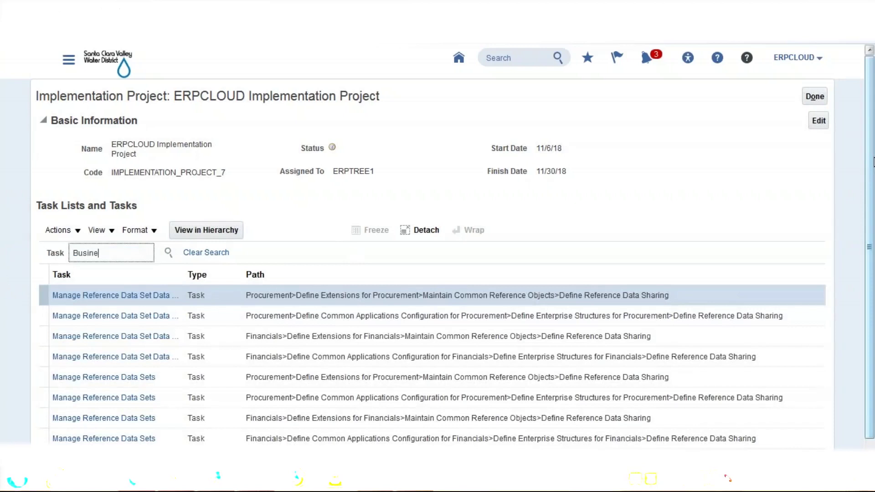
{"action": "type", "text": "ss Unit Set"}
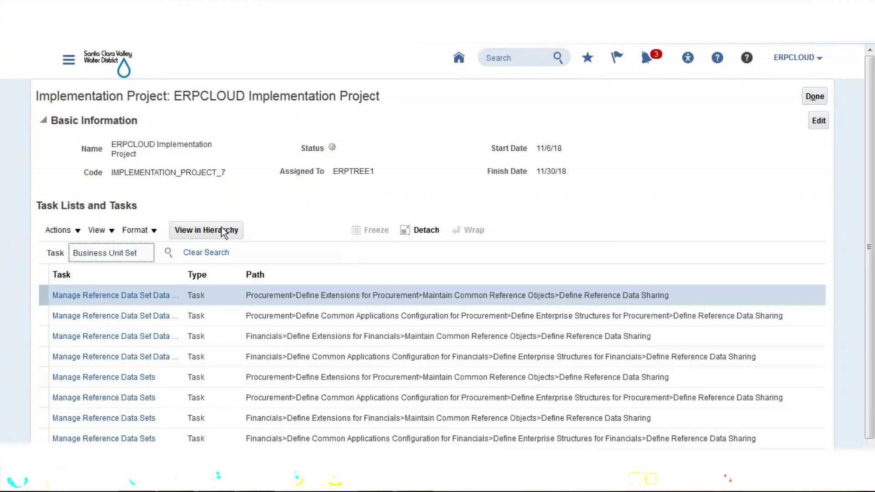
{"action": "left_click", "coordinate": [168, 254]}
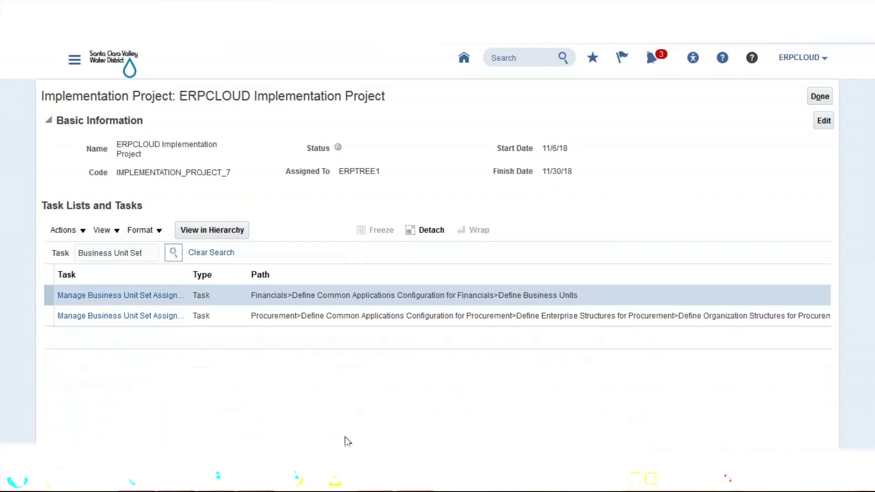
{"action": "left_click_drag", "start_coordinate": [190, 281], "coordinate": [269, 280]}
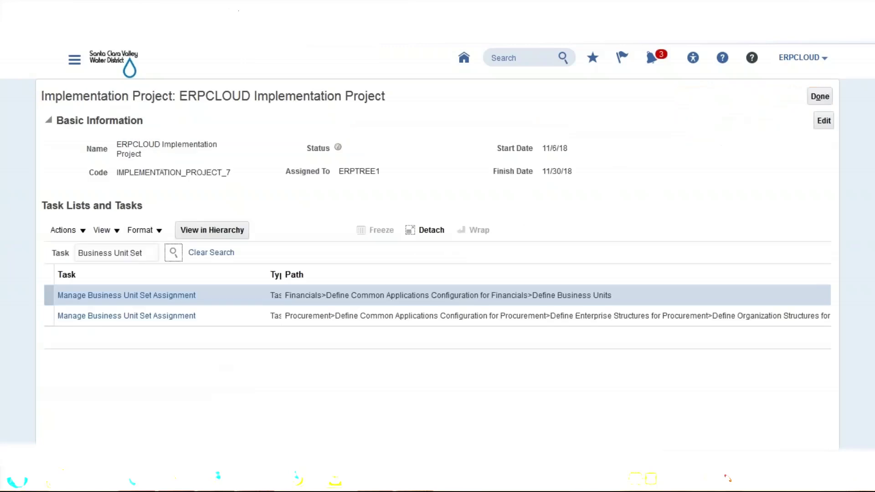
Review the payment terms and "Assign RDS to Business Unit" items in the Excel checklist, and return to Oracle Fusion.
{"action": "key", "text": "alt+Tab"}
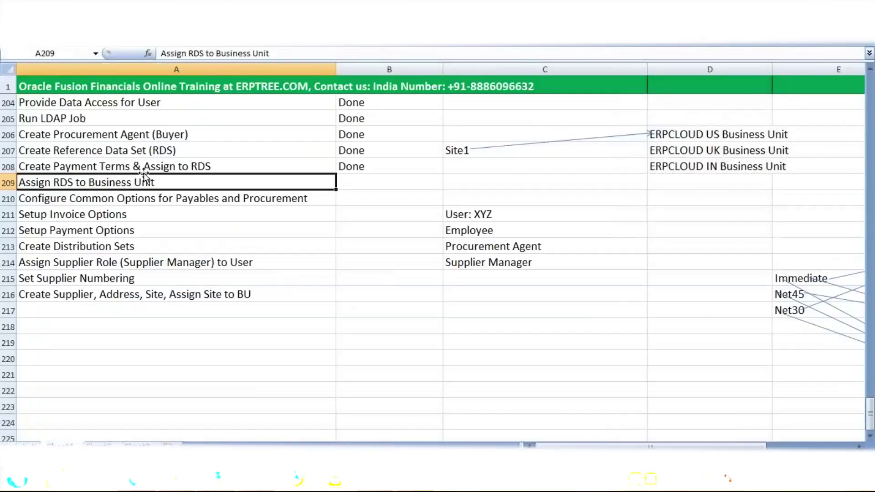
{"action": "left_click", "coordinate": [143, 153]}
{"action": "left_click", "coordinate": [102, 167]}
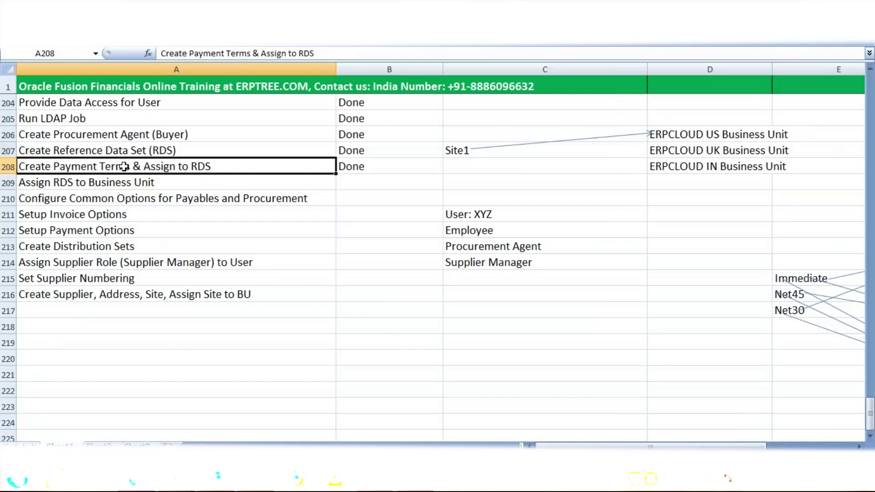
{"action": "left_click", "coordinate": [129, 183]}
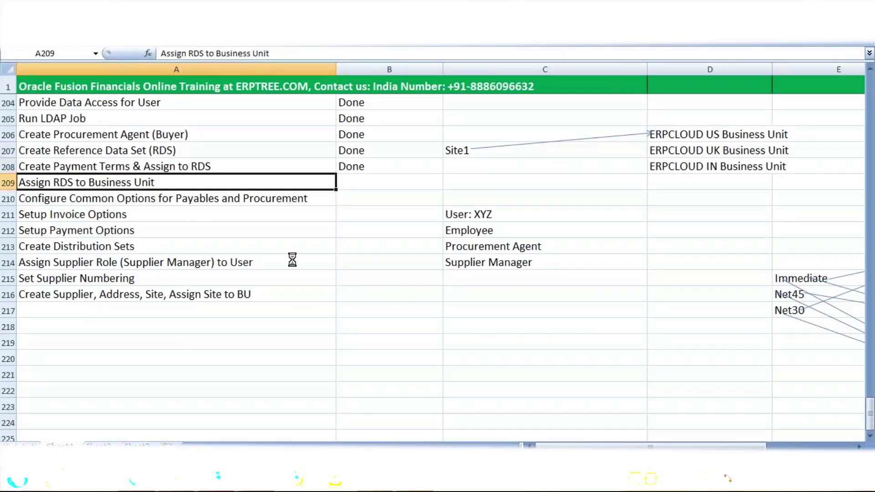
{"action": "key", "text": "alt+Tab"}
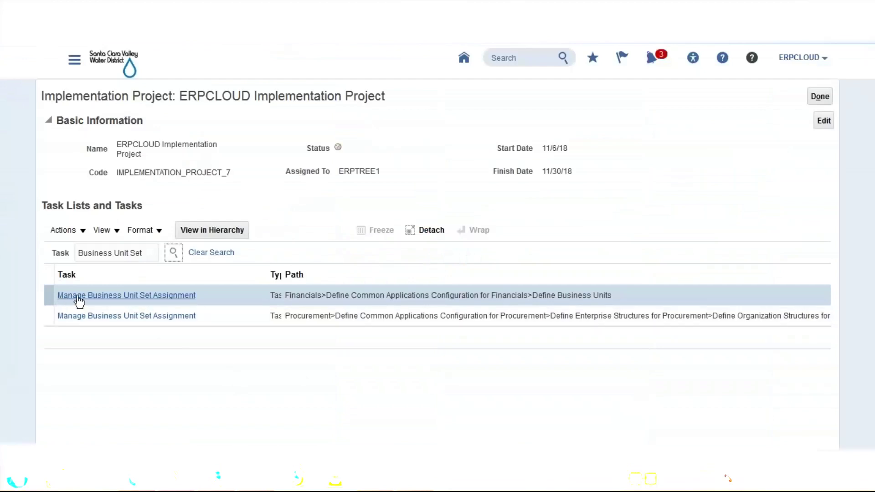
Open the Financials task "Manage Business Unit Set Assignment" and choose to select and add an existing business unit as its scope.
{"action": "left_click", "coordinate": [152, 296]}
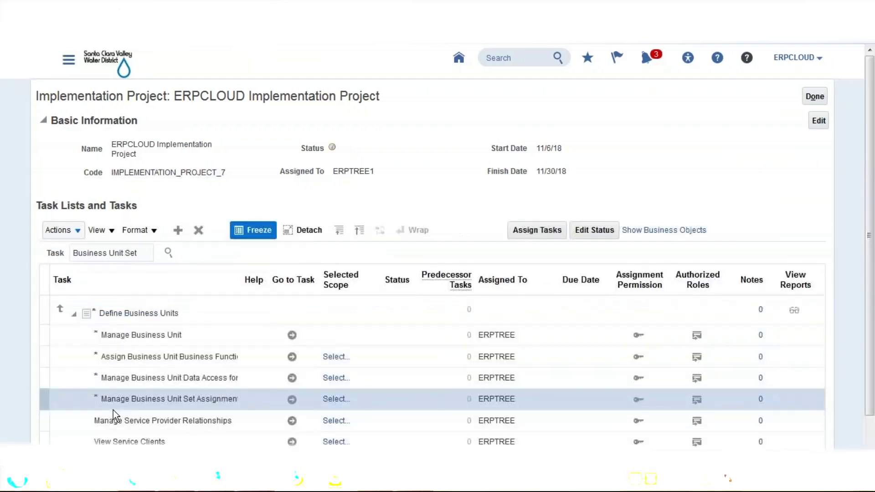
{"action": "left_click", "coordinate": [292, 400]}
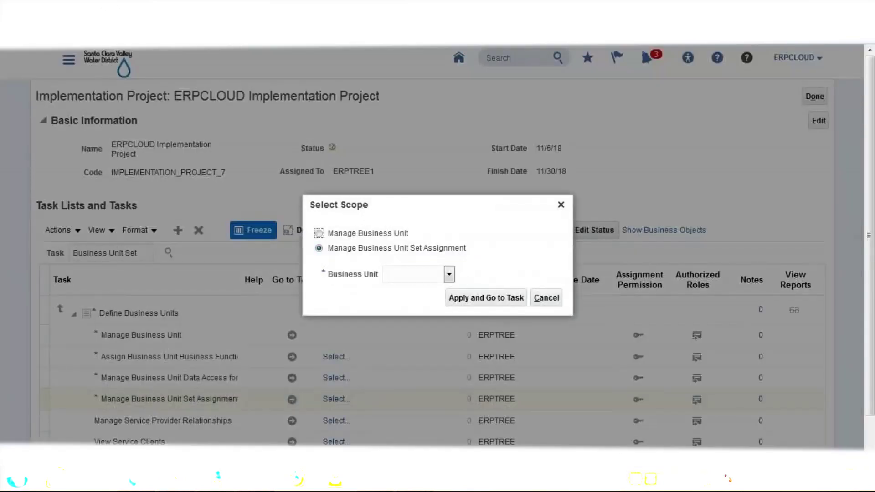
{"action": "left_click", "coordinate": [450, 274]}
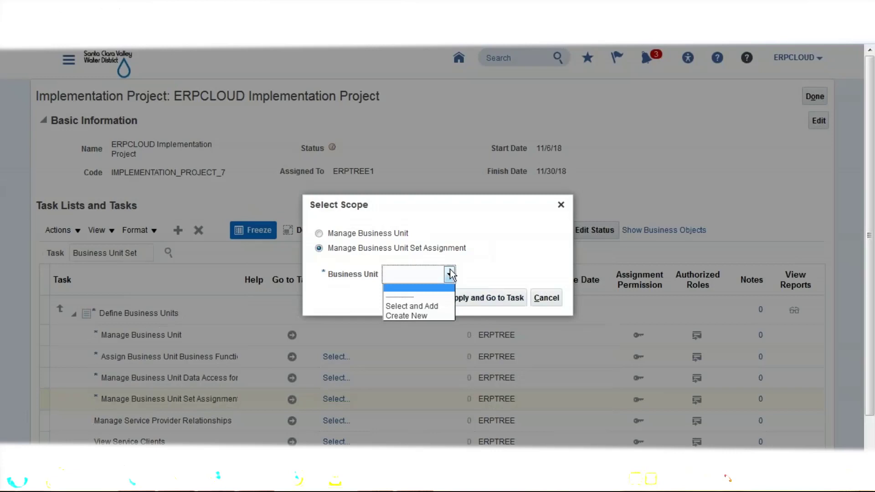
{"action": "left_click", "coordinate": [439, 307]}
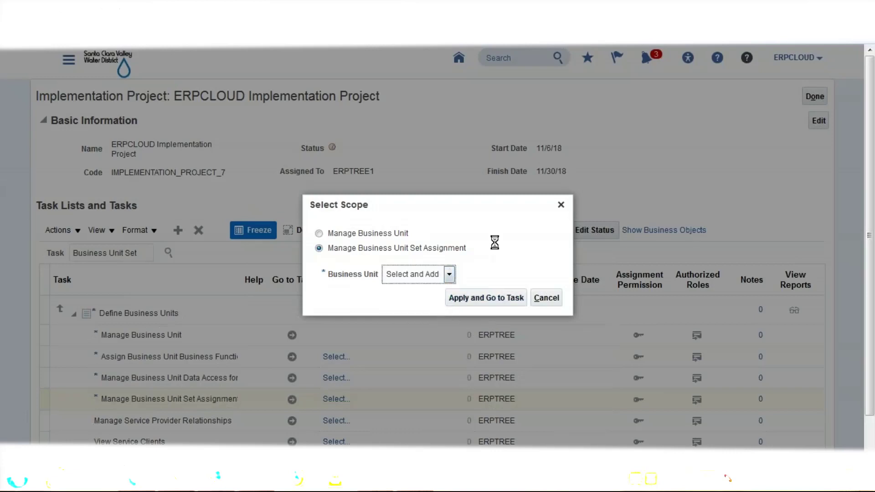
{"action": "left_click", "coordinate": [491, 299]}
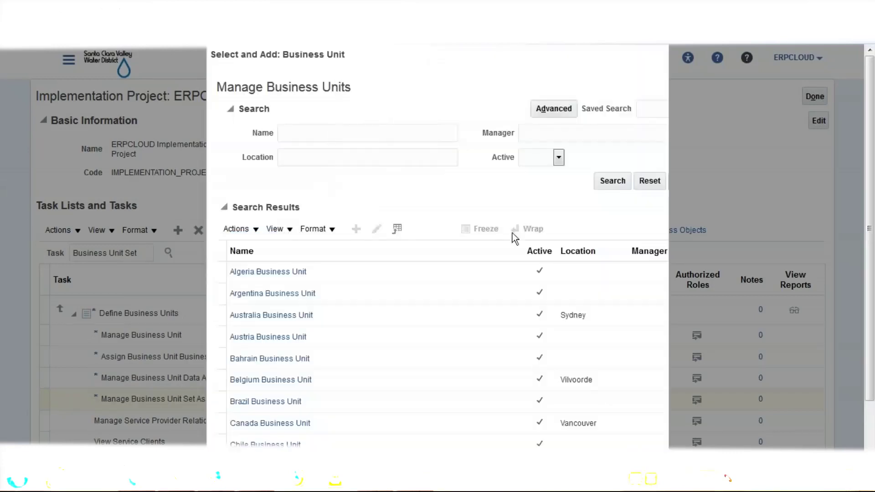
Search the business units for "ERPCLOUD" and apply ERPCLOUD US Business Unit as the task scope.
{"action": "left_click", "coordinate": [322, 136]}
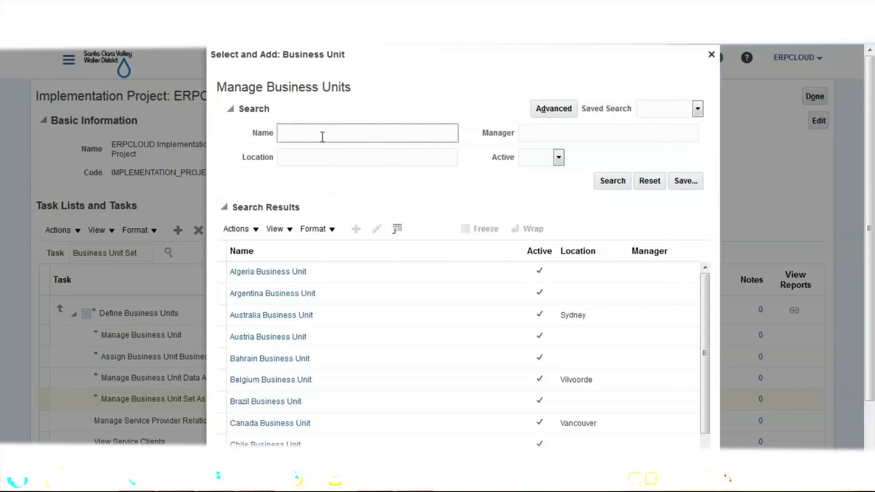
{"action": "type", "text": "ERPCLOUD"}
{"action": "left_click", "coordinate": [613, 180]}
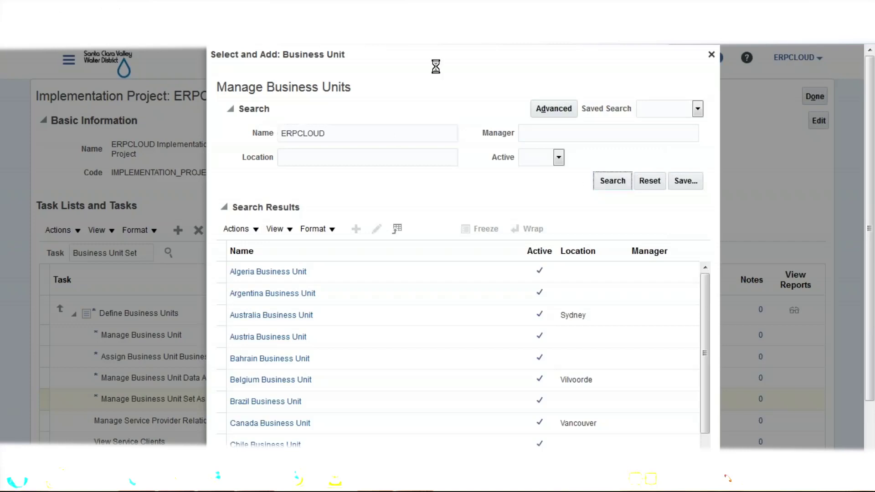
{"action": "left_click", "coordinate": [404, 341]}
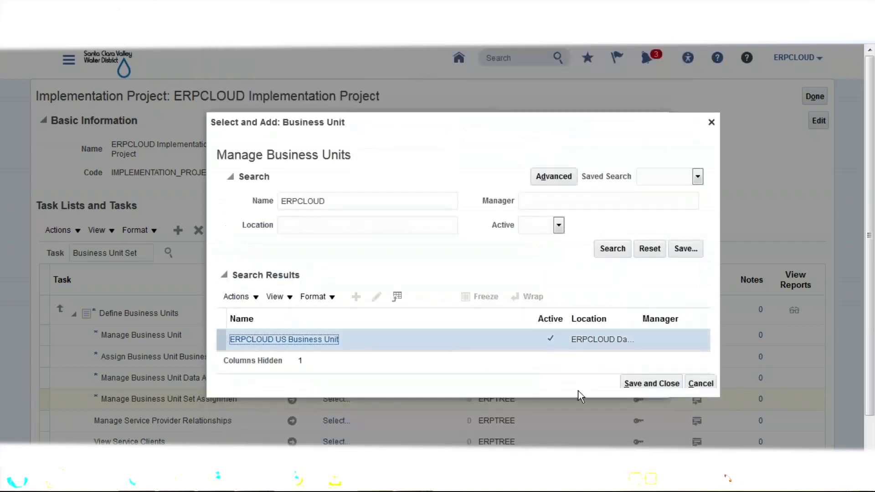
{"action": "left_click", "coordinate": [635, 385]}
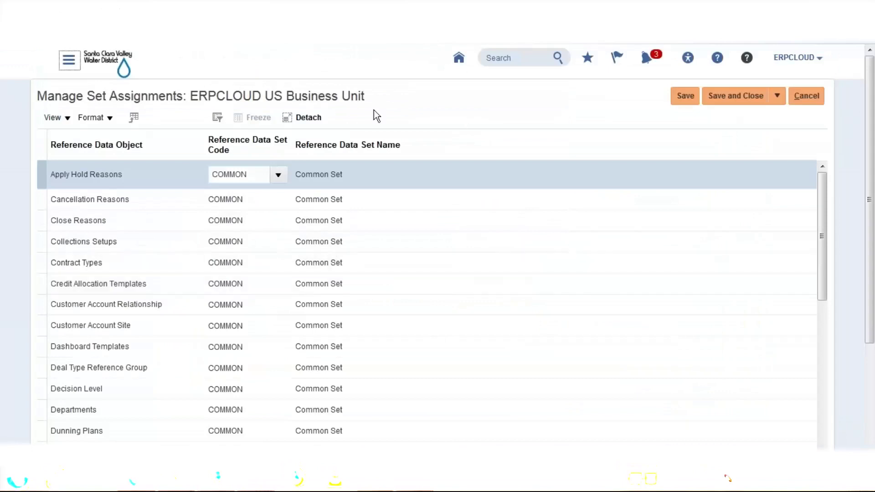
Examine the list of reference data objects and their assigned set codes for ERPCLOUD US Business Unit.
{"action": "left_click_drag", "start_coordinate": [190, 96], "coordinate": [365, 96]}
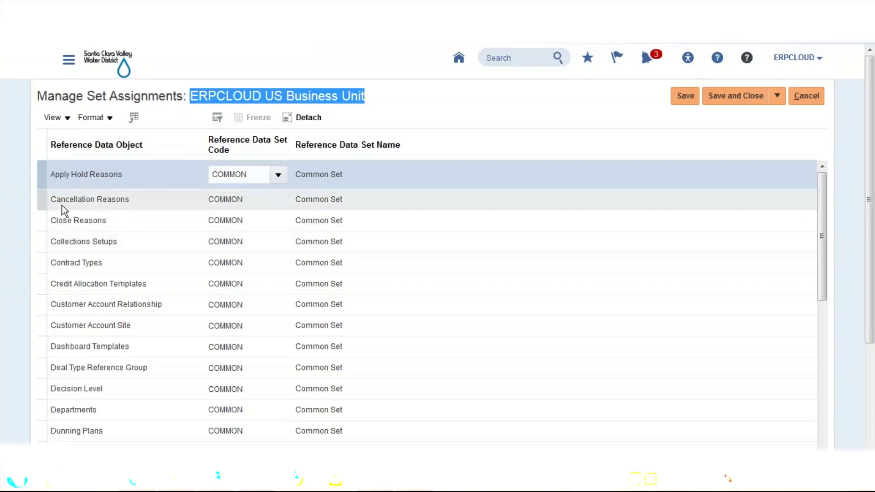
{"action": "scroll", "coordinate": [79, 242], "scroll_direction": "down", "scroll_amount": 1}
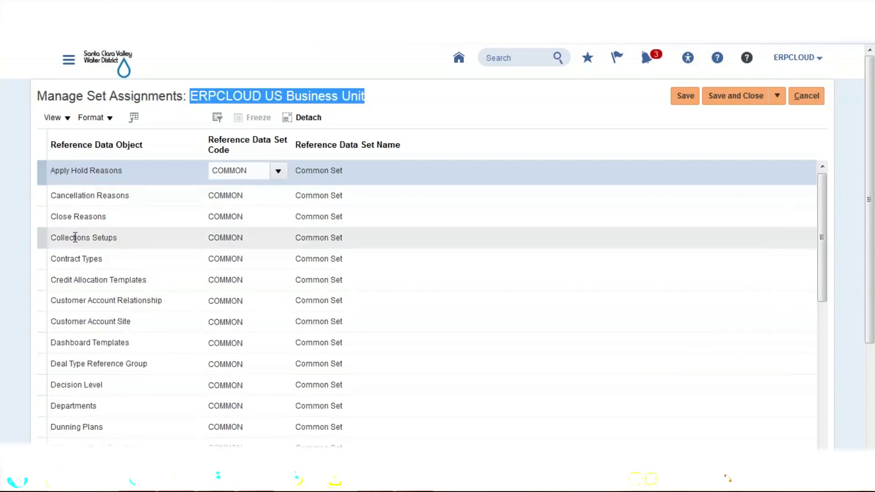
{"action": "scroll", "coordinate": [871, 248], "scroll_direction": "down", "scroll_amount": 3}
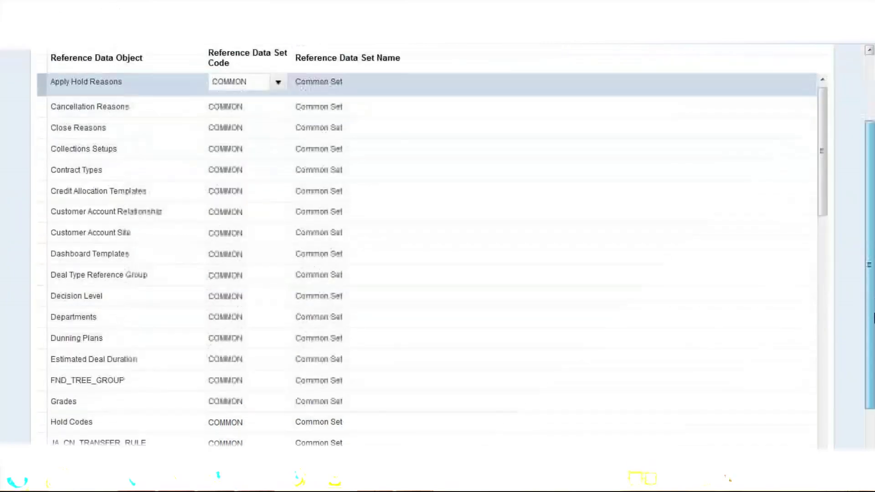
{"action": "left_click_drag", "start_coordinate": [827, 153], "coordinate": [832, 195]}
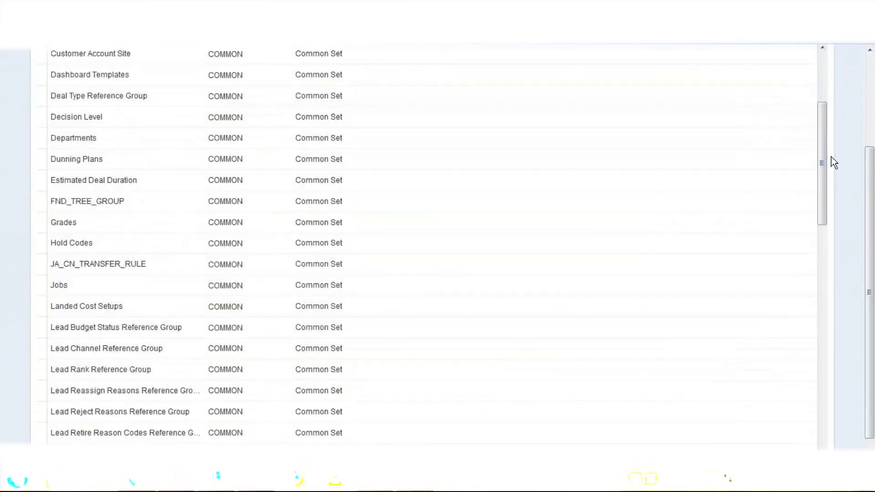
{"action": "left_click_drag", "start_coordinate": [825, 163], "coordinate": [861, 367]}
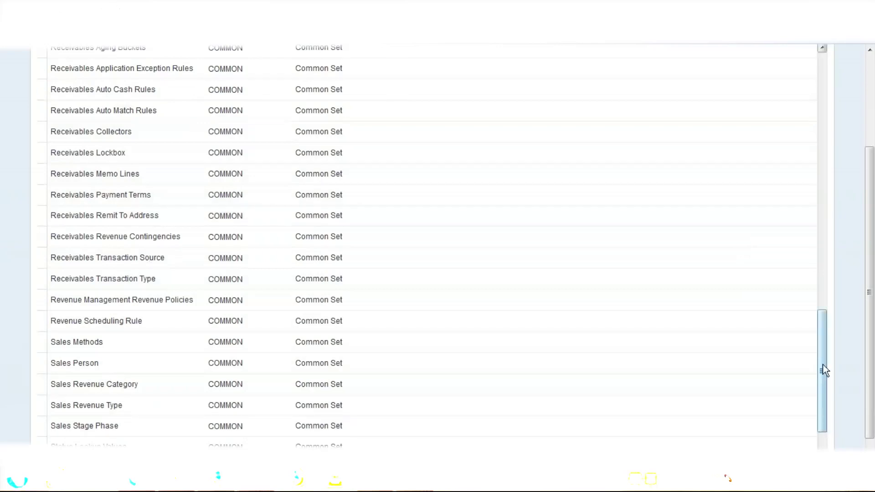
{"action": "left_click_drag", "start_coordinate": [823, 365], "coordinate": [850, 121]}
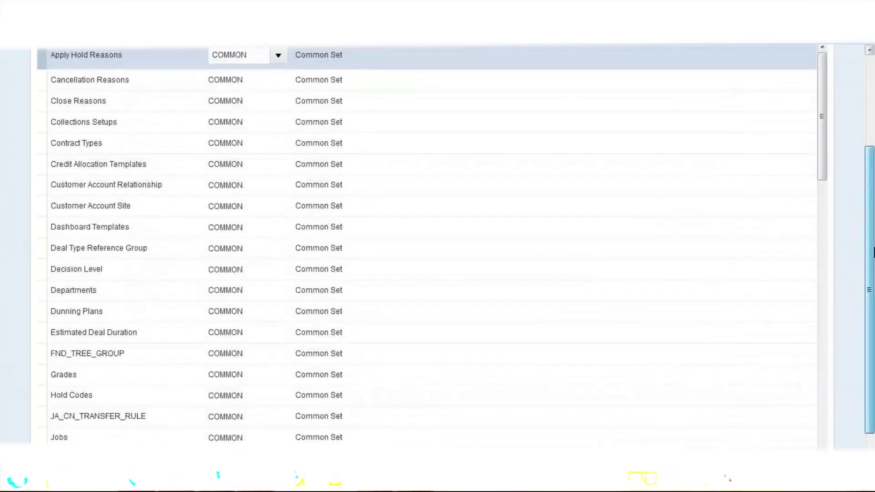
{"action": "left_click_drag", "start_coordinate": [874, 252], "coordinate": [874, 152]}
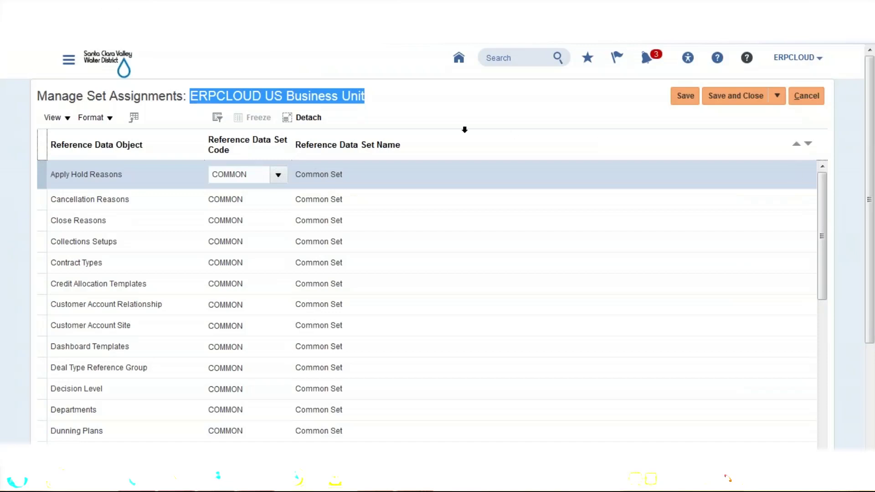
{"action": "left_click", "coordinate": [443, 103]}
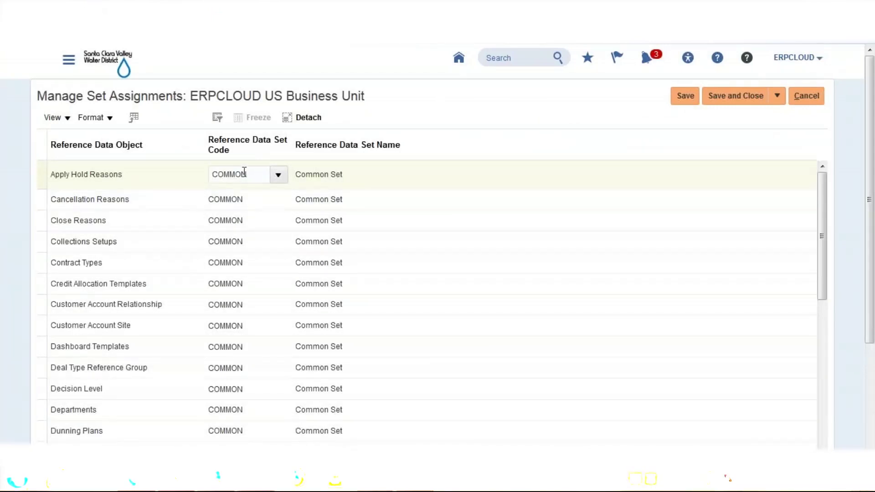
{"action": "scroll", "coordinate": [236, 365], "scroll_direction": "down", "scroll_amount": 1}
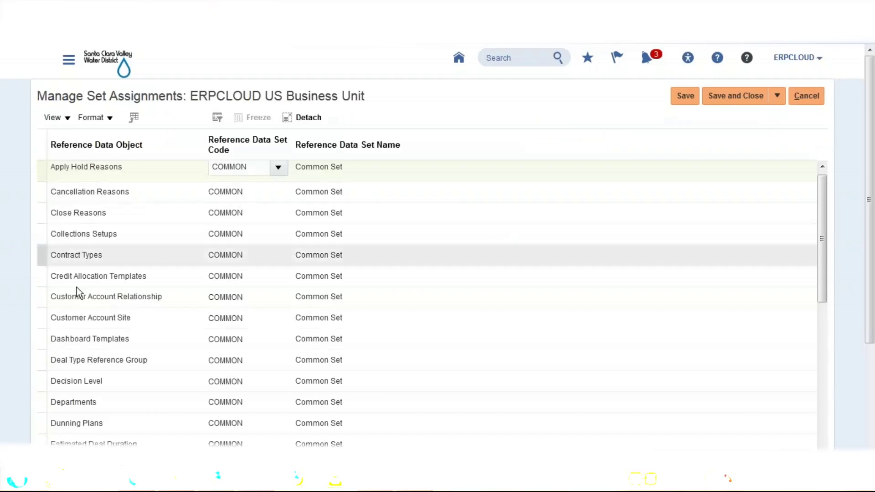
Compare the set assignments with the default set on the Edit Business Unit page, returning to the assignments.
{"action": "left_click", "coordinate": [61, 10]}
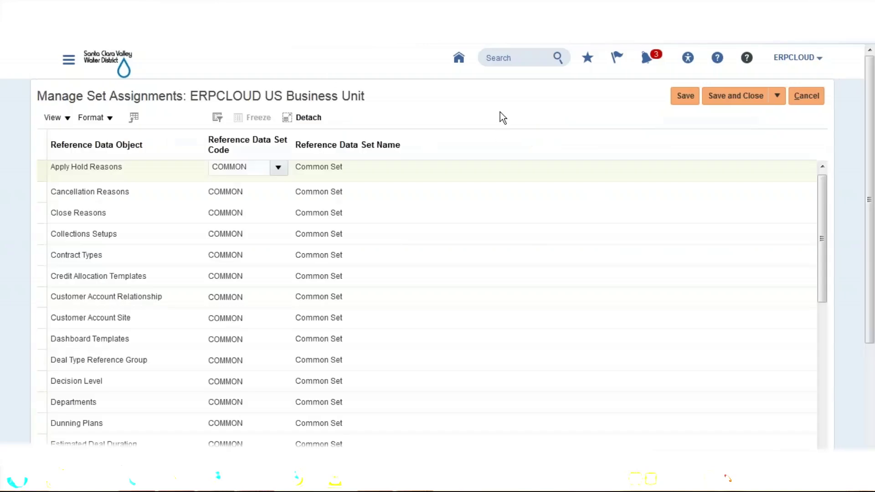
{"action": "left_click", "coordinate": [108, 6]}
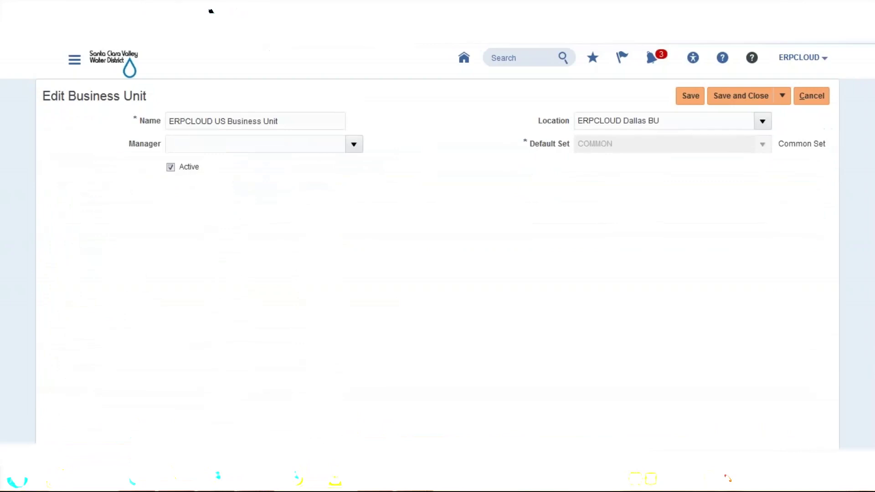
{"action": "left_click", "coordinate": [211, 11]}
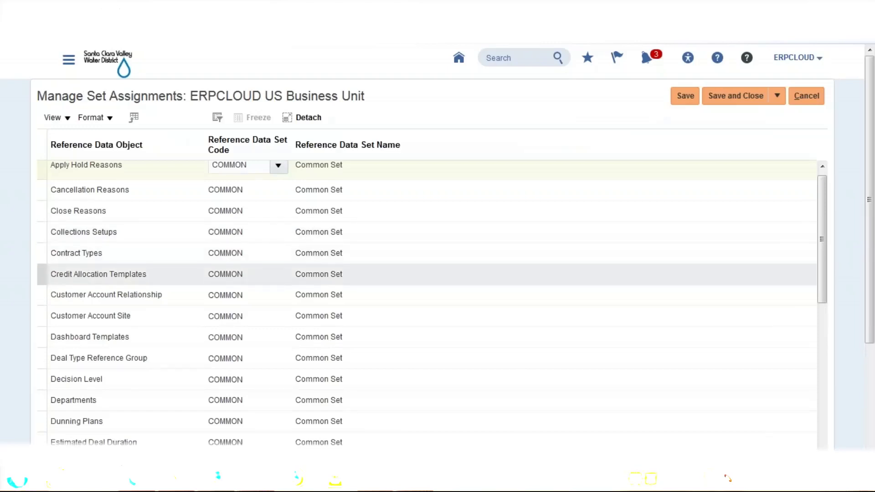
{"action": "scroll", "coordinate": [235, 285], "scroll_direction": "down", "scroll_amount": 1}
{"action": "left_click", "coordinate": [99, 10]}
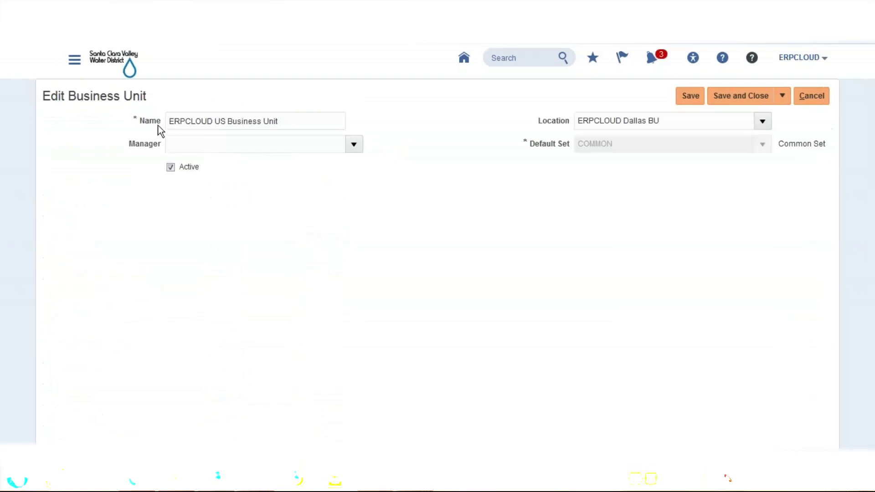
{"action": "left_click", "coordinate": [196, 10]}
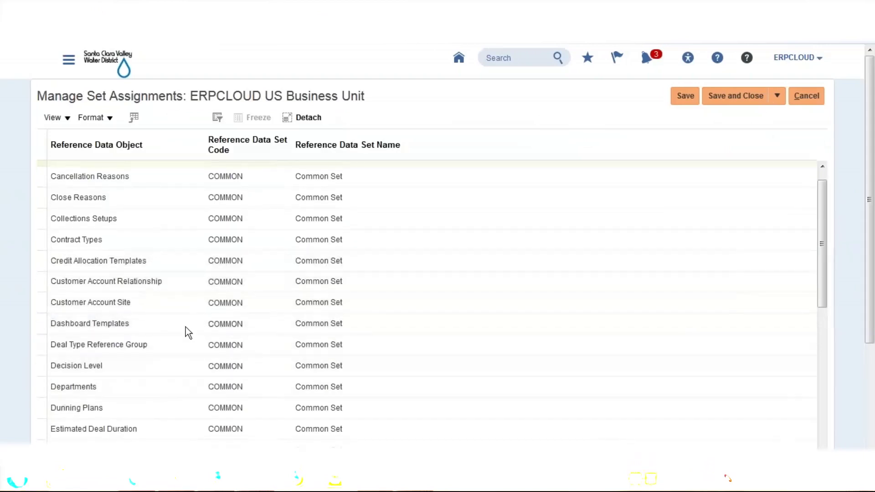
Search for reference data set code "ERPCLOUD" and assign ERPCLOUD_US_BU to the Payables Payment Terms object.
{"action": "left_click_drag", "start_coordinate": [824, 215], "coordinate": [844, 352]}
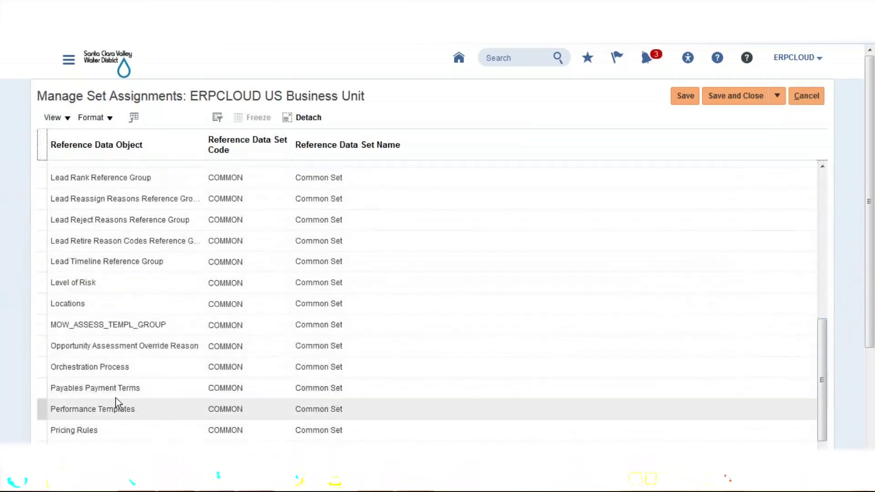
{"action": "left_click", "coordinate": [138, 388]}
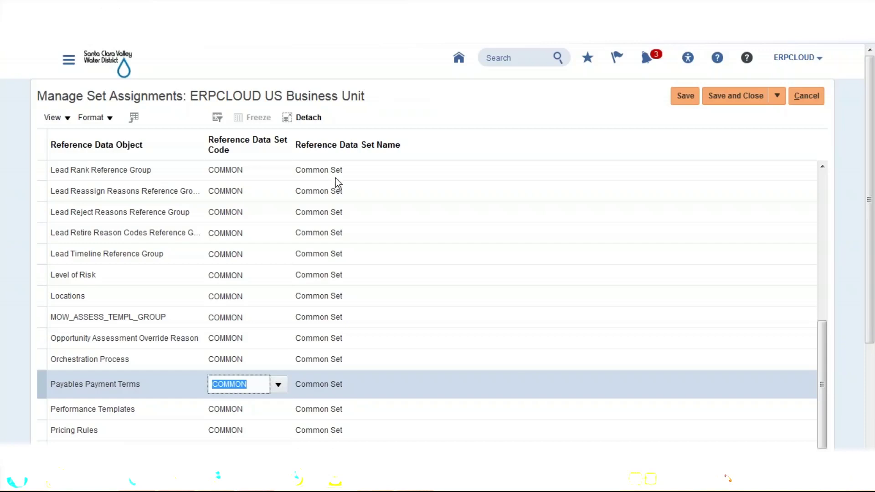
{"action": "left_click", "coordinate": [279, 385]}
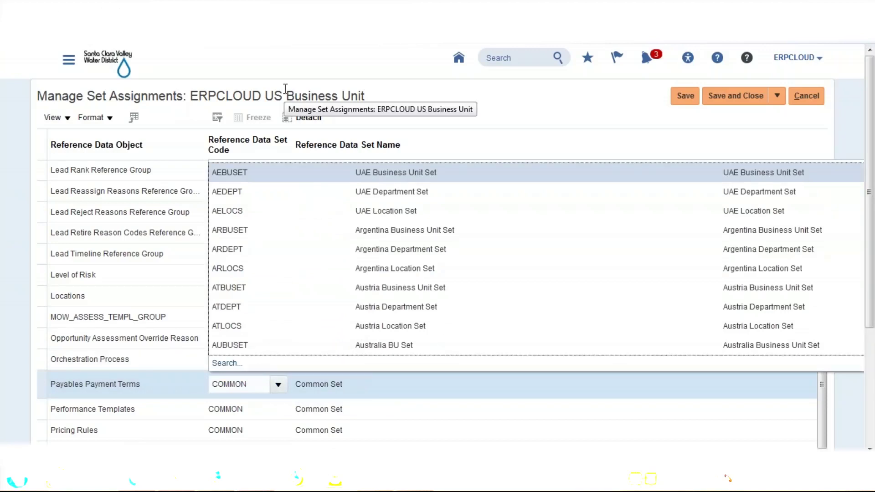
{"action": "left_click", "coordinate": [226, 363]}
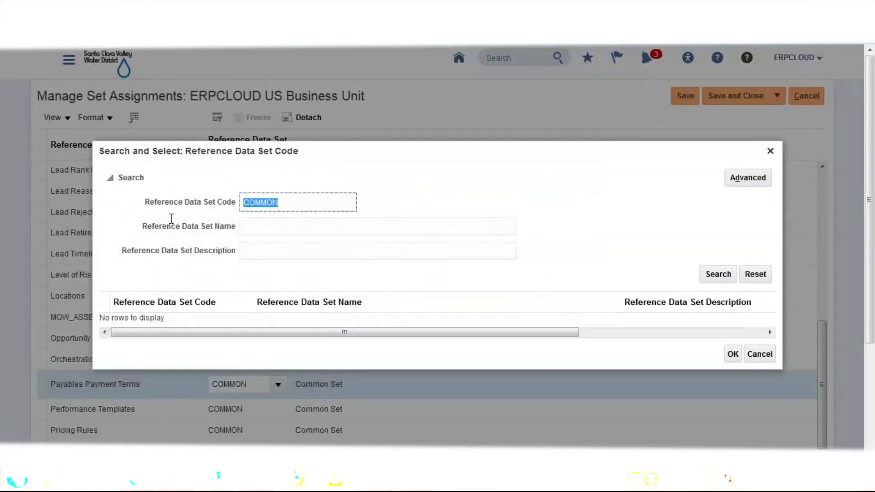
{"action": "type", "text": "ERPCLOUD"}
{"action": "left_click", "coordinate": [718, 274]}
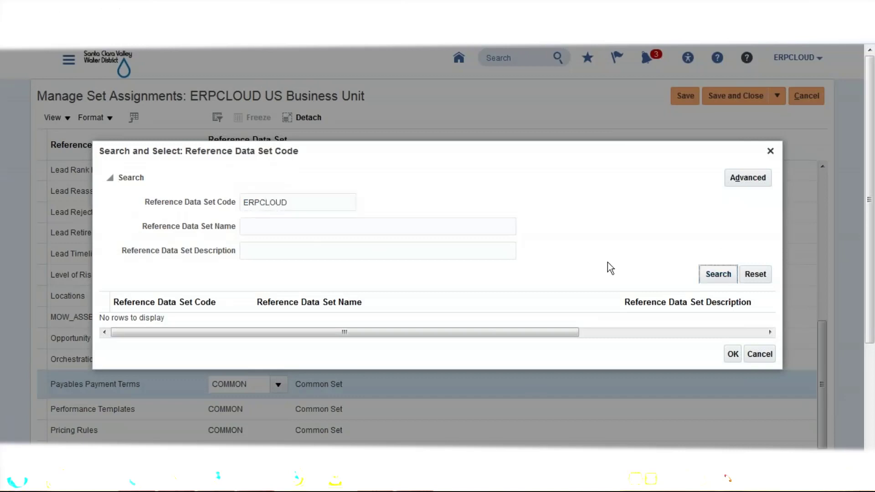
{"action": "left_click", "coordinate": [209, 320]}
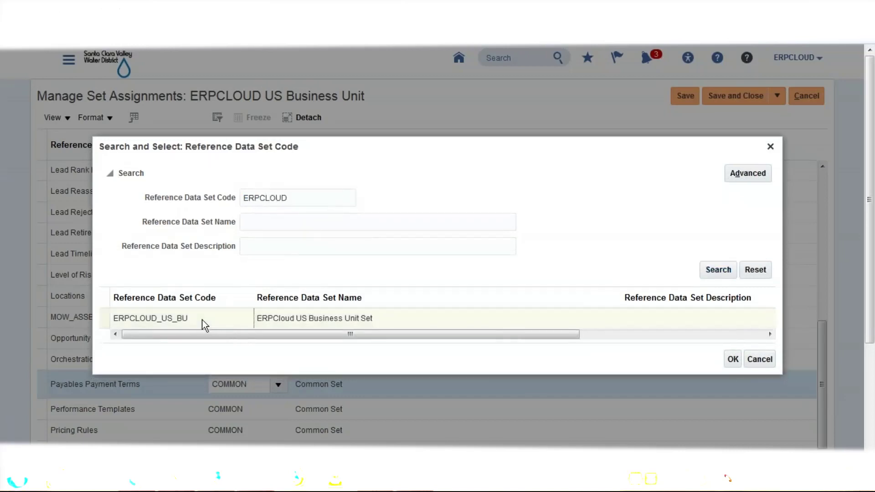
{"action": "left_click", "coordinate": [733, 360]}
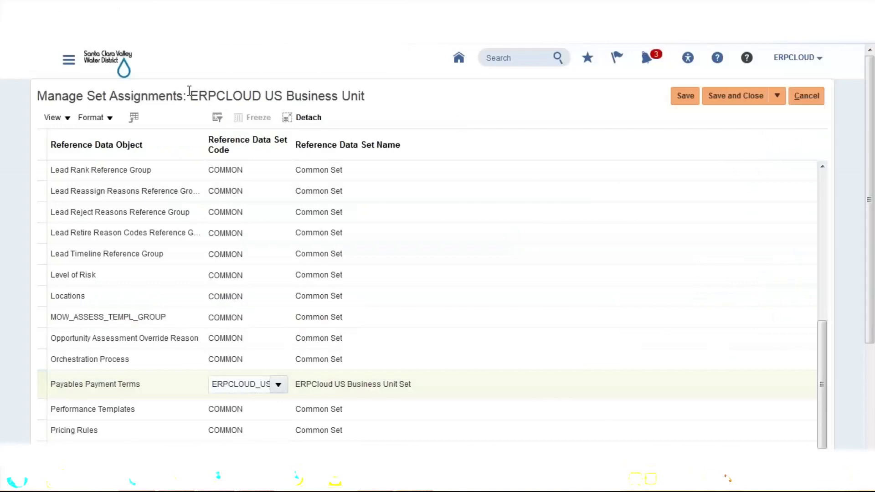
Check the business unit named in the page title and close the WMI Commandline Utility error dialog.
{"action": "left_click_drag", "start_coordinate": [187, 96], "coordinate": [362, 94]}
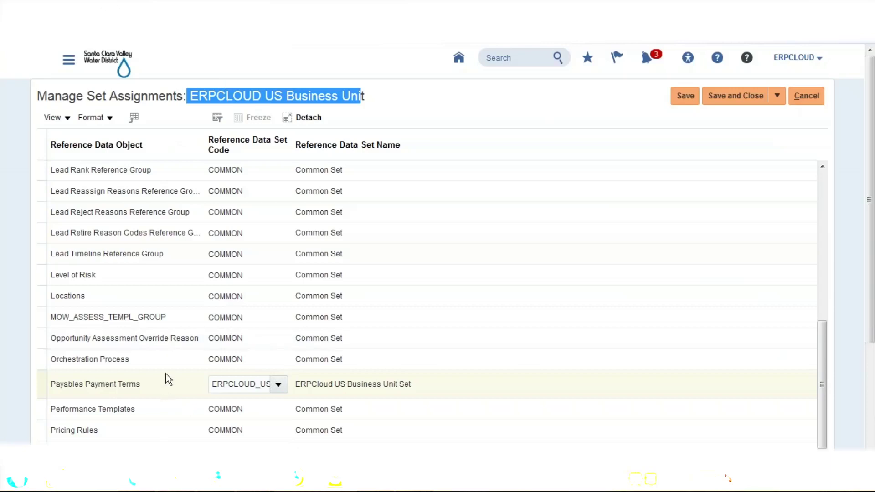
{"action": "left_click", "coordinate": [385, 111]}
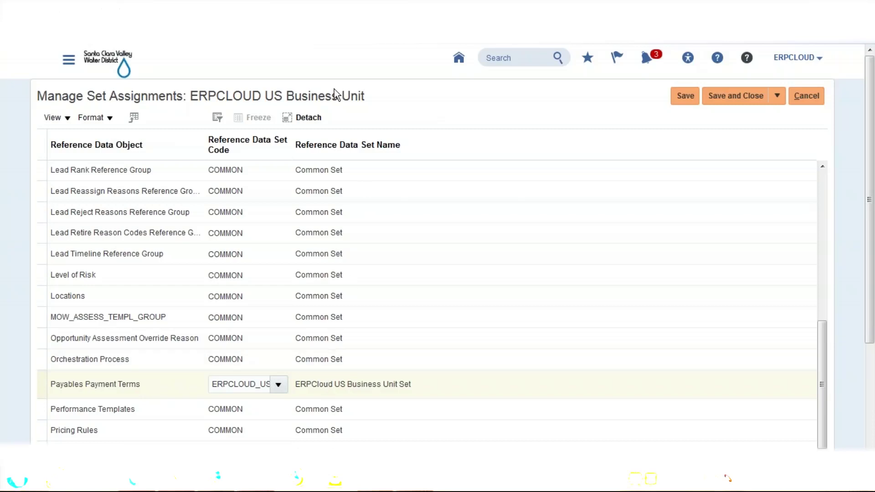
{"action": "left_click_drag", "start_coordinate": [366, 96], "coordinate": [193, 97]}
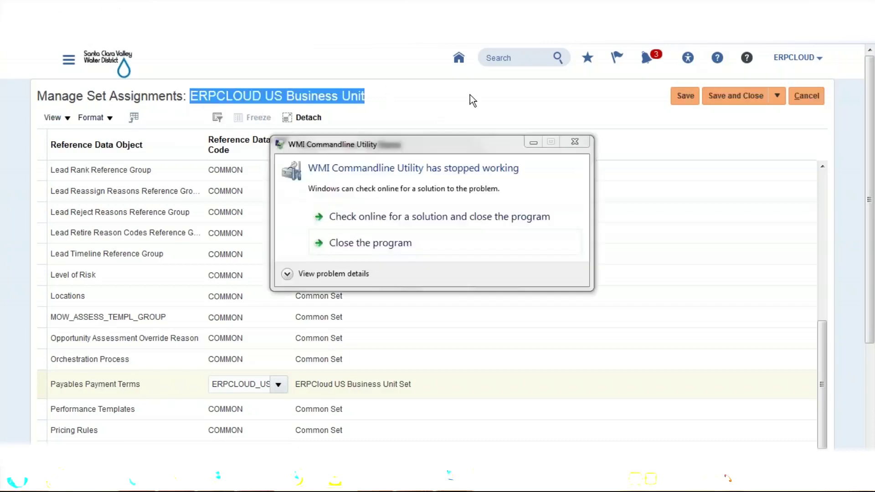
{"action": "left_click", "coordinate": [575, 142]}
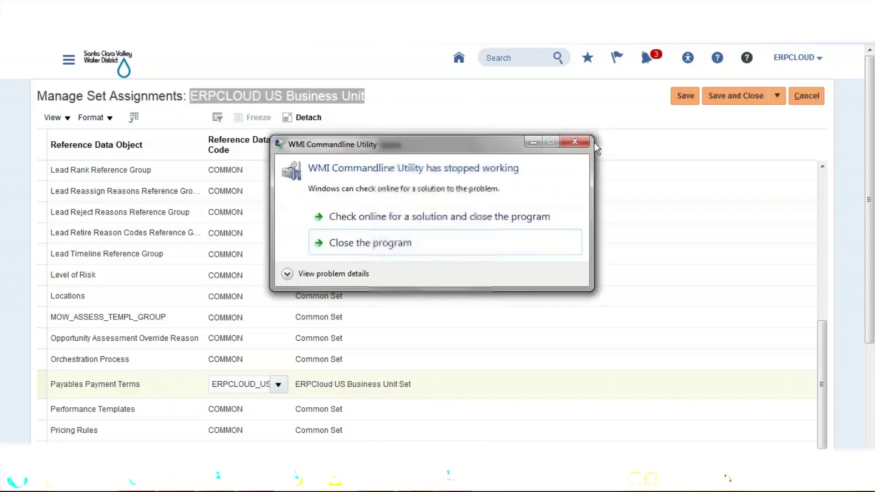
{"action": "left_click", "coordinate": [515, 99]}
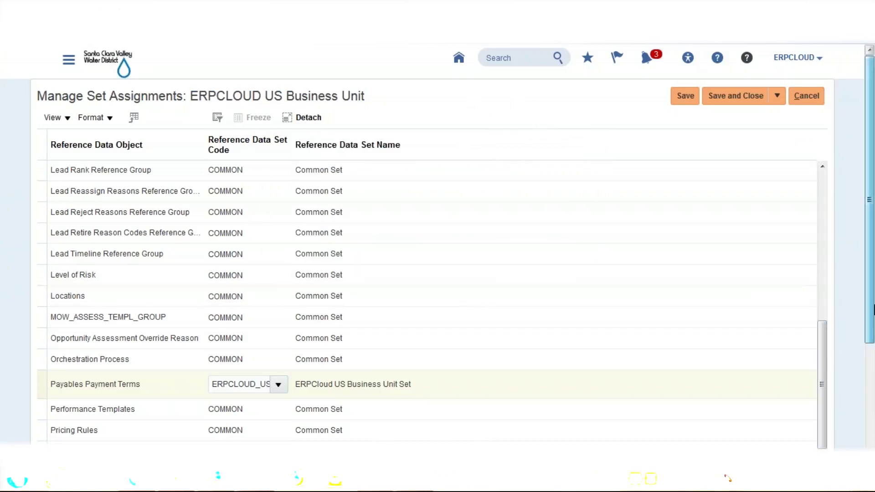
Look through the assignments from Payables Payment Terms to the Receivables objects and dismiss the BSvcProcessor error dialog.
{"action": "scroll", "coordinate": [843, 351], "scroll_direction": "down", "scroll_amount": 1}
{"action": "scroll", "coordinate": [828, 327], "scroll_direction": "down", "scroll_amount": 3}
{"action": "left_click_drag", "start_coordinate": [825, 367], "coordinate": [824, 404]}
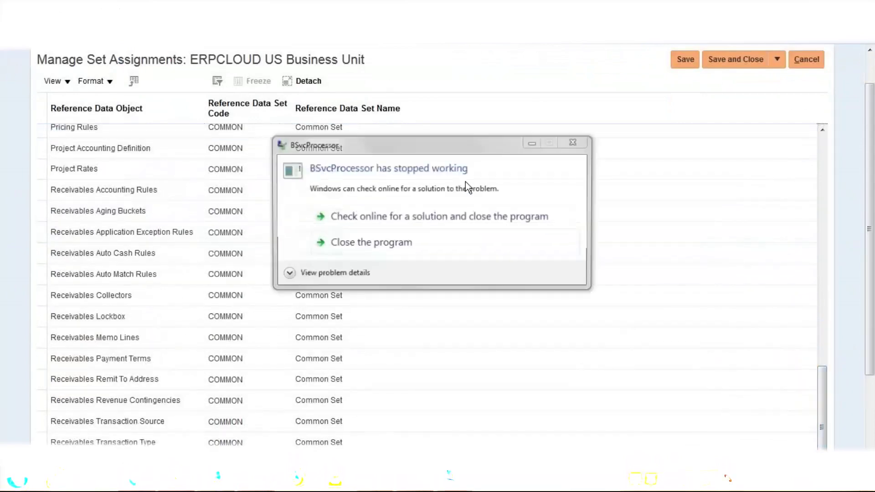
{"action": "left_click", "coordinate": [458, 216]}
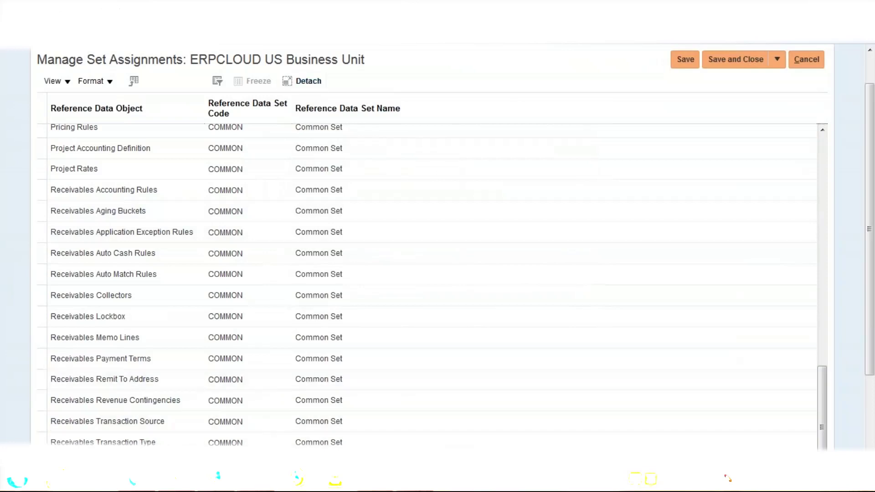
Check the set assigned to Payables Payment Terms against its neighbouring objects and the business unit named in the page title.
{"action": "scroll", "coordinate": [415, 280], "scroll_direction": "down", "scroll_amount": 1}
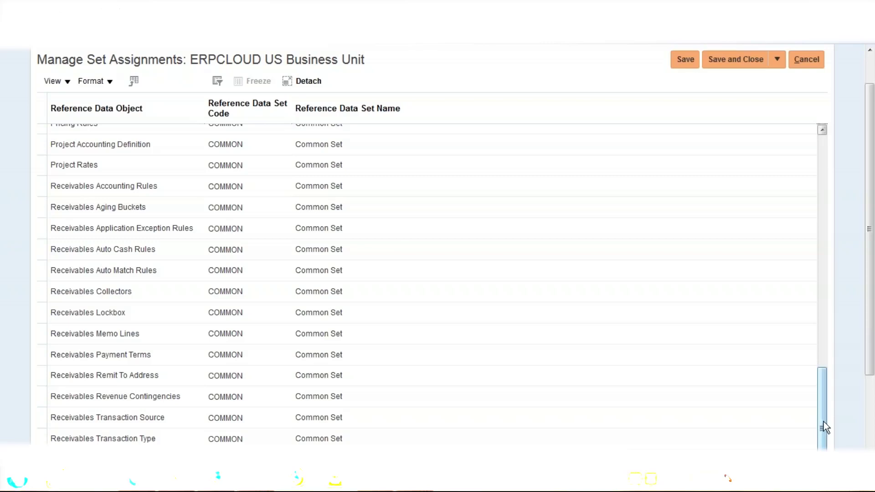
{"action": "left_click_drag", "start_coordinate": [825, 423], "coordinate": [824, 337]}
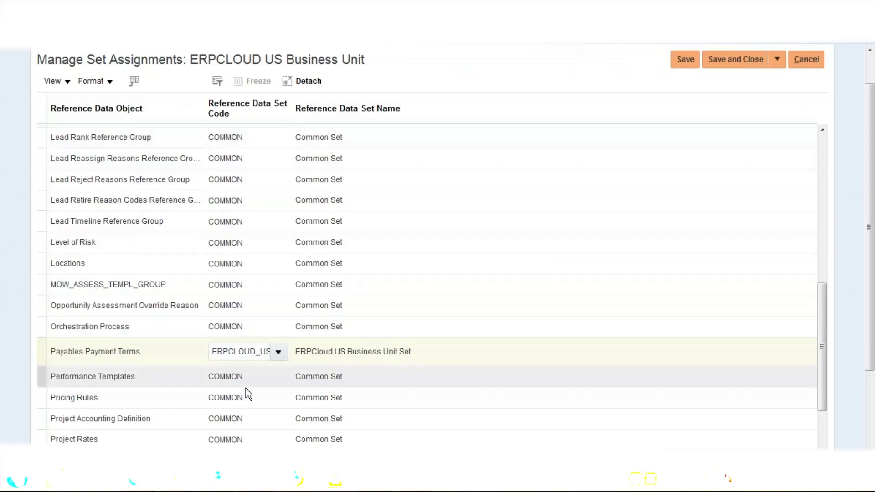
{"action": "scroll", "coordinate": [246, 395], "scroll_direction": "down", "scroll_amount": 1}
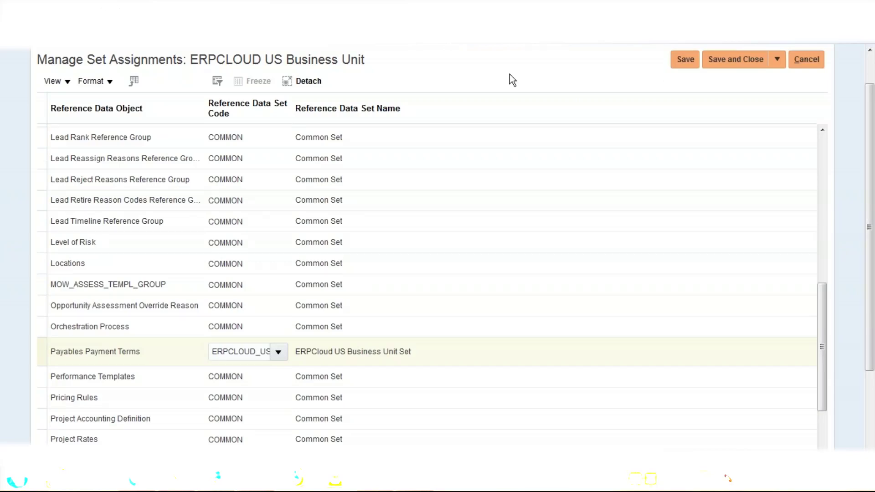
{"action": "triple_click", "coordinate": [272, 58]}
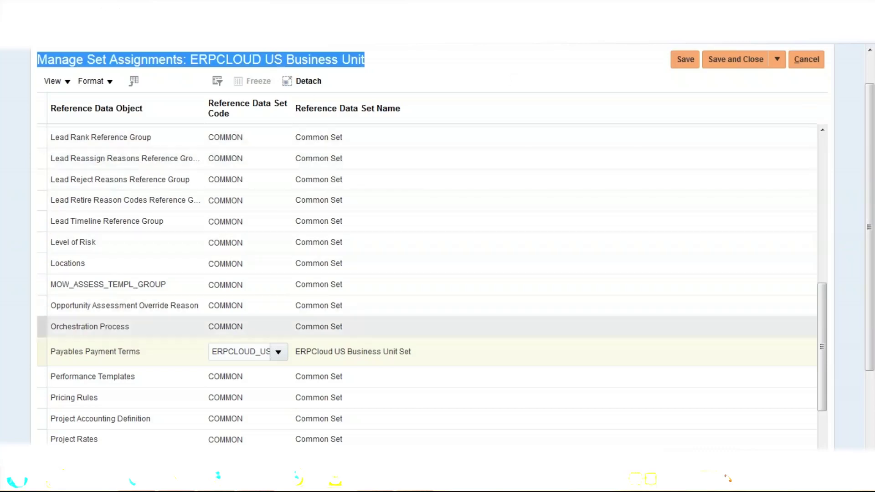
{"action": "double_click", "coordinate": [306, 59]}
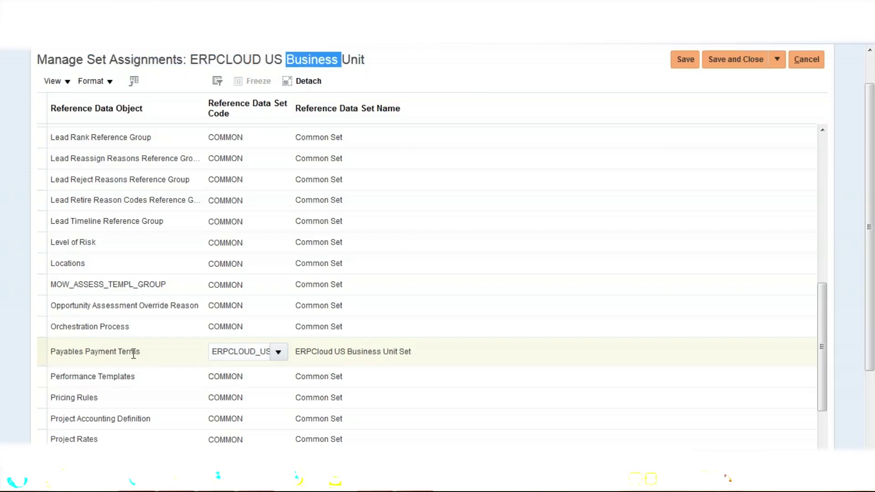
{"action": "left_click", "coordinate": [592, 64]}
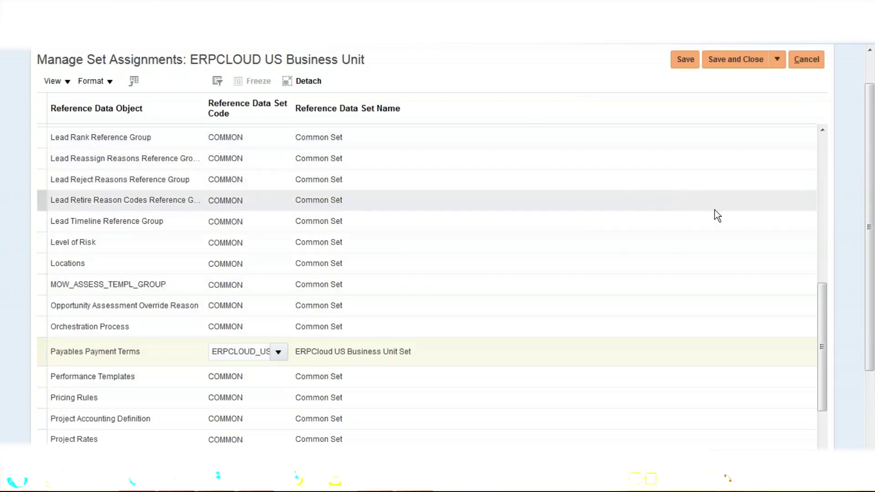
{"action": "mouse_move", "coordinate": [819, 367]}
{"action": "left_mouse_down"}
{"action": "mouse_move", "coordinate": [837, 296]}
{"action": "mouse_move", "coordinate": [837, 170]}
{"action": "mouse_move", "coordinate": [827, 367]}
{"action": "left_mouse_up"}
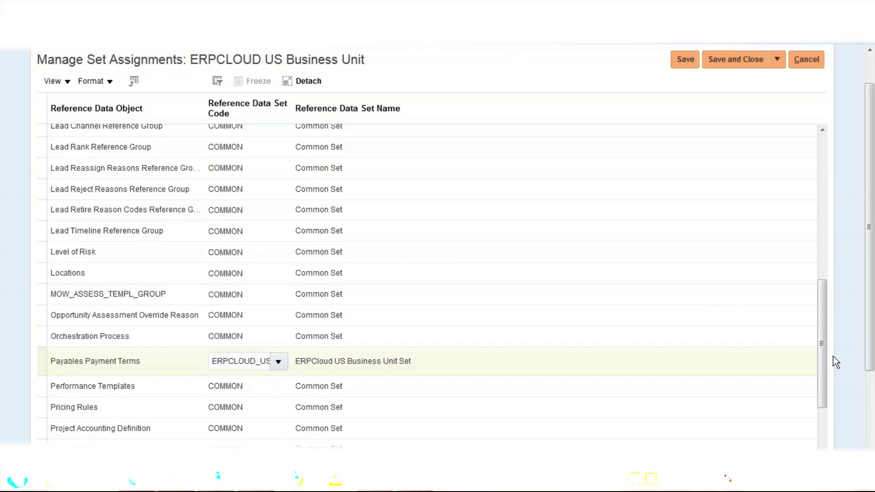
{"action": "left_click_drag", "start_coordinate": [821, 337], "coordinate": [816, 370]}
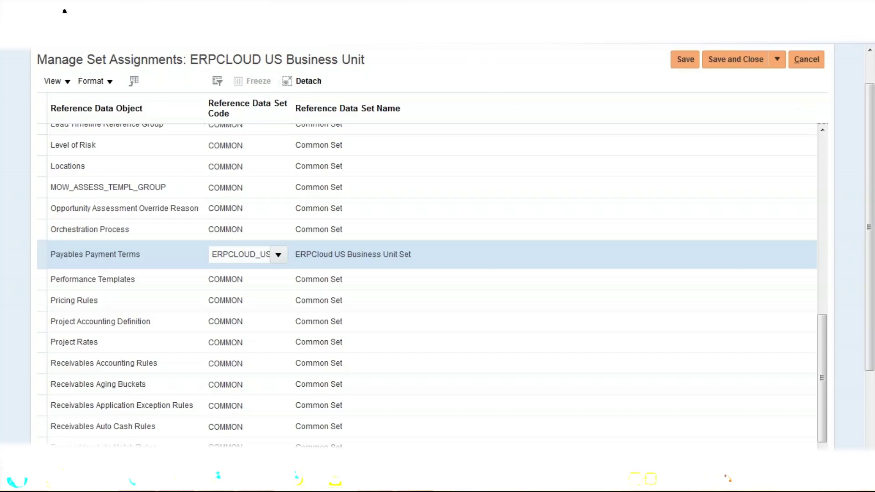
Compare the name and default set on the Edit Business Unit page with the set assignments of ERPCLOUD US Business Unit.
{"action": "left_click", "coordinate": [65, 11]}
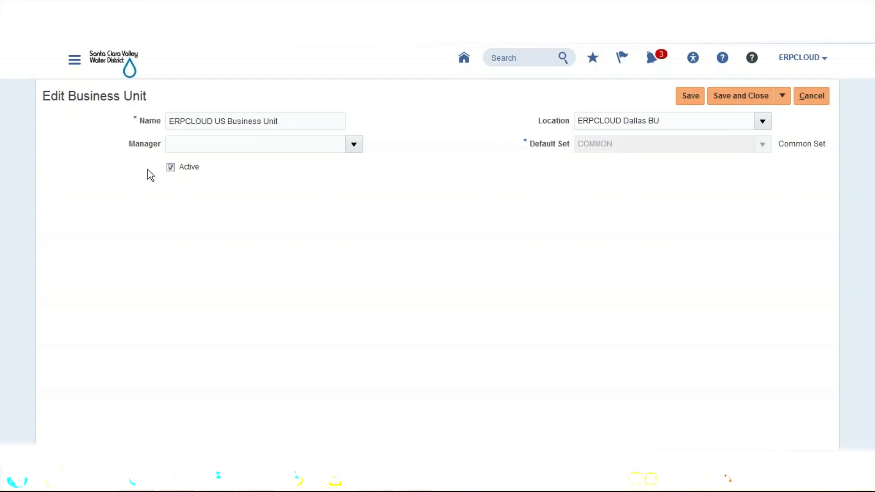
{"action": "left_click", "coordinate": [289, 120]}
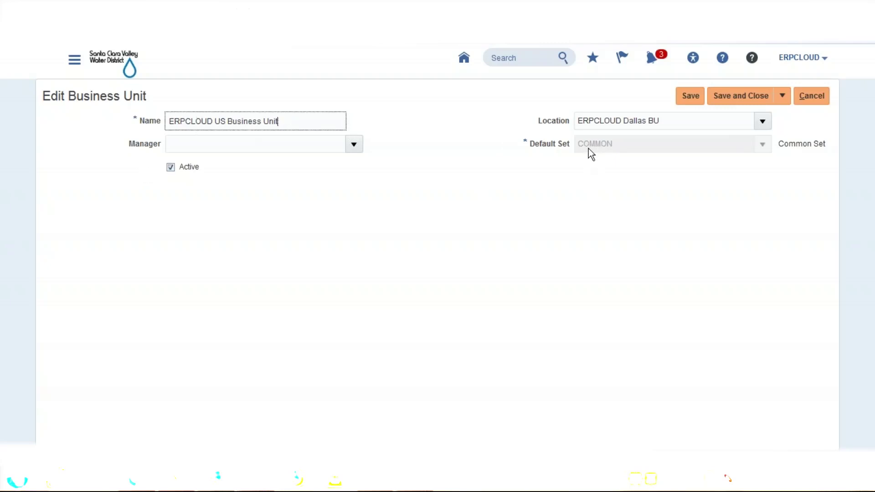
{"action": "left_click", "coordinate": [436, 195]}
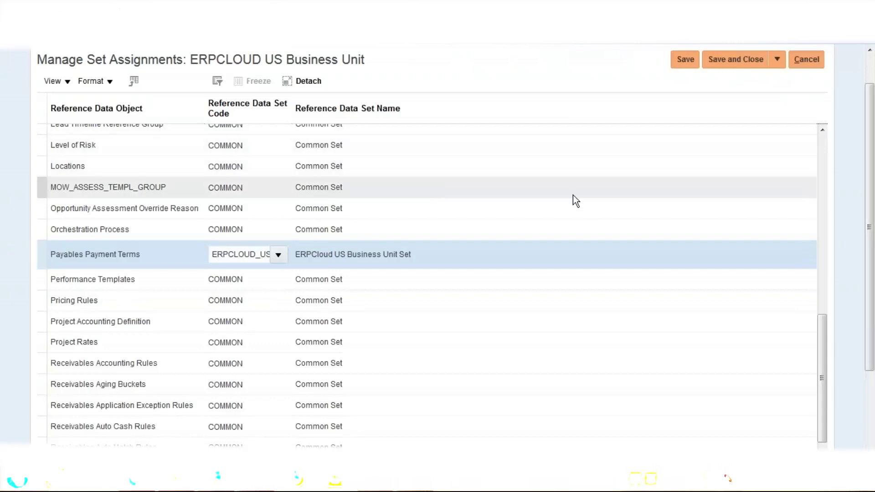
{"action": "left_click_drag", "start_coordinate": [824, 371], "coordinate": [822, 309]}
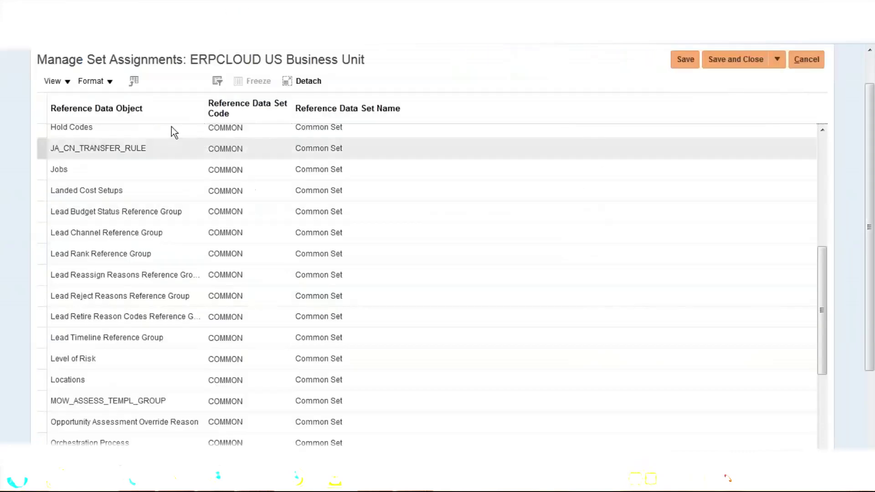
{"action": "scroll", "coordinate": [219, 210], "scroll_direction": "down", "scroll_amount": 1}
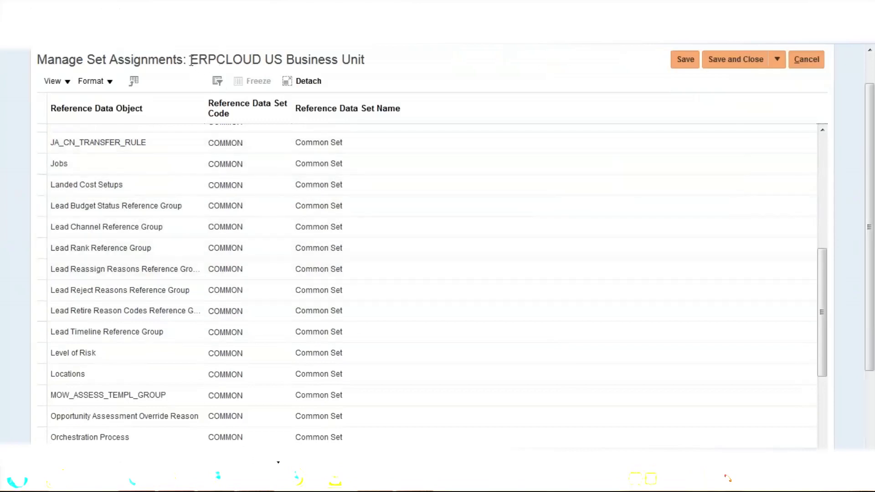
{"action": "left_click_drag", "start_coordinate": [190, 60], "coordinate": [367, 62]}
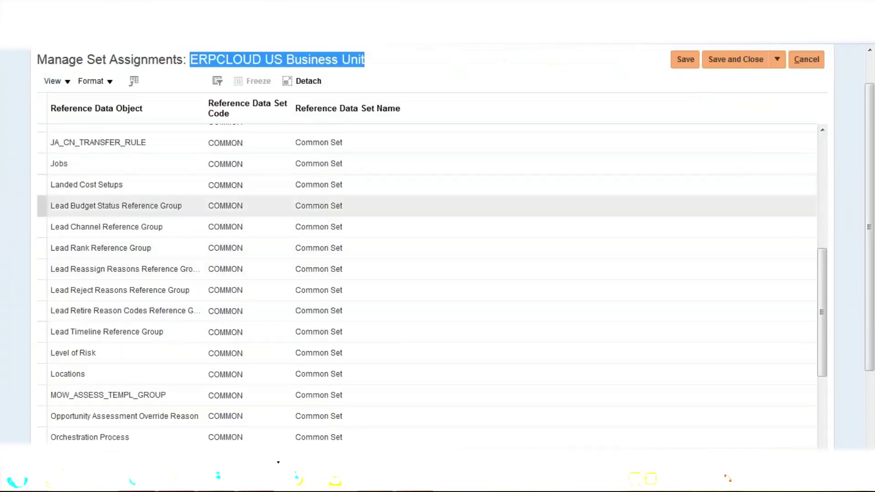
{"action": "left_click", "coordinate": [735, 59]}
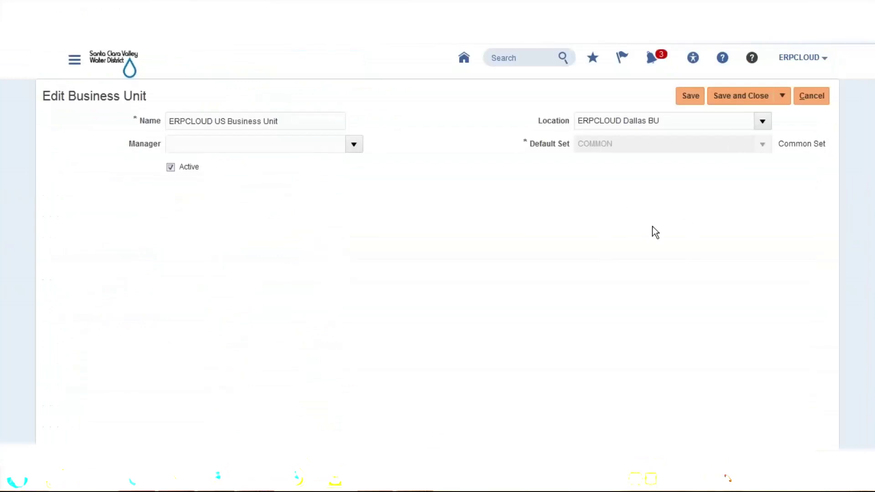
{"action": "left_click", "coordinate": [214, 9]}
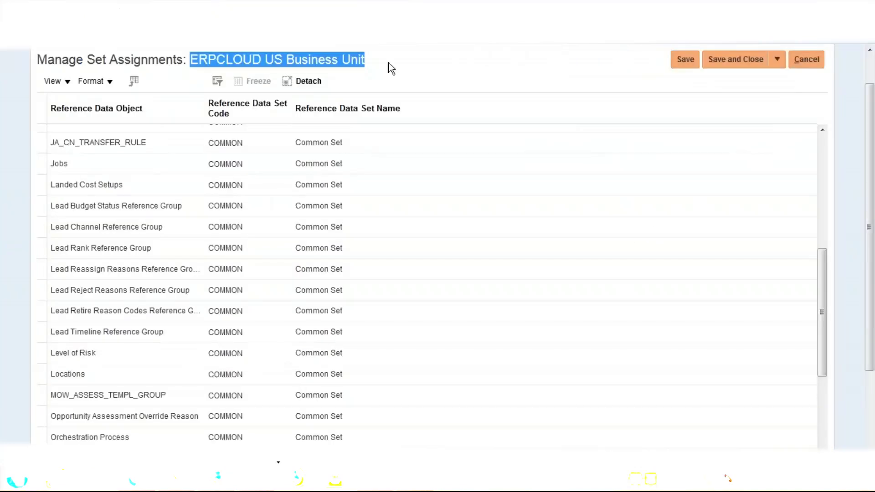
{"action": "left_click", "coordinate": [527, 64]}
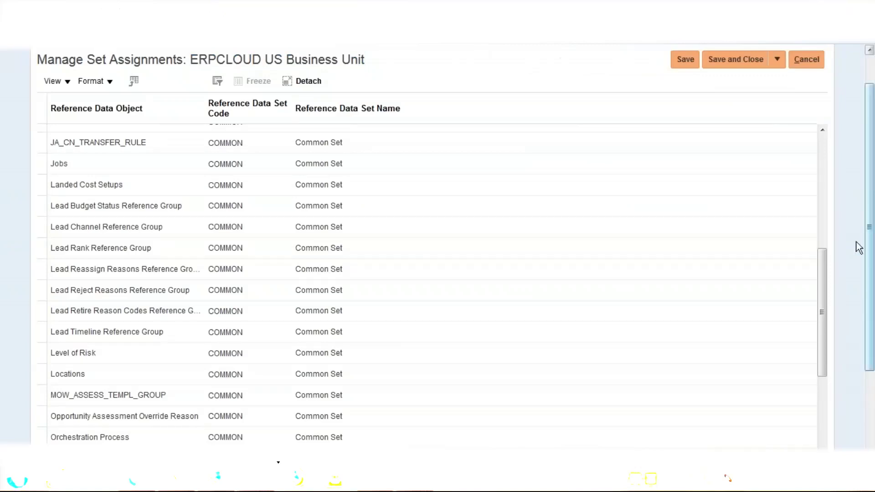
Examine the set codes of the Receivables reference data objects, opening the code of Receivables Transaction Type for editing.
{"action": "left_click_drag", "start_coordinate": [824, 294], "coordinate": [824, 338]}
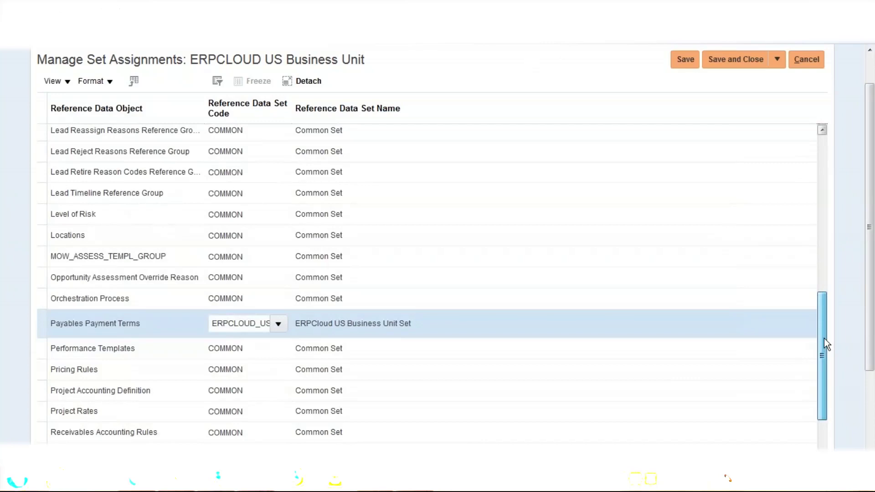
{"action": "left_click_drag", "start_coordinate": [824, 338], "coordinate": [833, 421]}
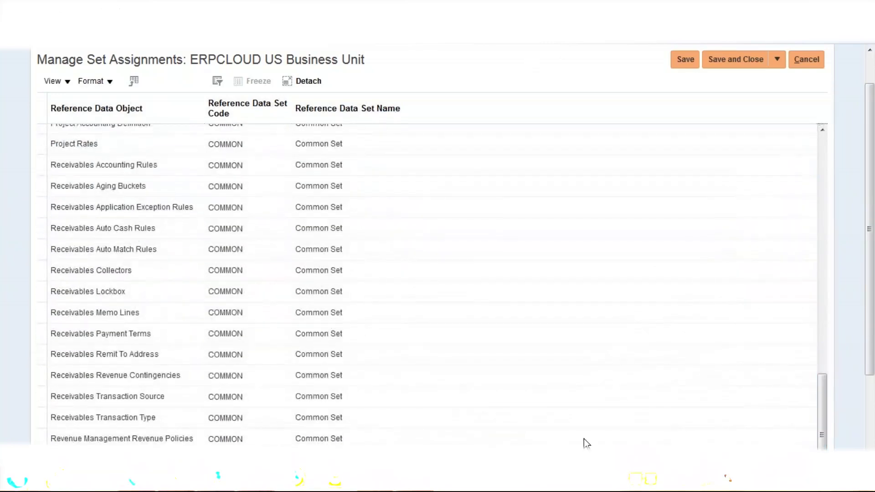
{"action": "left_click", "coordinate": [230, 418]}
{"action": "left_click", "coordinate": [230, 418]}
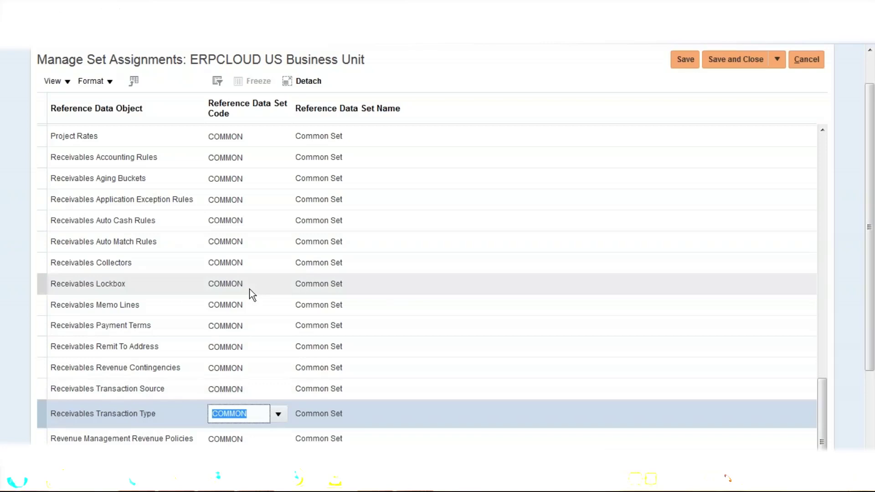
{"action": "scroll", "coordinate": [122, 217], "scroll_direction": "up", "scroll_amount": 1}
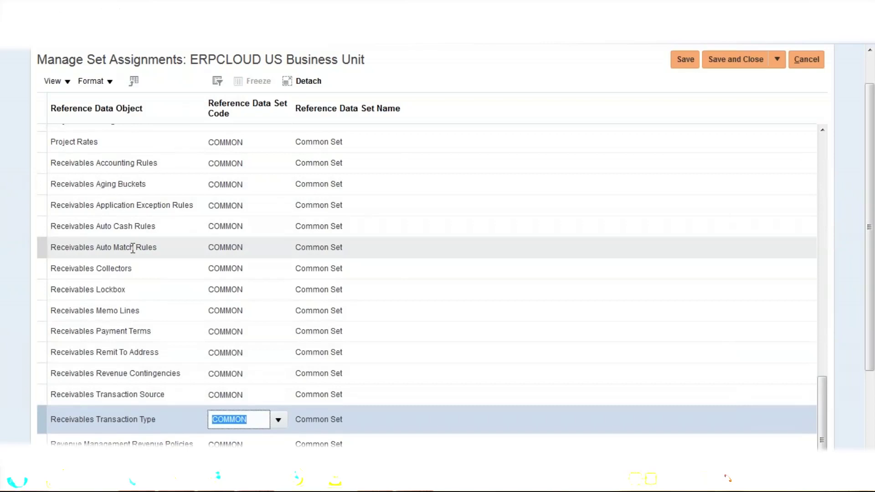
{"action": "scroll", "coordinate": [484, 109], "scroll_direction": "up", "scroll_amount": 2}
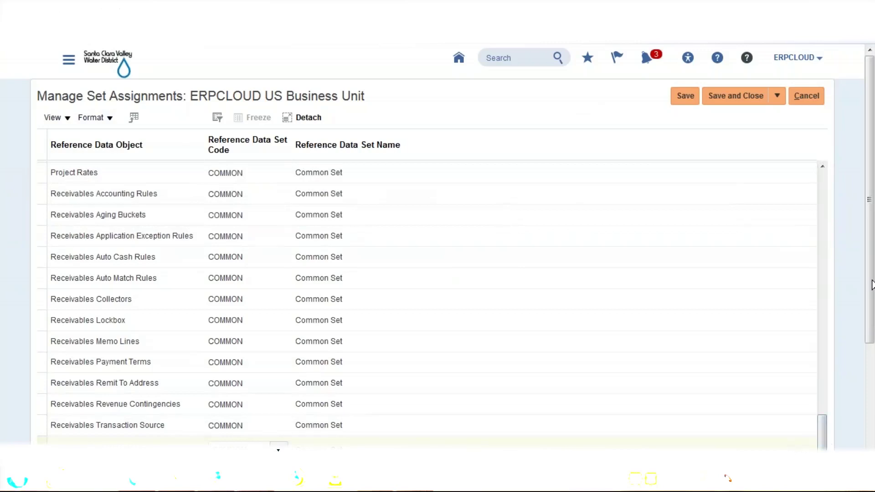
{"action": "left_click_drag", "start_coordinate": [871, 285], "coordinate": [837, 371]}
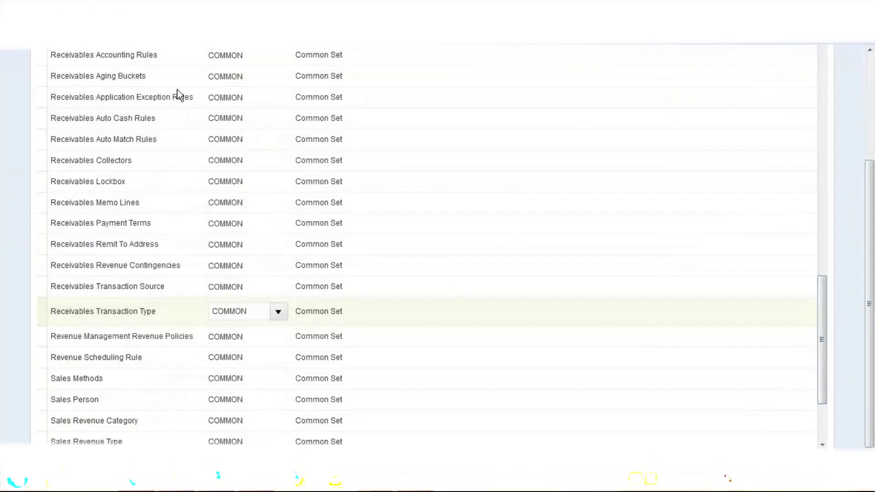
{"action": "scroll", "coordinate": [415, 299], "scroll_direction": "down", "scroll_amount": 1}
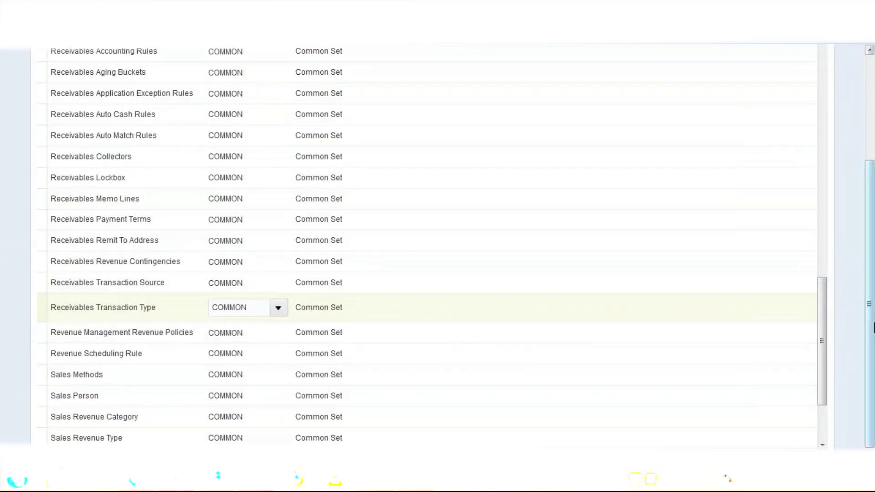
{"action": "scroll", "coordinate": [873, 328], "scroll_direction": "up", "scroll_amount": 3}
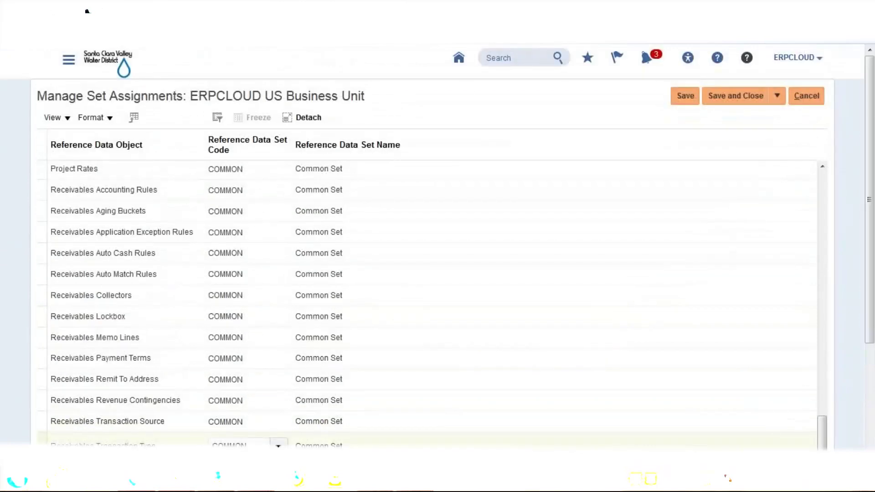
Search the ERPCLOUD Implementation Project tasks for "REFERENCE DATA SETS" and return to the set assignments of ERPCLOUD US Business Unit.
{"action": "left_click", "coordinate": [815, 96]}
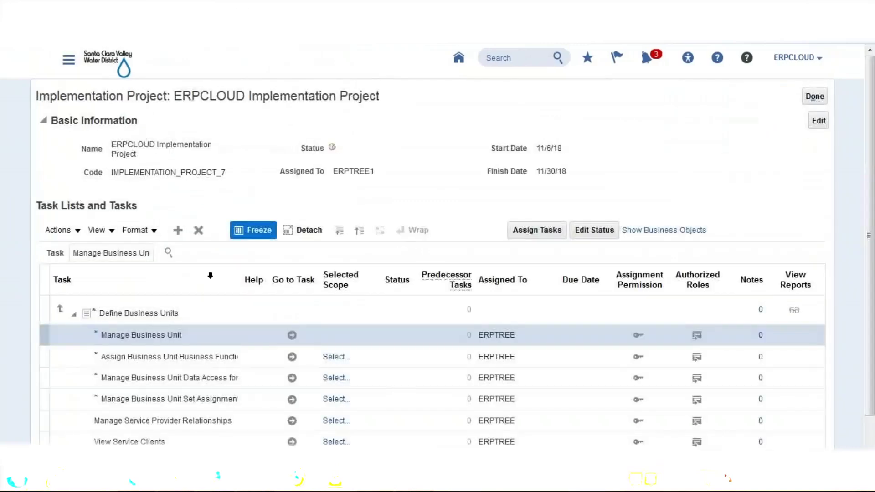
{"action": "triple_click", "coordinate": [122, 258]}
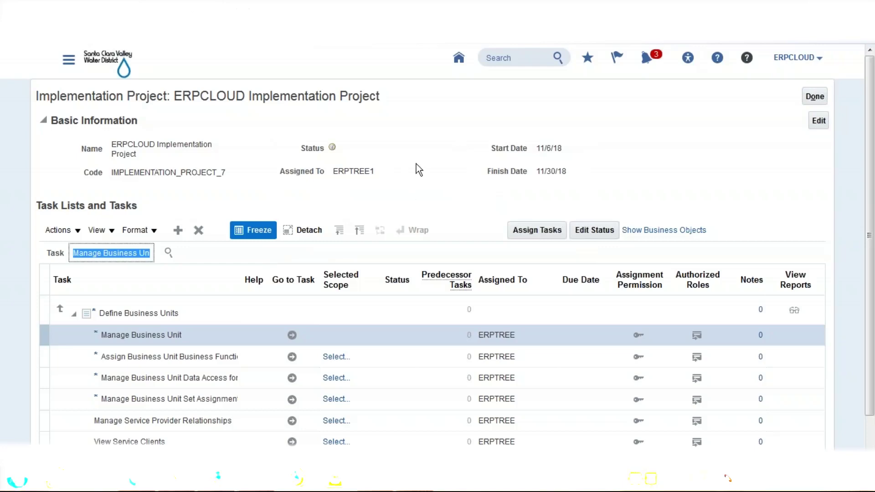
{"action": "left_click", "coordinate": [244, 200]}
{"action": "triple_click", "coordinate": [139, 258]}
{"action": "left_click_drag", "start_coordinate": [228, 173], "coordinate": [113, 173]}
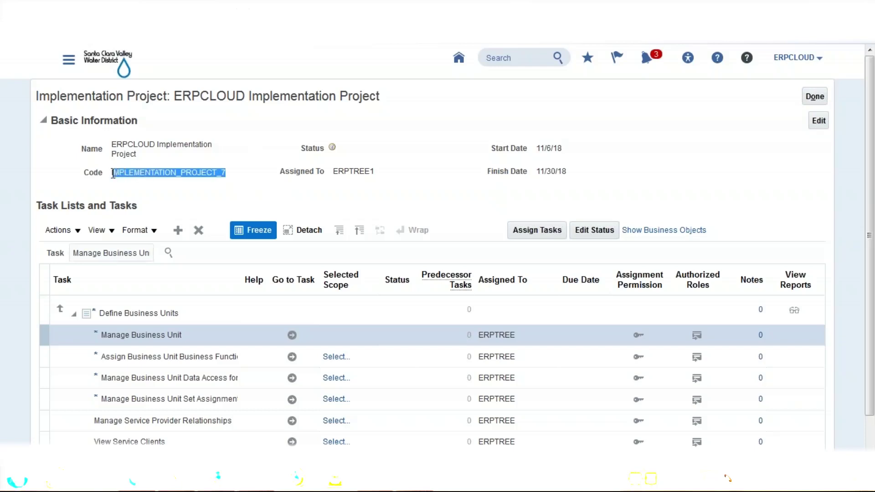
{"action": "double_click", "coordinate": [118, 253]}
{"action": "triple_click", "coordinate": [118, 253]}
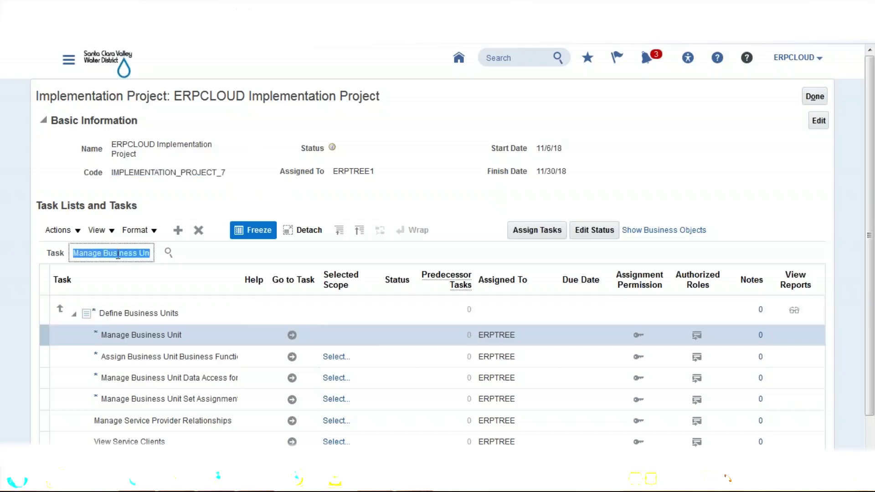
{"action": "type", "text": "FE"}
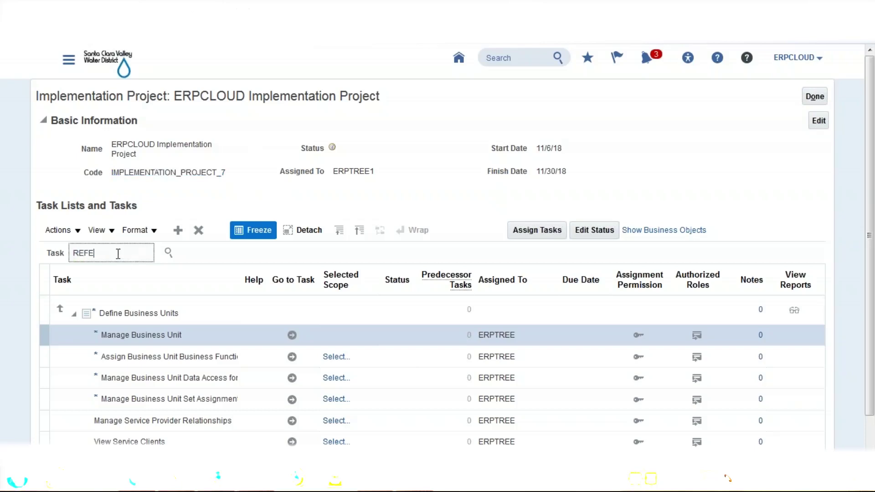
{"action": "type", "text": "RENCE DATA SET"}
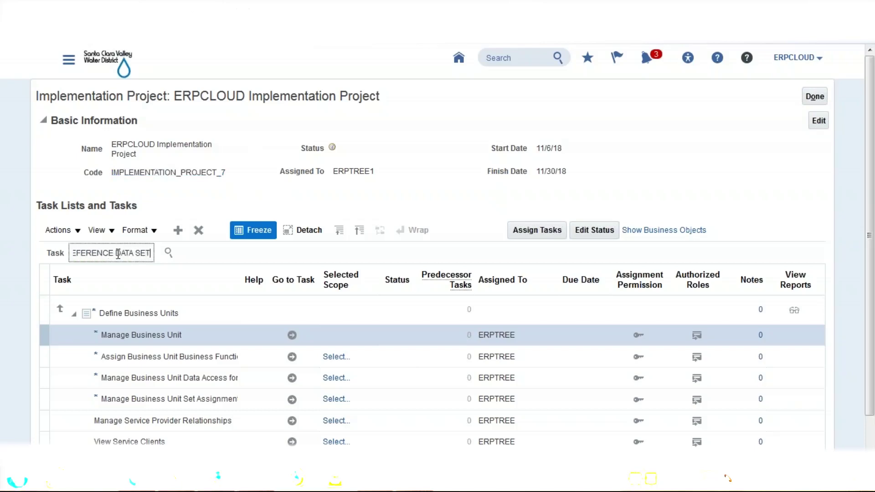
{"action": "type", "text": "S"}
{"action": "left_click", "coordinate": [166, 254]}
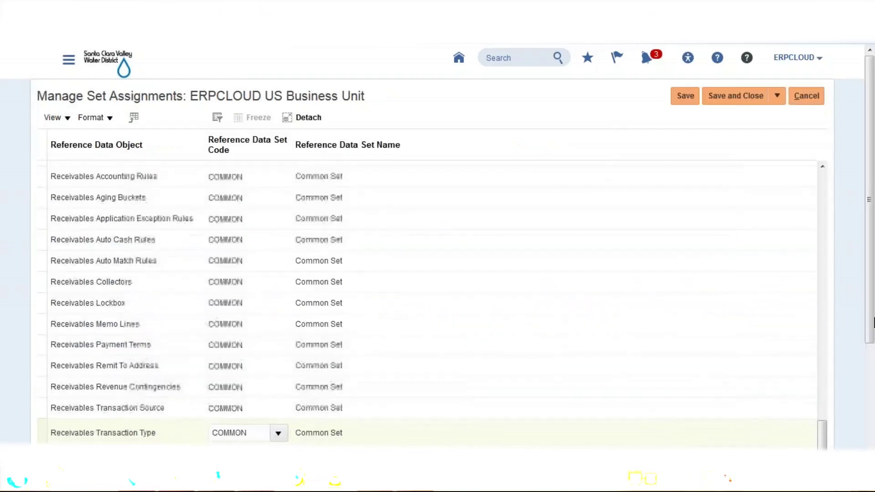
{"action": "scroll", "coordinate": [872, 276], "scroll_direction": "down", "scroll_amount": 3}
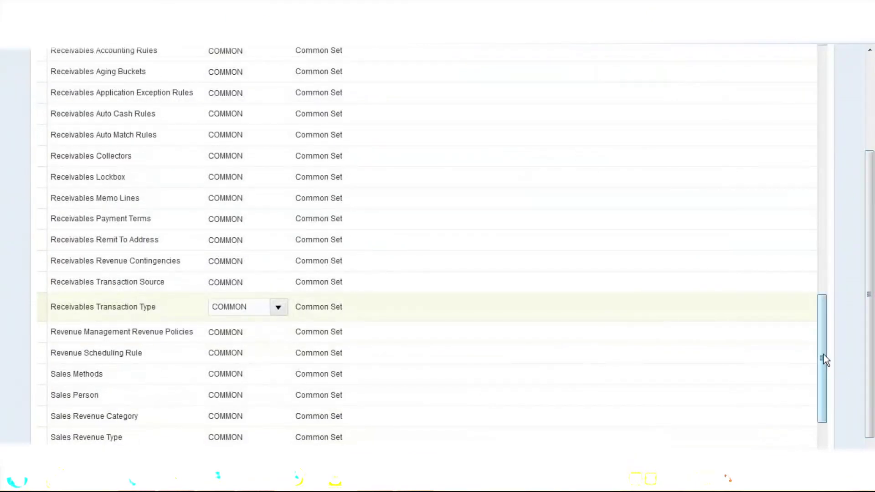
Open the Manage Reference Data Sets task under Financials, Define Extensions for Financials, Maintain Common Reference Objects.
{"action": "left_click_drag", "start_coordinate": [824, 354], "coordinate": [836, 328]}
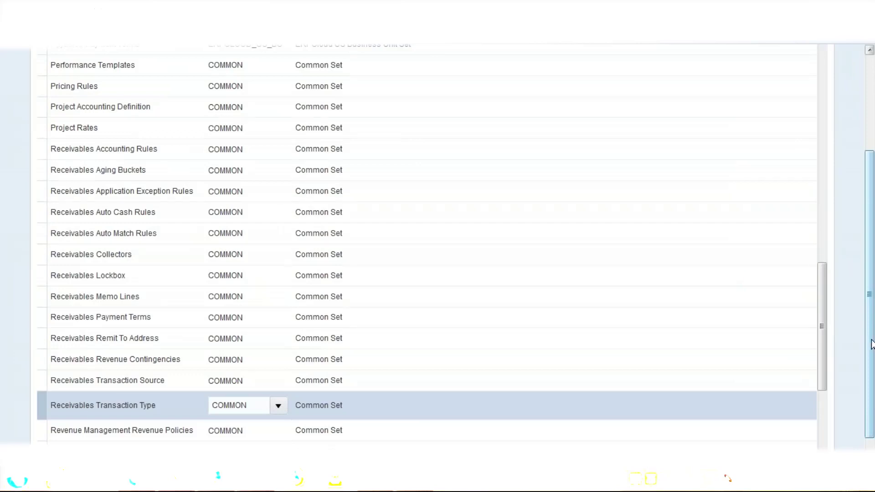
{"action": "scroll", "coordinate": [874, 346], "scroll_direction": "up", "scroll_amount": 3}
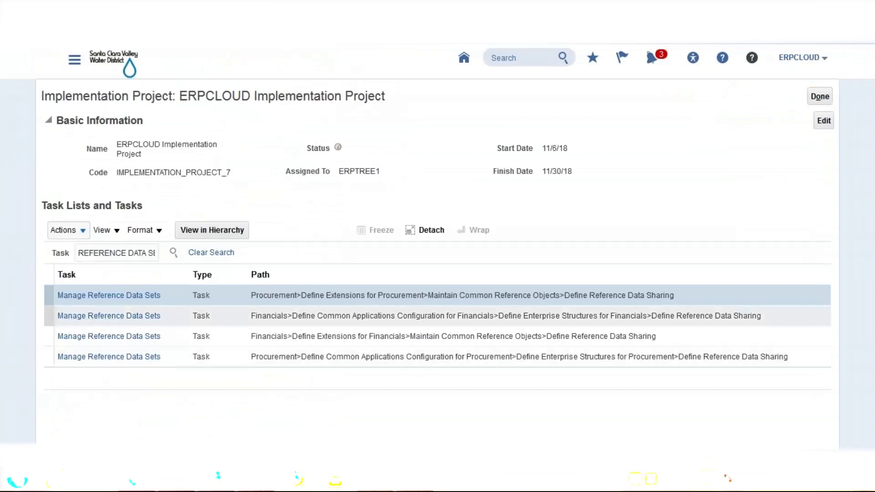
{"action": "left_click", "coordinate": [123, 337]}
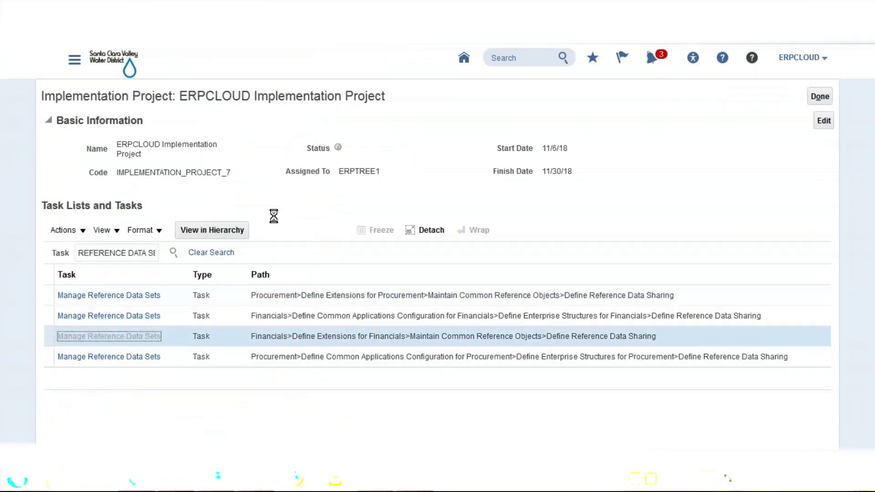
{"action": "left_click", "coordinate": [298, 335]}
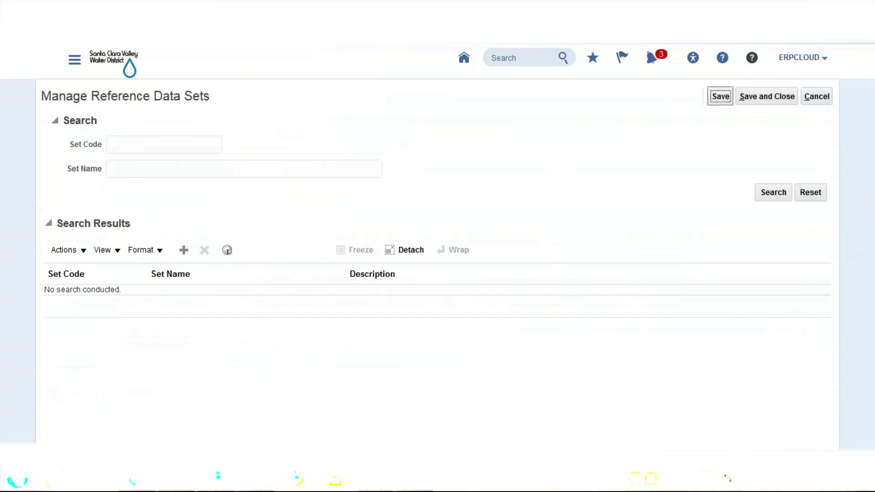
Search the reference data sets for the set code COMMON, check the record's name and description, and save and close.
{"action": "left_click", "coordinate": [157, 146]}
{"action": "type", "text": "c"}
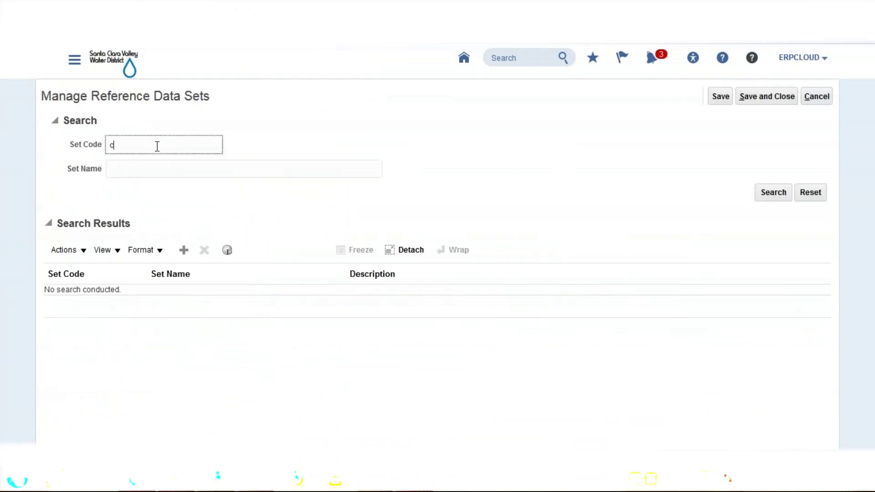
{"action": "key", "text": "BackSpace"}
{"action": "type", "text": "COMMON"}
{"action": "left_click", "coordinate": [773, 190]}
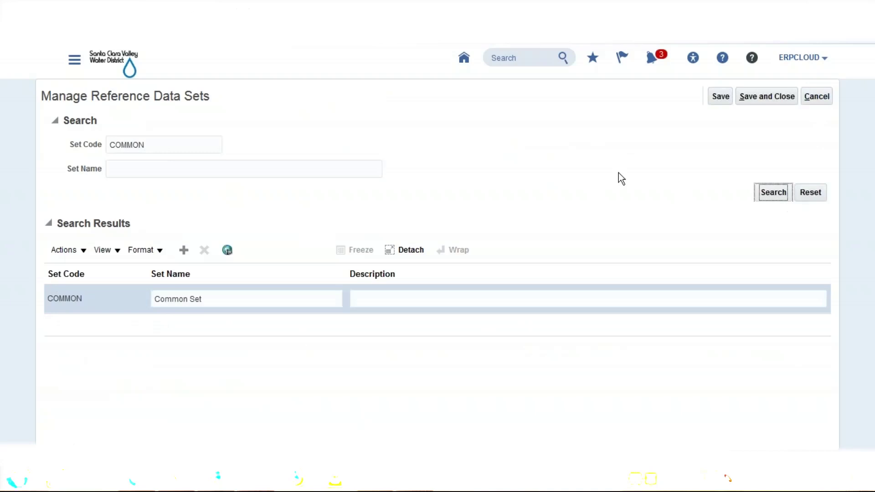
{"action": "left_click", "coordinate": [430, 299]}
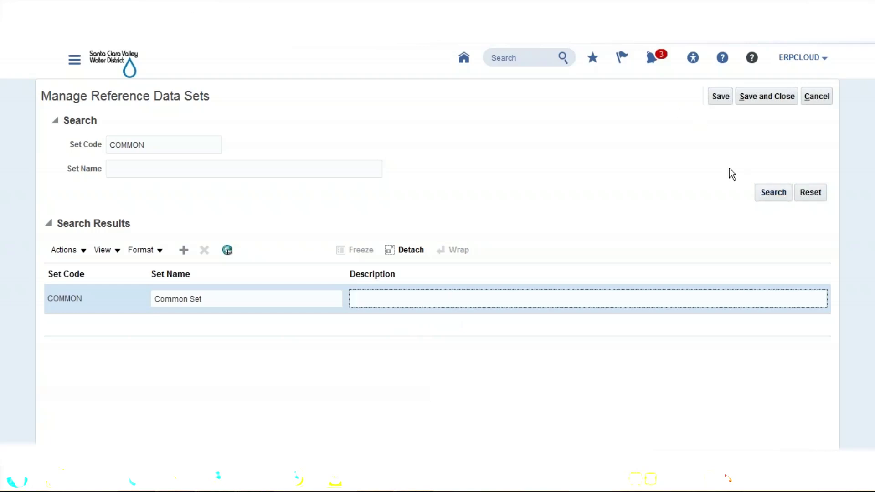
{"action": "left_click", "coordinate": [772, 98]}
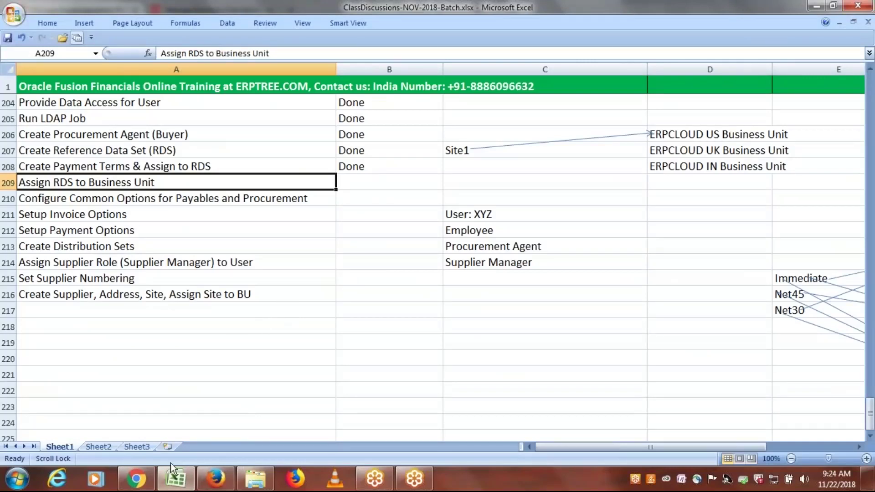
Return to the set assignments of ERPCLOUD US Business Unit, review the assigned set codes, and save and close them.
{"action": "left_click", "coordinate": [229, 489]}
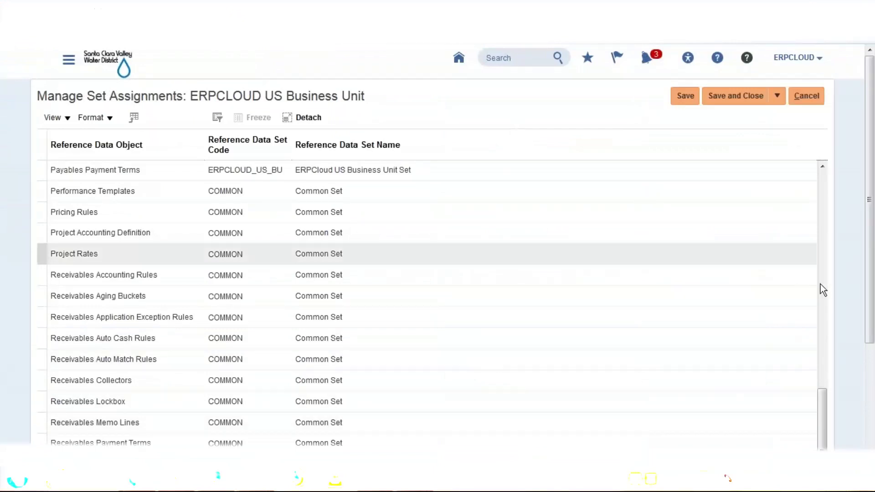
{"action": "scroll", "coordinate": [827, 321], "scroll_direction": "down", "scroll_amount": 3}
{"action": "left_click_drag", "start_coordinate": [824, 316], "coordinate": [829, 352]}
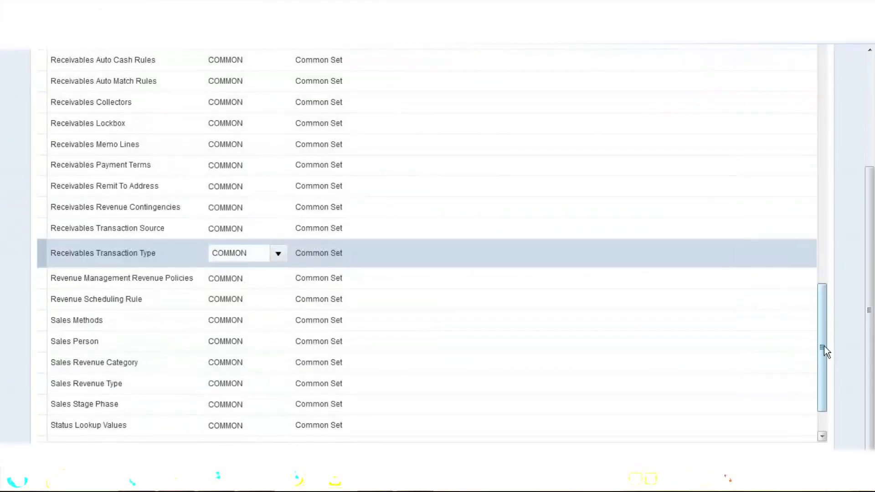
{"action": "left_click_drag", "start_coordinate": [819, 342], "coordinate": [814, 246]}
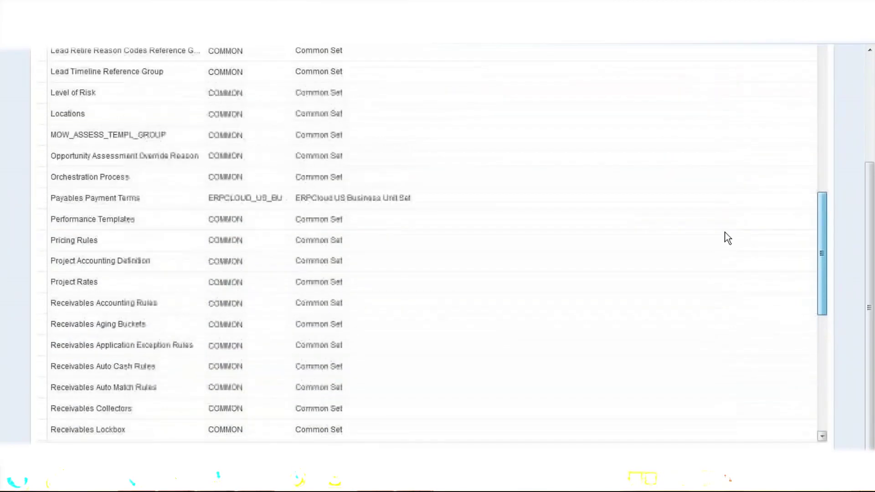
{"action": "scroll", "coordinate": [862, 160], "scroll_direction": "up", "scroll_amount": 3}
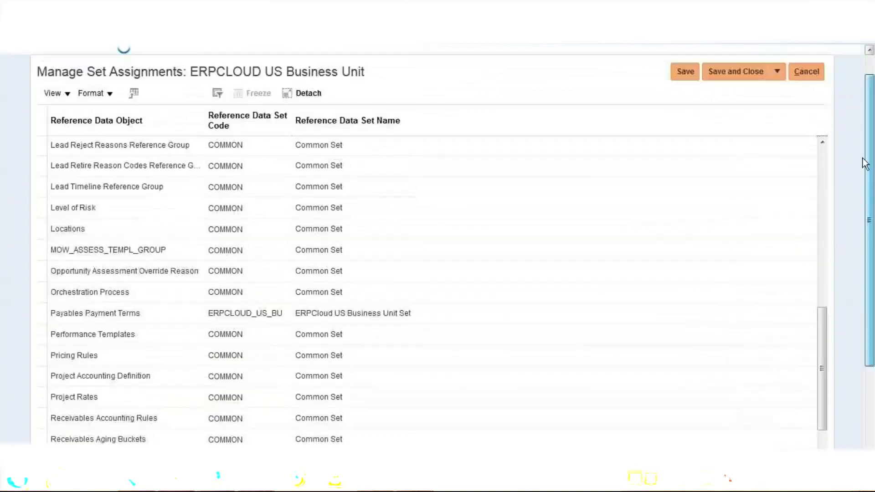
{"action": "left_click", "coordinate": [746, 99]}
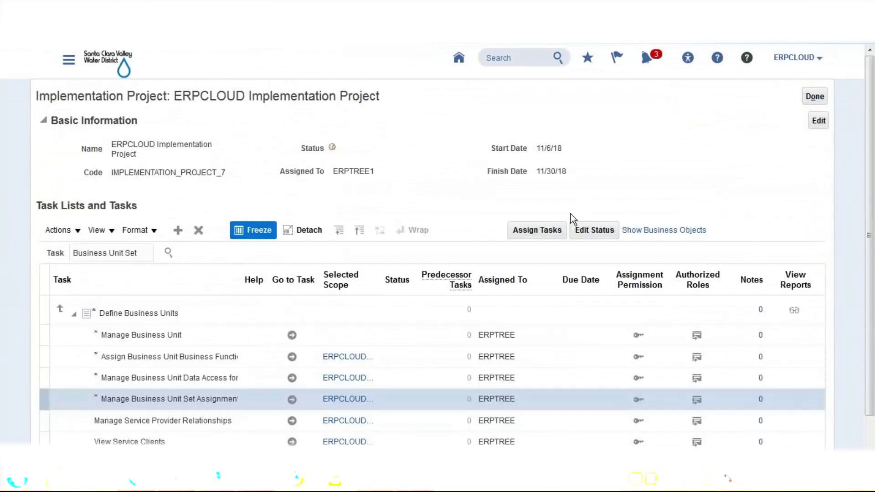
Switch to the Excel checklist, mark Assign RDS to Business Unit as Done, and select the Setup Invoice Options entry.
{"action": "key", "text": "alt+Tab"}
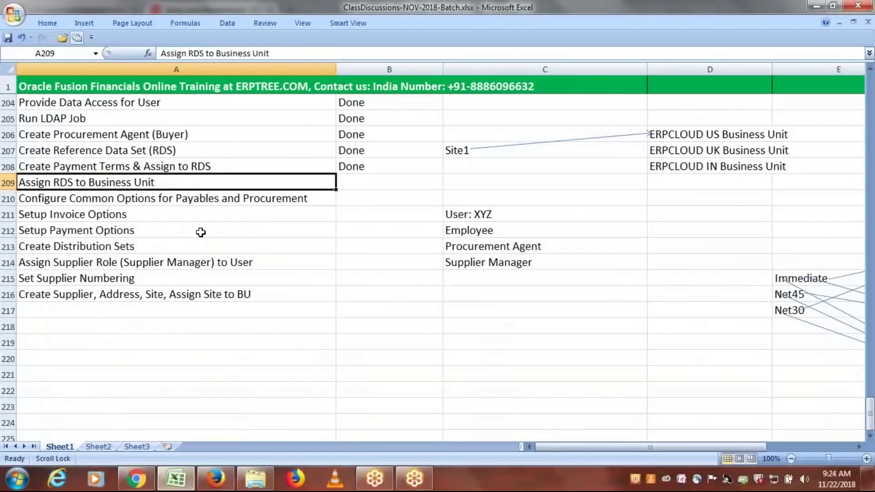
{"action": "key", "text": "Right"}
{"action": "type", "text": "D"}
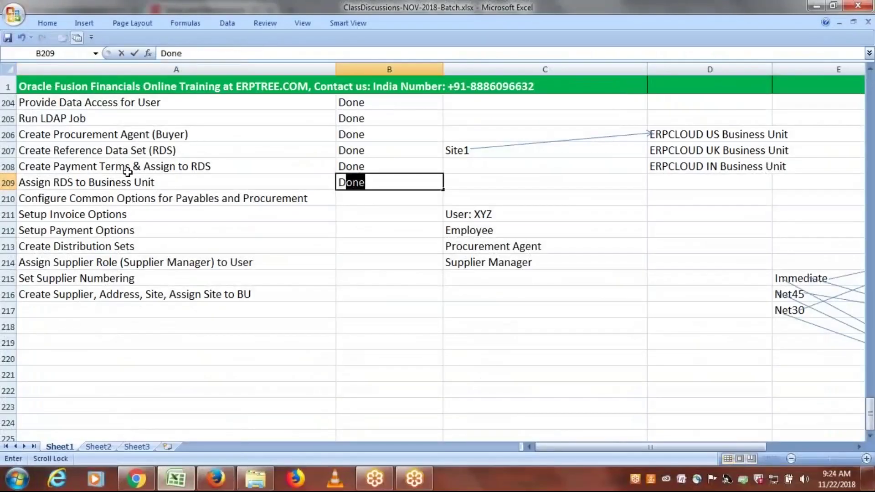
{"action": "key", "text": "Right"}
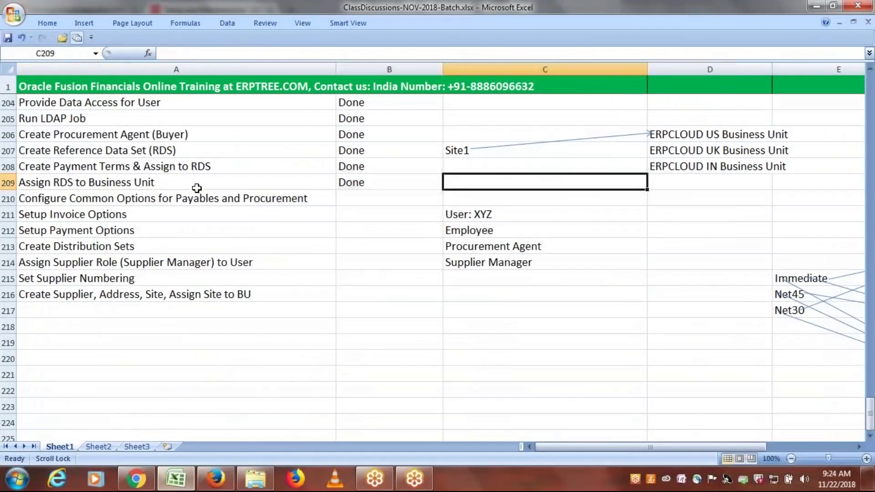
{"action": "left_click", "coordinate": [151, 199]}
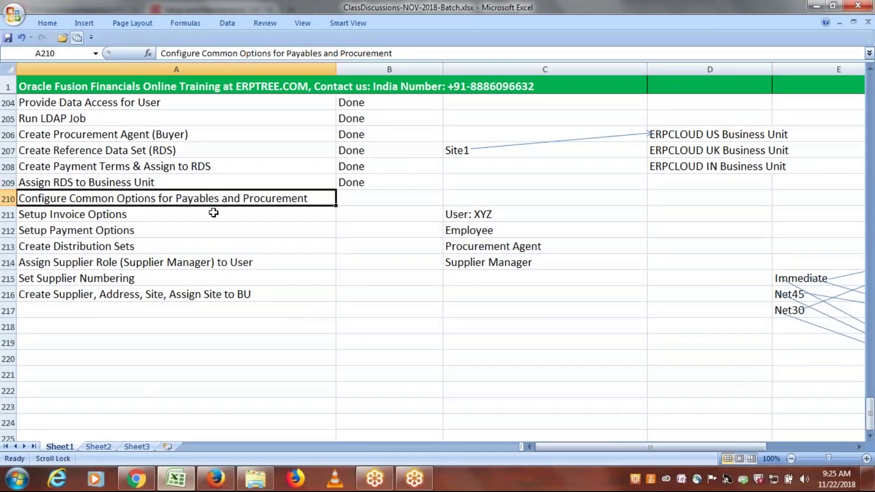
{"action": "left_click", "coordinate": [187, 212]}
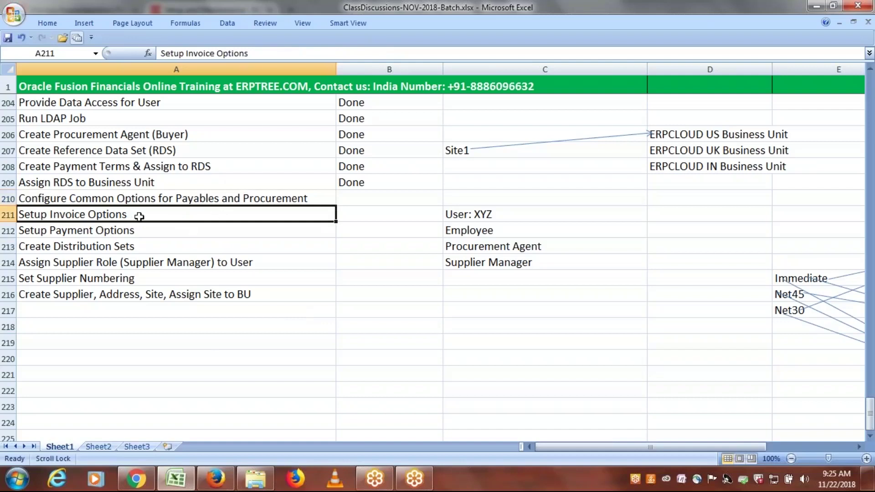
Back in Oracle Fusion, search the implementation project tasks for "Invoice Options" and show the Financials Manage Invoice Options task in its hierarchy.
{"action": "mouse_move", "coordinate": [217, 477]}
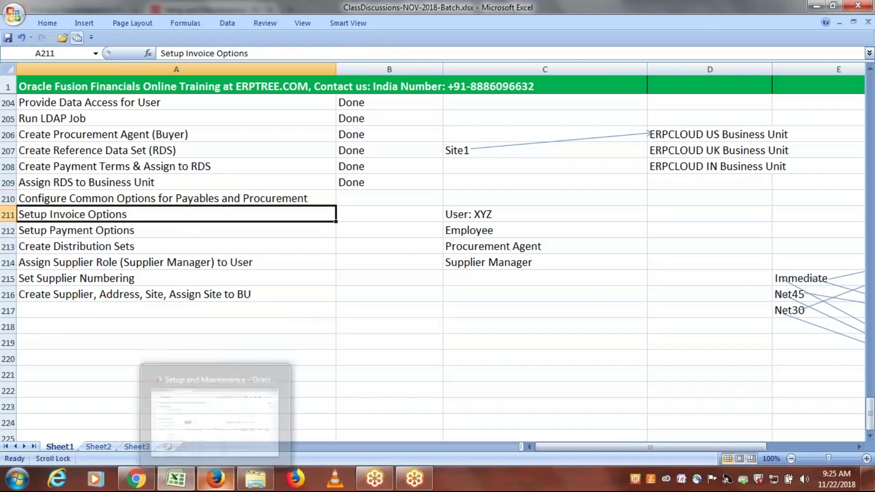
{"action": "left_click", "coordinate": [218, 477]}
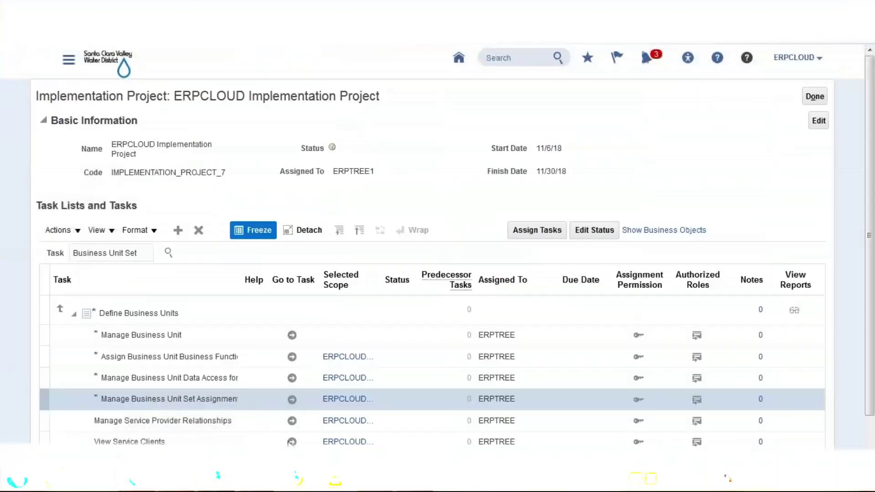
{"action": "left_click_drag", "start_coordinate": [137, 254], "coordinate": [7, 278]}
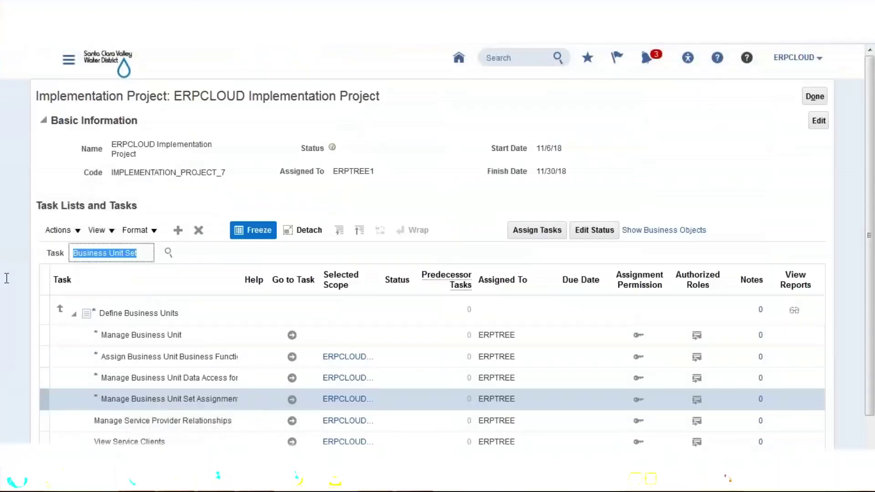
{"action": "type", "text": "Inv"}
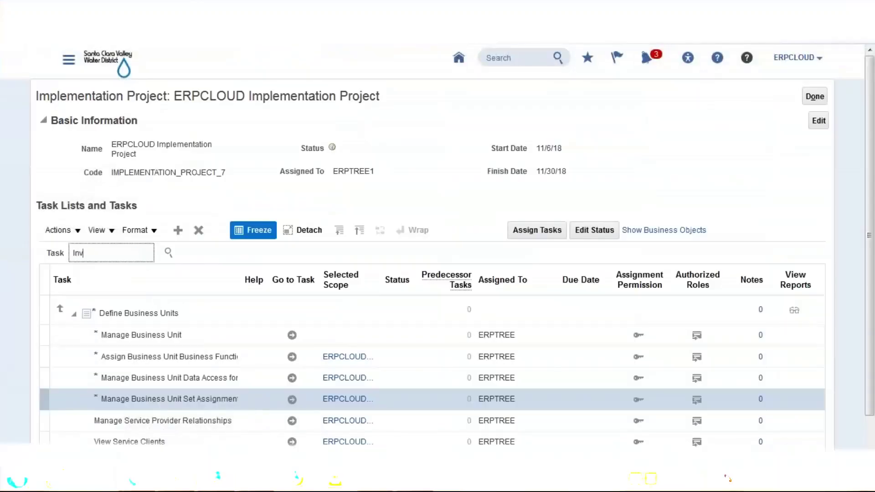
{"action": "type", "text": "oice Options"}
{"action": "key", "text": "Return"}
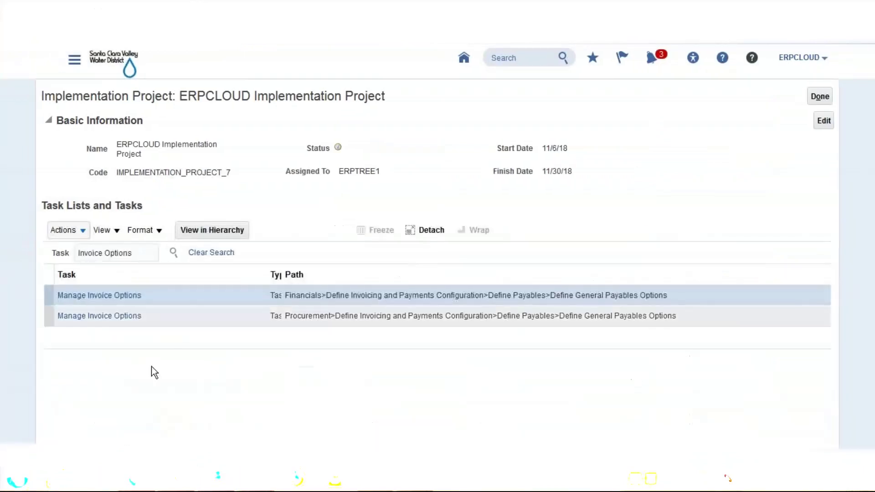
{"action": "left_click", "coordinate": [101, 297]}
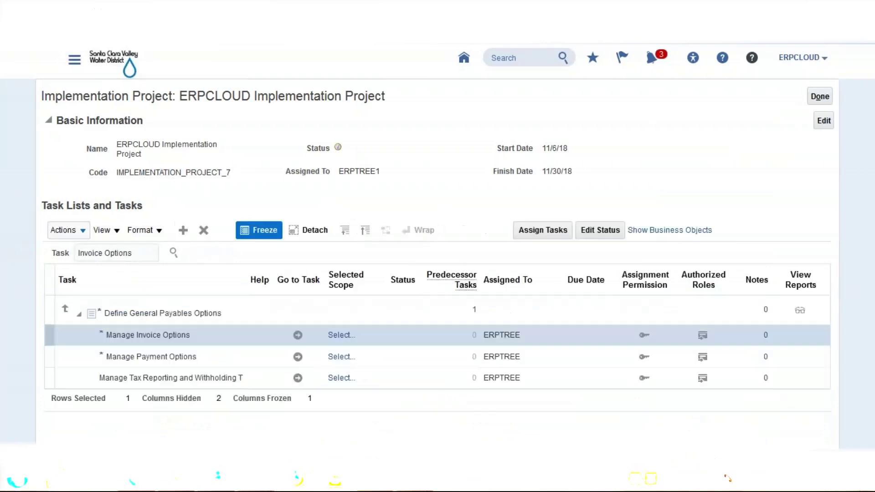
Open Manage Invoice Options with a newly added scope, finding business units by "ERPCLOUD" and choosing ERPCLOUD US Business Unit.
{"action": "left_click", "coordinate": [298, 335]}
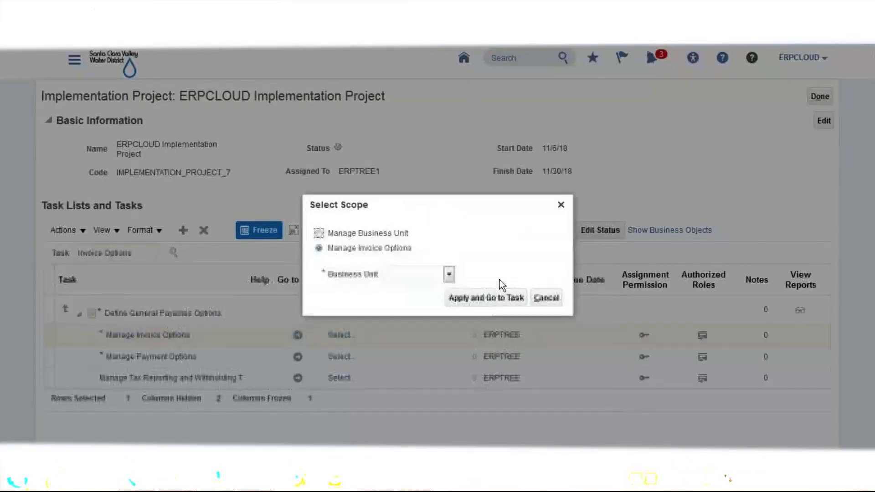
{"action": "left_click", "coordinate": [449, 274]}
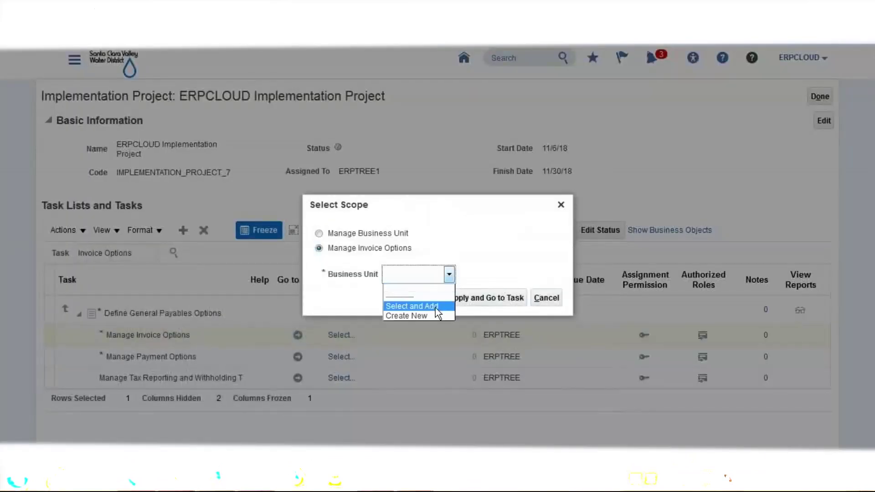
{"action": "left_click", "coordinate": [403, 306]}
{"action": "left_click", "coordinate": [483, 299]}
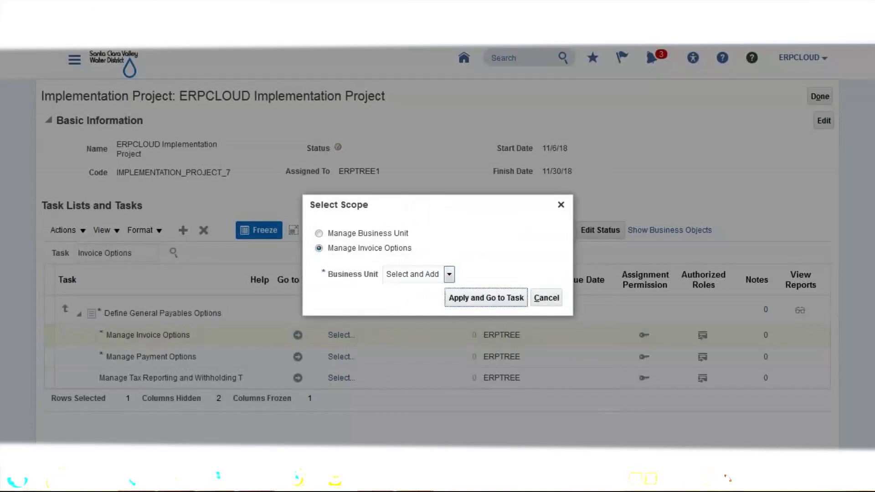
{"action": "left_click", "coordinate": [314, 132]}
{"action": "type", "text": "ERPCLOUD"}
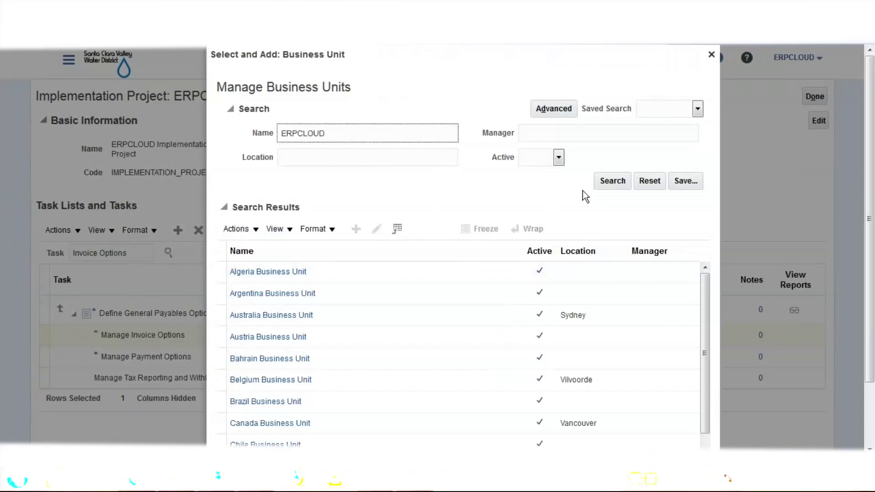
{"action": "left_click", "coordinate": [601, 185]}
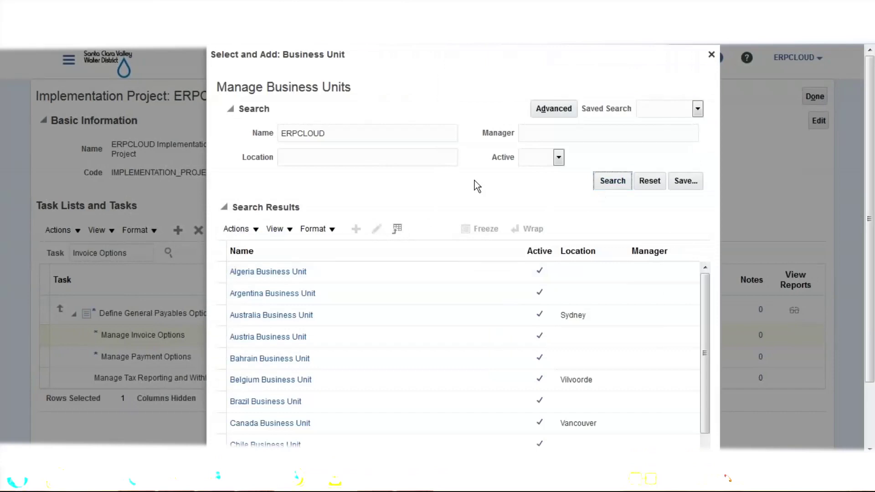
{"action": "left_click", "coordinate": [472, 343]}
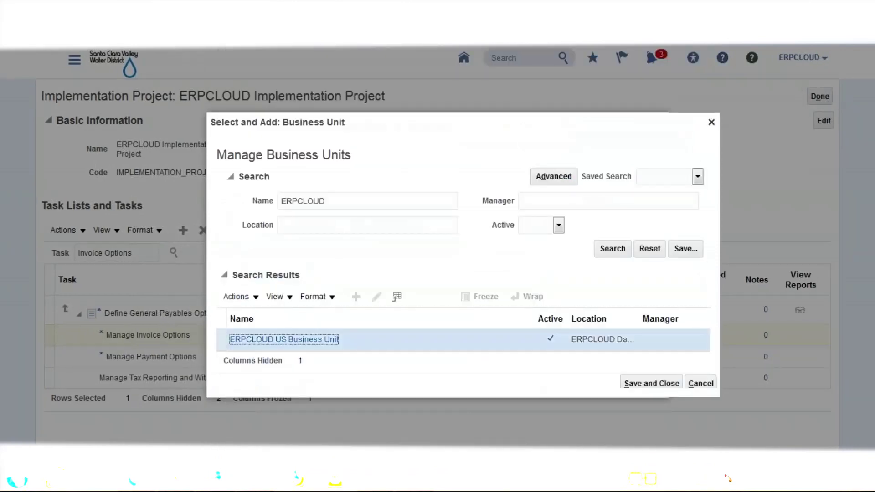
{"action": "left_click", "coordinate": [649, 384]}
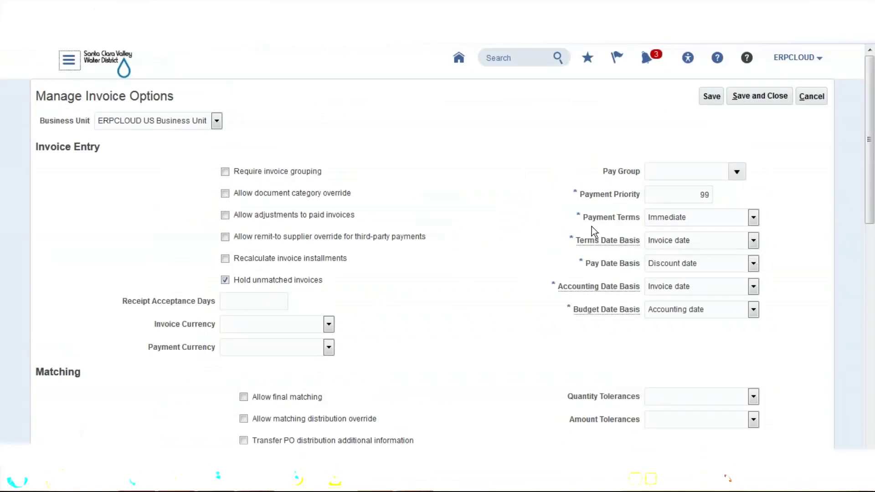
Examine which Payment Terms can be chosen in the invoice options of ERPCLOUD US Business Unit.
{"action": "left_click", "coordinate": [754, 217]}
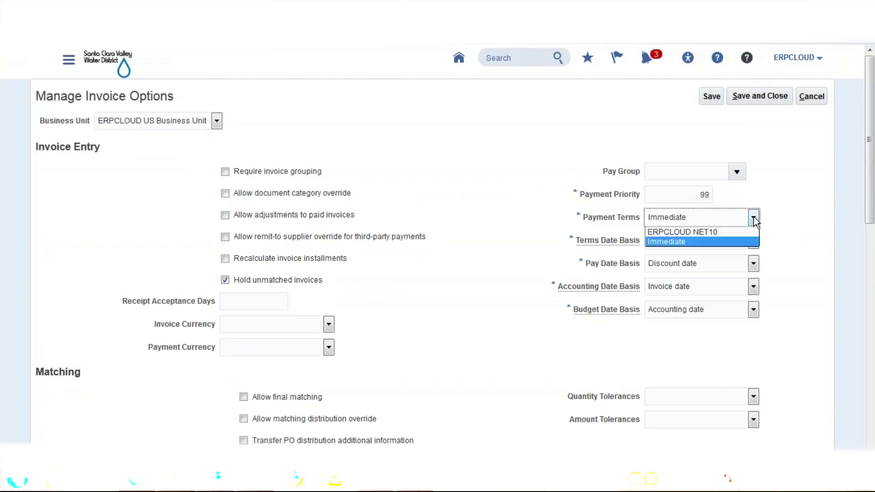
{"action": "left_click", "coordinate": [753, 219]}
{"action": "left_click", "coordinate": [753, 219]}
{"action": "left_click", "coordinate": [358, 172]}
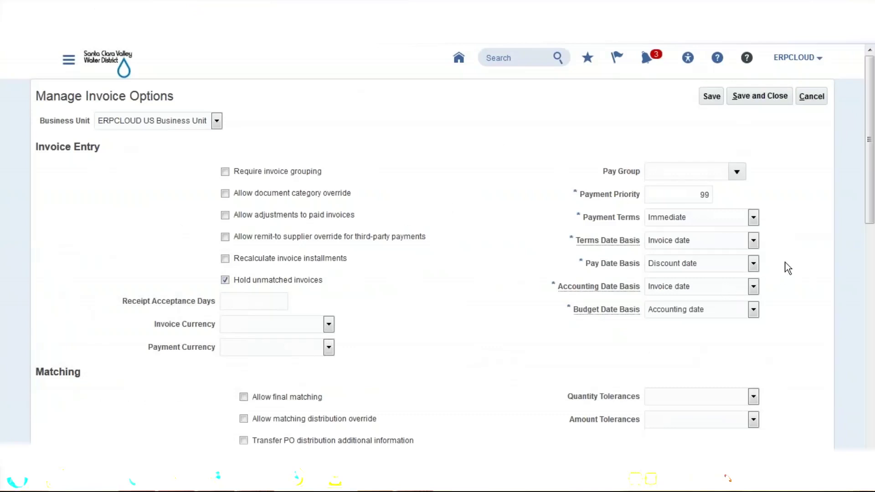
{"action": "left_click", "coordinate": [754, 219]}
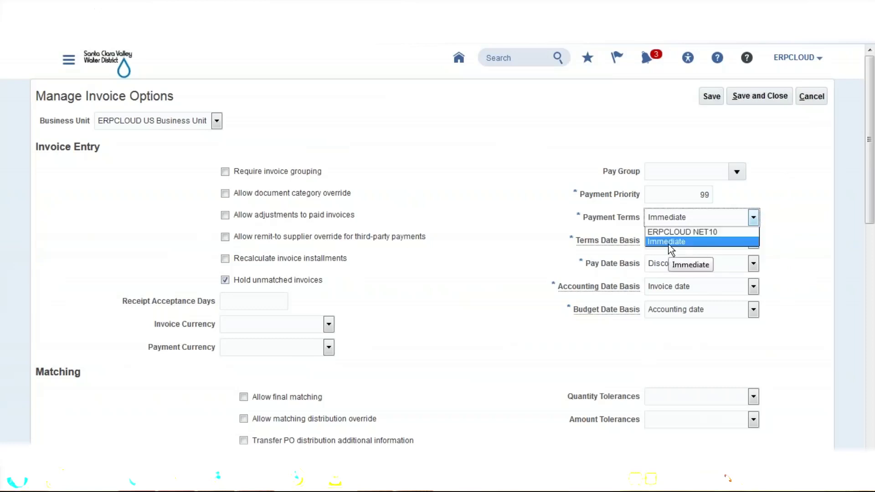
{"action": "left_click", "coordinate": [471, 179]}
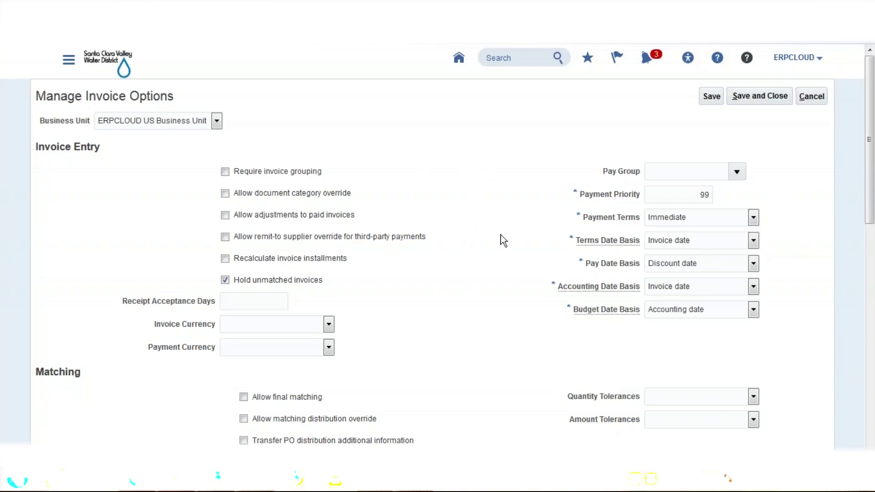
Recheck the Payment Terms choices for ERPCLOUD US Business Unit and leave the invoice options without saving.
{"action": "left_click", "coordinate": [753, 218]}
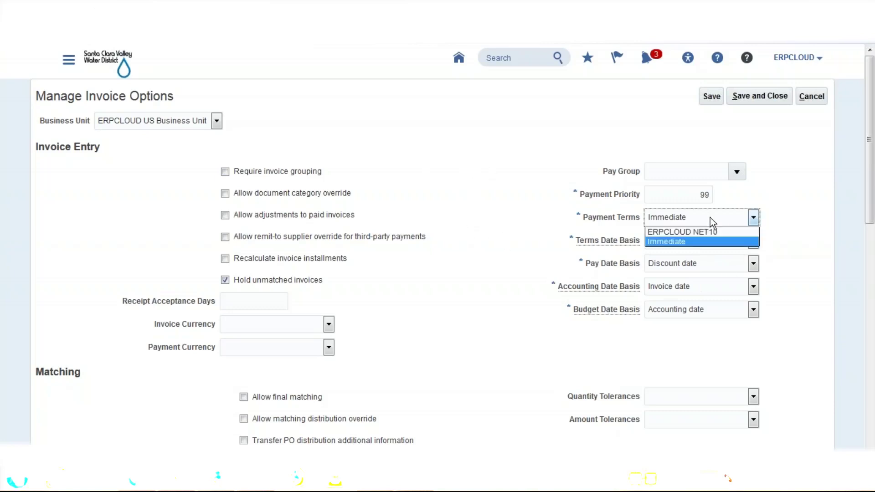
{"action": "left_click", "coordinate": [546, 166]}
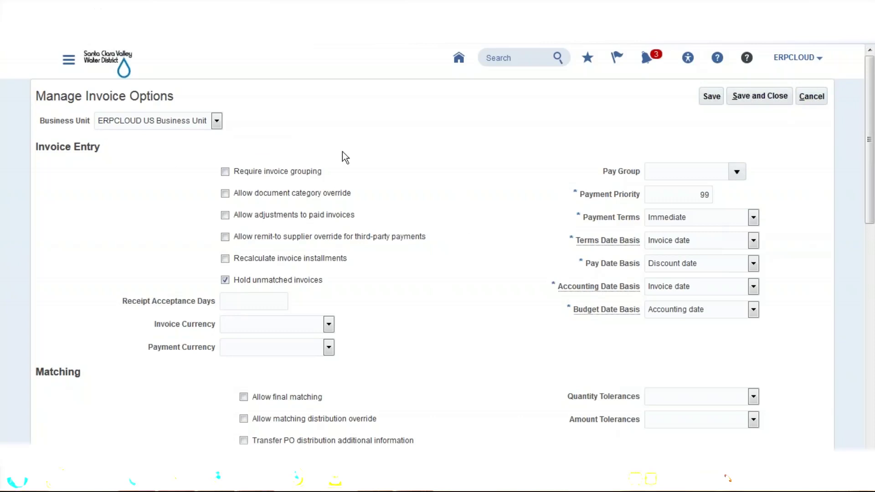
{"action": "left_click", "coordinate": [677, 221]}
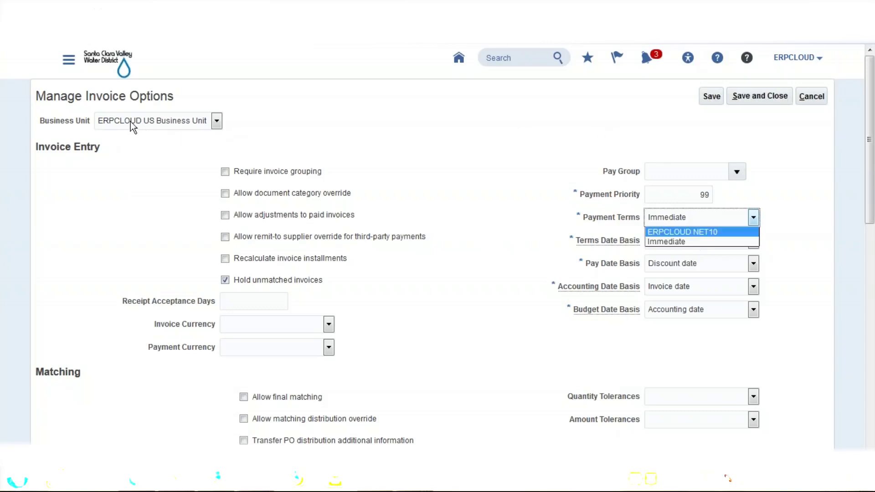
{"action": "left_click", "coordinate": [813, 97]}
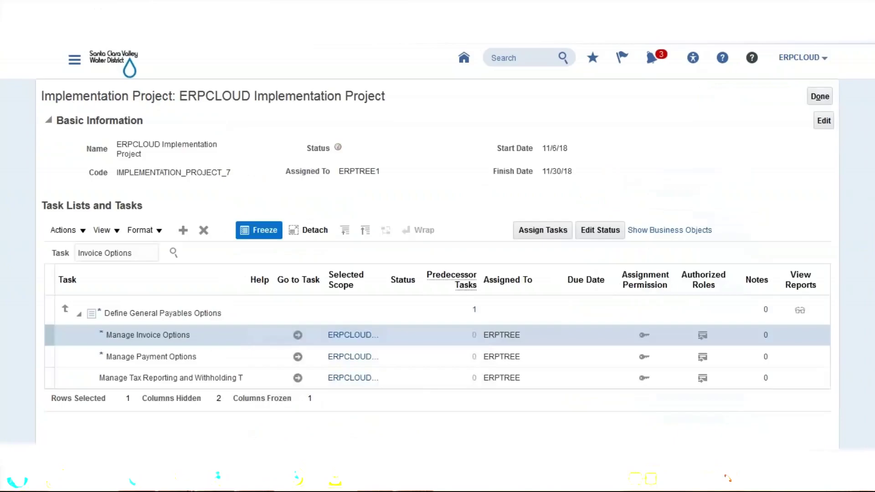
Switch to the Excel checklist and select the Configure Common Options for Payables and Procurement entry.
{"action": "left_click", "coordinate": [175, 479]}
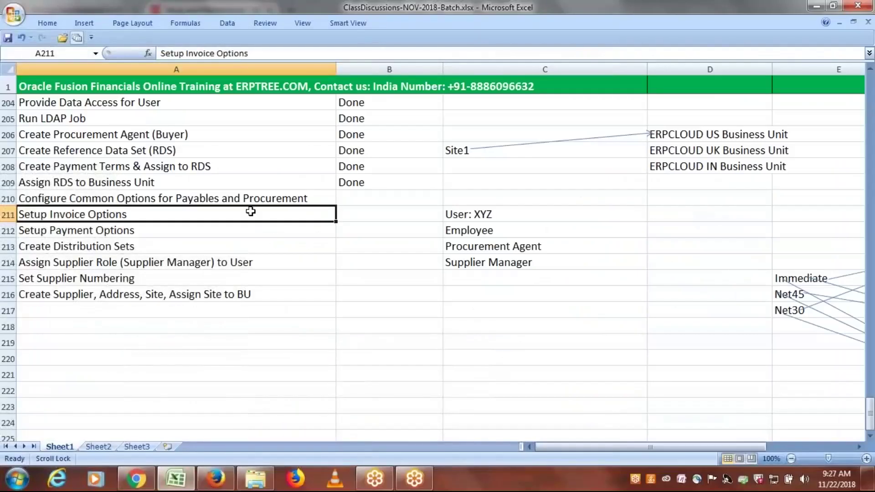
{"action": "left_click", "coordinate": [238, 198]}
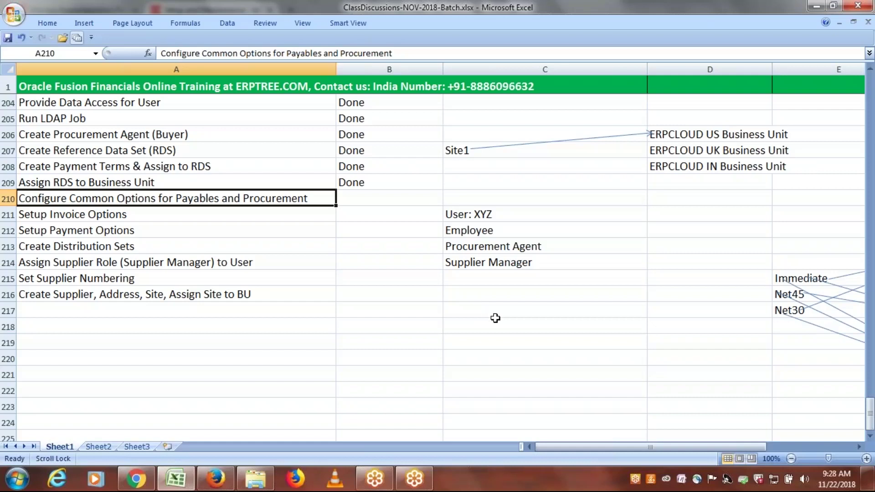
{"action": "left_click", "coordinate": [752, 25]}
Back in Oracle Fusion, reopen Manage Invoice Options, review the selectable Payment Terms, and cancel out of the page.
{"action": "left_click", "coordinate": [136, 479]}
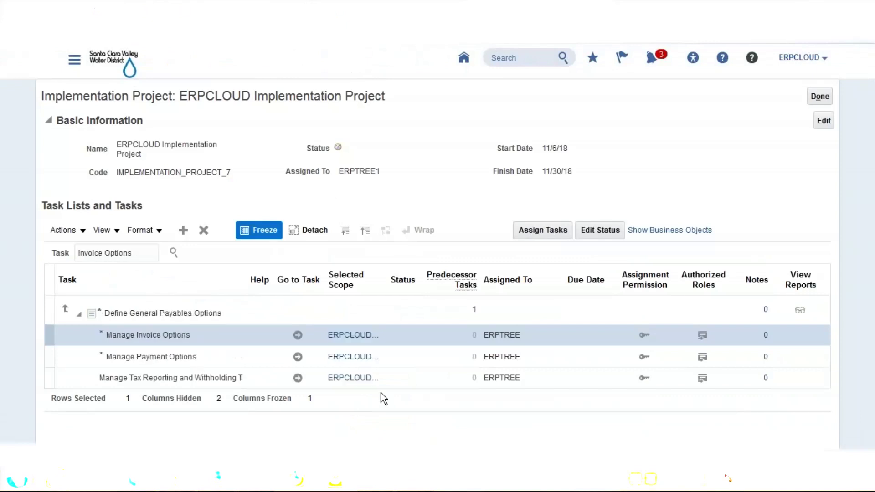
{"action": "left_click", "coordinate": [298, 335]}
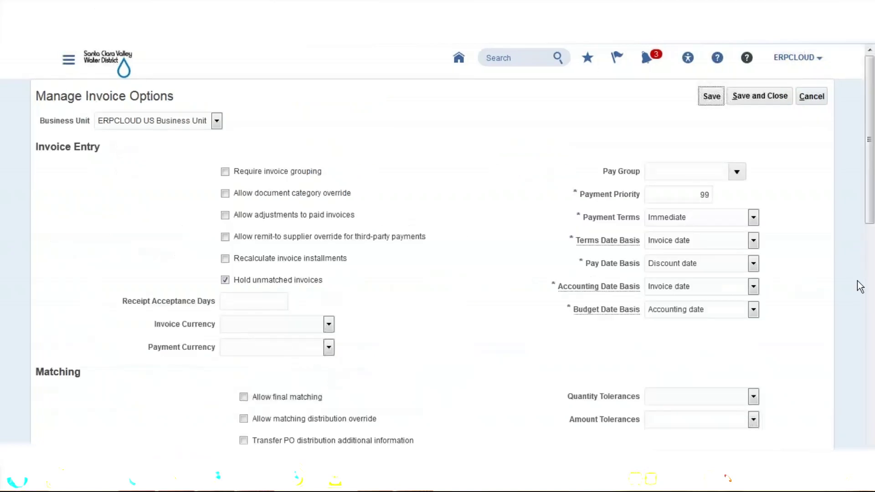
{"action": "left_click", "coordinate": [753, 218]}
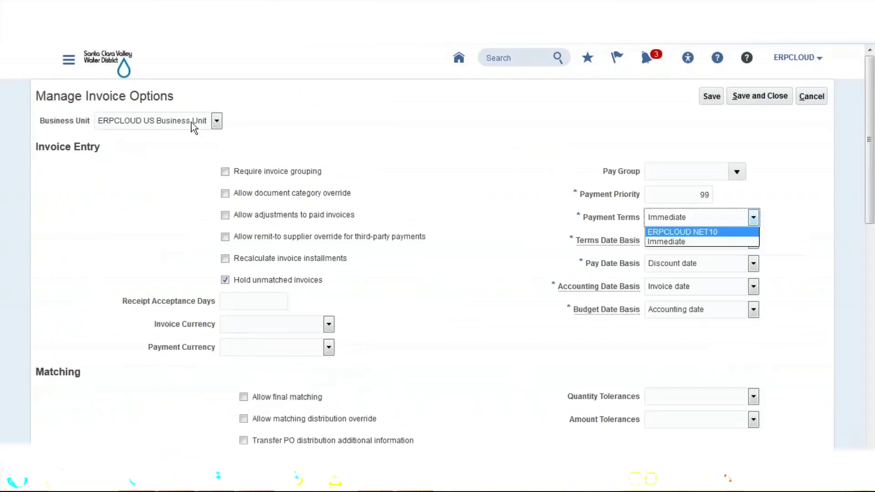
{"action": "left_click", "coordinate": [397, 142]}
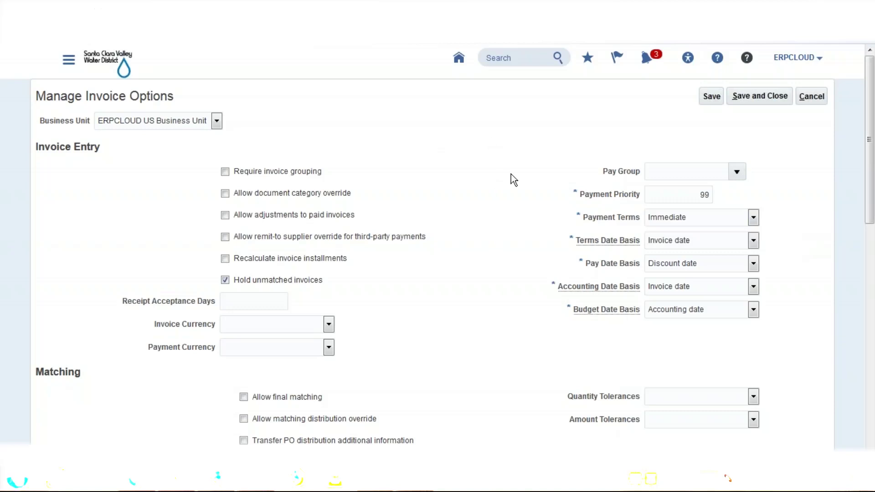
{"action": "left_click", "coordinate": [820, 101]}
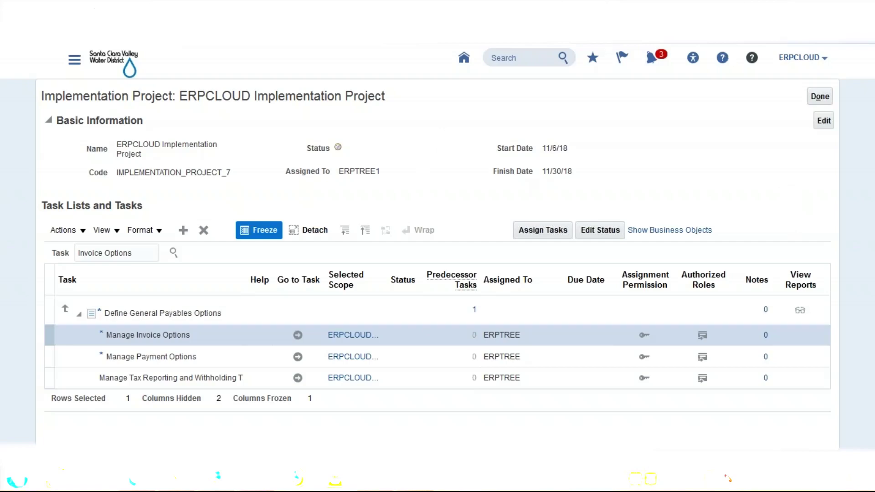
Switch to Excel and review the diagram linking payment terms to reference data sets and business units.
{"action": "left_click", "coordinate": [185, 480]}
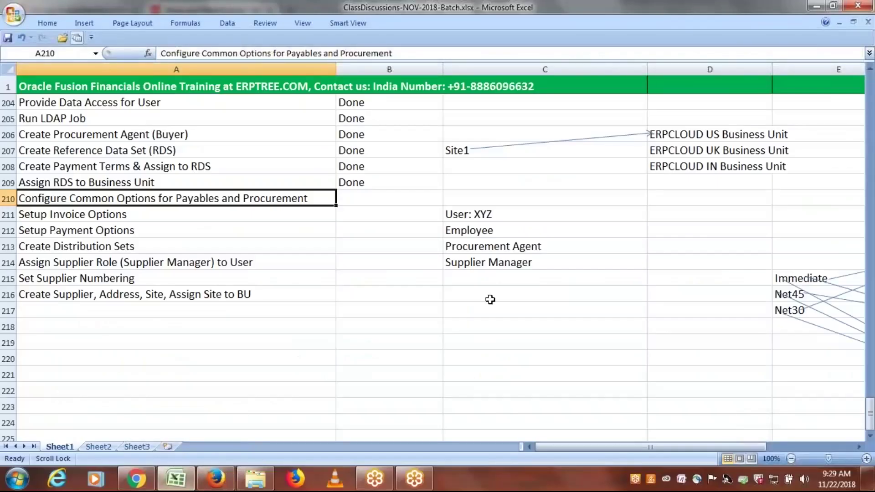
{"action": "left_click_drag", "start_coordinate": [577, 448], "coordinate": [653, 452]}
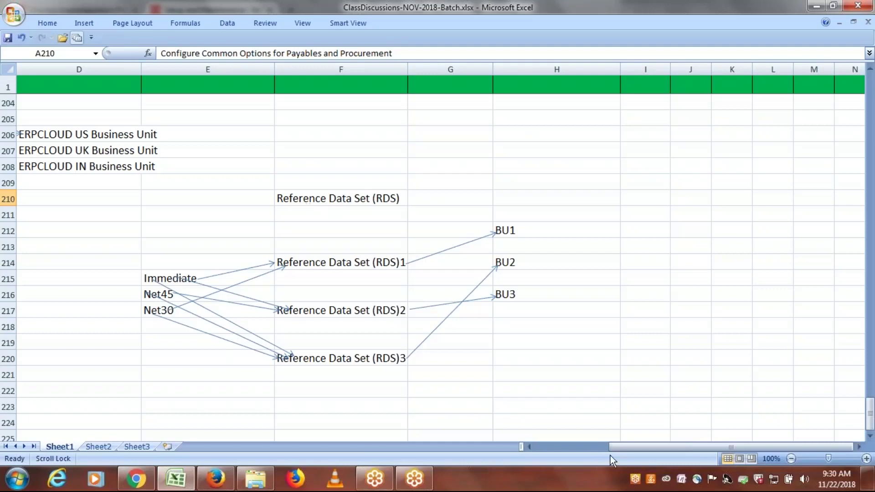
{"action": "left_click_drag", "start_coordinate": [695, 447], "coordinate": [541, 463]}
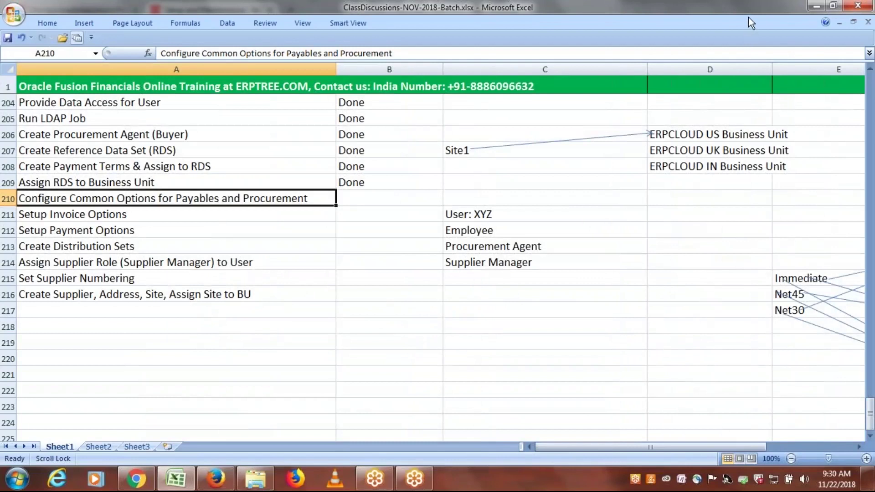
{"action": "left_click", "coordinate": [416, 303]}
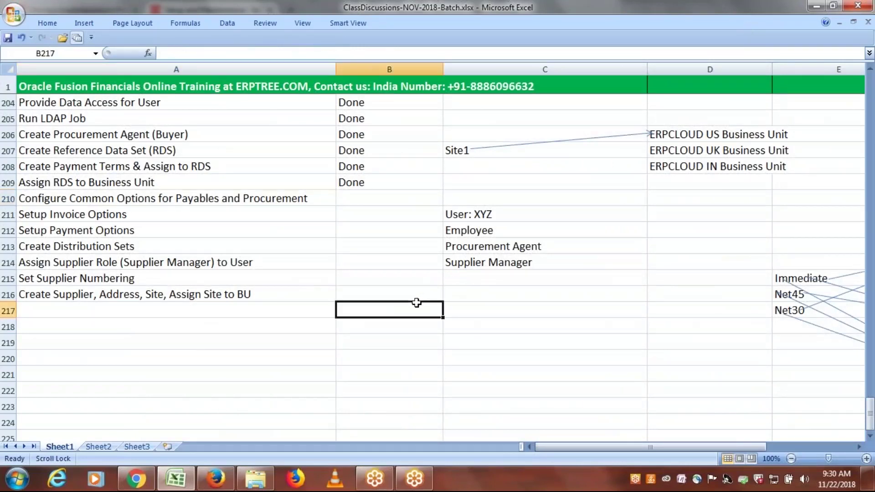
Select the status cell beside the Configure Common Options for Payables and Procurement entry.
{"action": "scroll", "coordinate": [416, 302], "scroll_direction": "up", "scroll_amount": 1}
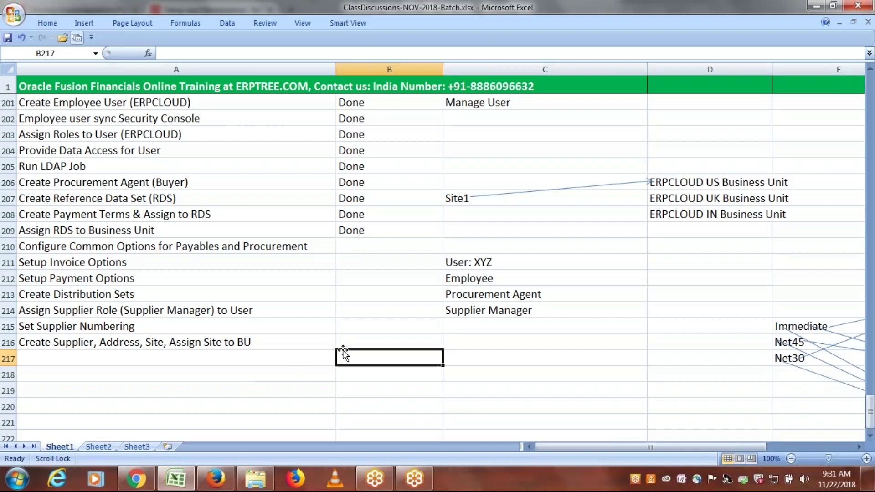
{"action": "key", "text": "Up"}
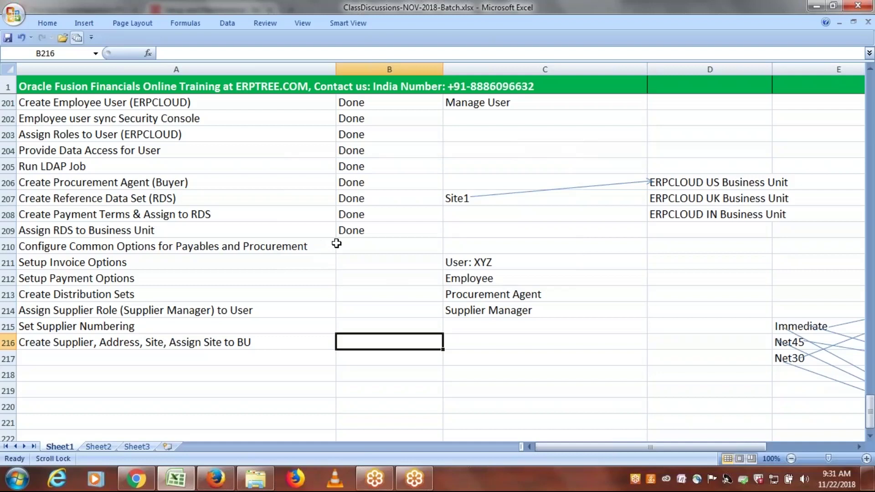
{"action": "left_click", "coordinate": [372, 243]}
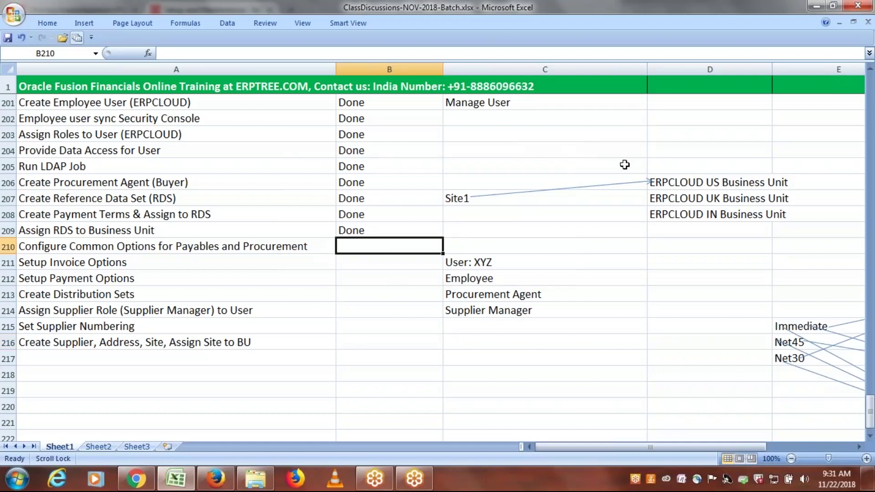
{"action": "left_click", "coordinate": [751, 41]}
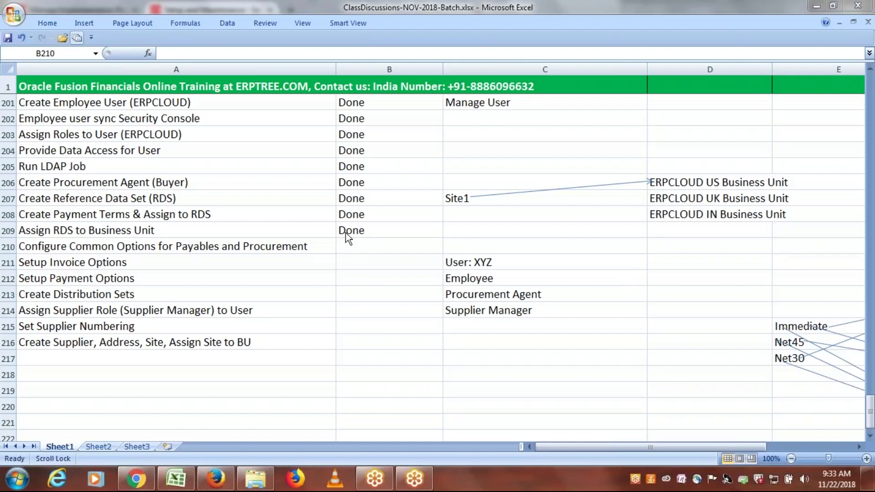
{"action": "left_click", "coordinate": [349, 244]}
Enter the text ERPCLOUD_US_BU in cell D199 of the checklist sheet.
{"action": "scroll", "coordinate": [438, 269], "scroll_direction": "up", "scroll_amount": 3}
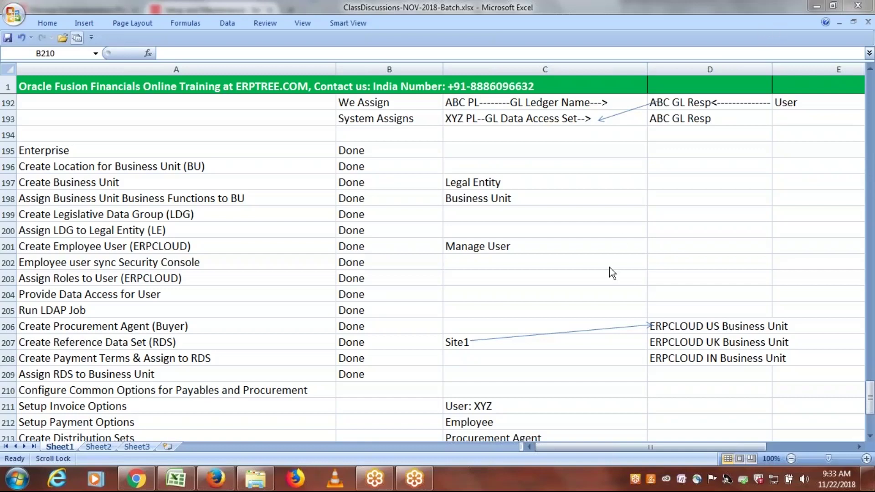
{"action": "left_click", "coordinate": [713, 210]}
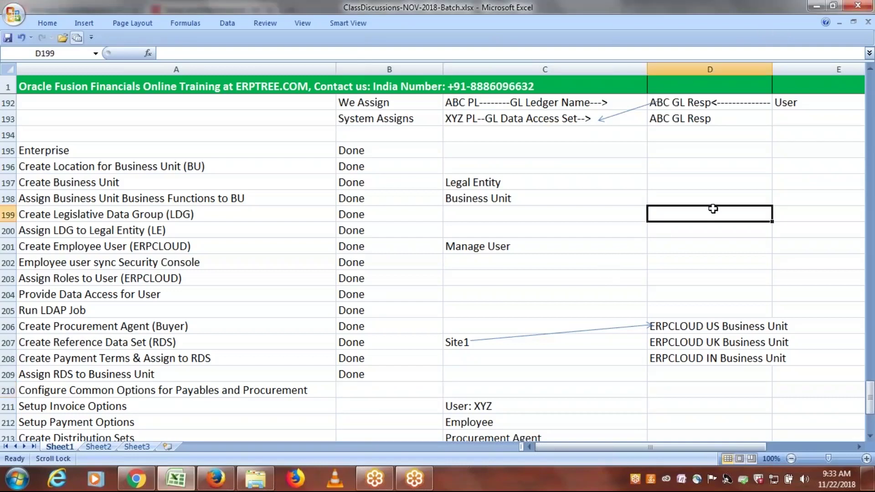
{"action": "type", "text": "ERPCLO"}
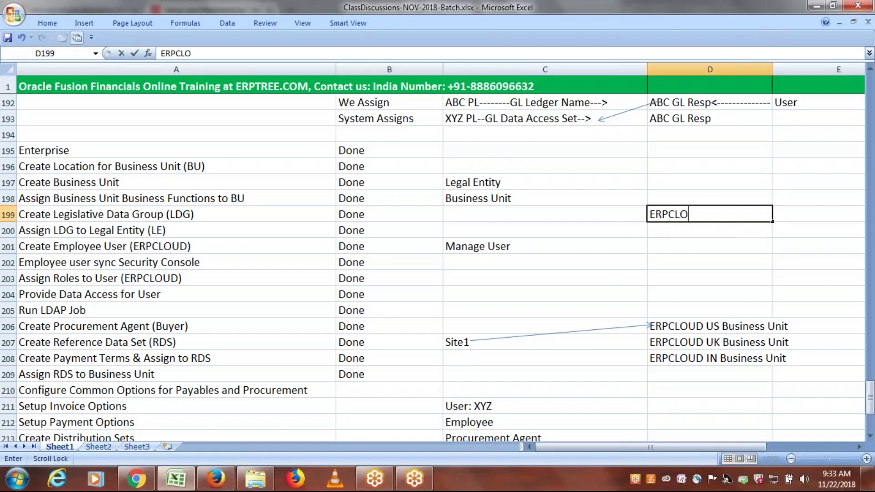
{"action": "type", "text": "UD_US_BU"}
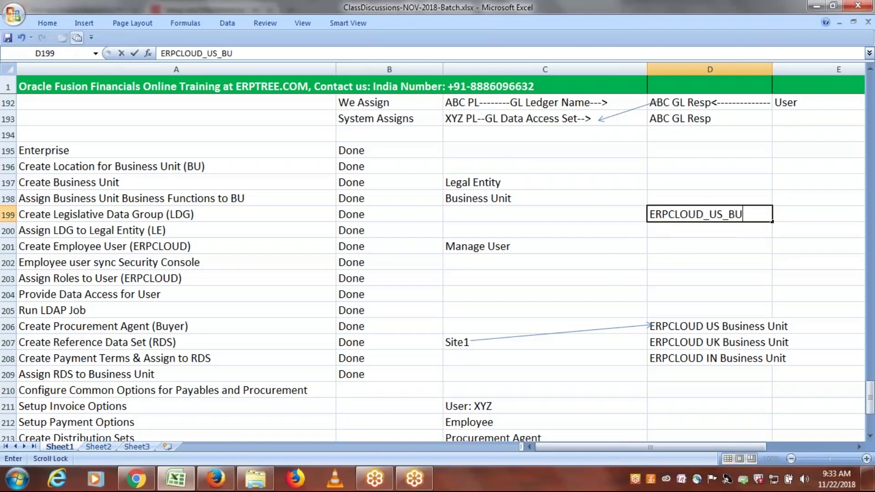
{"action": "key", "text": "Return"}
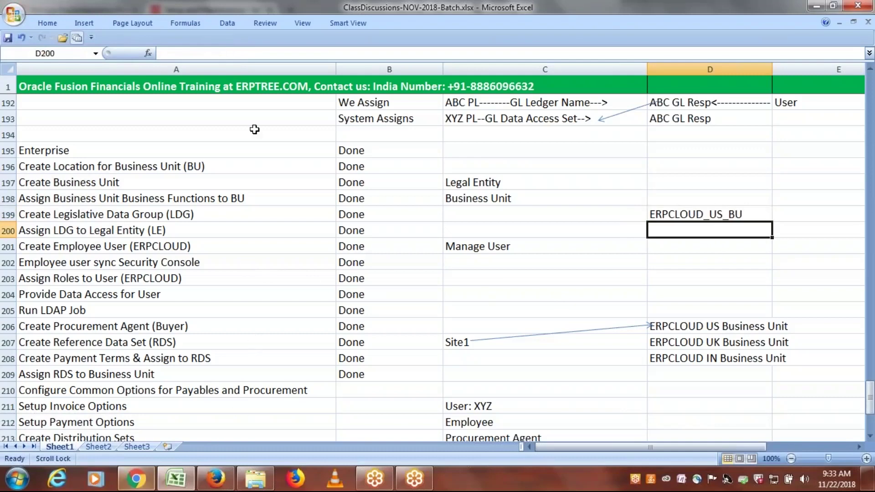
In Oracle Fusion, search the implementation project tasks for "Business Unit Set Assig" and show the Financials Manage Business Unit Set Assignment task in its hierarchy.
{"action": "left_click", "coordinate": [225, 484]}
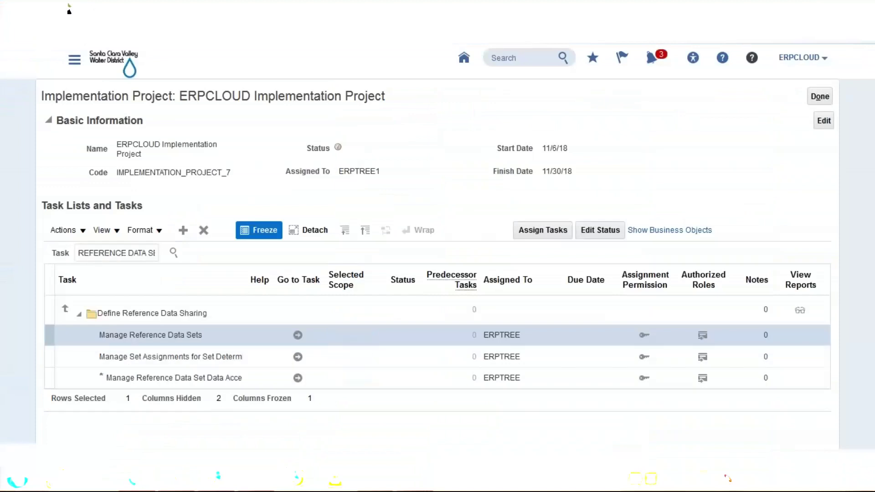
{"action": "left_click", "coordinate": [298, 335]}
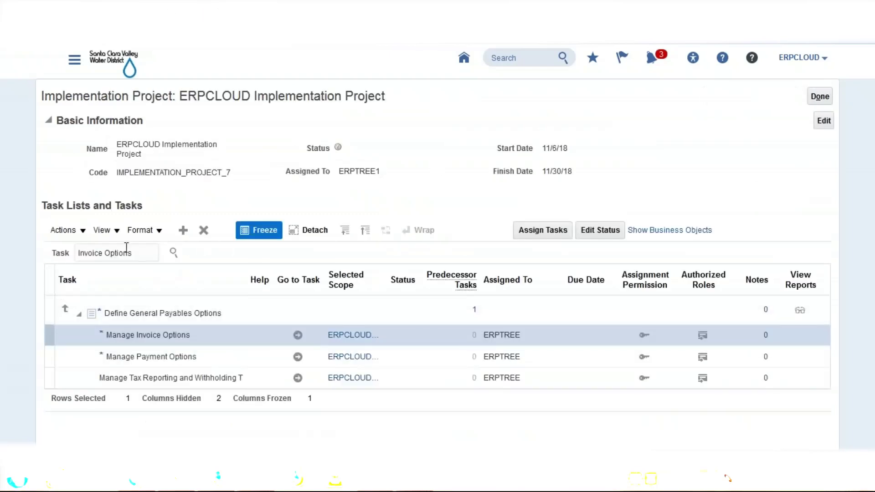
{"action": "triple_click", "coordinate": [143, 253]}
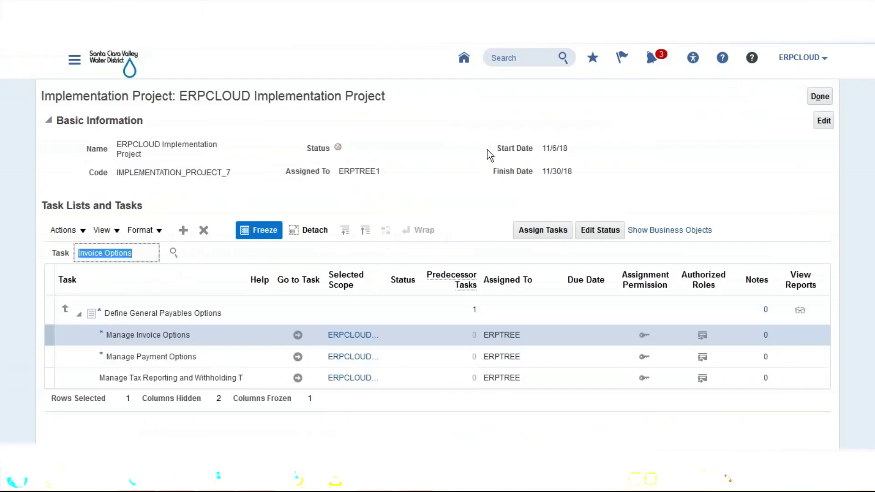
{"action": "type", "text": "Assig"}
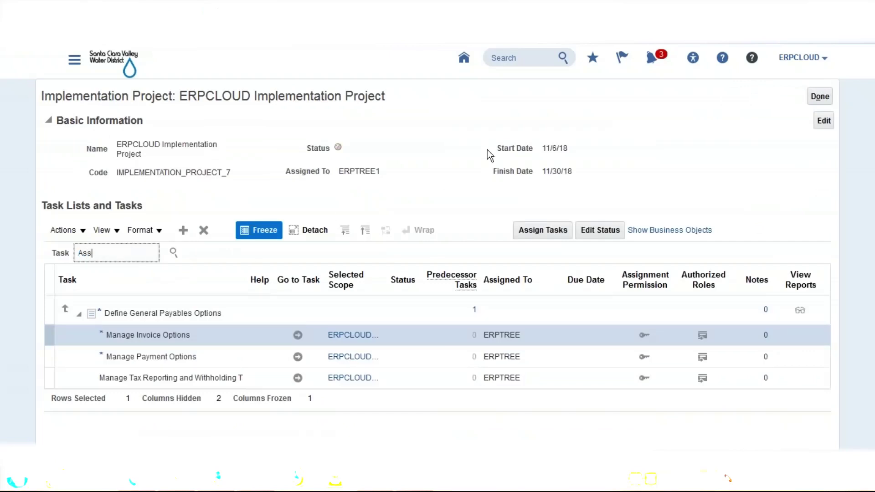
{"action": "key", "text": "BackSpace"}
{"action": "key", "text": "BackSpace"}
{"action": "key", "text": "BackSpace"}
{"action": "key", "text": "BackSpace"}
{"action": "key", "text": "BackSpace"}
{"action": "type", "text": "Business Unit Set Assig"}
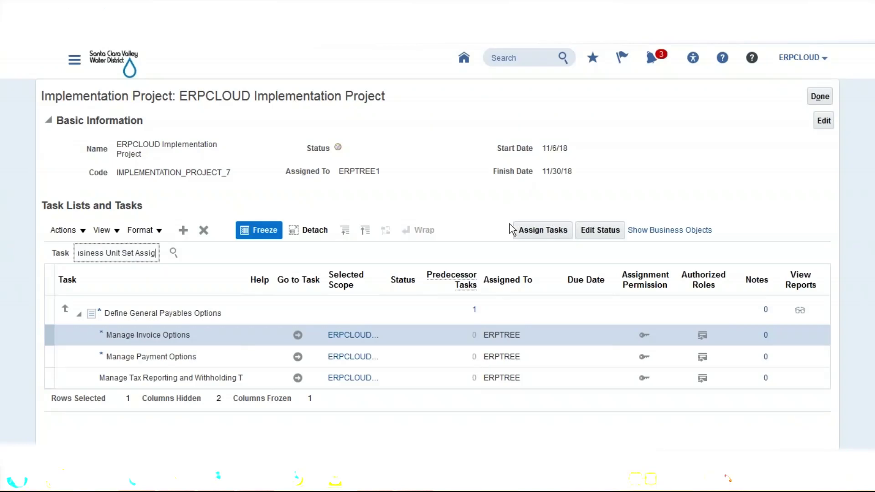
{"action": "left_click", "coordinate": [167, 254]}
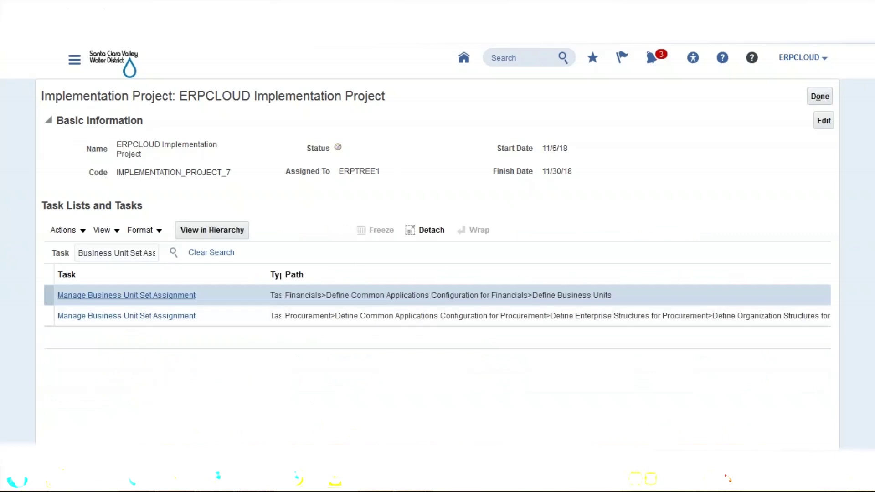
{"action": "left_click", "coordinate": [126, 296]}
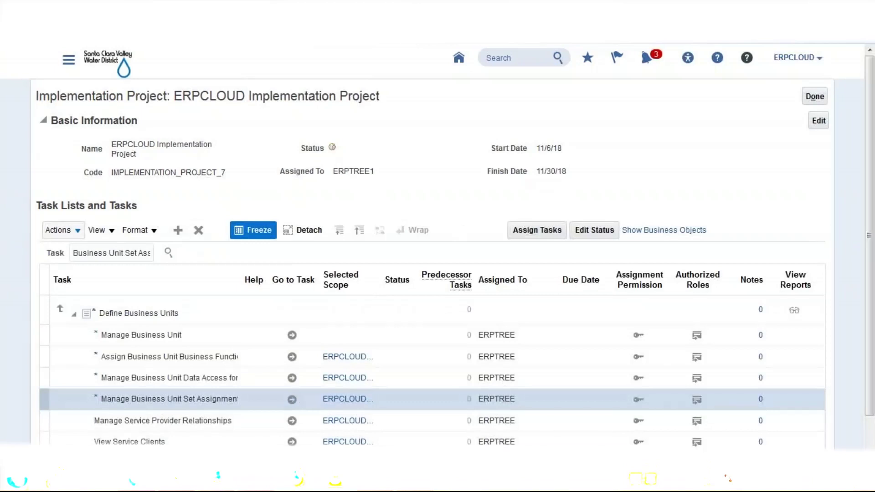
Open the Manage Business Unit Set Assignment task for ERPCLOUD US Business Unit and examine its reference data objects and set codes.
{"action": "left_click", "coordinate": [292, 400]}
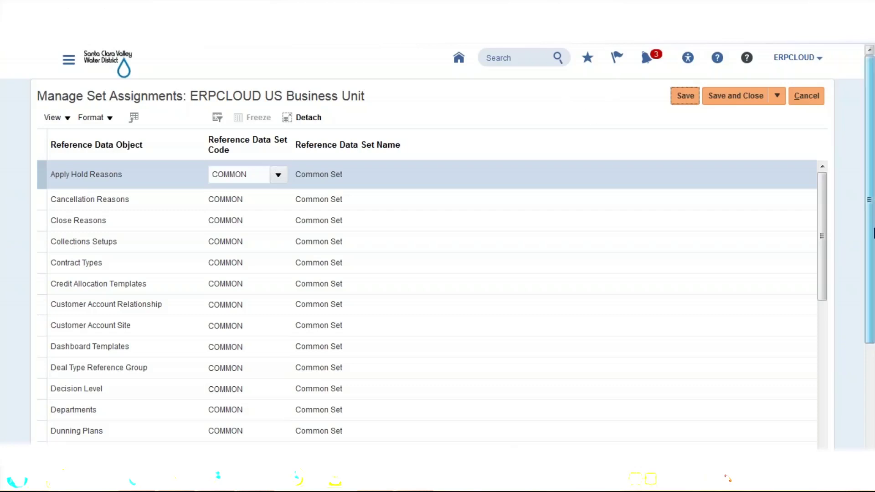
{"action": "left_click_drag", "start_coordinate": [874, 223], "coordinate": [874, 344]}
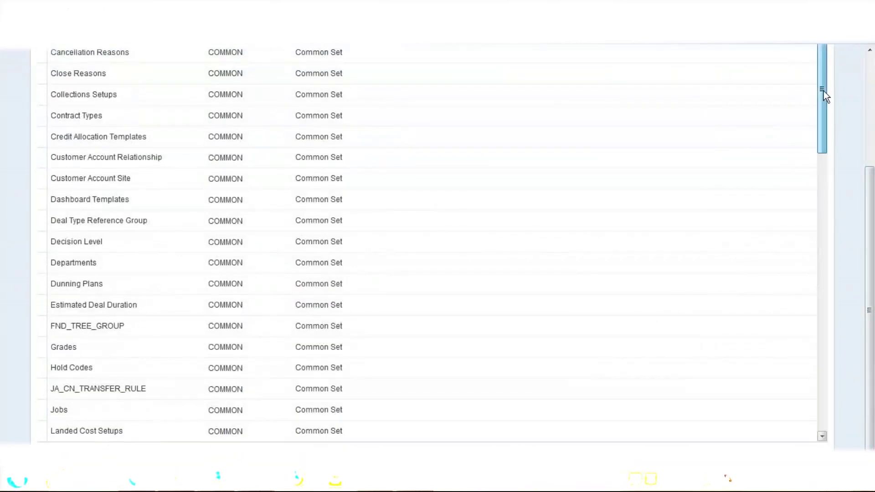
{"action": "left_click_drag", "start_coordinate": [871, 320], "coordinate": [873, 182]}
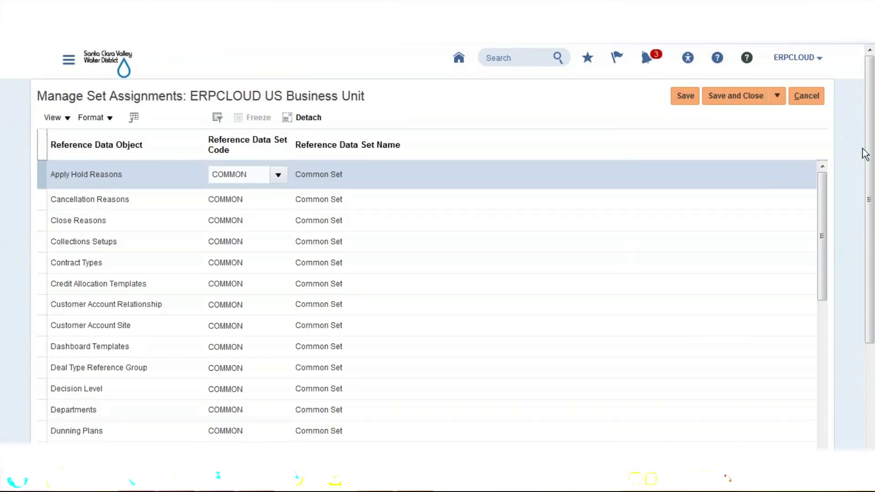
{"action": "left_click_drag", "start_coordinate": [821, 209], "coordinate": [825, 233]}
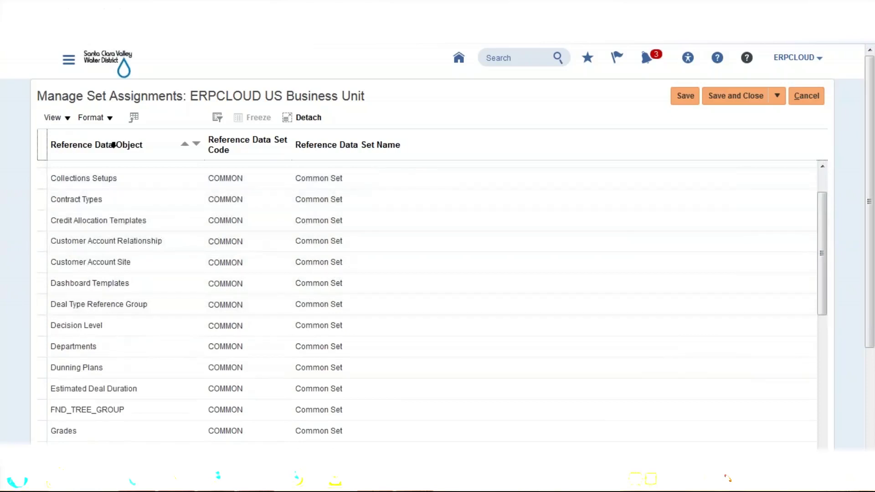
{"action": "left_click", "coordinate": [147, 181]}
{"action": "key", "text": "Down"}
{"action": "key", "text": "Down"}
{"action": "key", "text": "Down"}
{"action": "key", "text": "Down"}
{"action": "key", "text": "Down"}
{"action": "key", "text": "Down"}
{"action": "key", "text": "Down"}
{"action": "key", "text": "Down"}
{"action": "key", "text": "Down"}
{"action": "key", "text": "Down"}
{"action": "key", "text": "Down"}
{"action": "key", "text": "Down"}
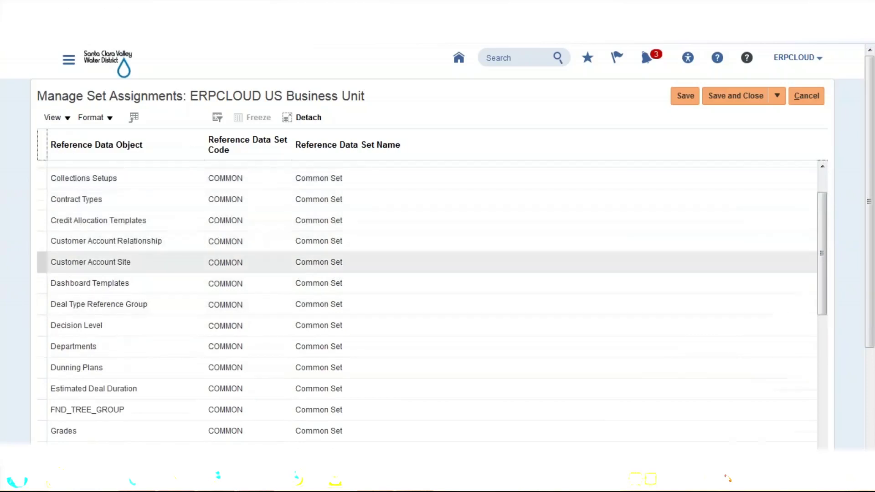
{"action": "key", "text": "Down"}
{"action": "key", "text": "Down"}
{"action": "key", "text": "Down"}
{"action": "key", "text": "Down"}
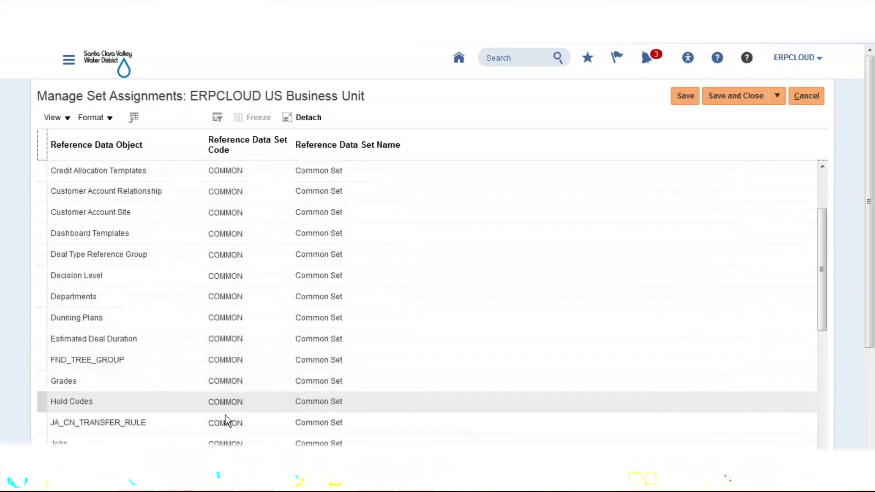
Check the reference data set assigned to Payables Payment Terms, inspect the Lead Timeline Reference Group set code field, and return to the implementation project.
{"action": "left_click_drag", "start_coordinate": [822, 237], "coordinate": [750, 378]}
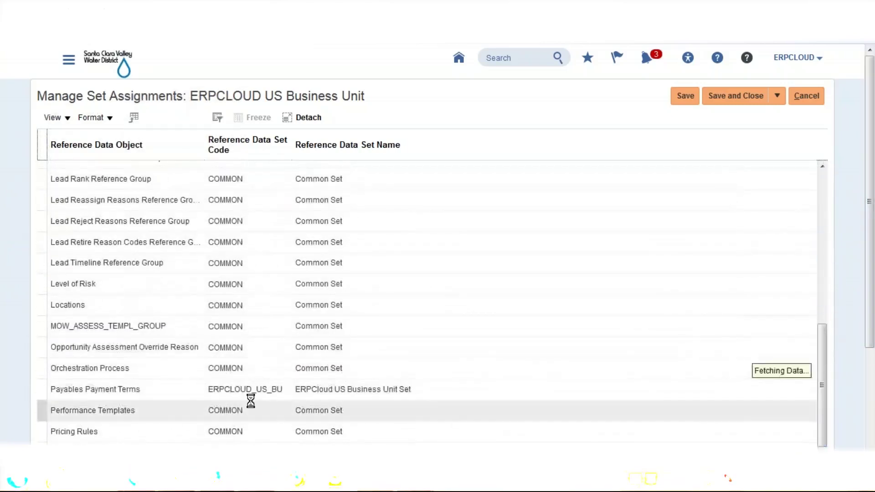
{"action": "left_click", "coordinate": [231, 391]}
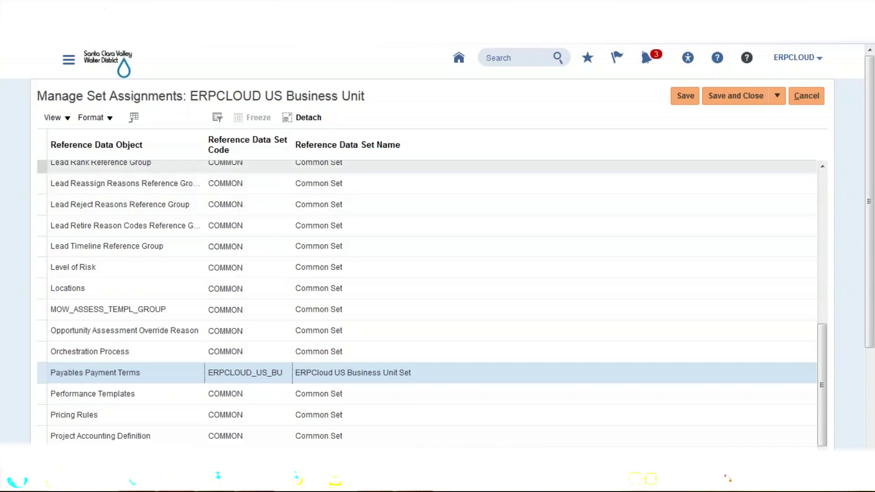
{"action": "left_click", "coordinate": [246, 247]}
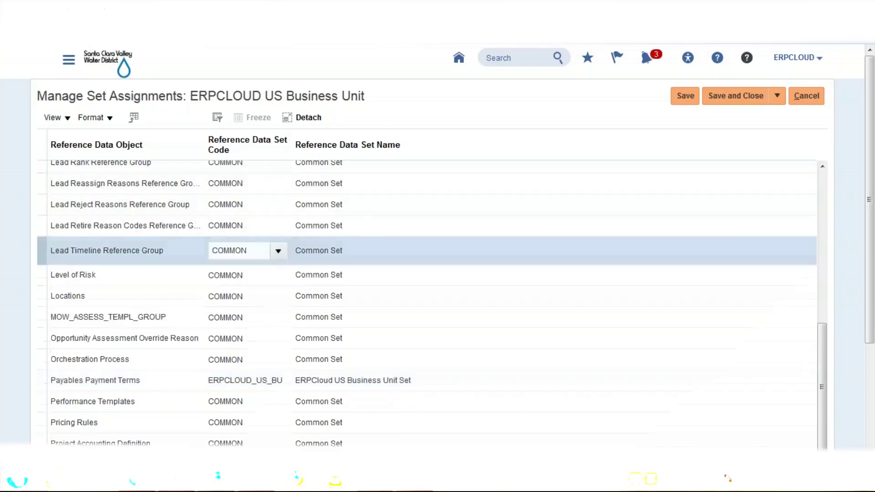
{"action": "left_click", "coordinate": [278, 251]}
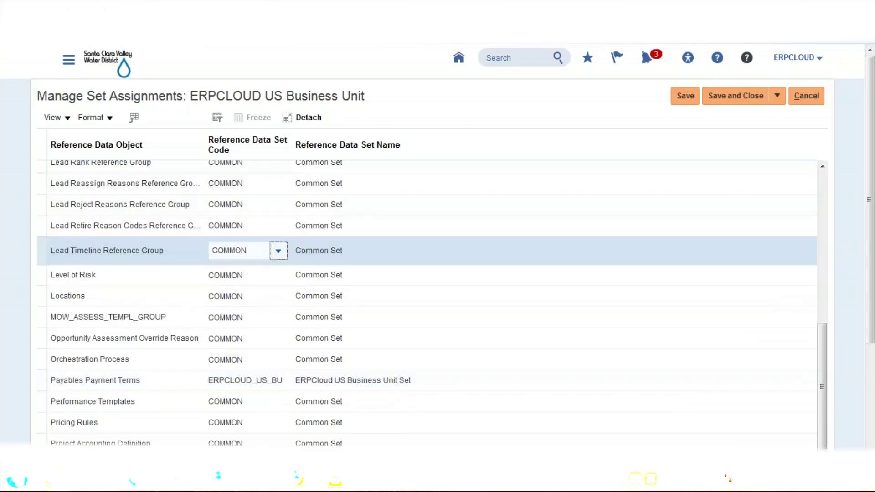
{"action": "left_click", "coordinate": [471, 124]}
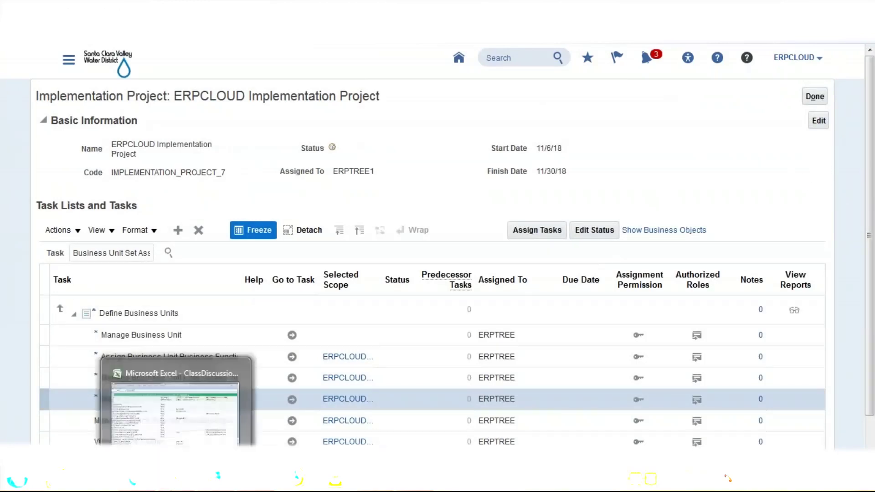
Switch to the Excel checklist, review the pending tasks from Configure Common Options through Create Supplier, and save the workbook.
{"action": "left_click", "coordinate": [175, 479]}
{"action": "scroll", "coordinate": [250, 372], "scroll_direction": "down", "scroll_amount": 3}
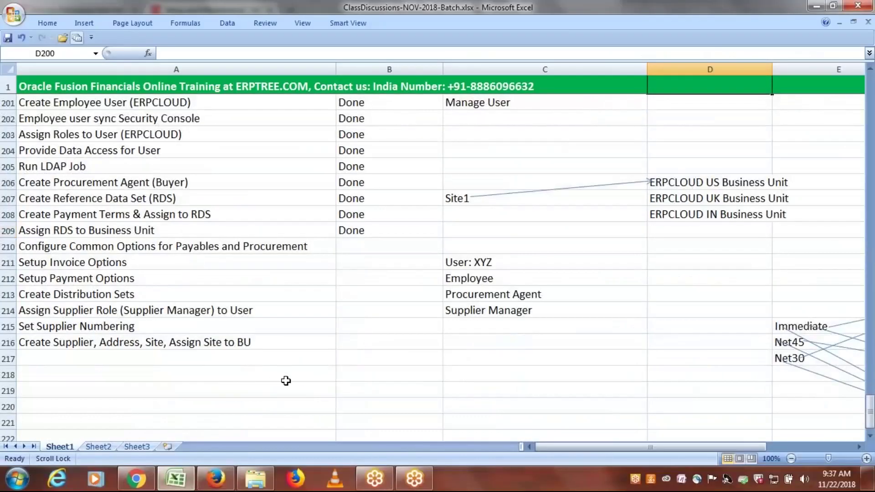
{"action": "left_click_drag", "start_coordinate": [208, 247], "coordinate": [216, 293]}
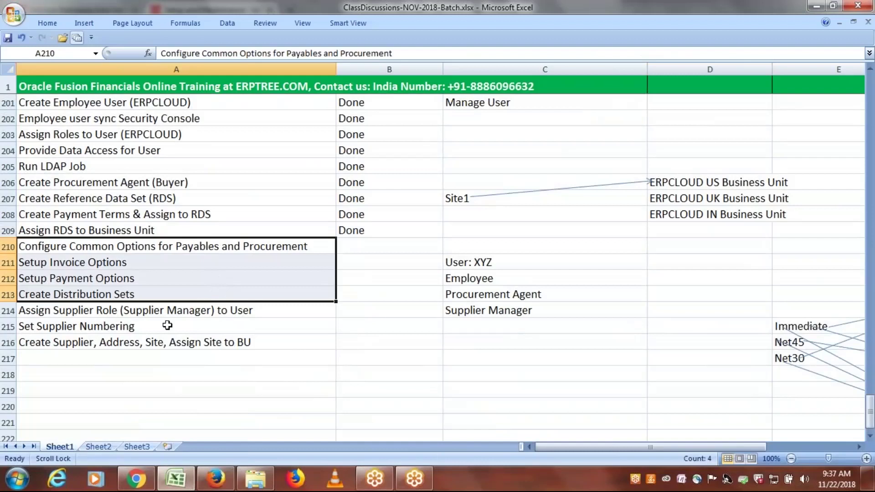
{"action": "left_click", "coordinate": [179, 343]}
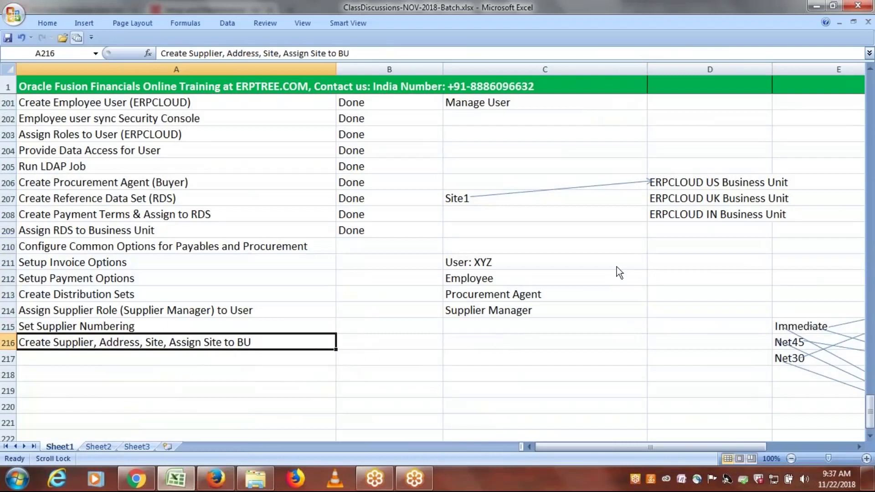
{"action": "left_click", "coordinate": [358, 313]}
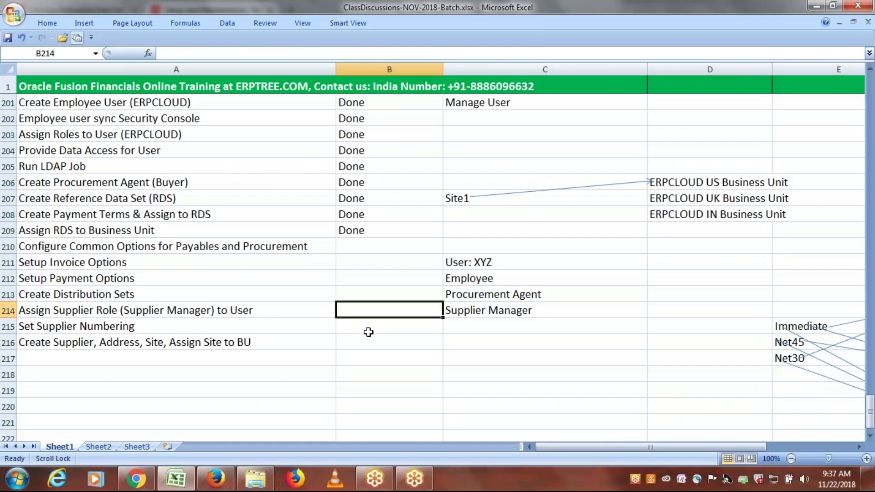
{"action": "left_click_drag", "start_coordinate": [199, 251], "coordinate": [208, 342]}
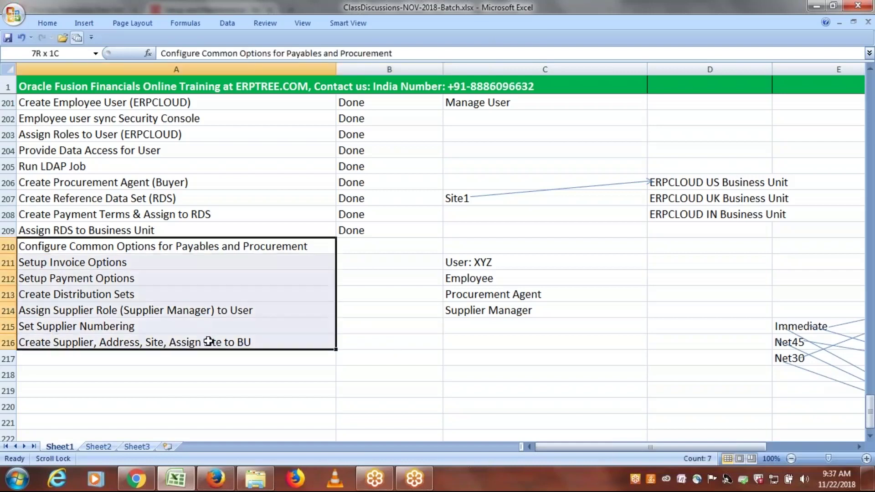
{"action": "left_click", "coordinate": [379, 333]}
{"action": "key", "text": "ctrl+s"}
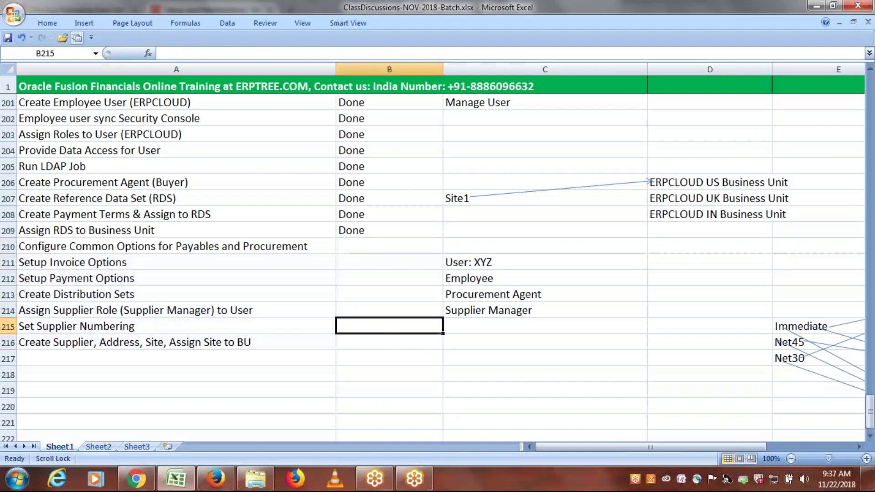